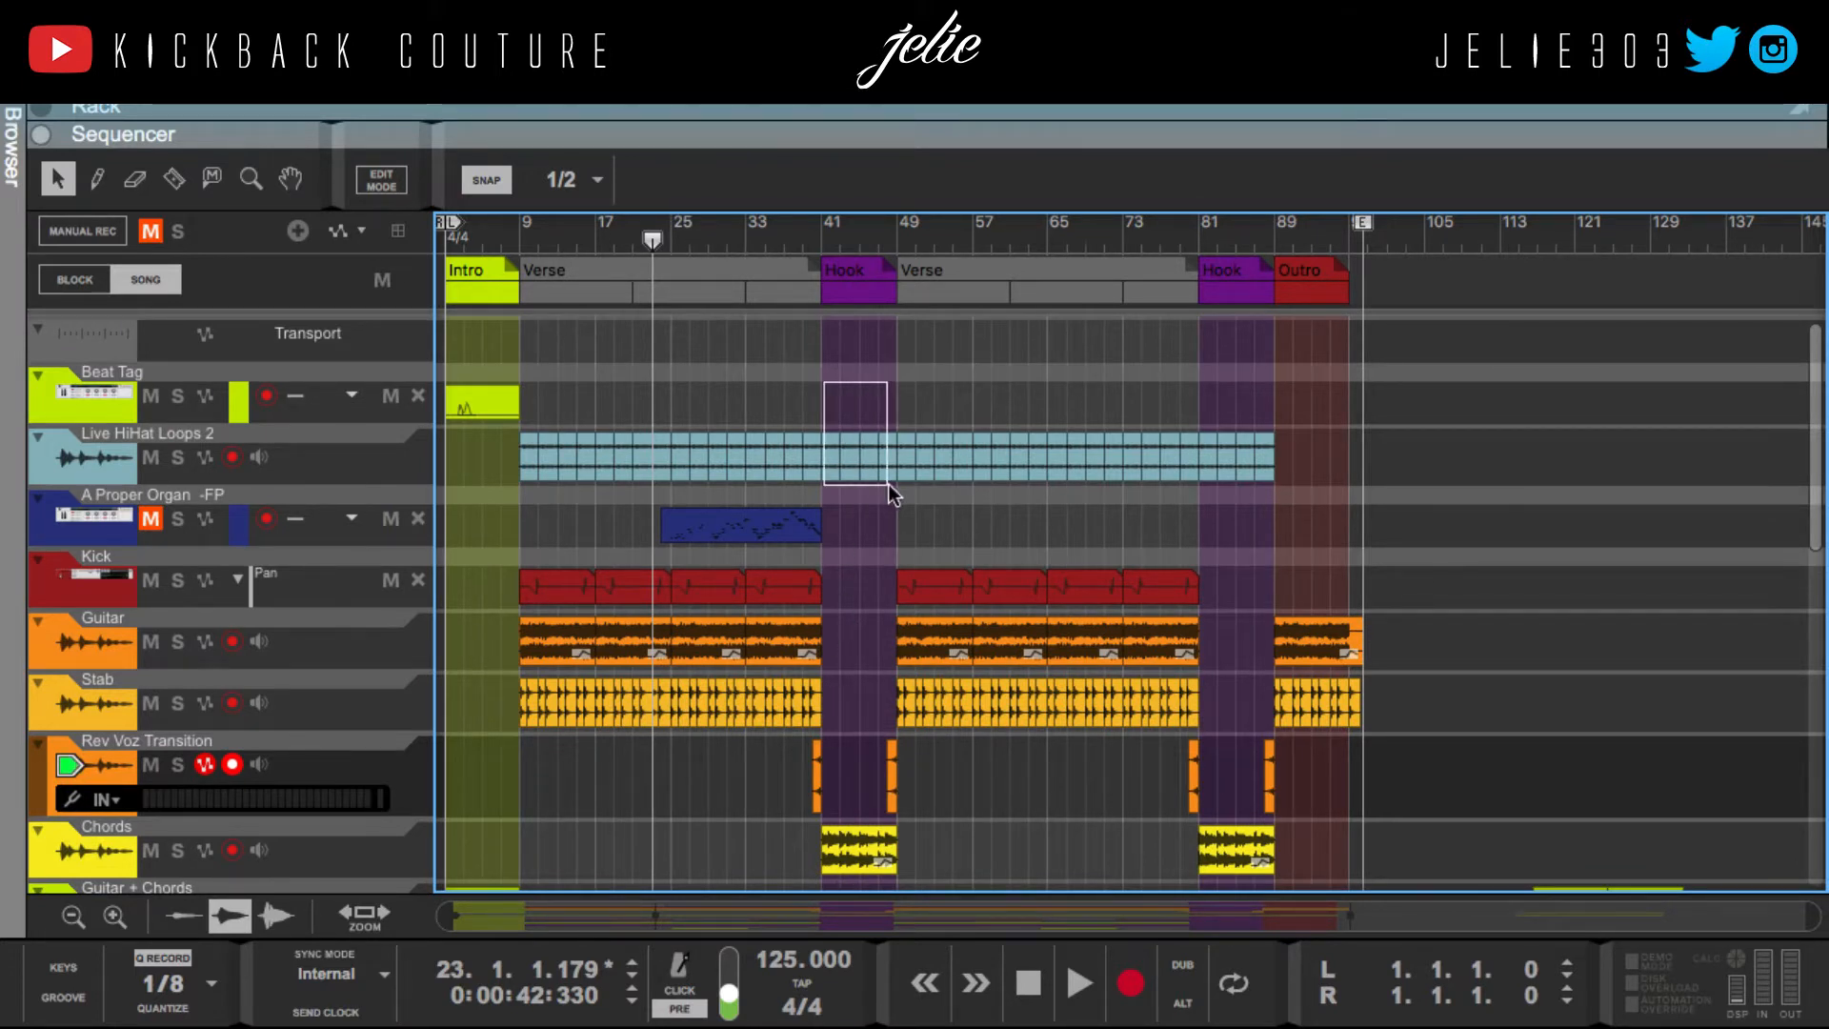
pyautogui.moveTo(889, 484); pyautogui.dragTo(889, 484)
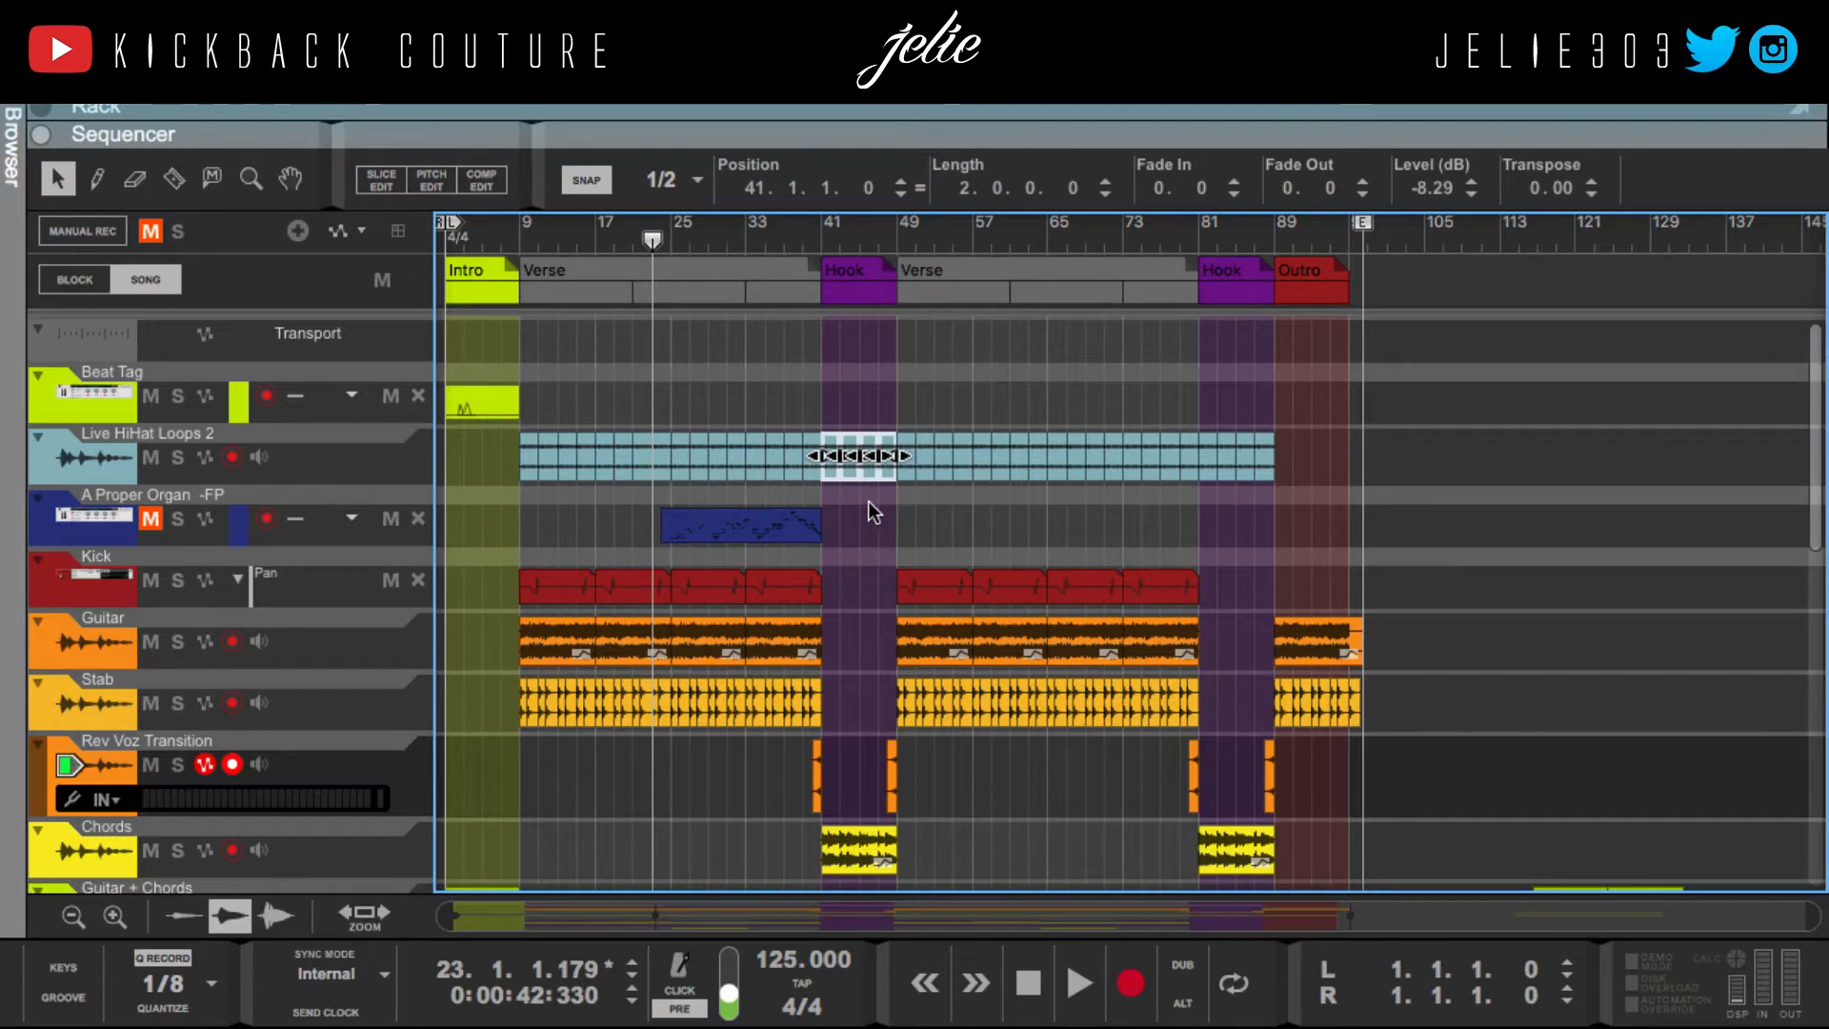
pyautogui.scroll(-5, 877, 591)
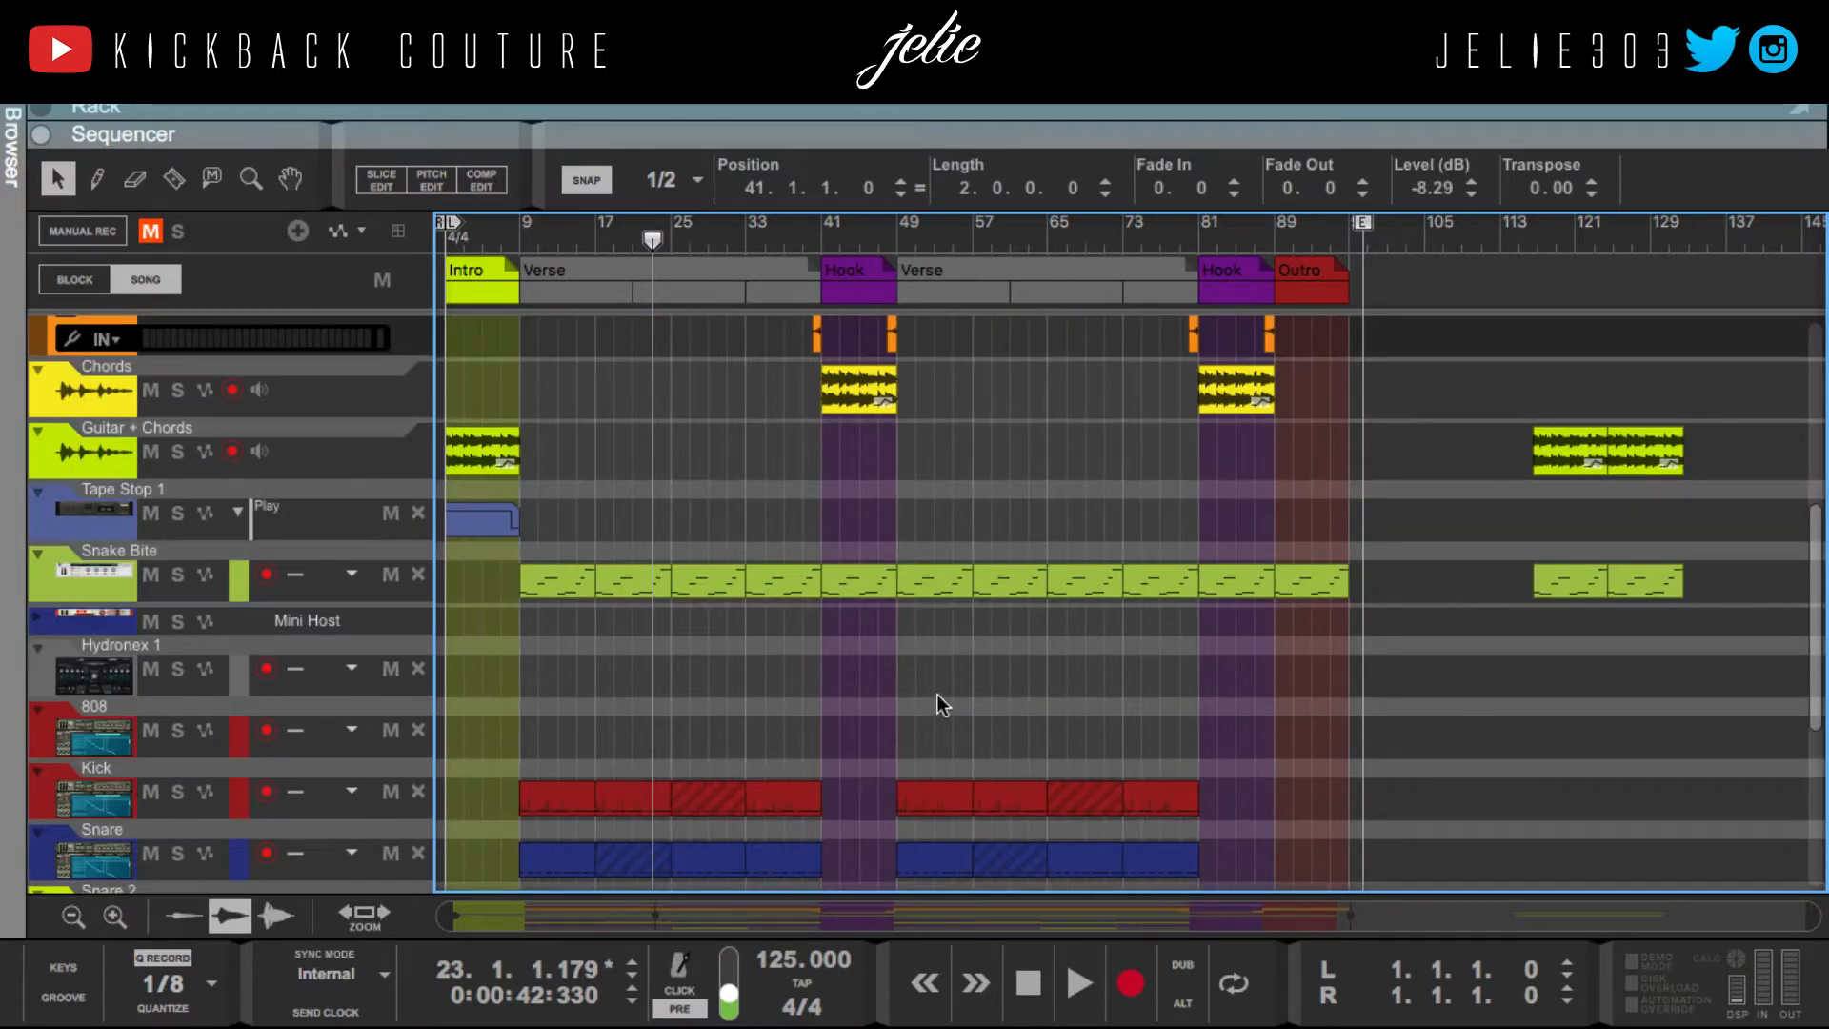
pyautogui.click(935, 691)
# Step: Solo the Guitar track and play it from the start of the first Verse at bar 9
pyautogui.click(1028, 982)
pyautogui.scroll(5, 793, 638)
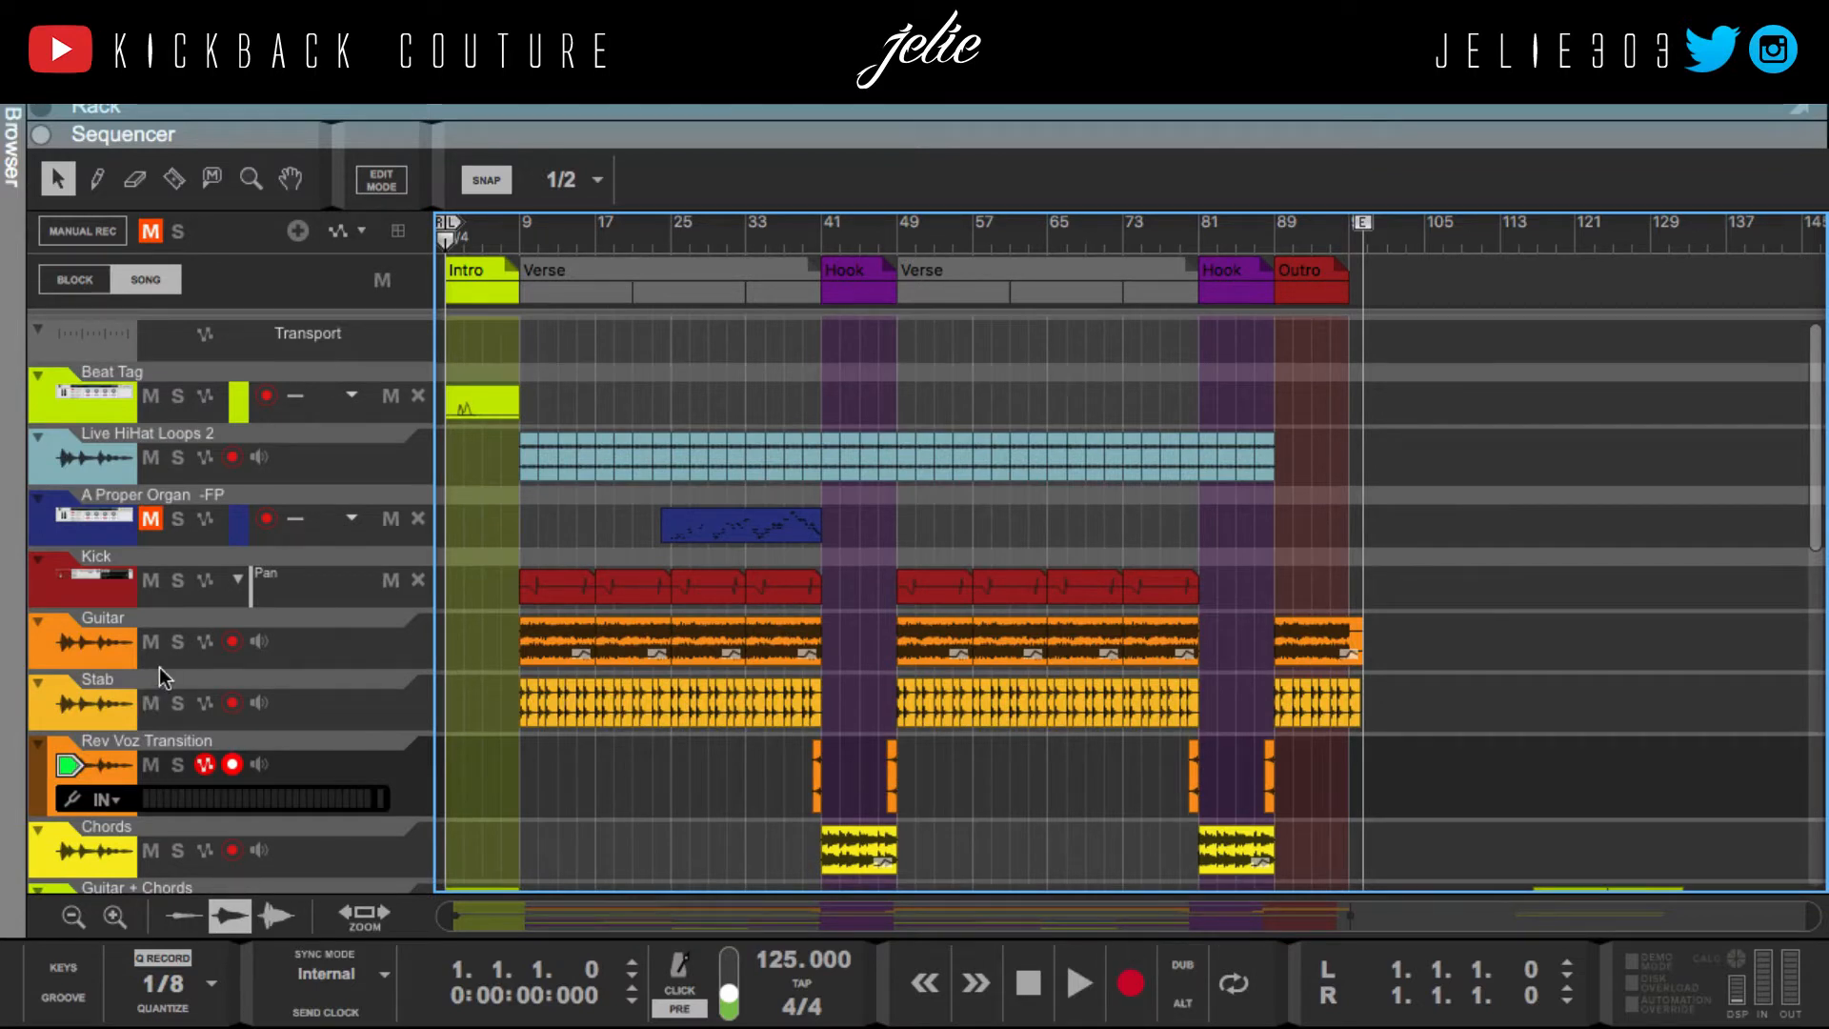
pyautogui.click(177, 643)
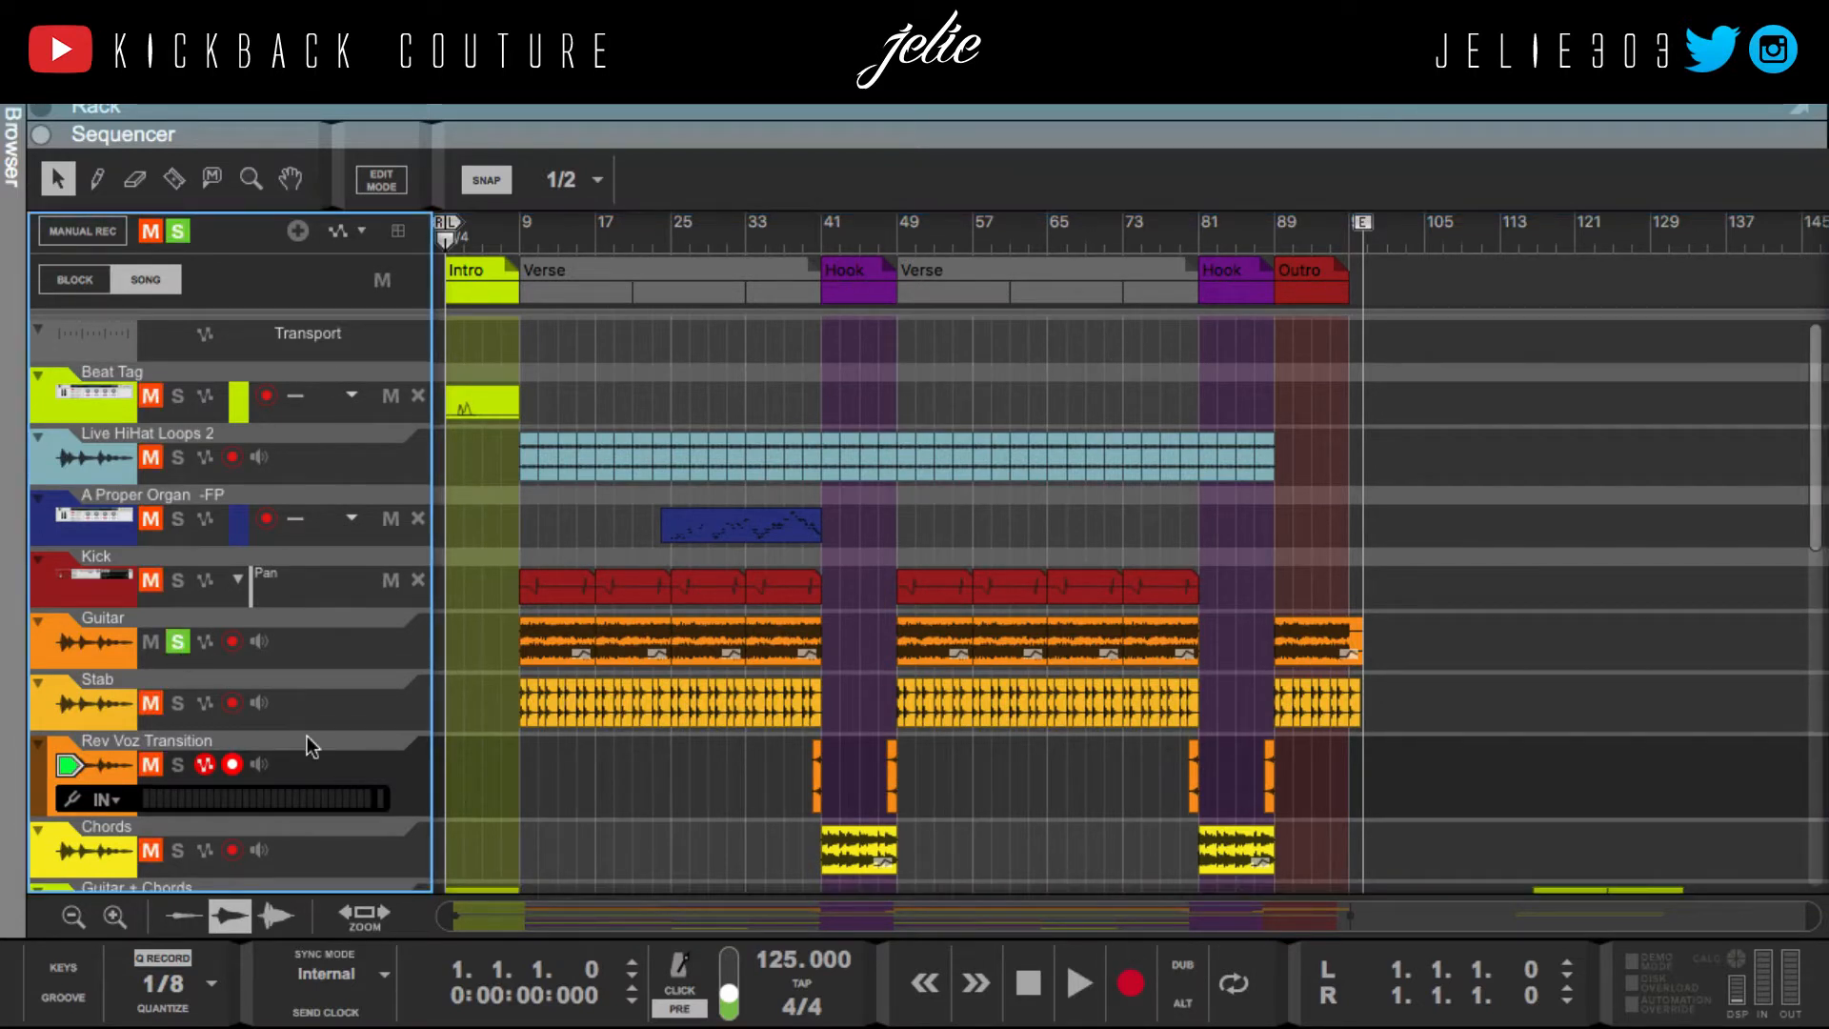
pyautogui.click(519, 234)
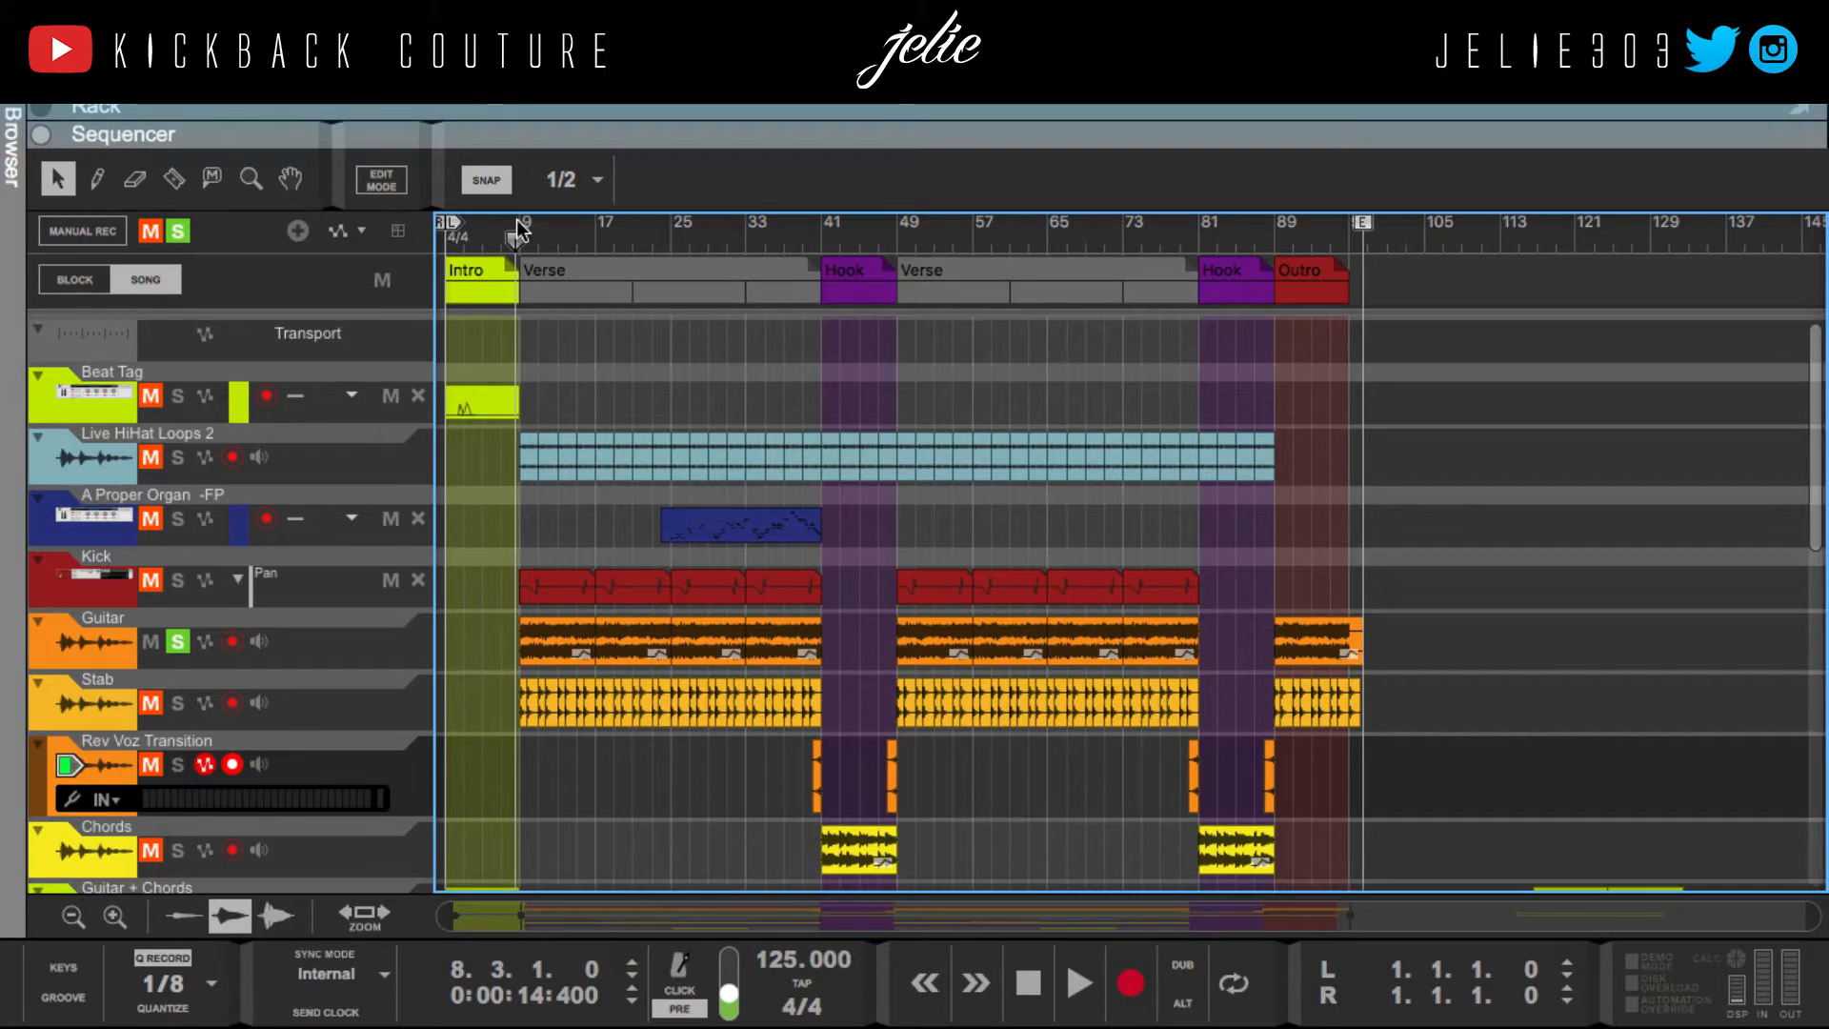
pyautogui.moveTo(517, 222); pyautogui.dragTo(519, 224)
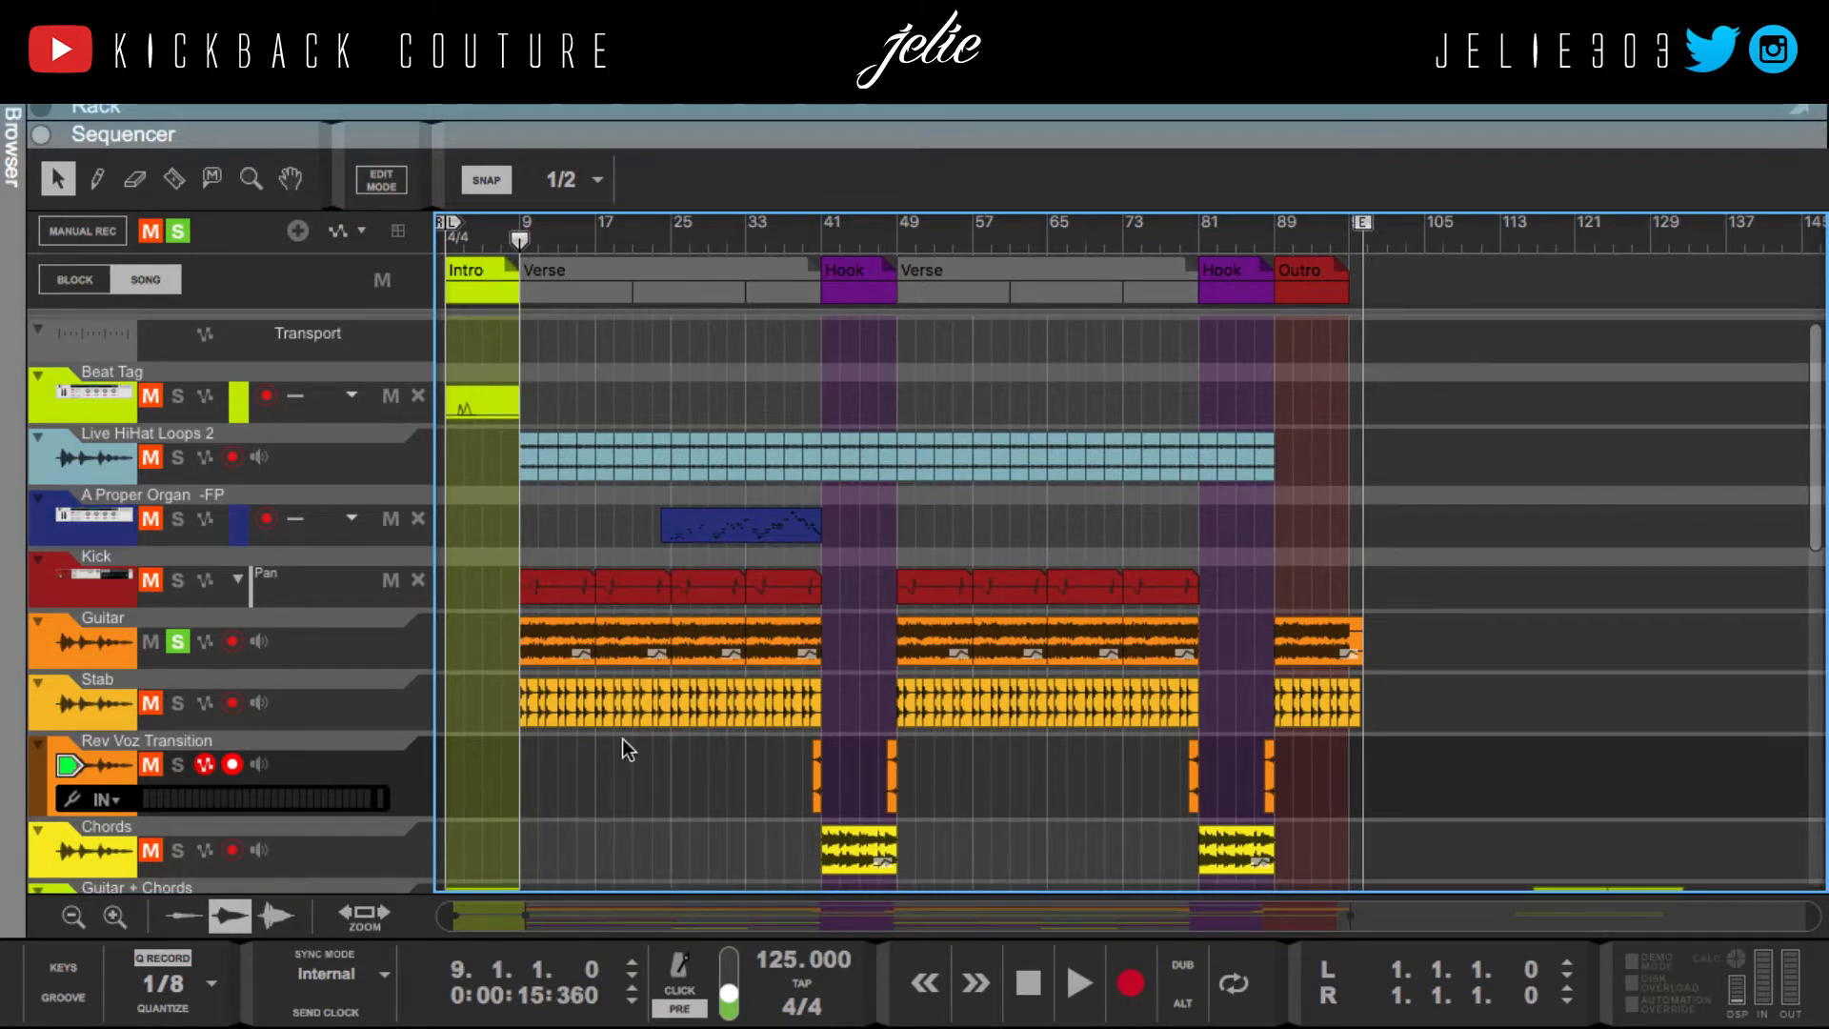
pyautogui.press('space')
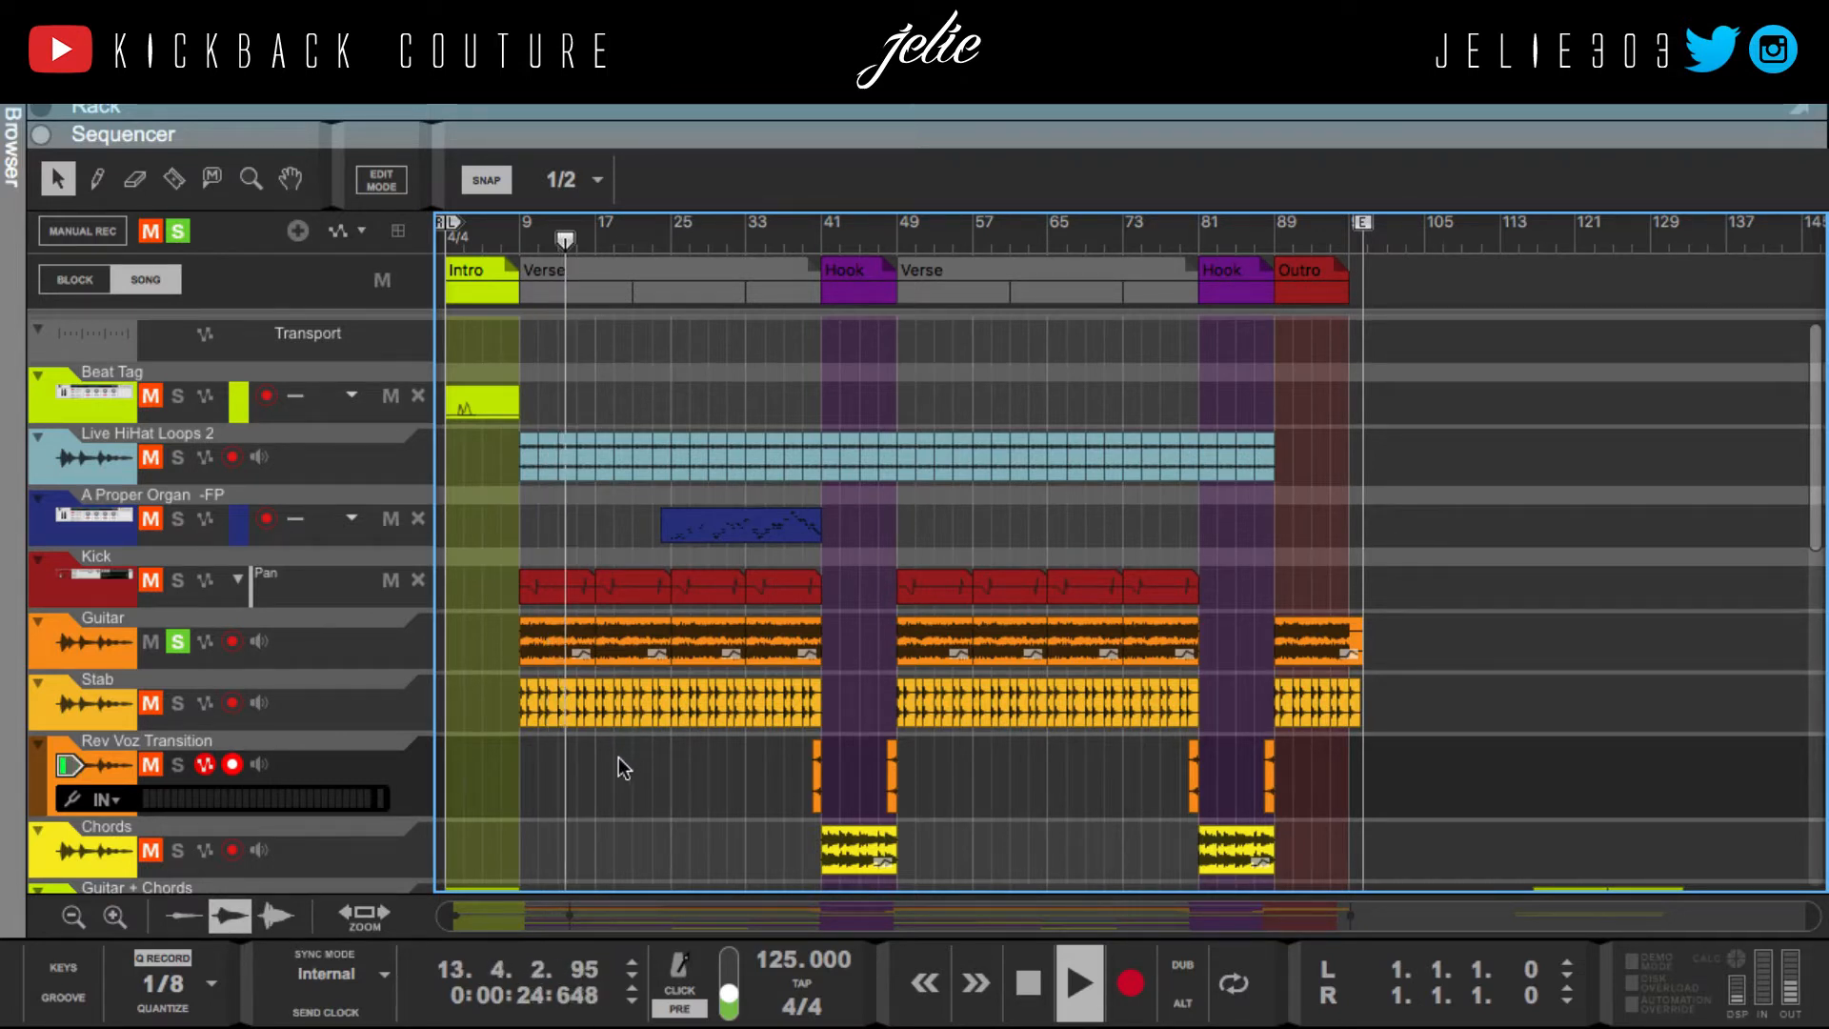
pyautogui.click(1026, 990)
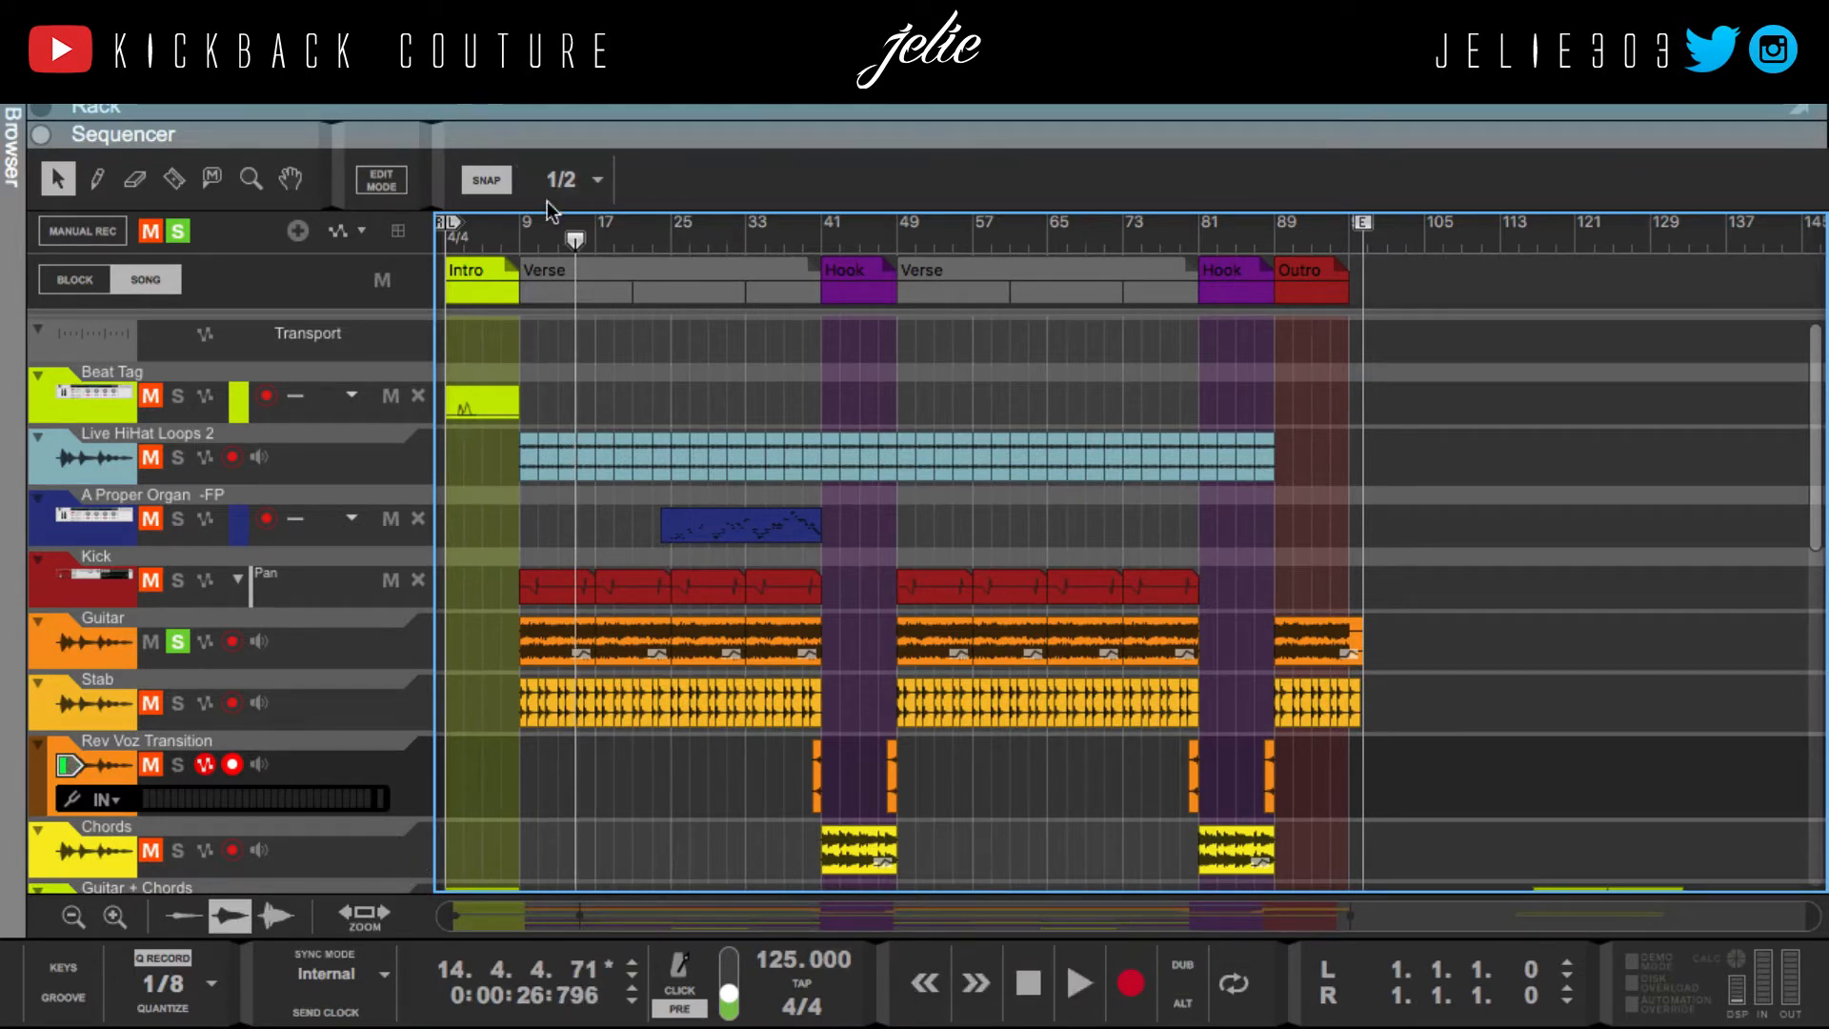
# Step: Solo the Stab track along with the Guitar and play both from bar 9
pyautogui.click(521, 239)
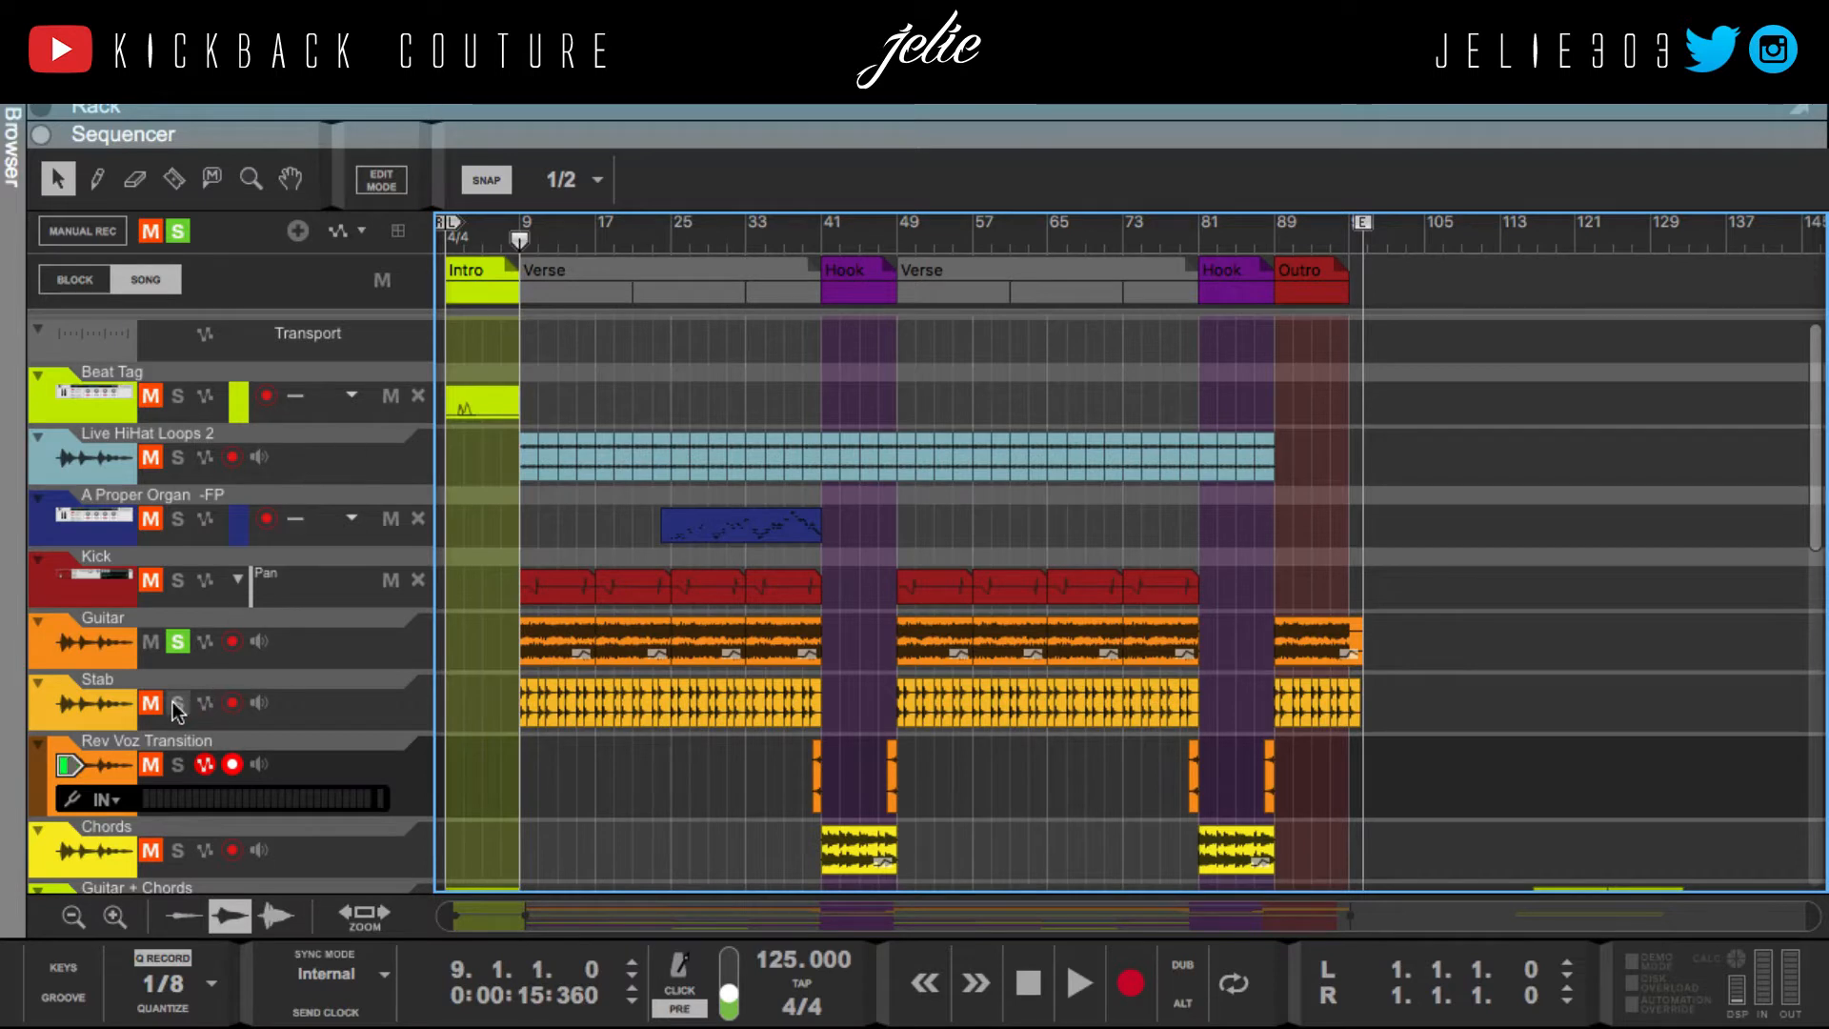
pyautogui.click(177, 703)
pyautogui.click(1078, 982)
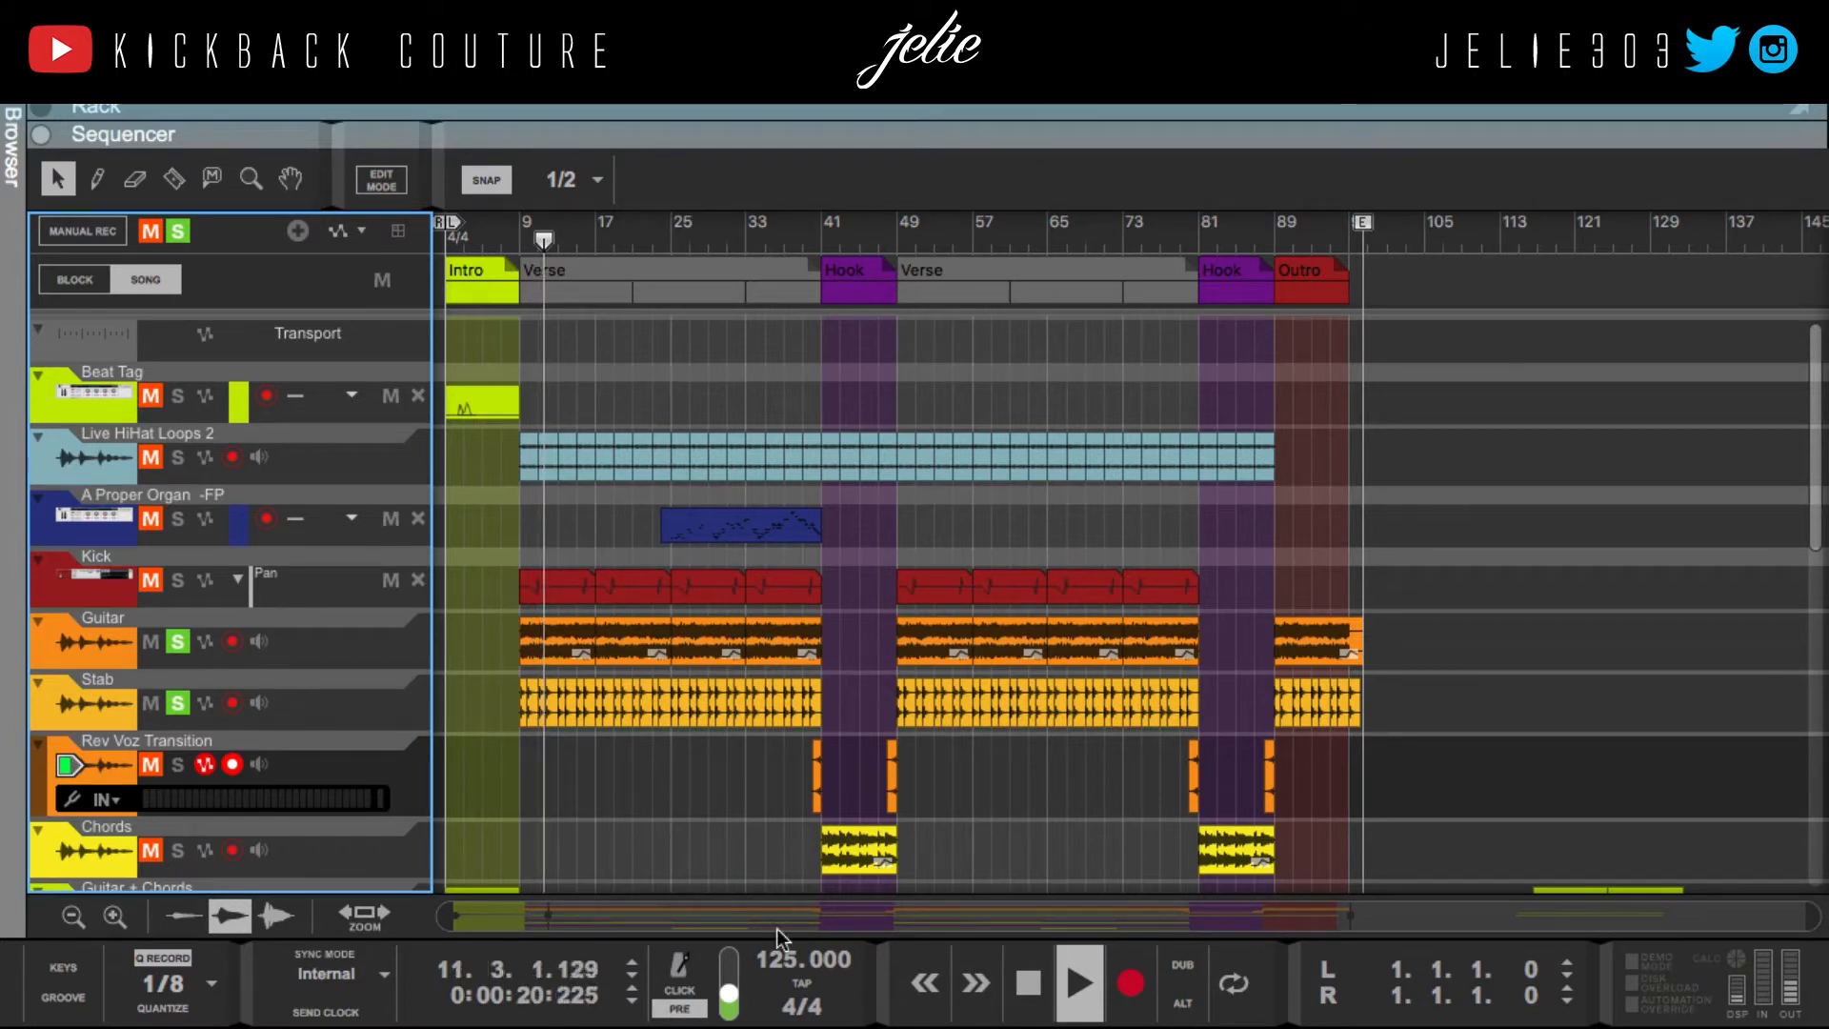
pyautogui.click(1045, 989)
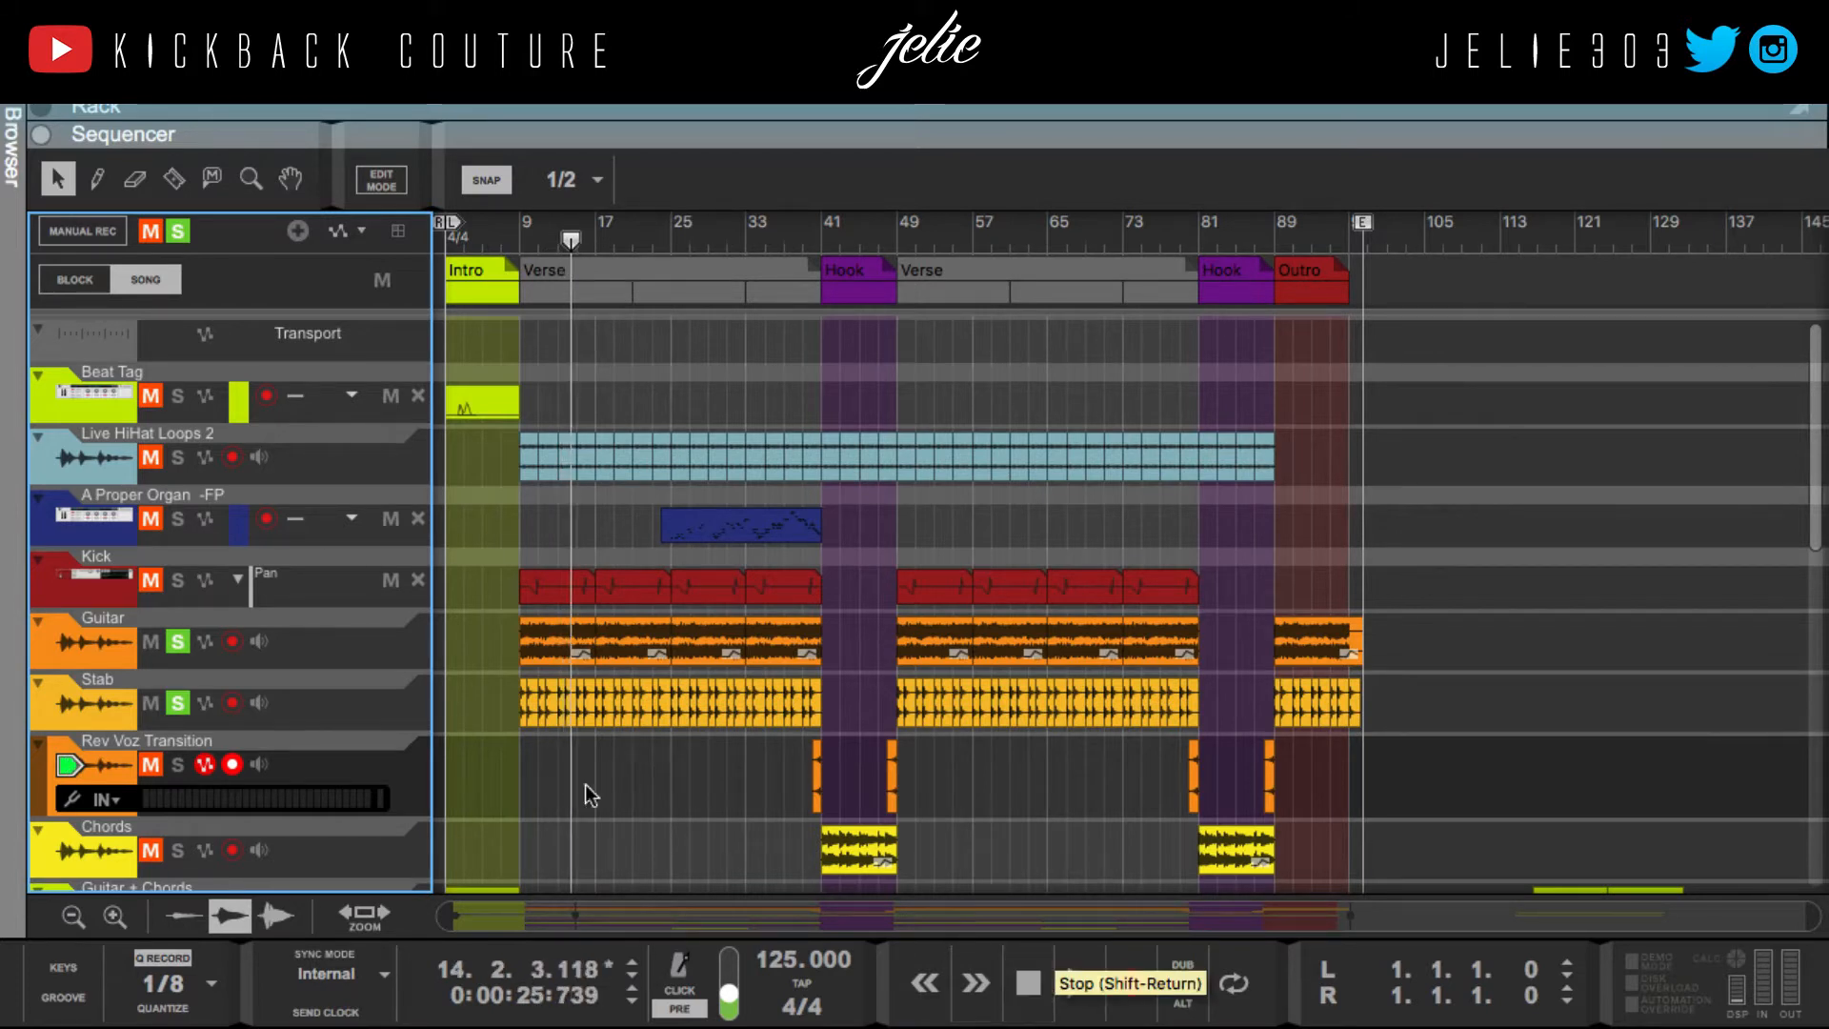
pyautogui.click(602, 791)
# Step: Add the Chords track to the soloed tracks and play the first Hook from bar 41
pyautogui.moveTo(570, 238); pyautogui.dragTo(526, 238)
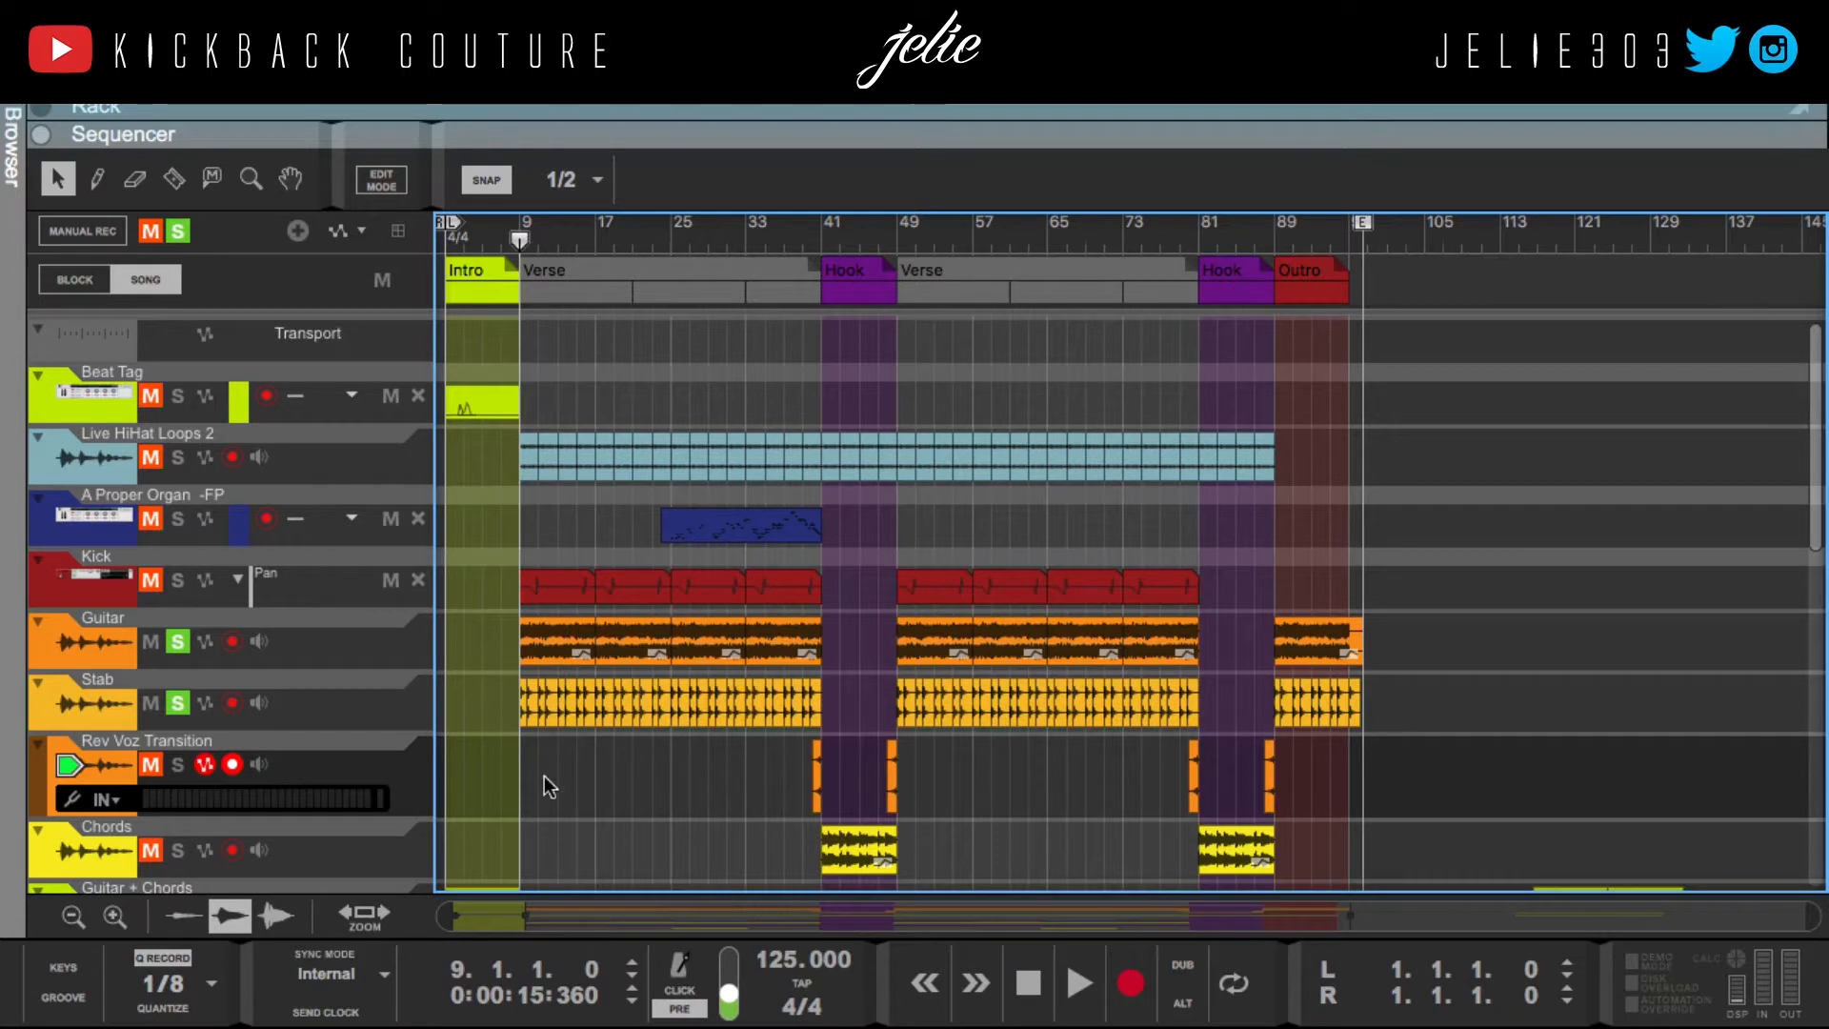
pyautogui.moveTo(525, 234); pyautogui.dragTo(827, 311)
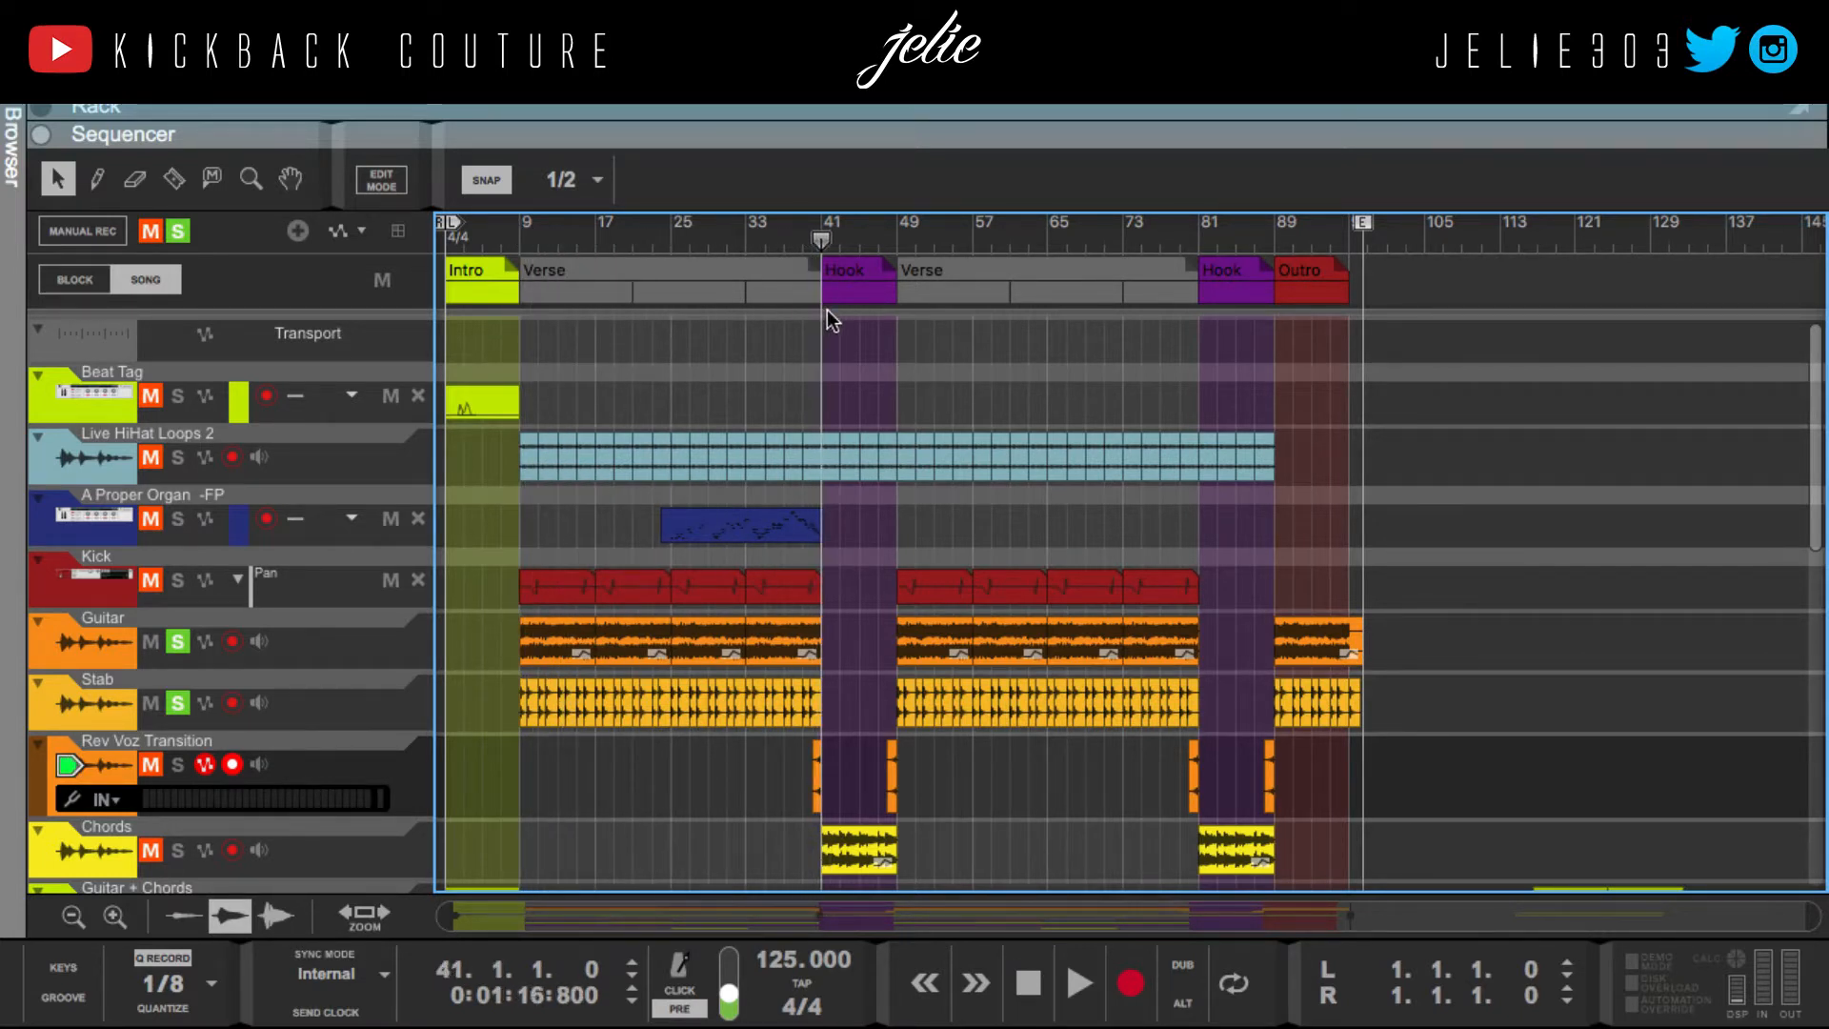
pyautogui.click(179, 850)
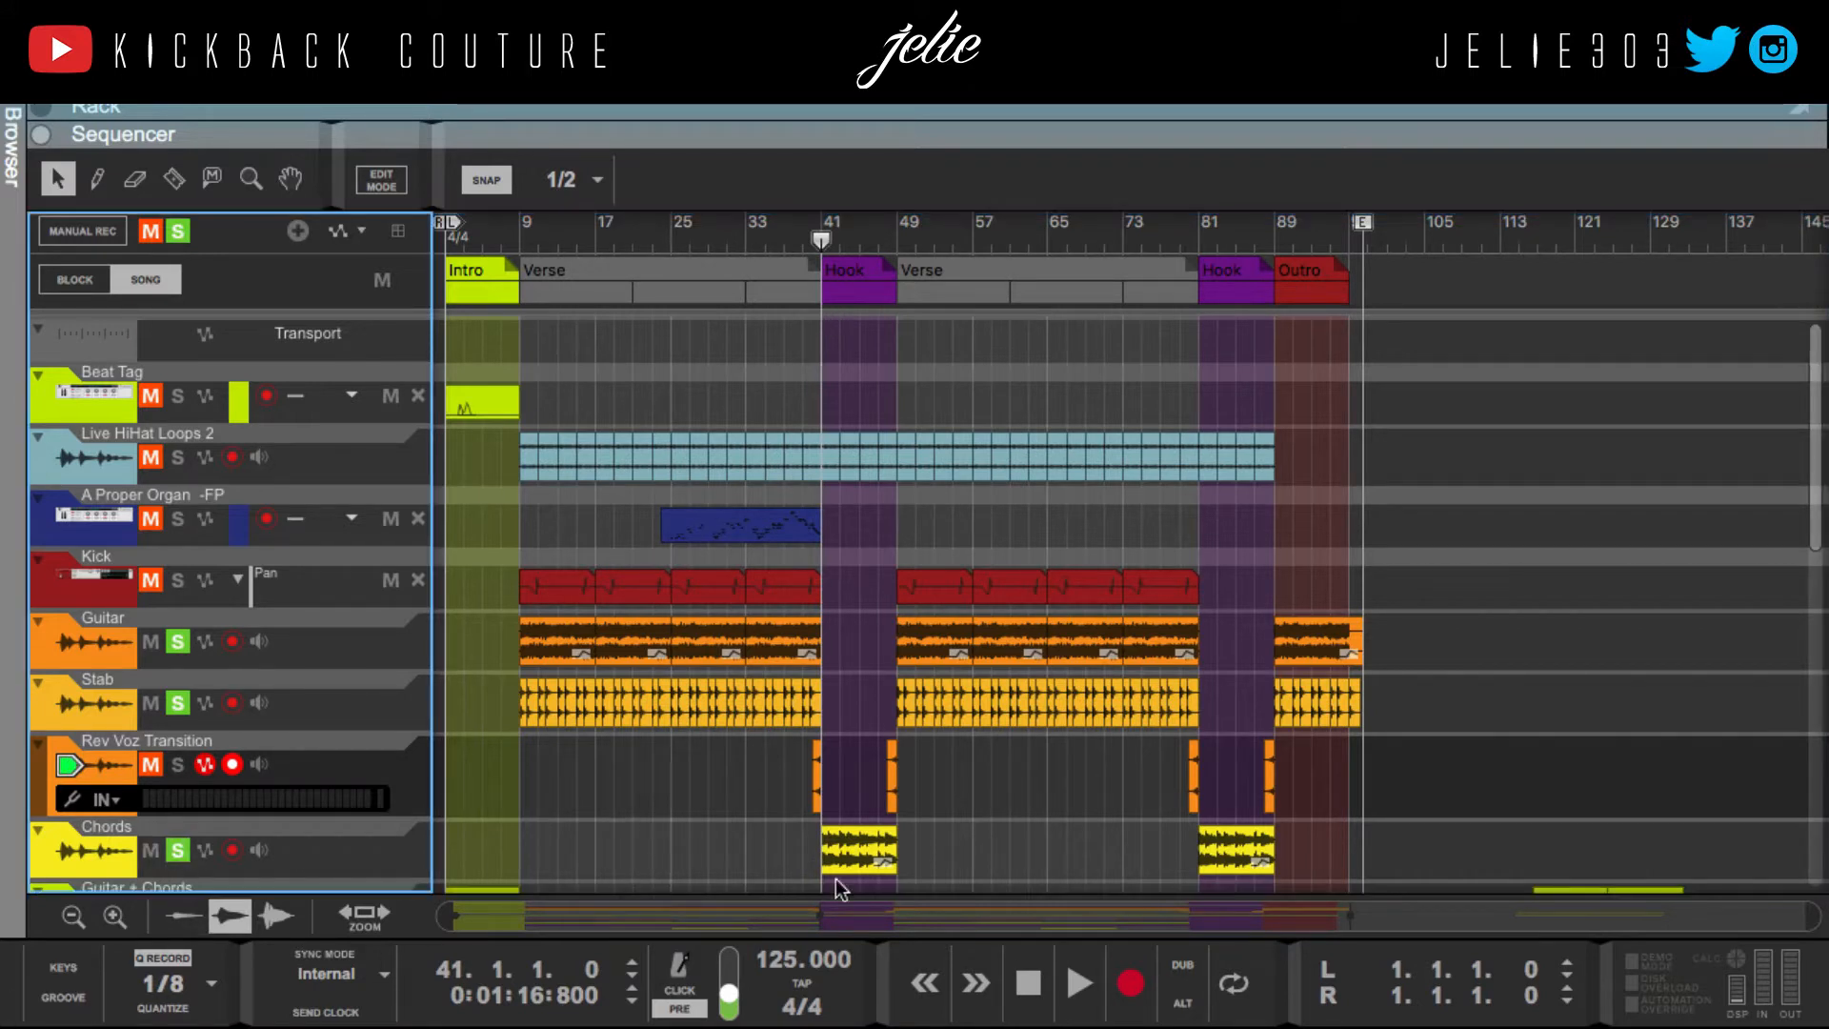
pyautogui.click(1077, 986)
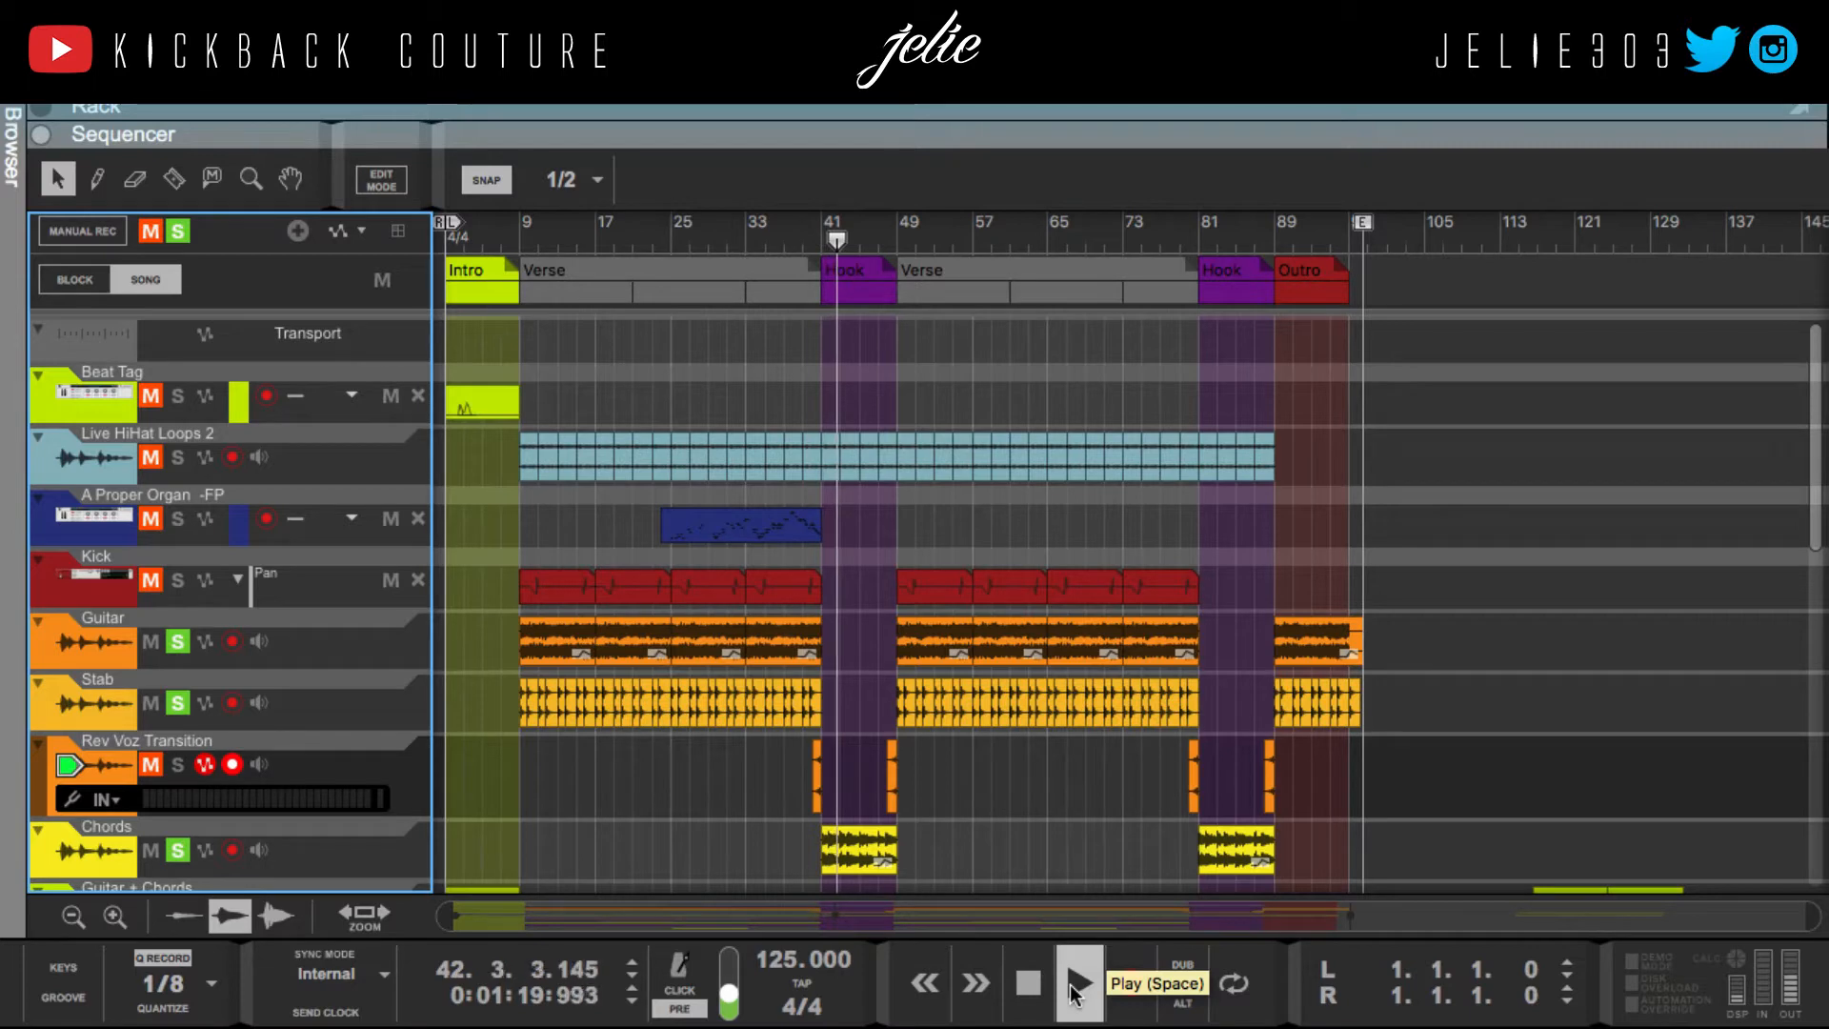
pyautogui.scroll(-1, 884, 823)
pyautogui.scroll(-5, 884, 824)
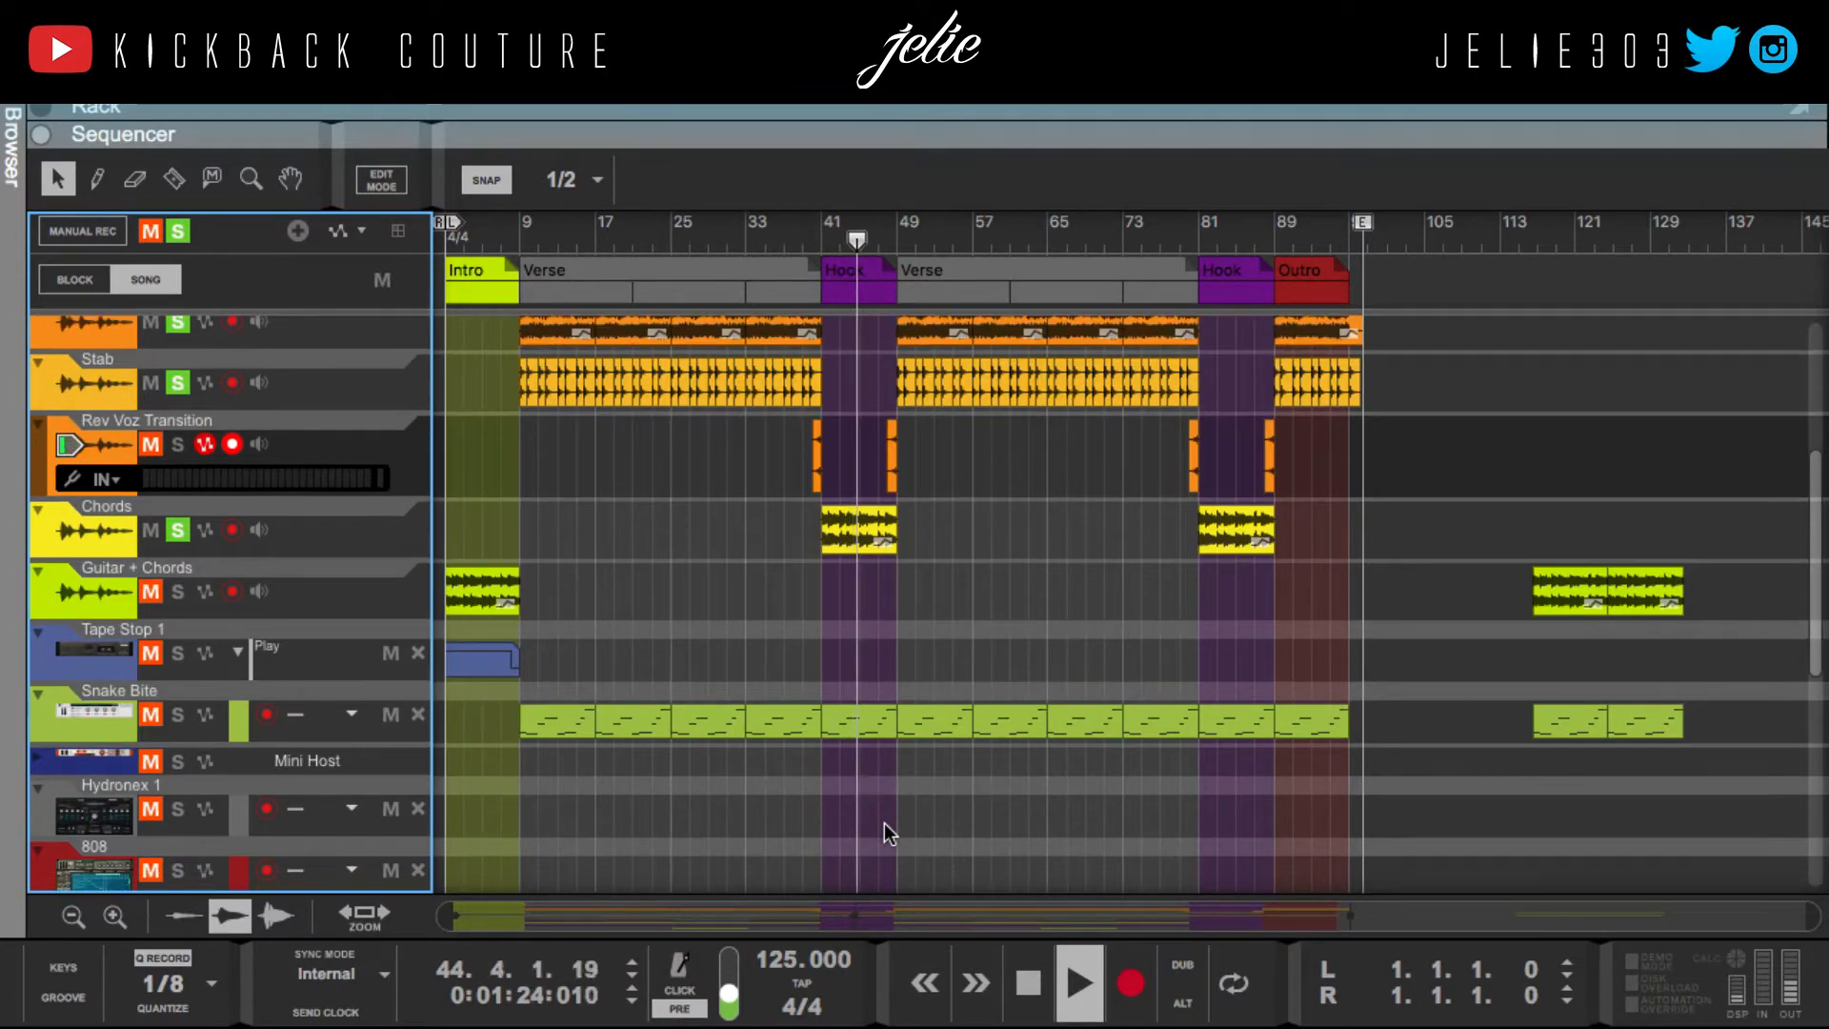
# Step: Solo the Guitar + Chords track too and play the Intro from bar 1
pyautogui.scroll(3, 885, 823)
pyautogui.scroll(1, 884, 823)
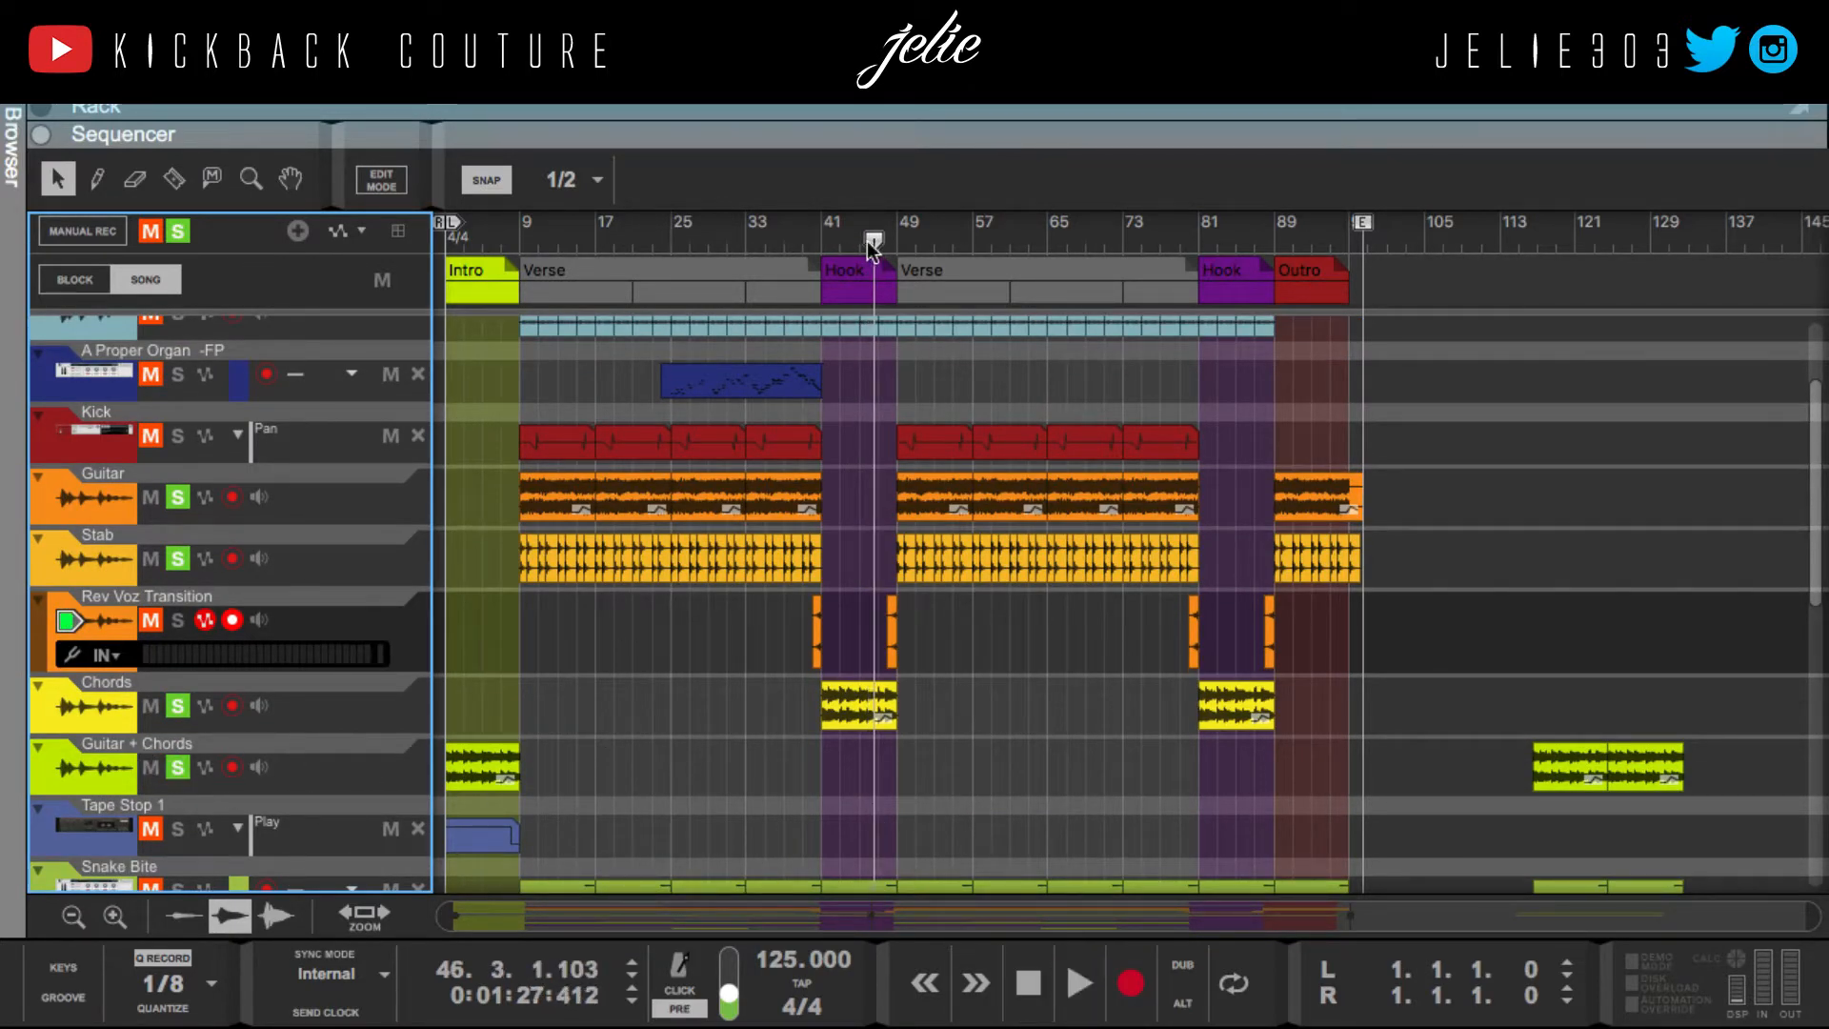
pyautogui.moveTo(872, 243); pyautogui.dragTo(306, 300)
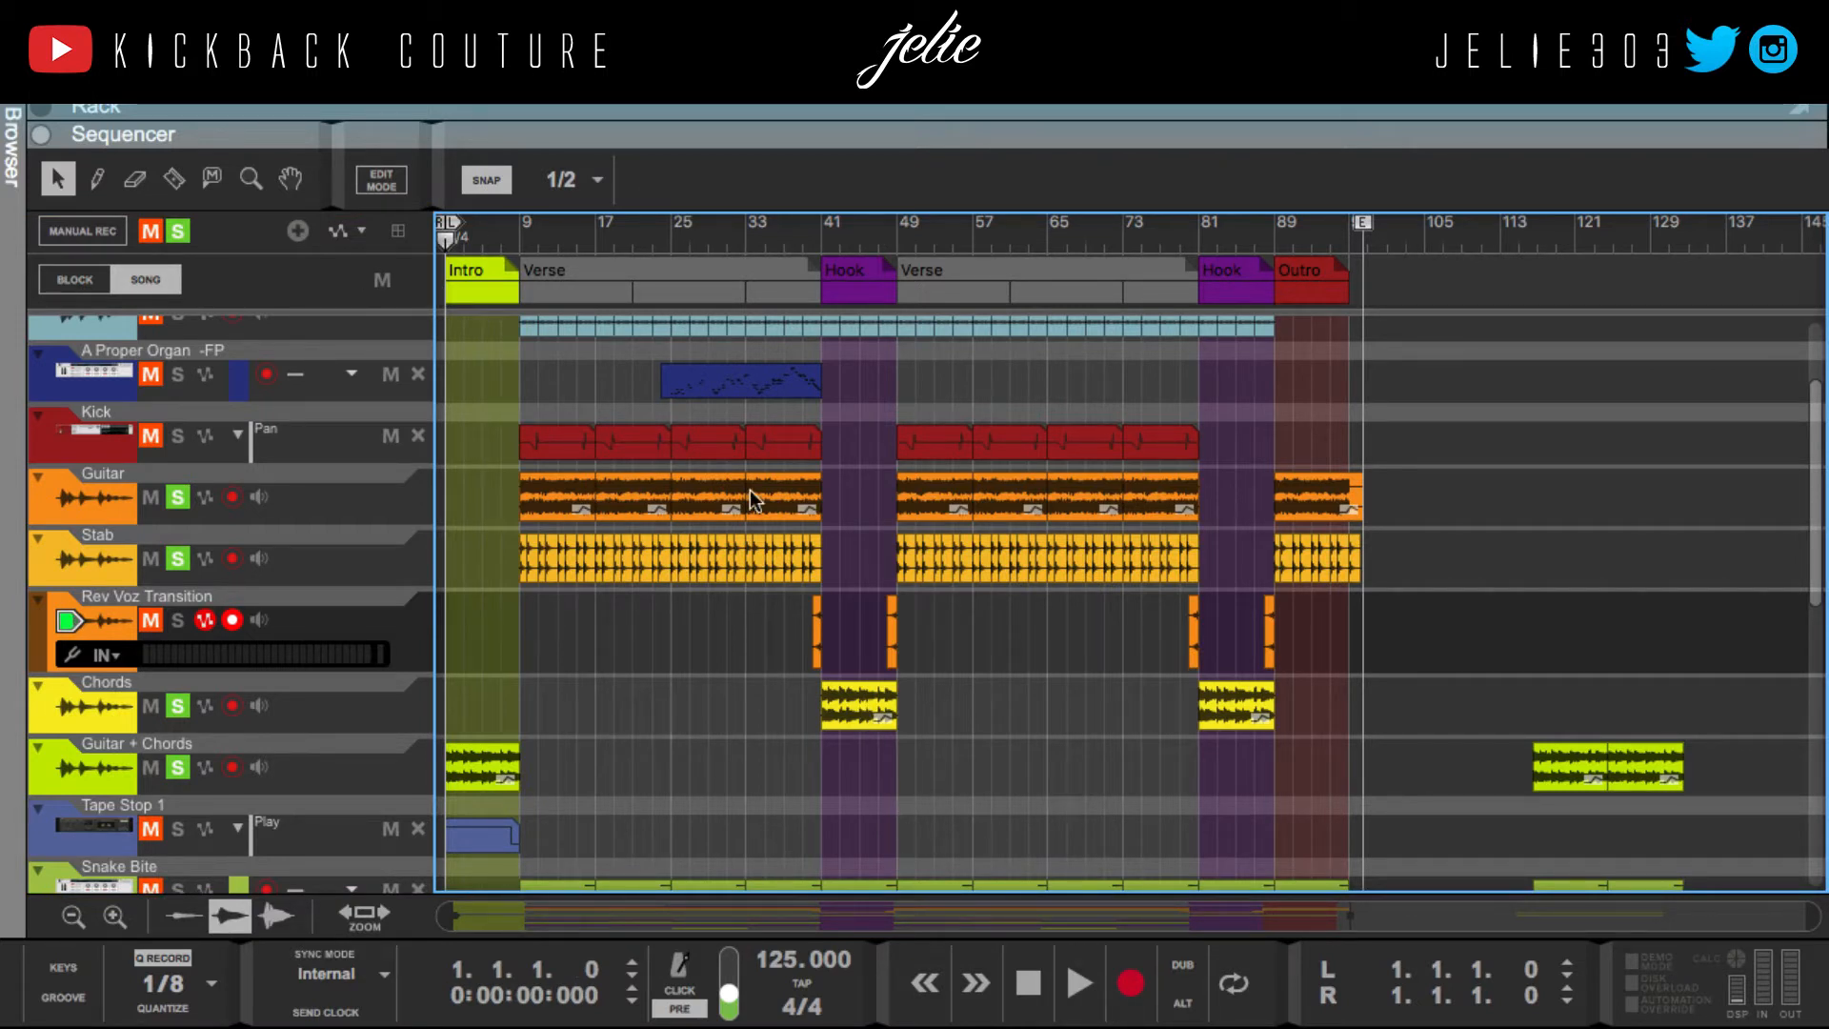
pyautogui.click(1028, 982)
pyautogui.click(1072, 987)
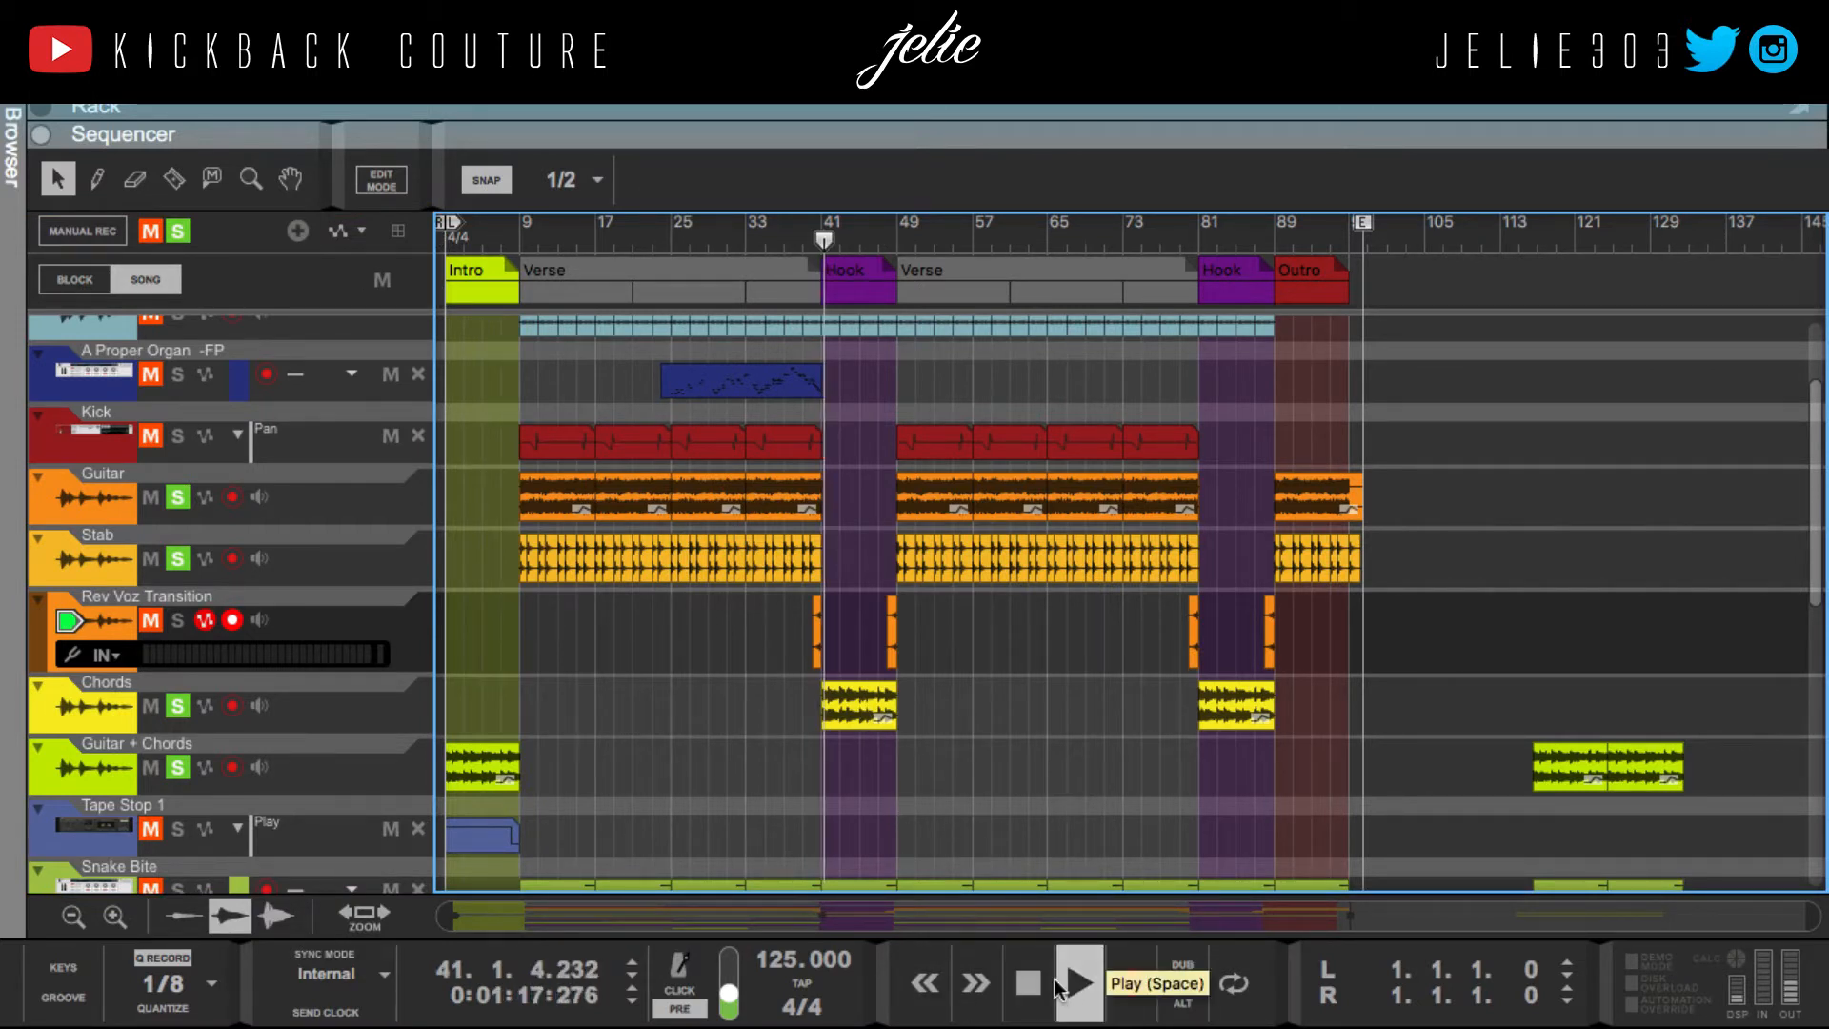
pyautogui.click(1028, 982)
pyautogui.click(1028, 983)
pyautogui.click(1074, 986)
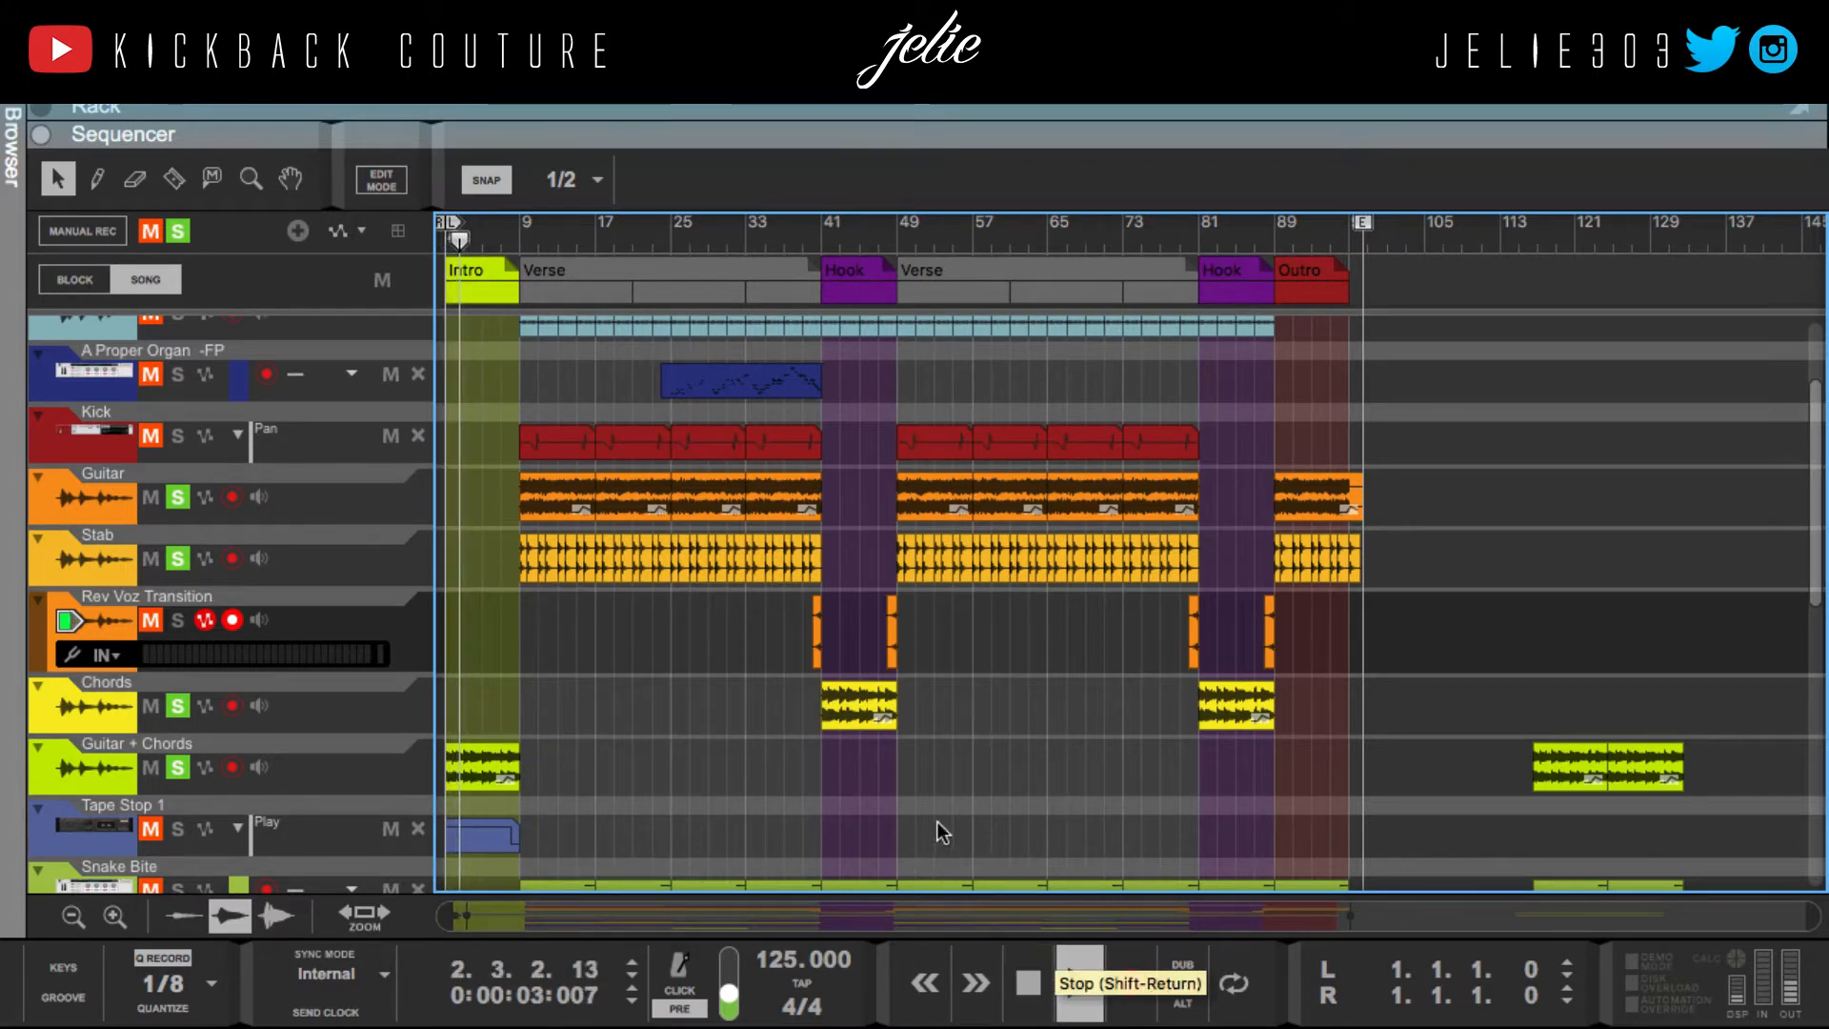
pyautogui.scroll(2, 935, 820)
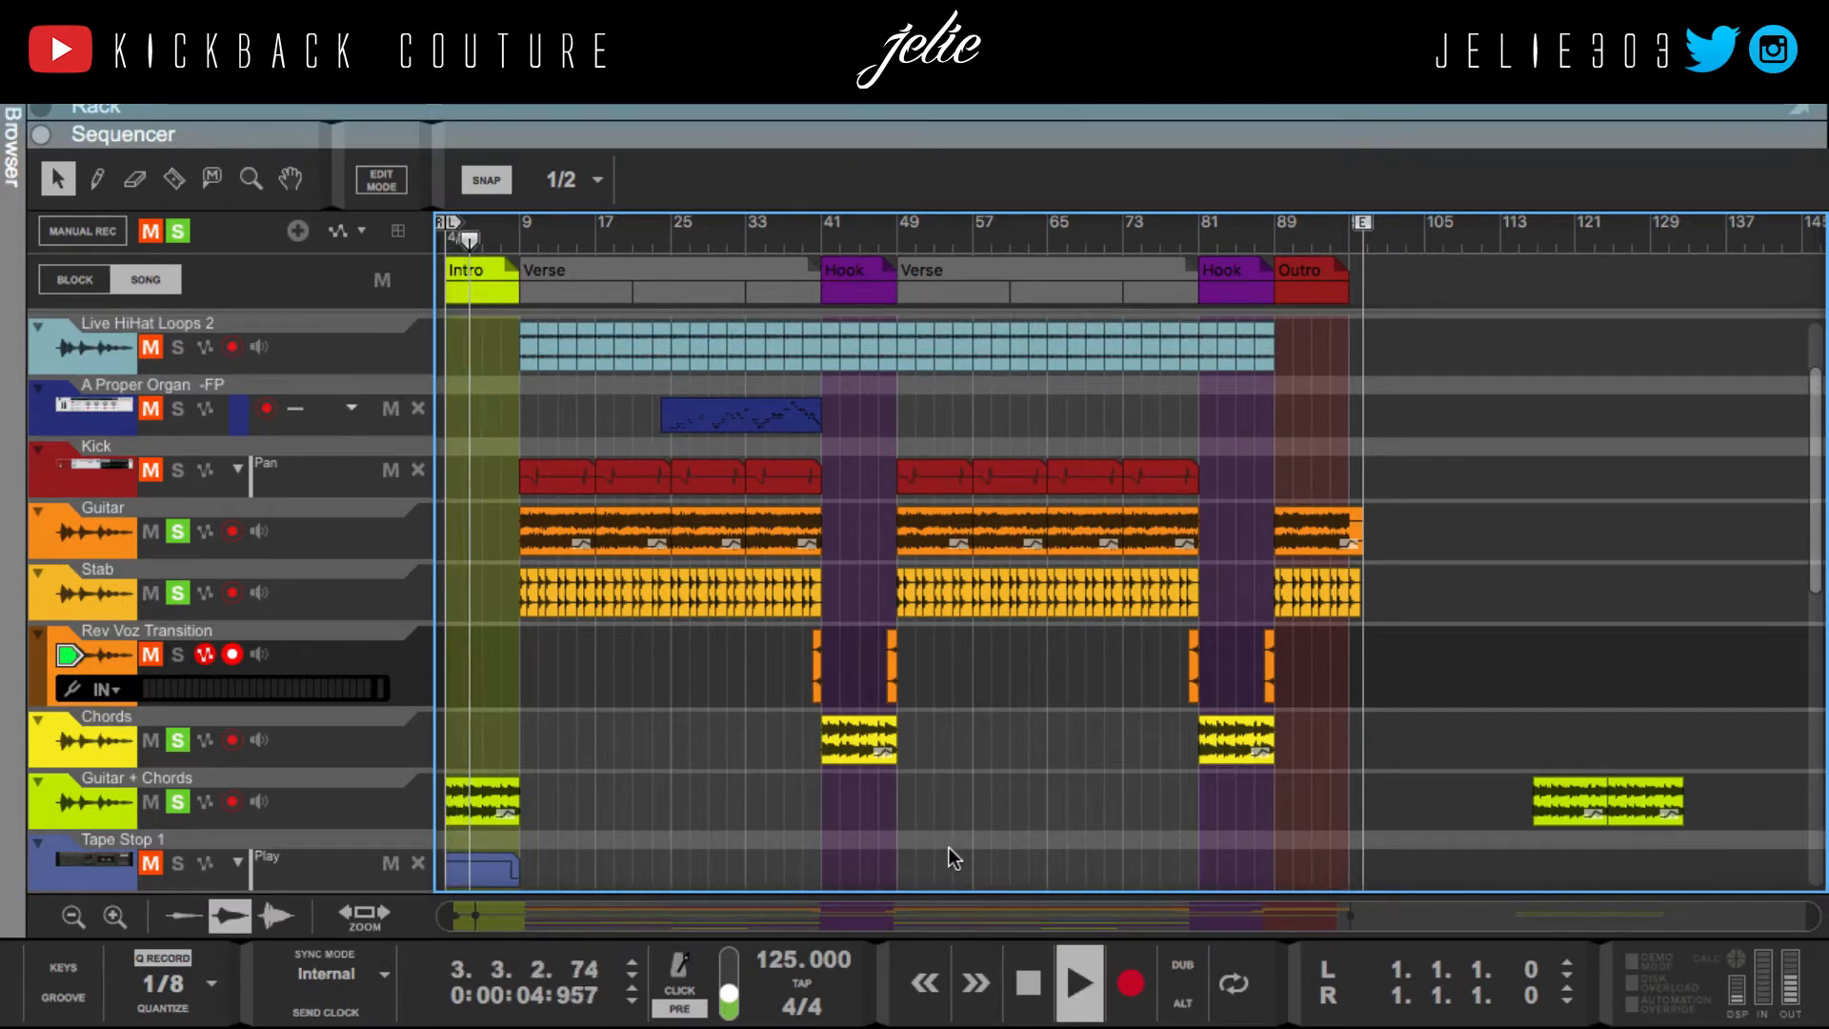
pyautogui.scroll(2, 949, 848)
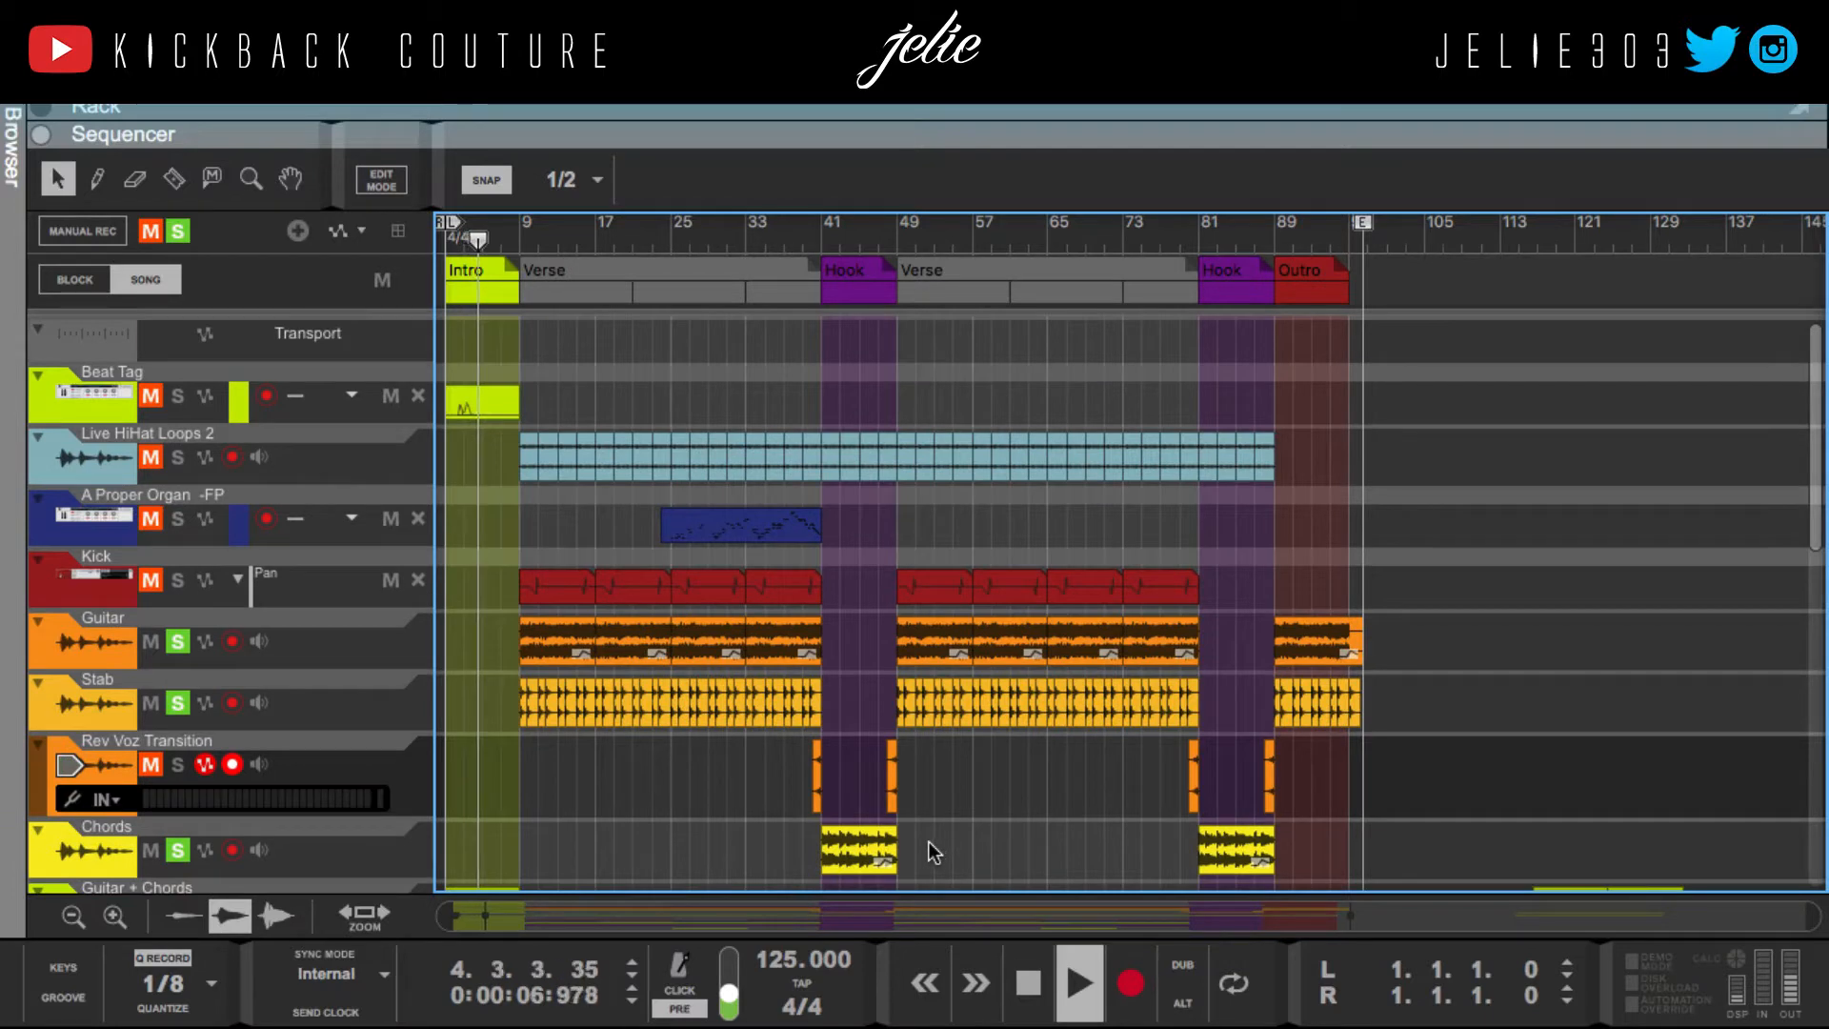
# Step: Solo the Tape Stop 1 track and play through to the end of the Intro
pyautogui.scroll(-4, 929, 842)
pyautogui.scroll(-3, 929, 845)
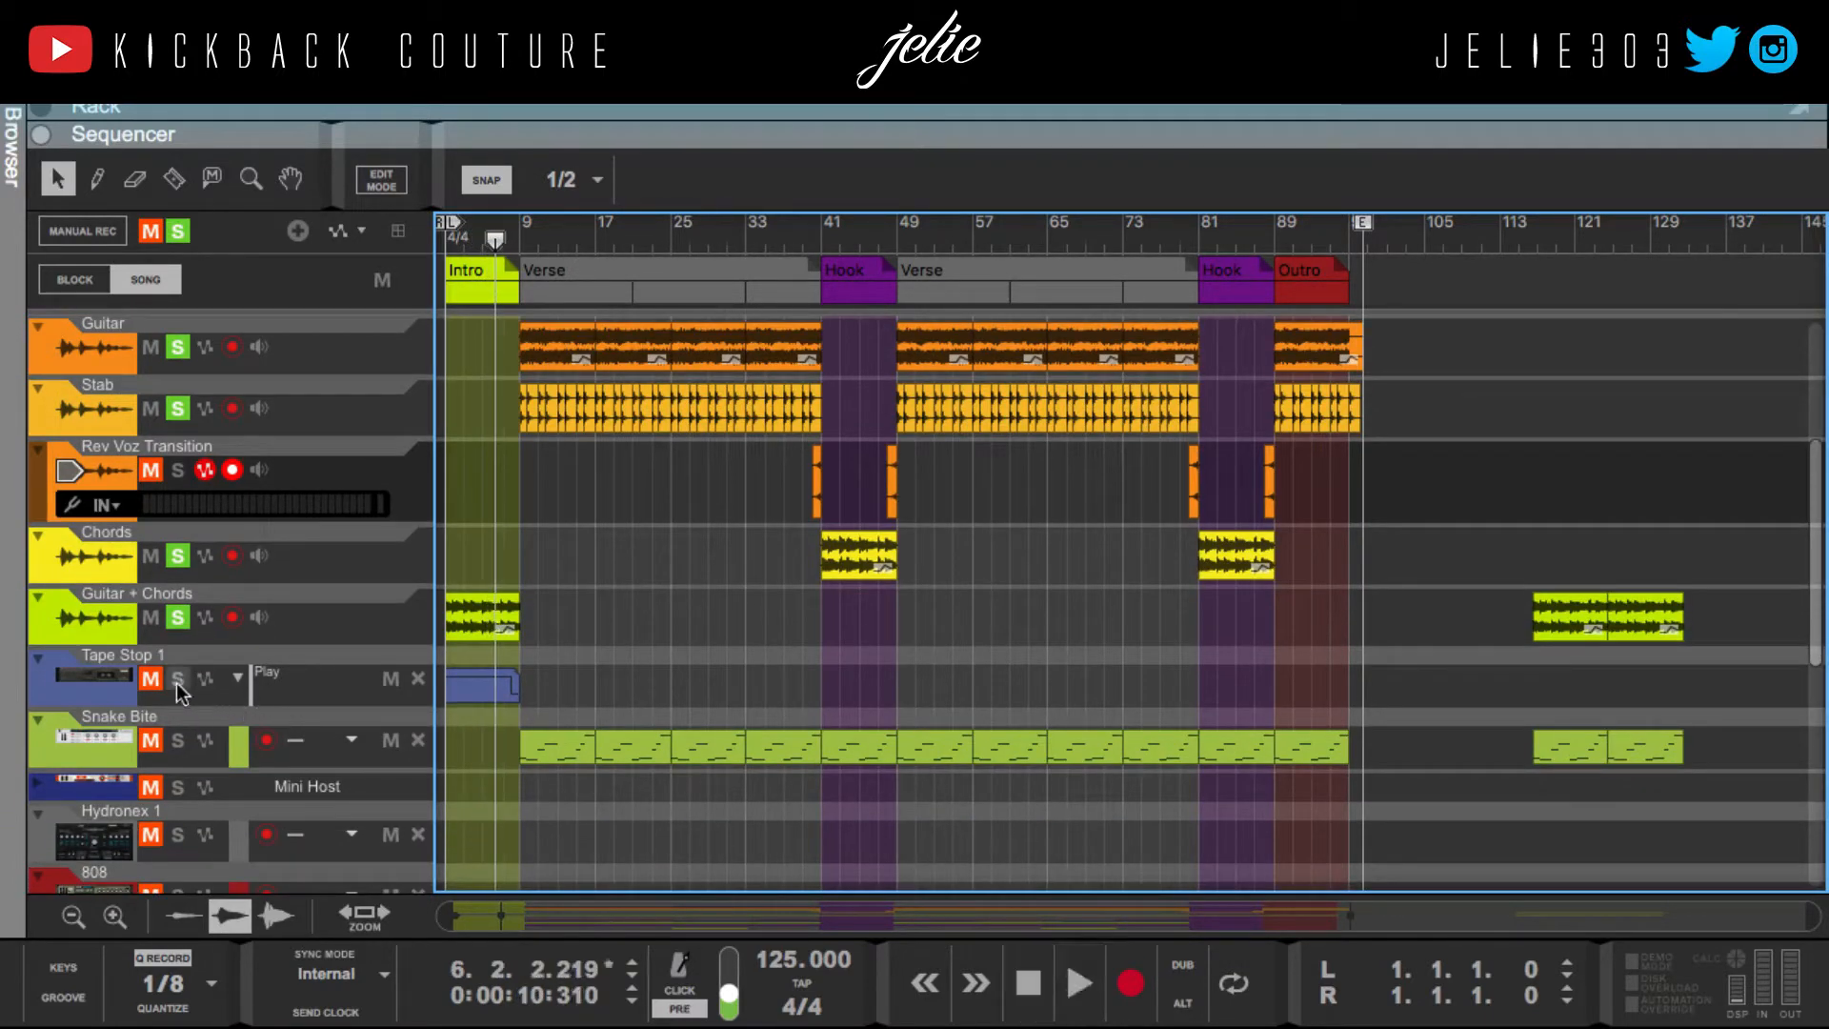
pyautogui.click(177, 679)
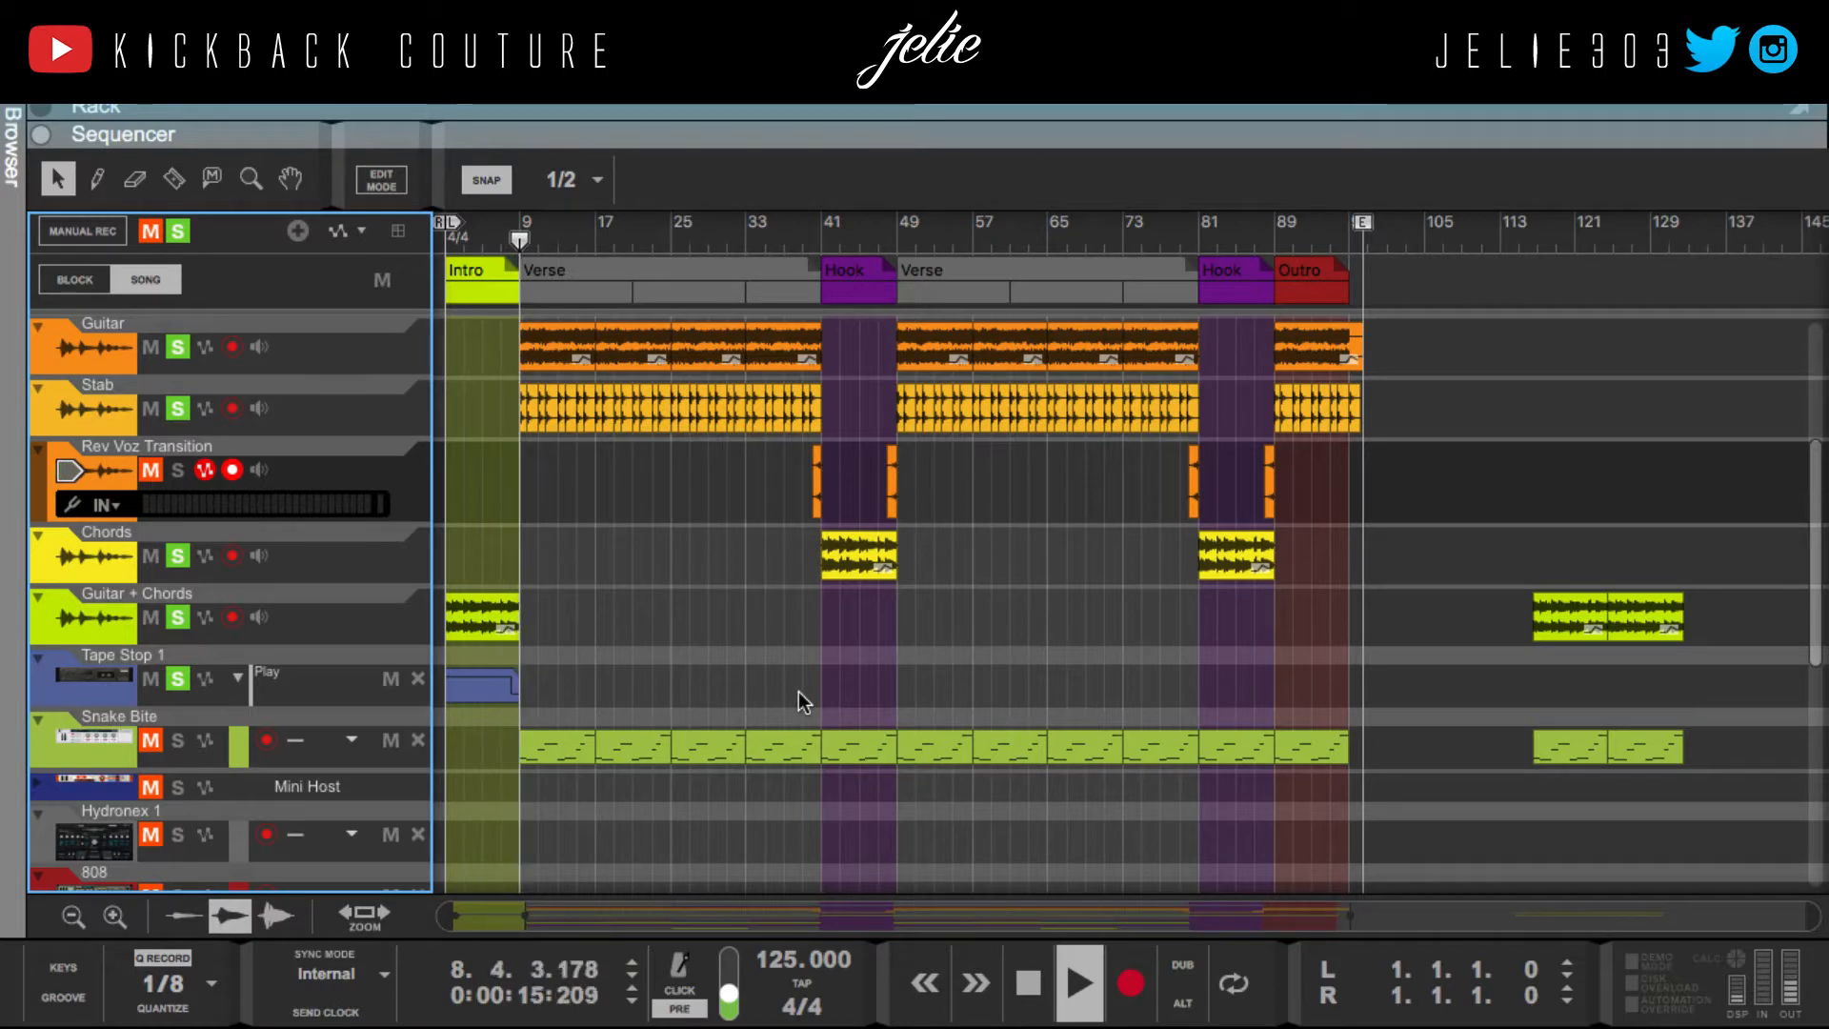
pyautogui.press('space')
# Step: Inspect the Tape Stop device on the Samples mix channel in the rack, and return to the sequencer
pyautogui.moveTo(517, 141); pyautogui.dragTo(656, 1021)
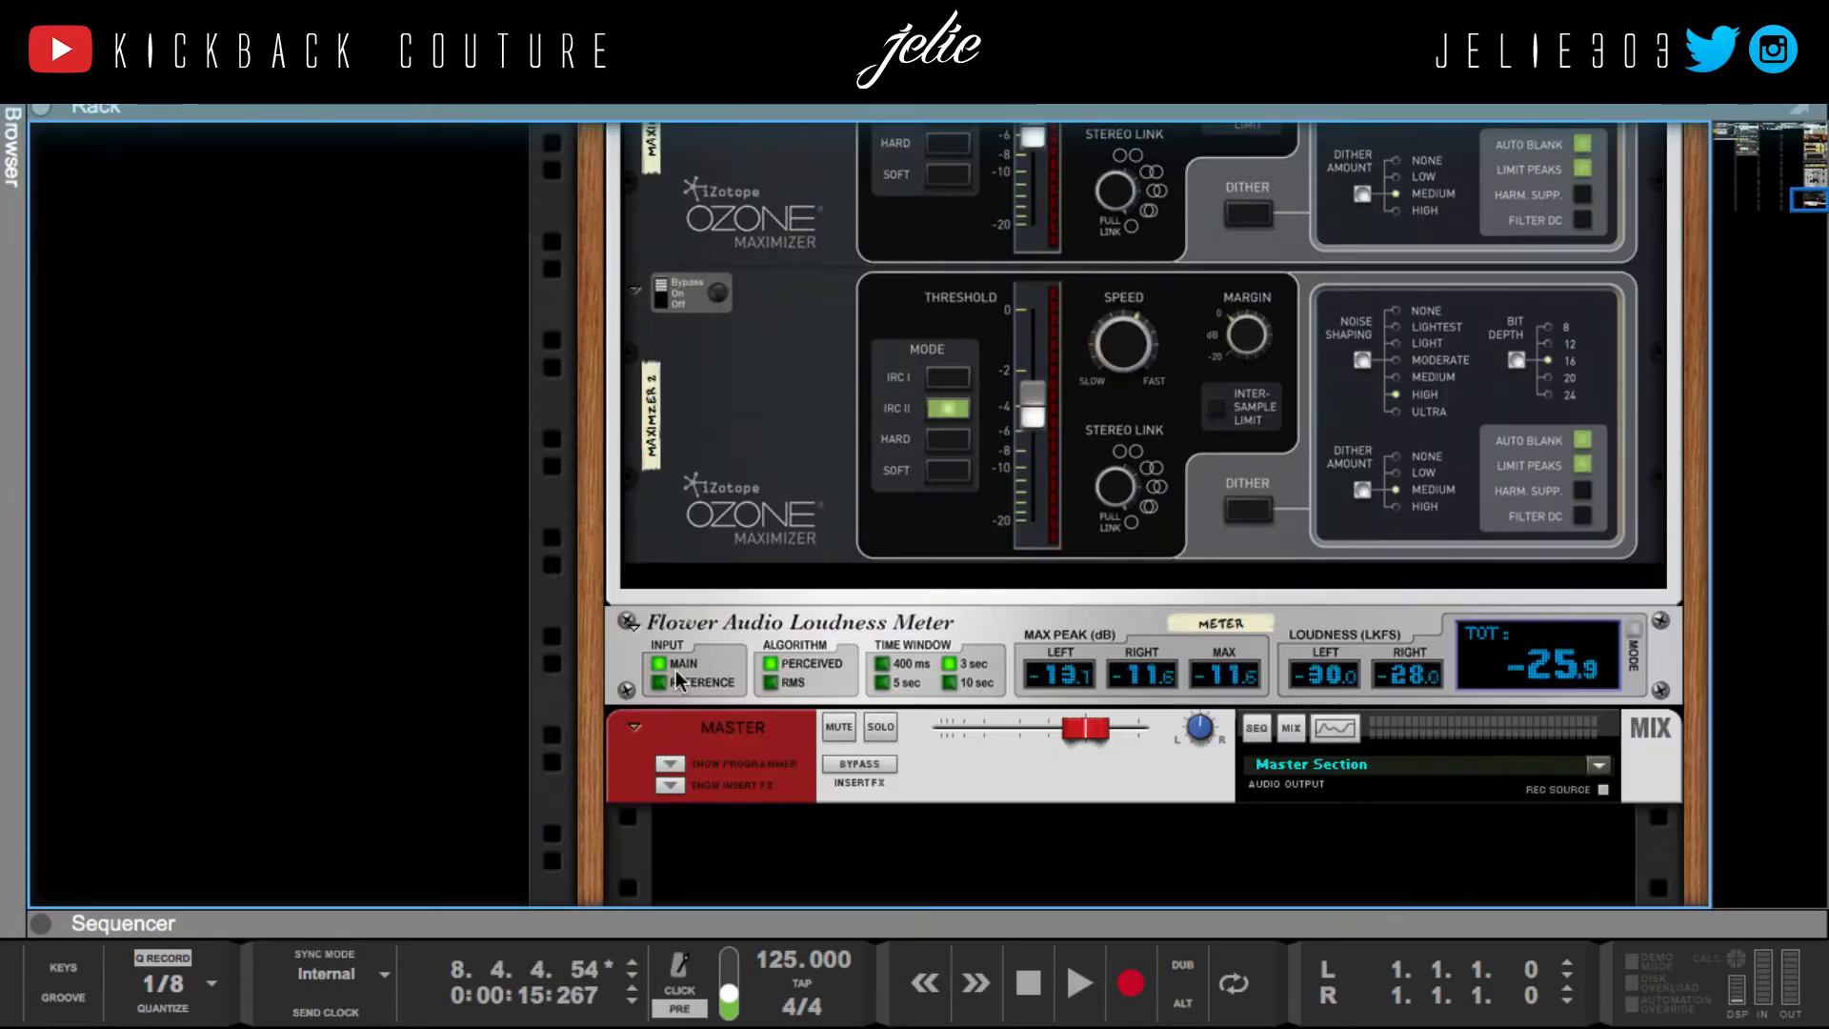
pyautogui.hscroll(-15, 676, 671)
pyautogui.scroll(15, 670, 675)
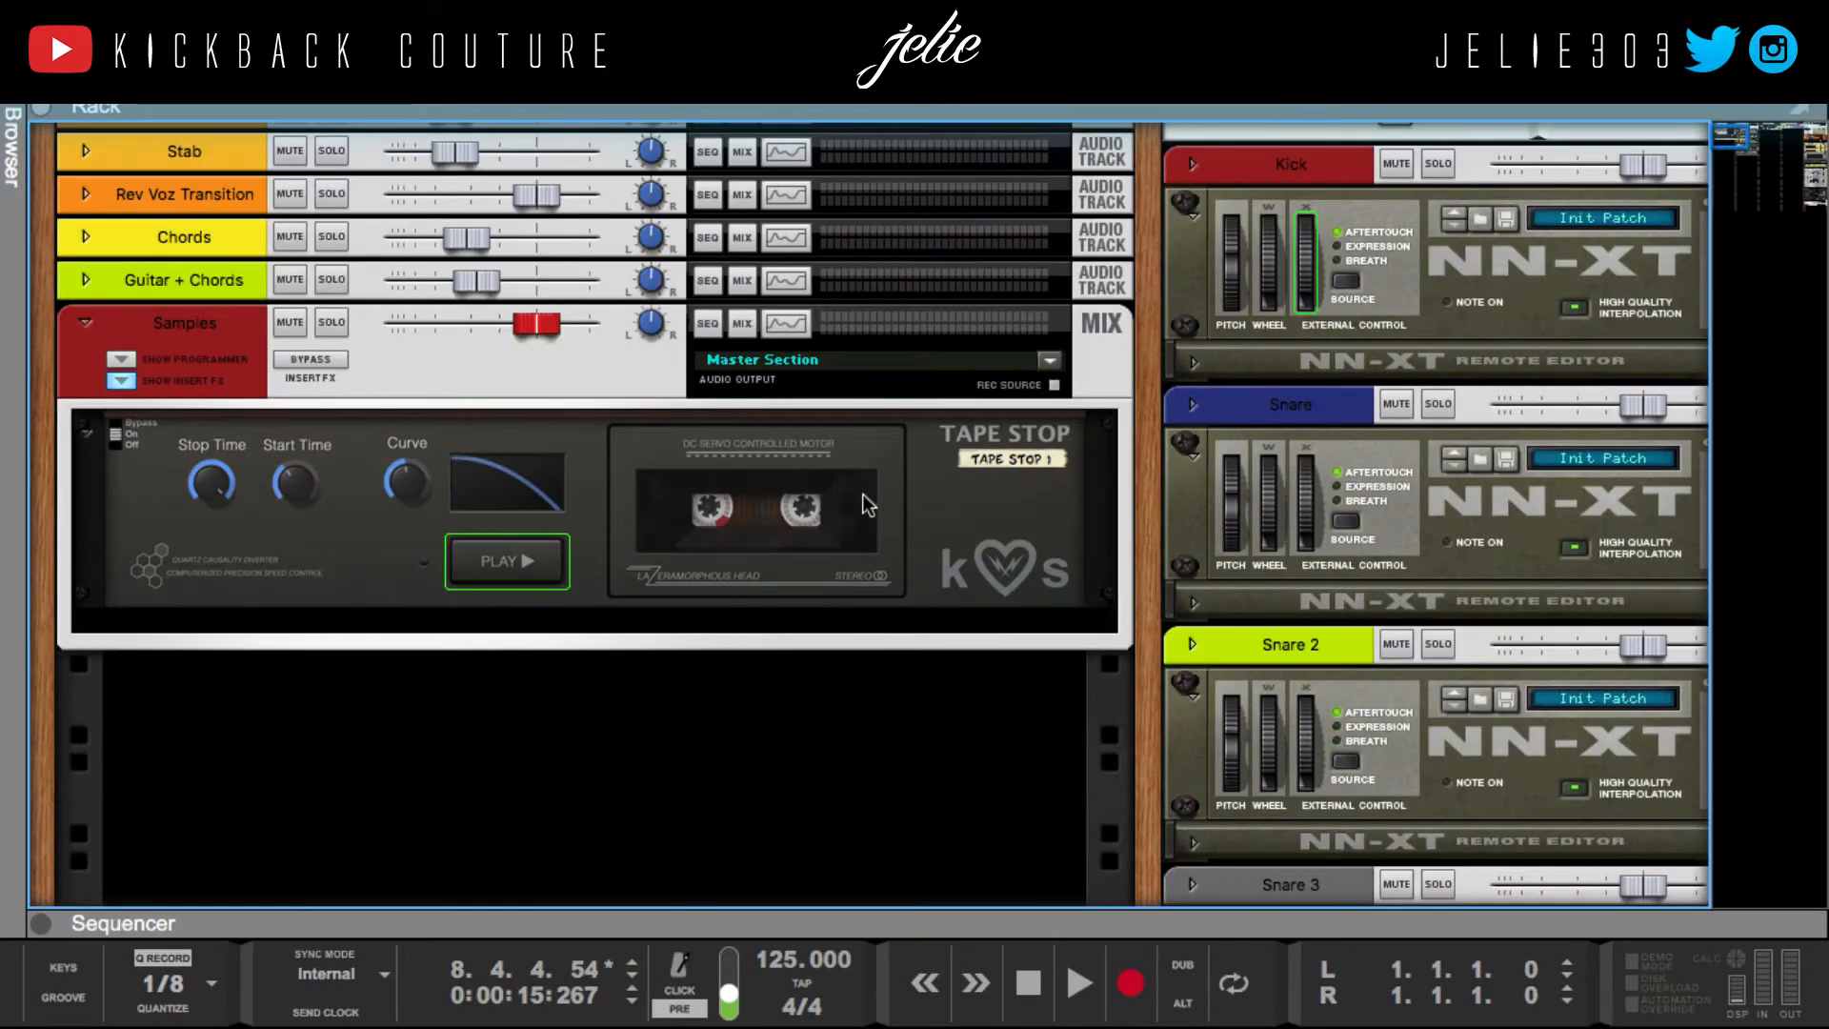
pyautogui.moveTo(743, 921); pyautogui.dragTo(582, 128)
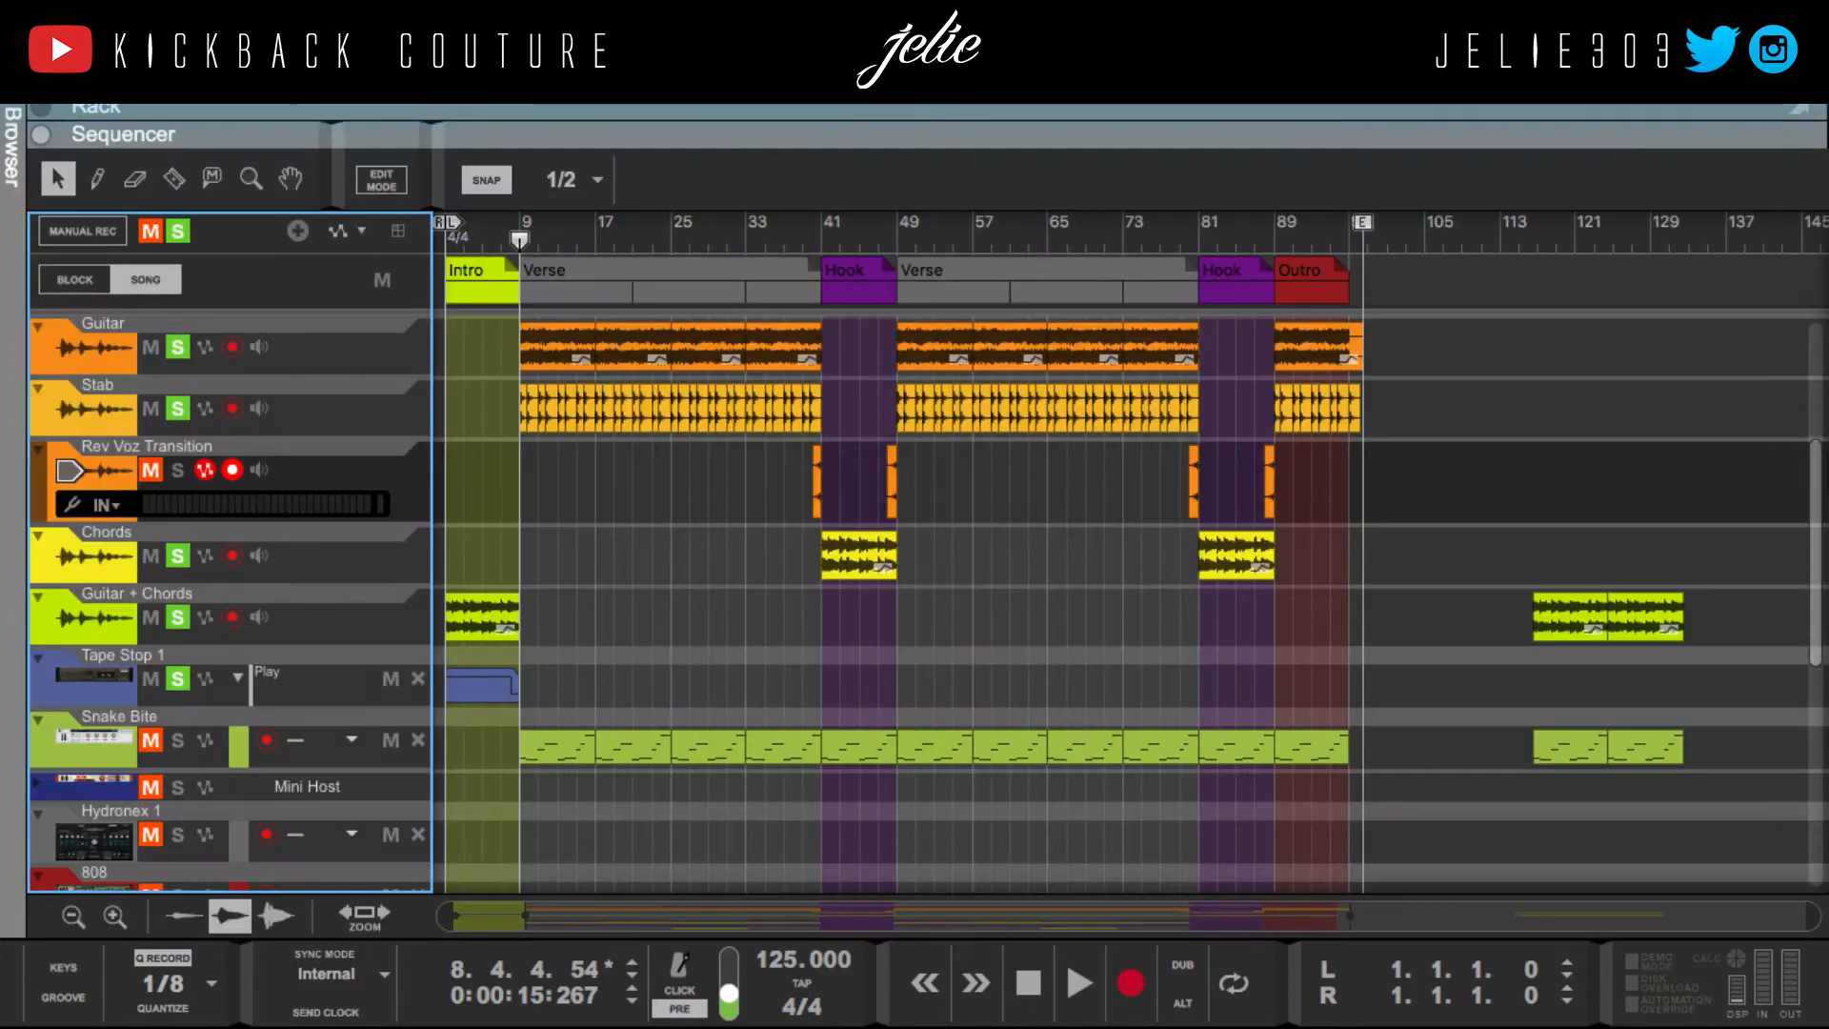
pyautogui.scroll(1, 609, 586)
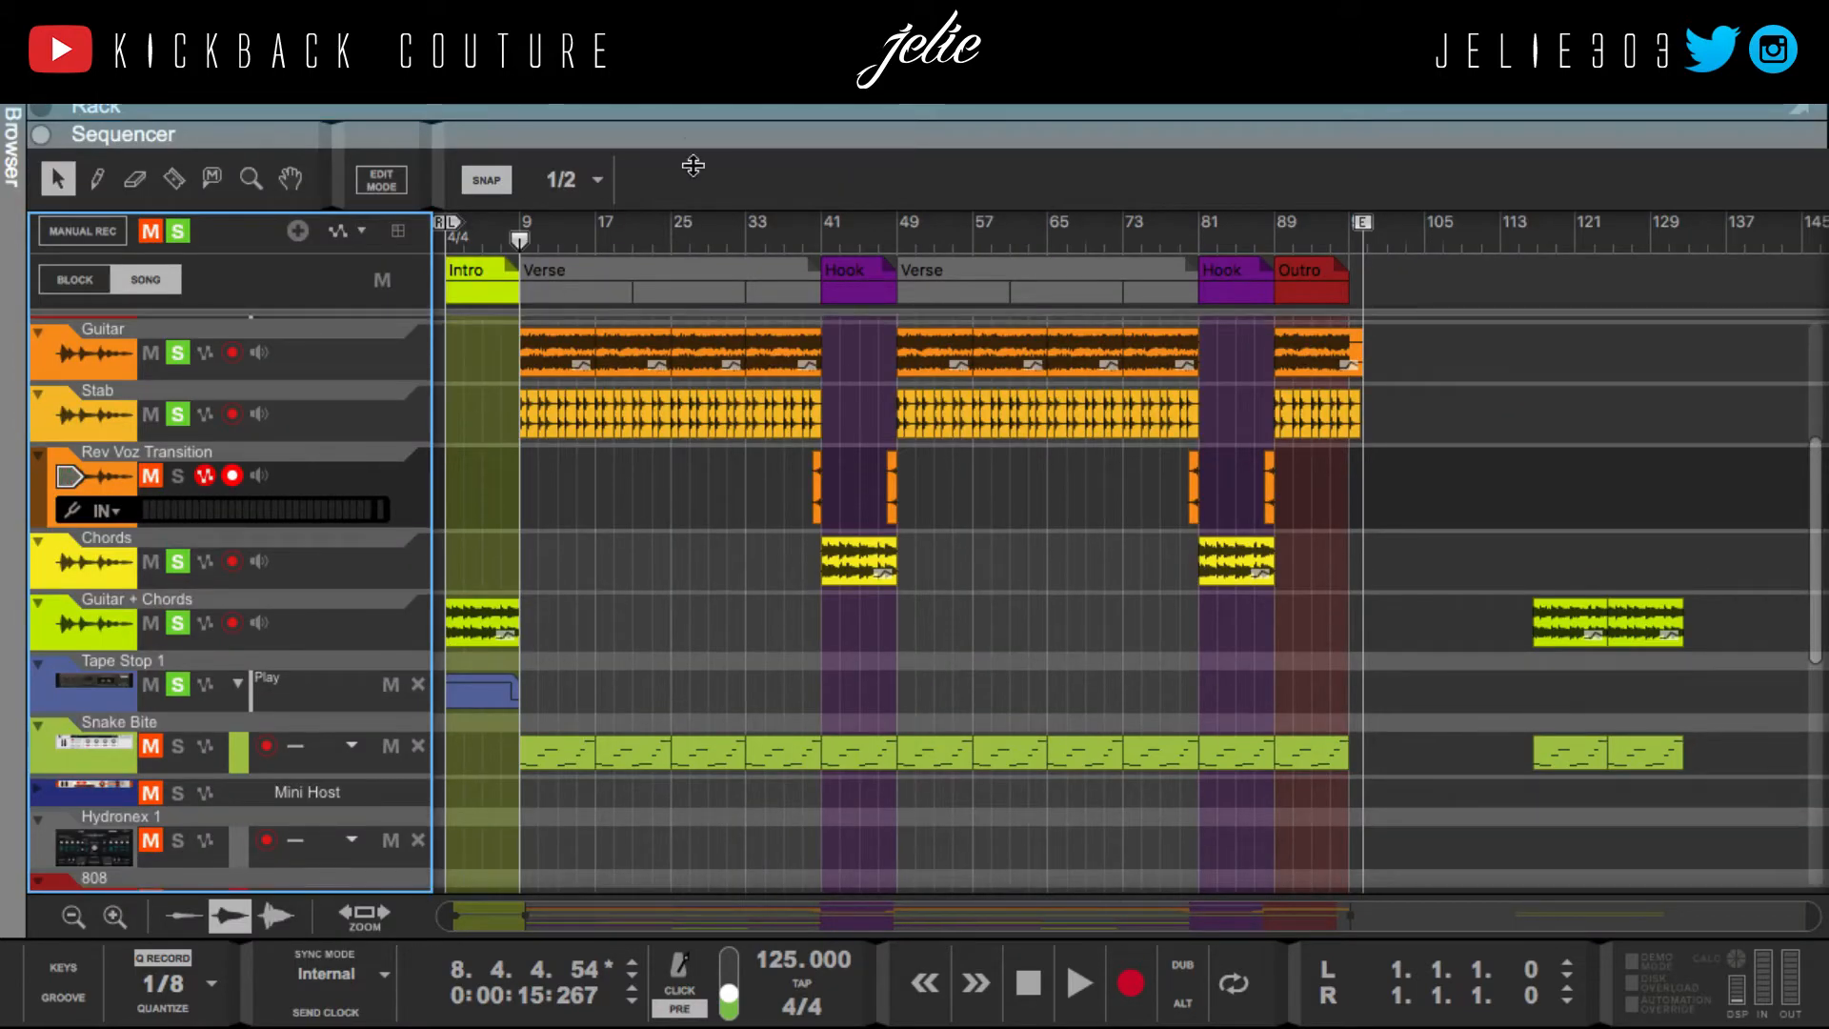
# Step: Examine the rack's master section insert effects, from the equalizer to the compressors and maximizer, and return to the sequencer
pyautogui.moveTo(684, 143); pyautogui.dragTo(686, 917)
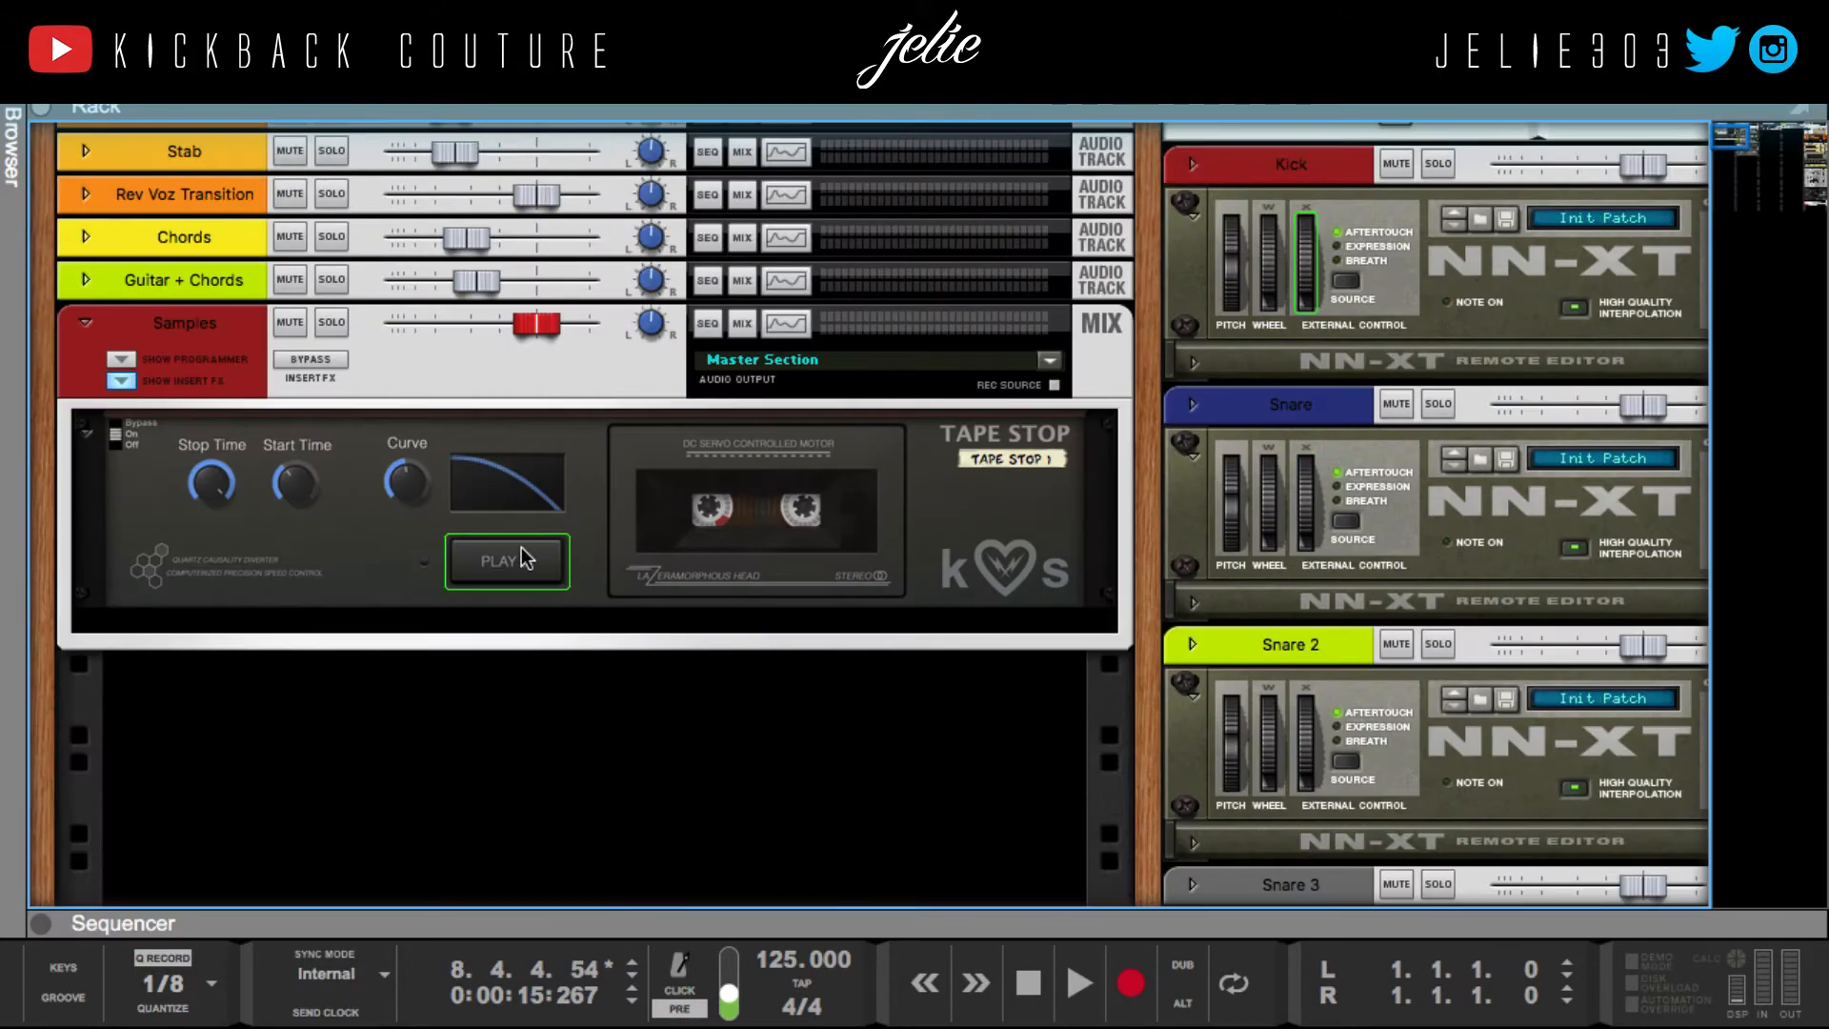
pyautogui.scroll(3, 522, 547)
pyautogui.hscroll(10, 523, 552)
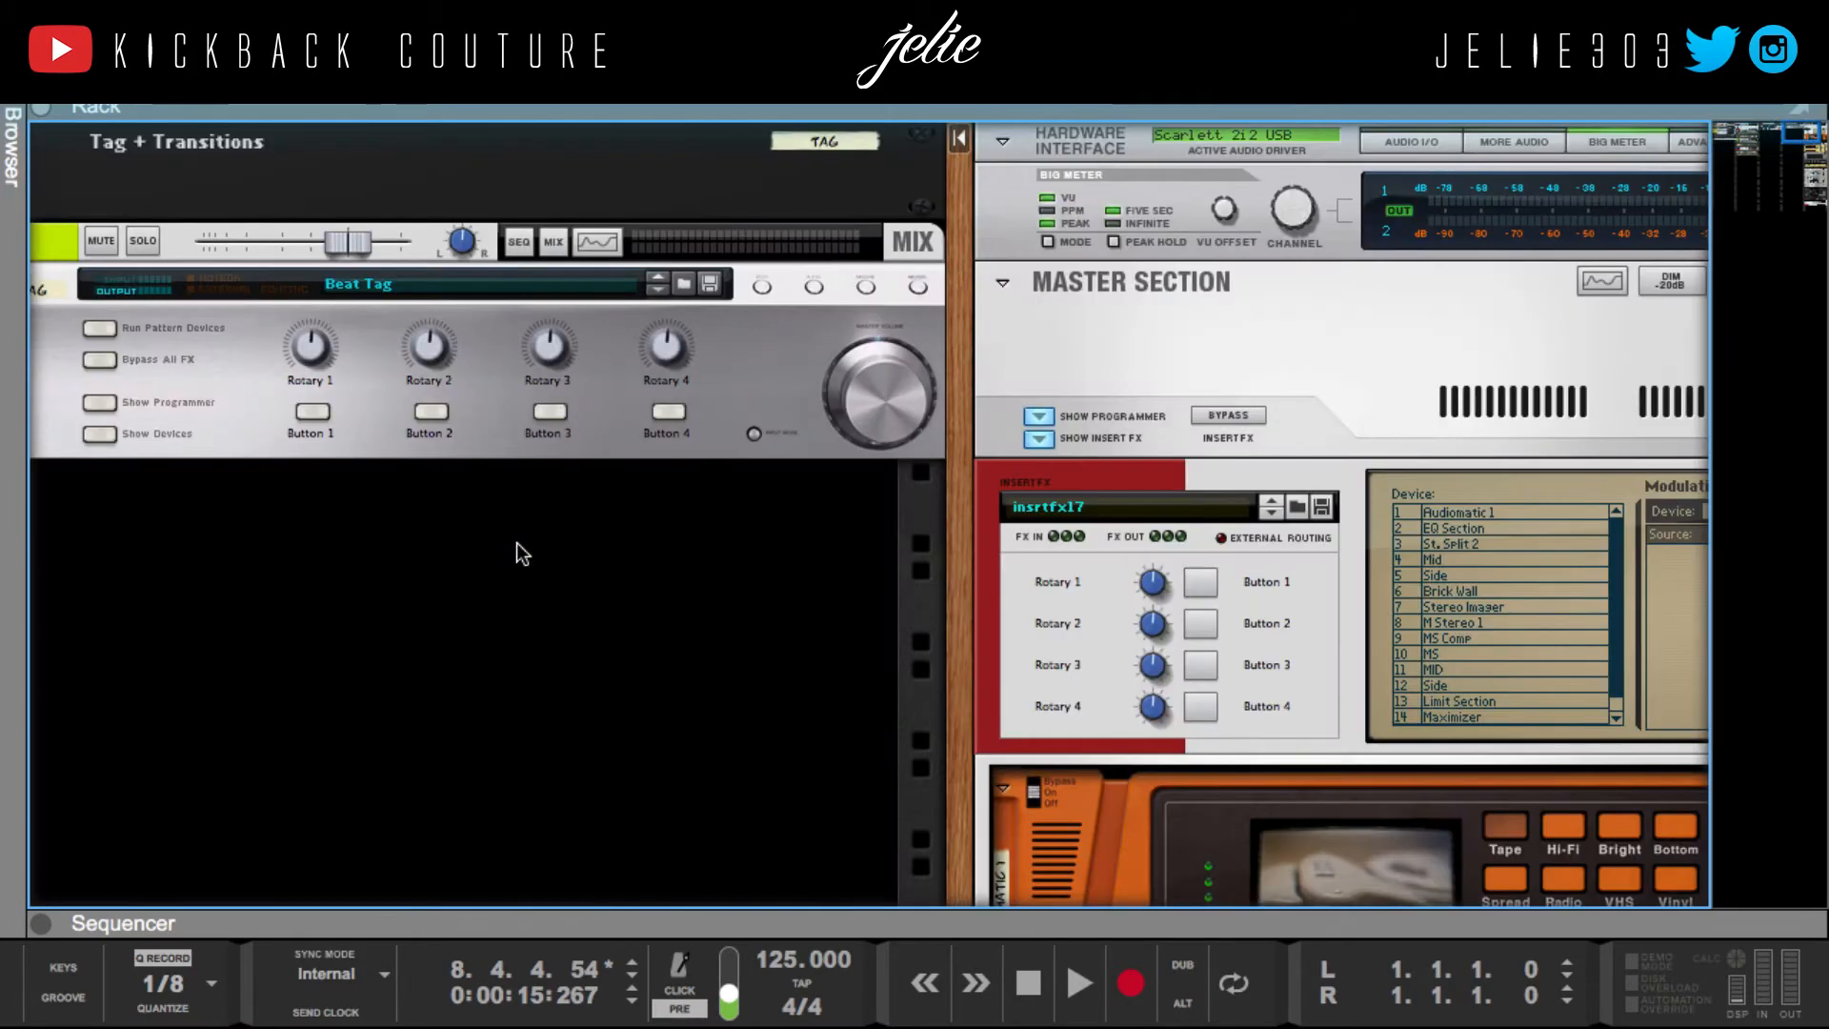
pyautogui.scroll(-1, 515, 551)
pyautogui.scroll(-15, 519, 551)
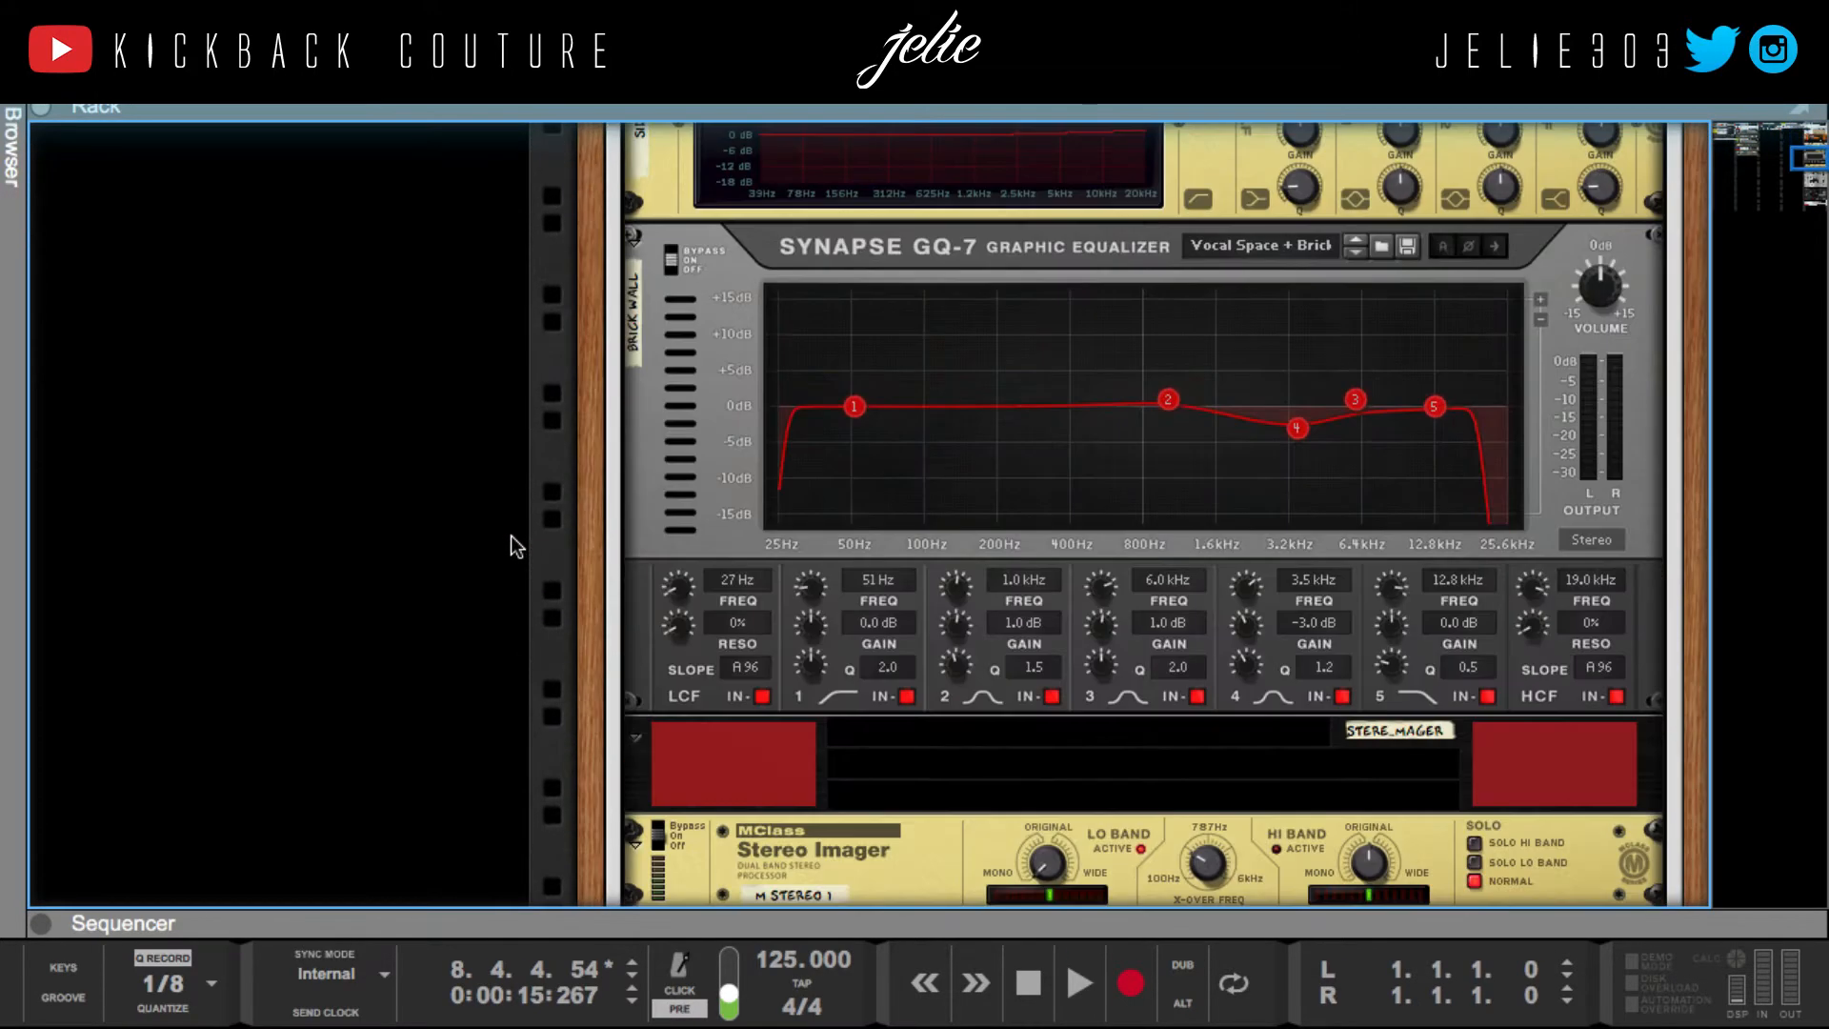
pyautogui.scroll(-15, 511, 535)
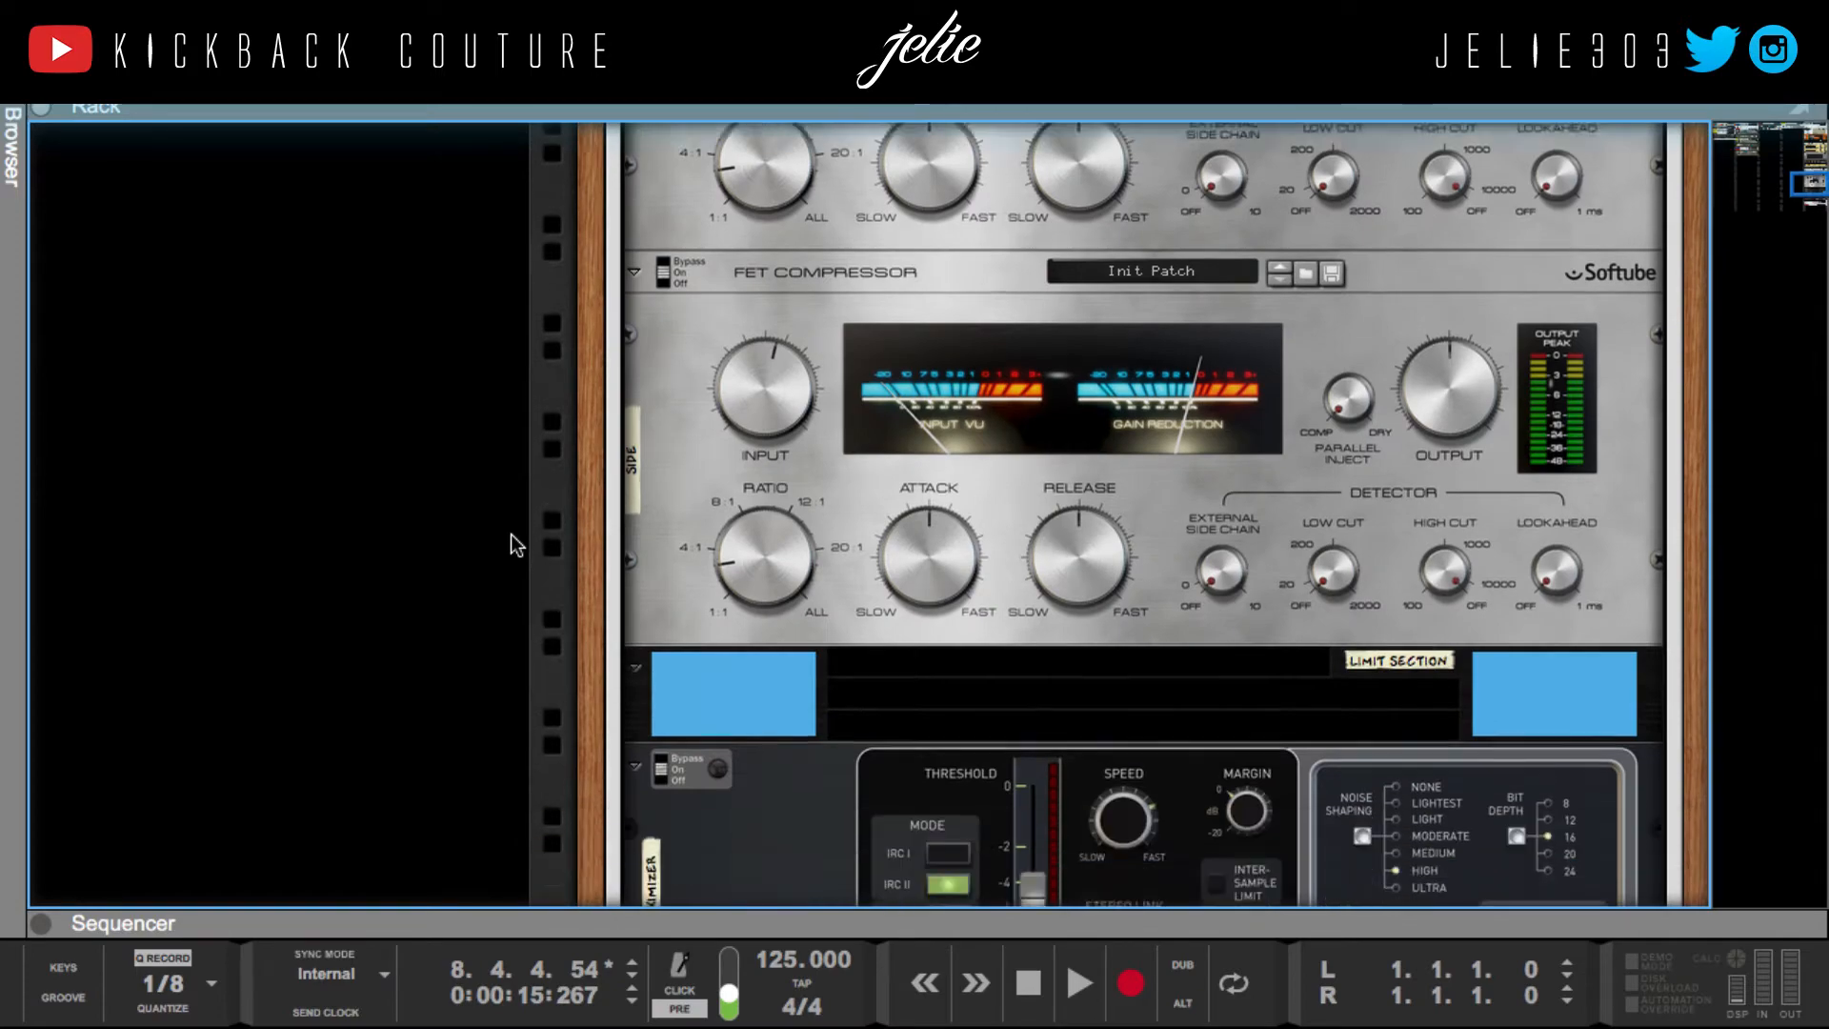
pyautogui.scroll(20, 1088, 415)
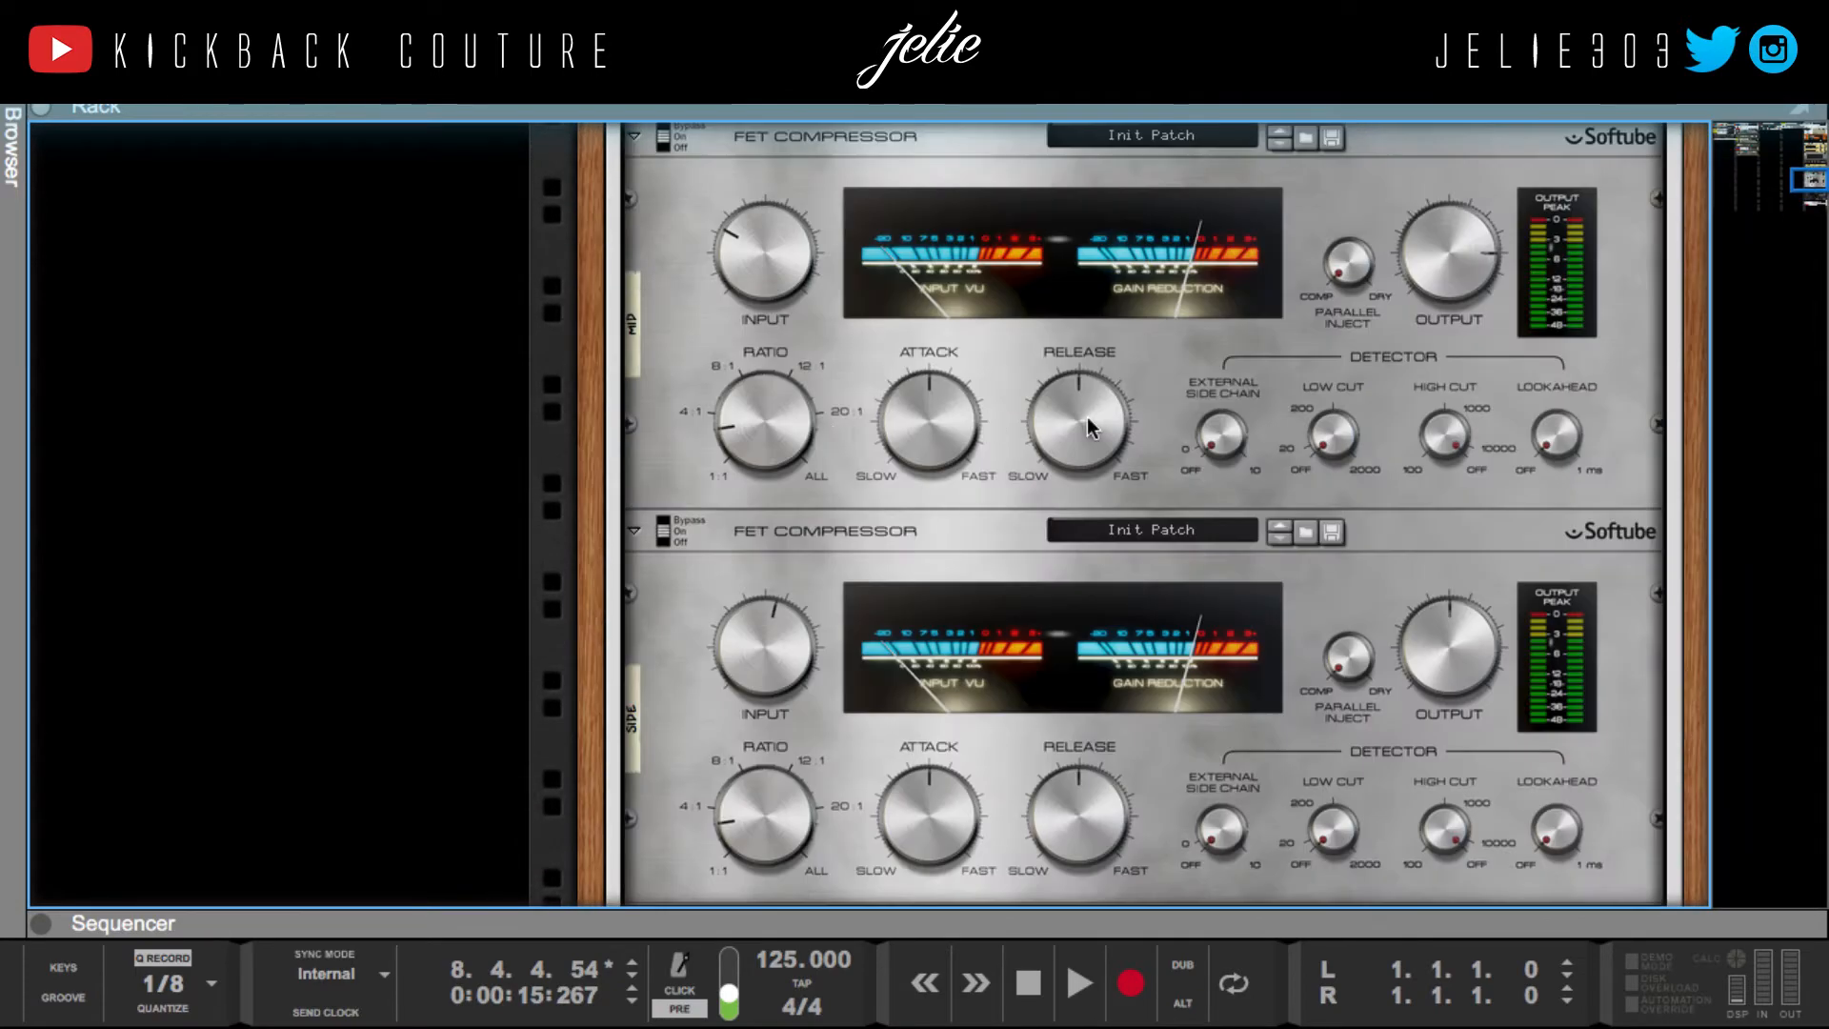
pyautogui.scroll(15, 1096, 467)
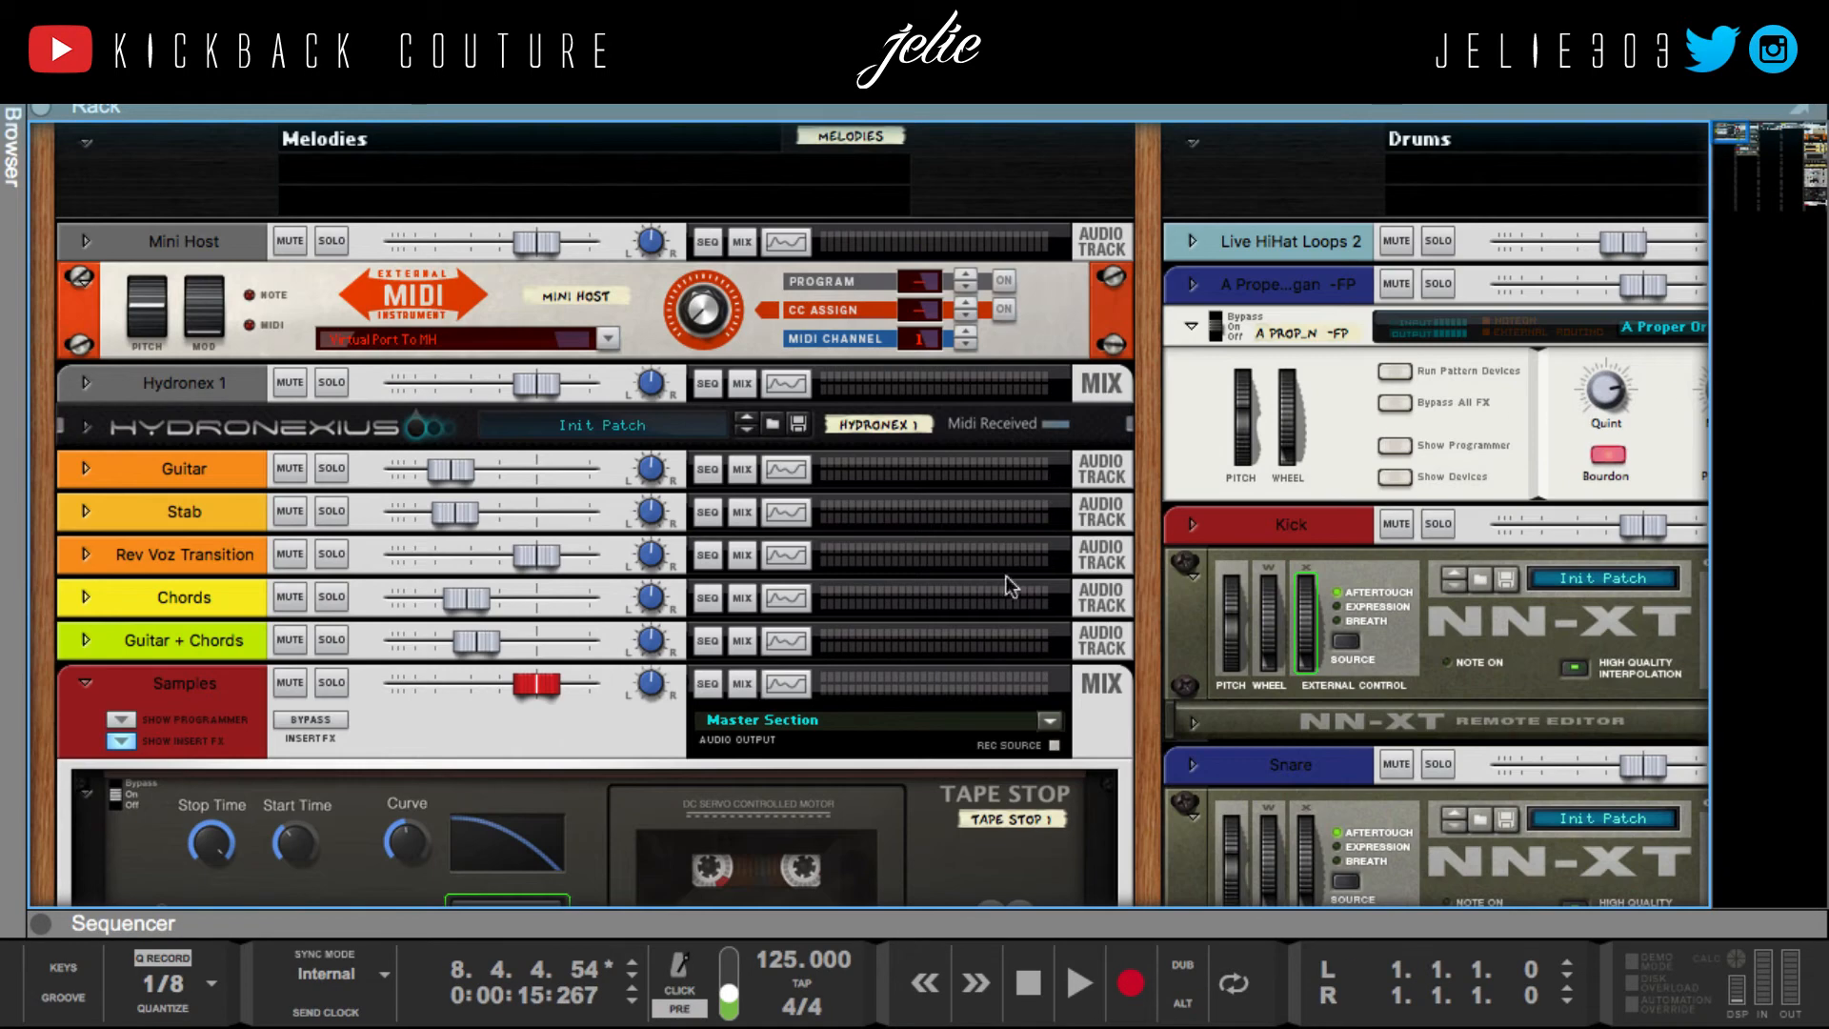
pyautogui.moveTo(972, 931); pyautogui.dragTo(972, 142)
pyautogui.scroll(-2, 633, 619)
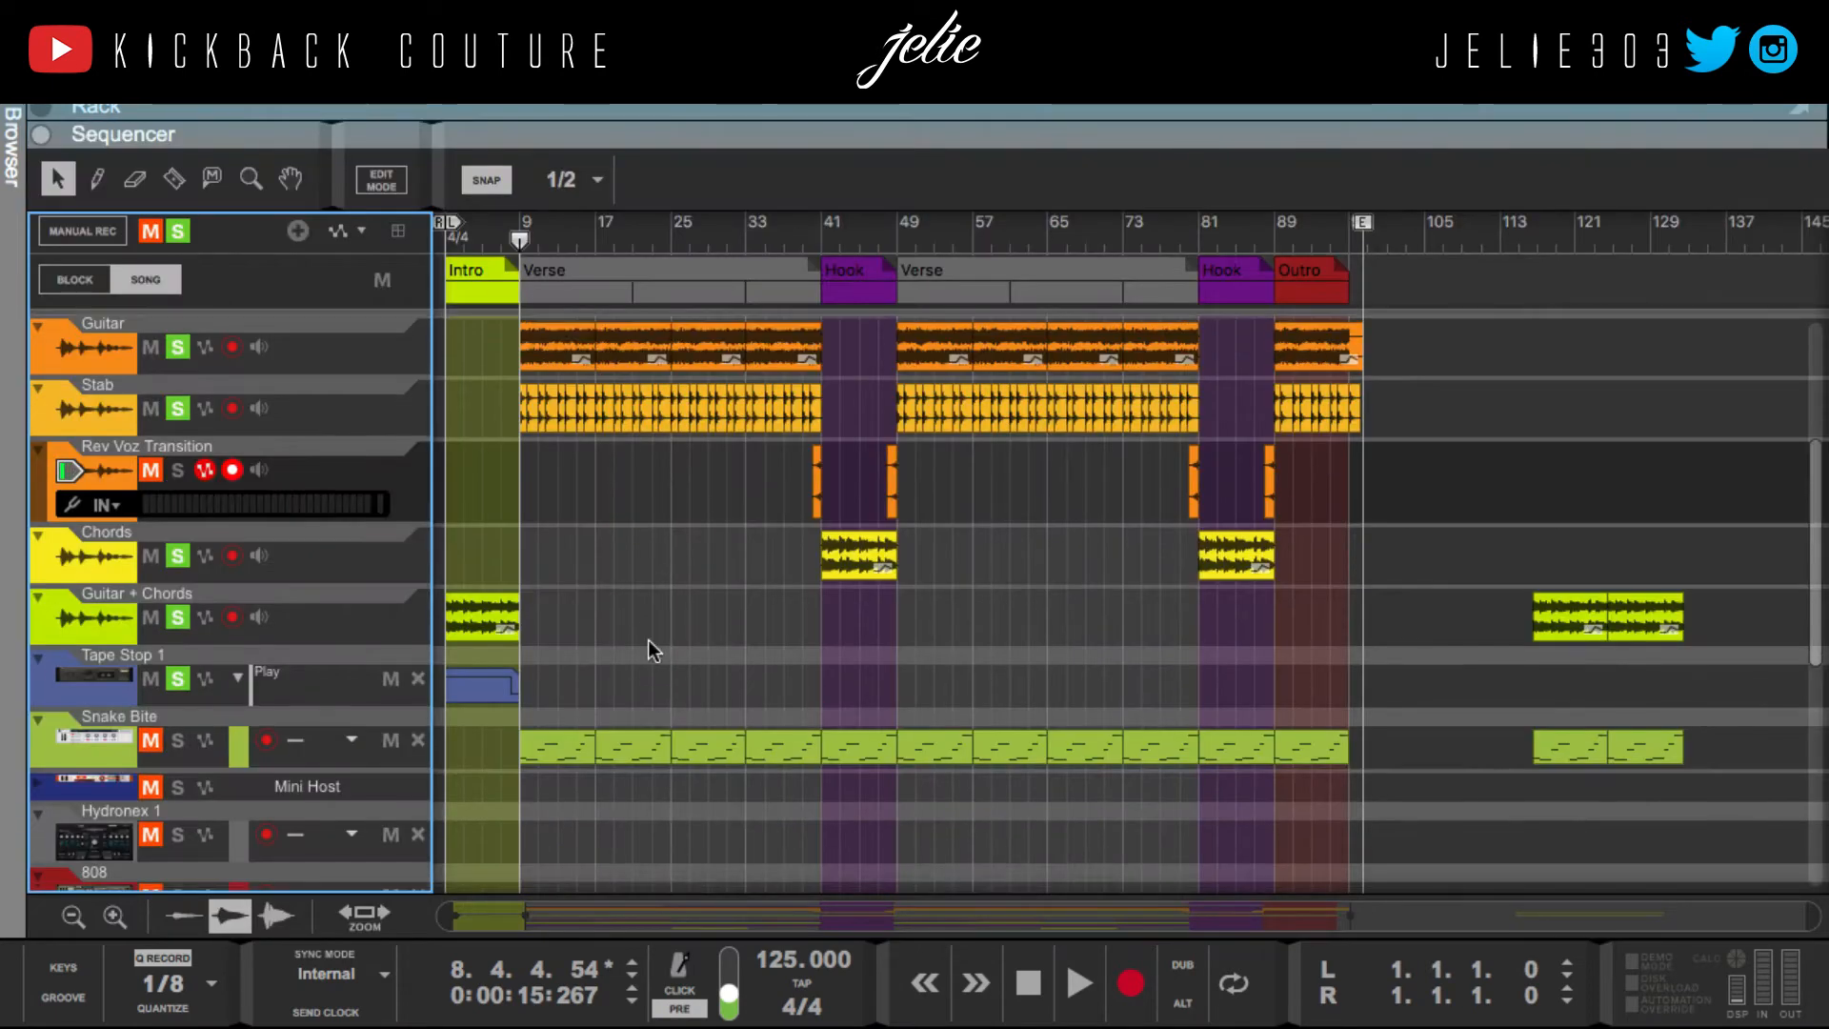
# Step: Solo the Rev Voz Transition track and play its clip just before the first Hook, starting from bar 39
pyautogui.click(185, 461)
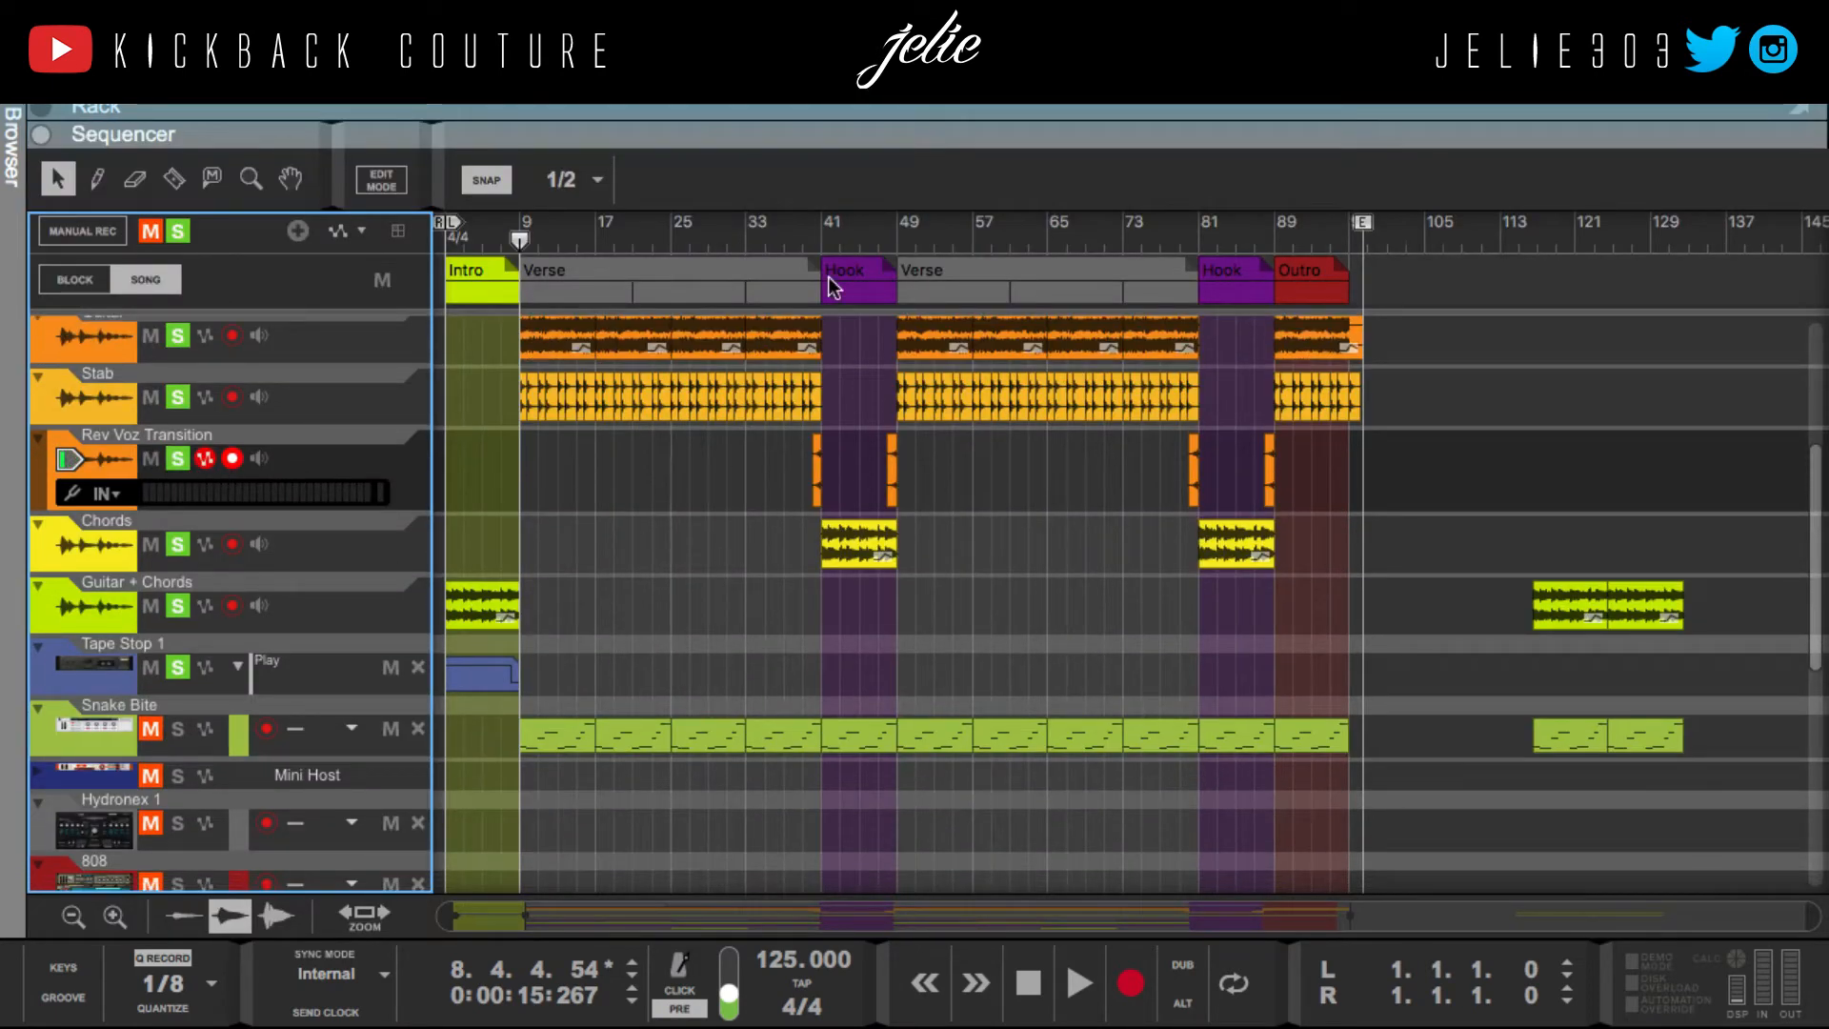
pyautogui.moveTo(798, 225); pyautogui.dragTo(804, 221)
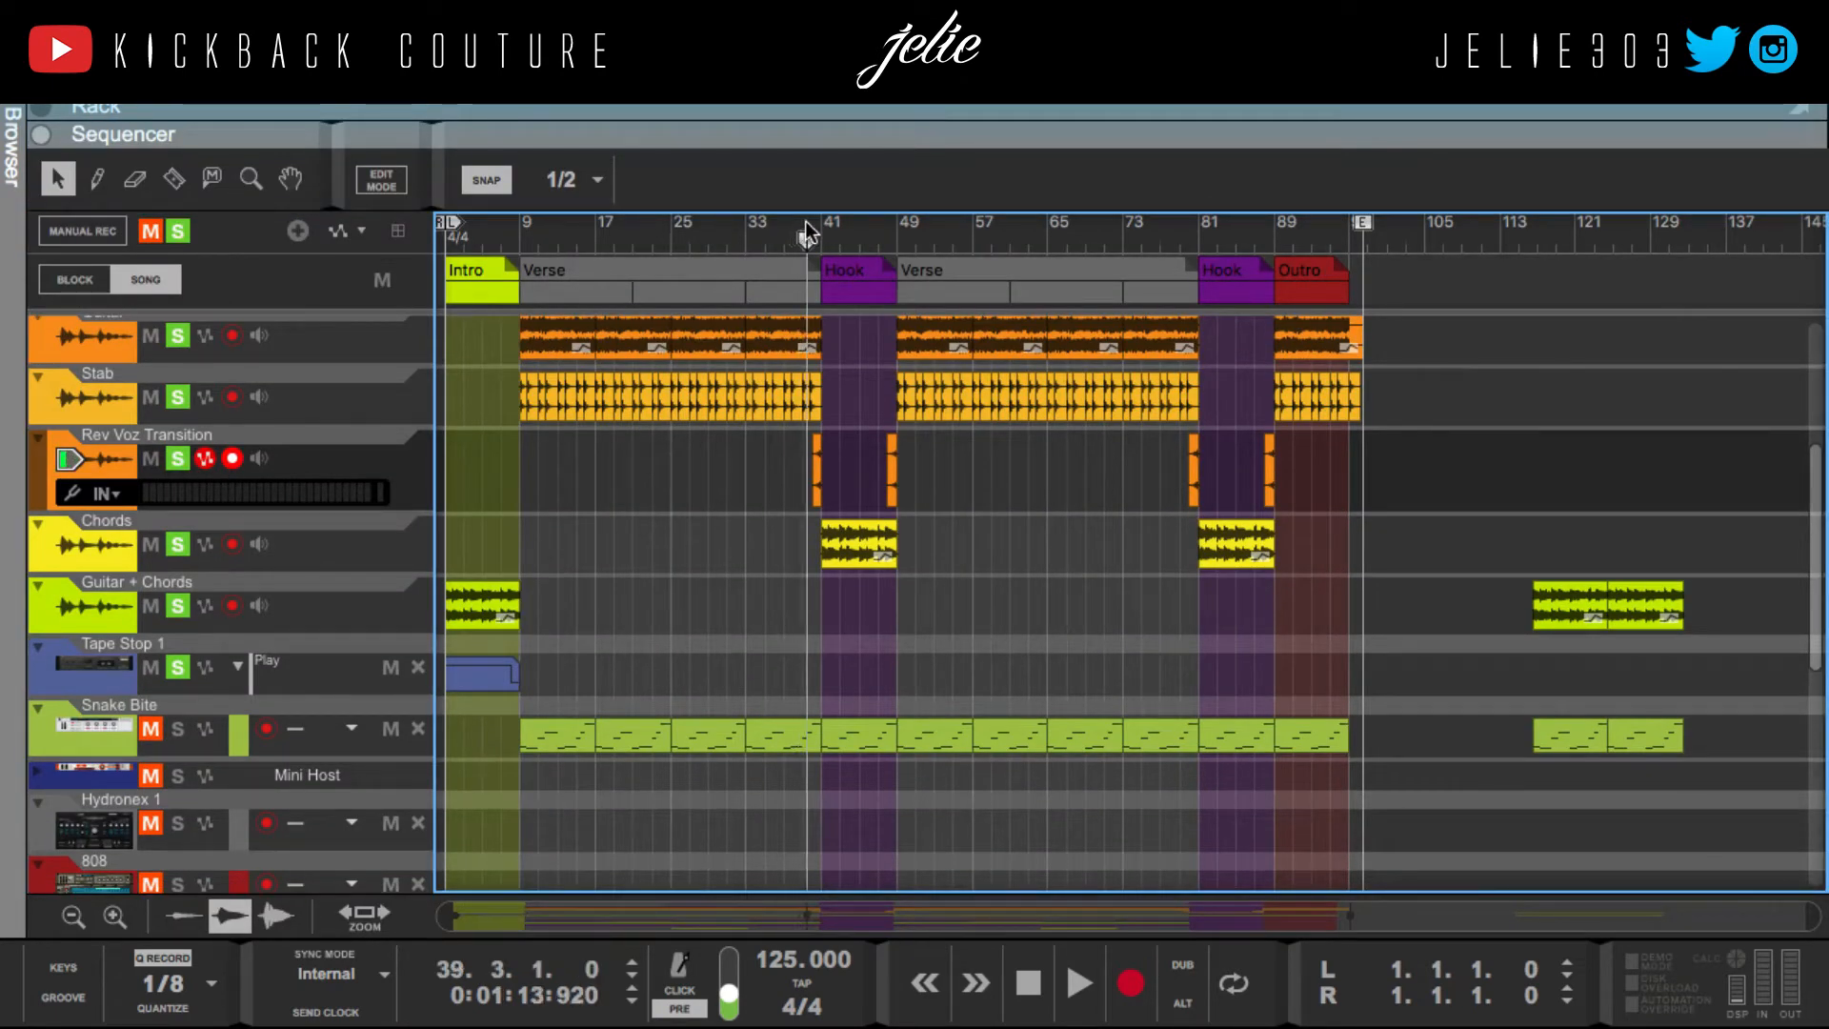
pyautogui.moveTo(805, 466); pyautogui.dragTo(810, 472)
pyautogui.press('space')
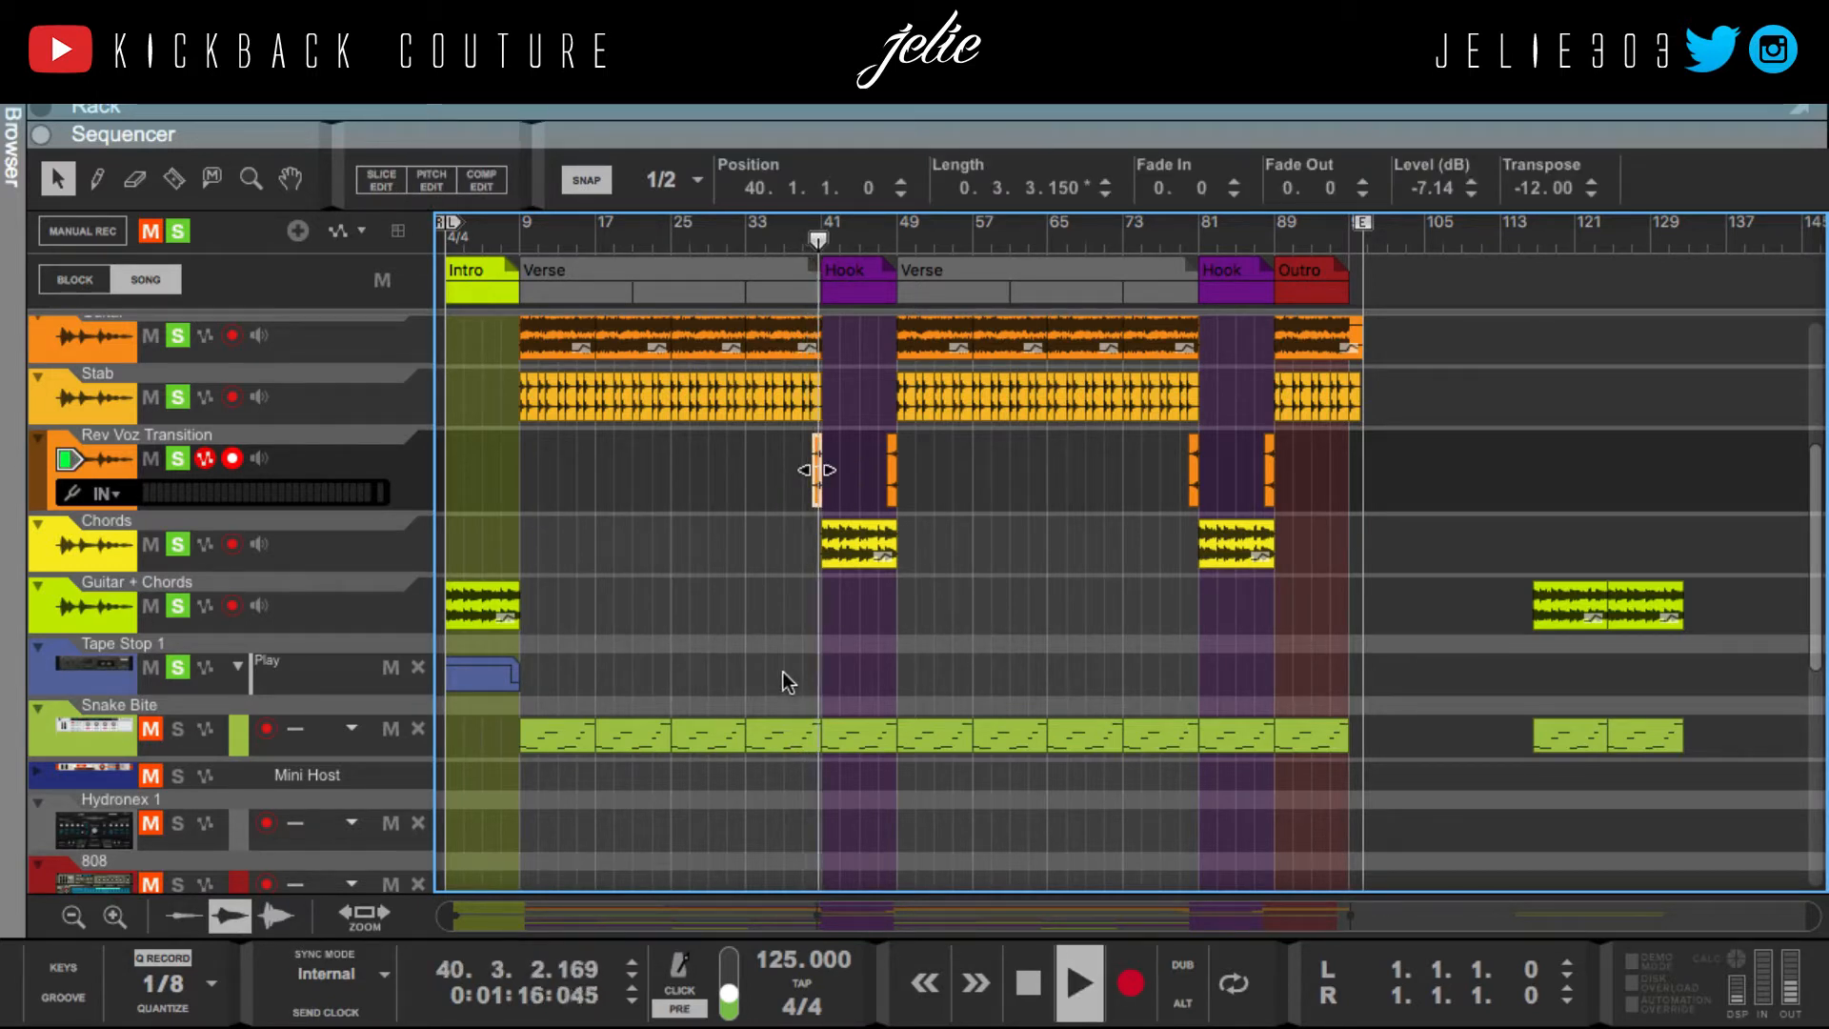
pyautogui.press('space')
# Step: Play the Rev Voz Transition clip at the end of the first Hook from bar 48, and replay it
pyautogui.click(887, 231)
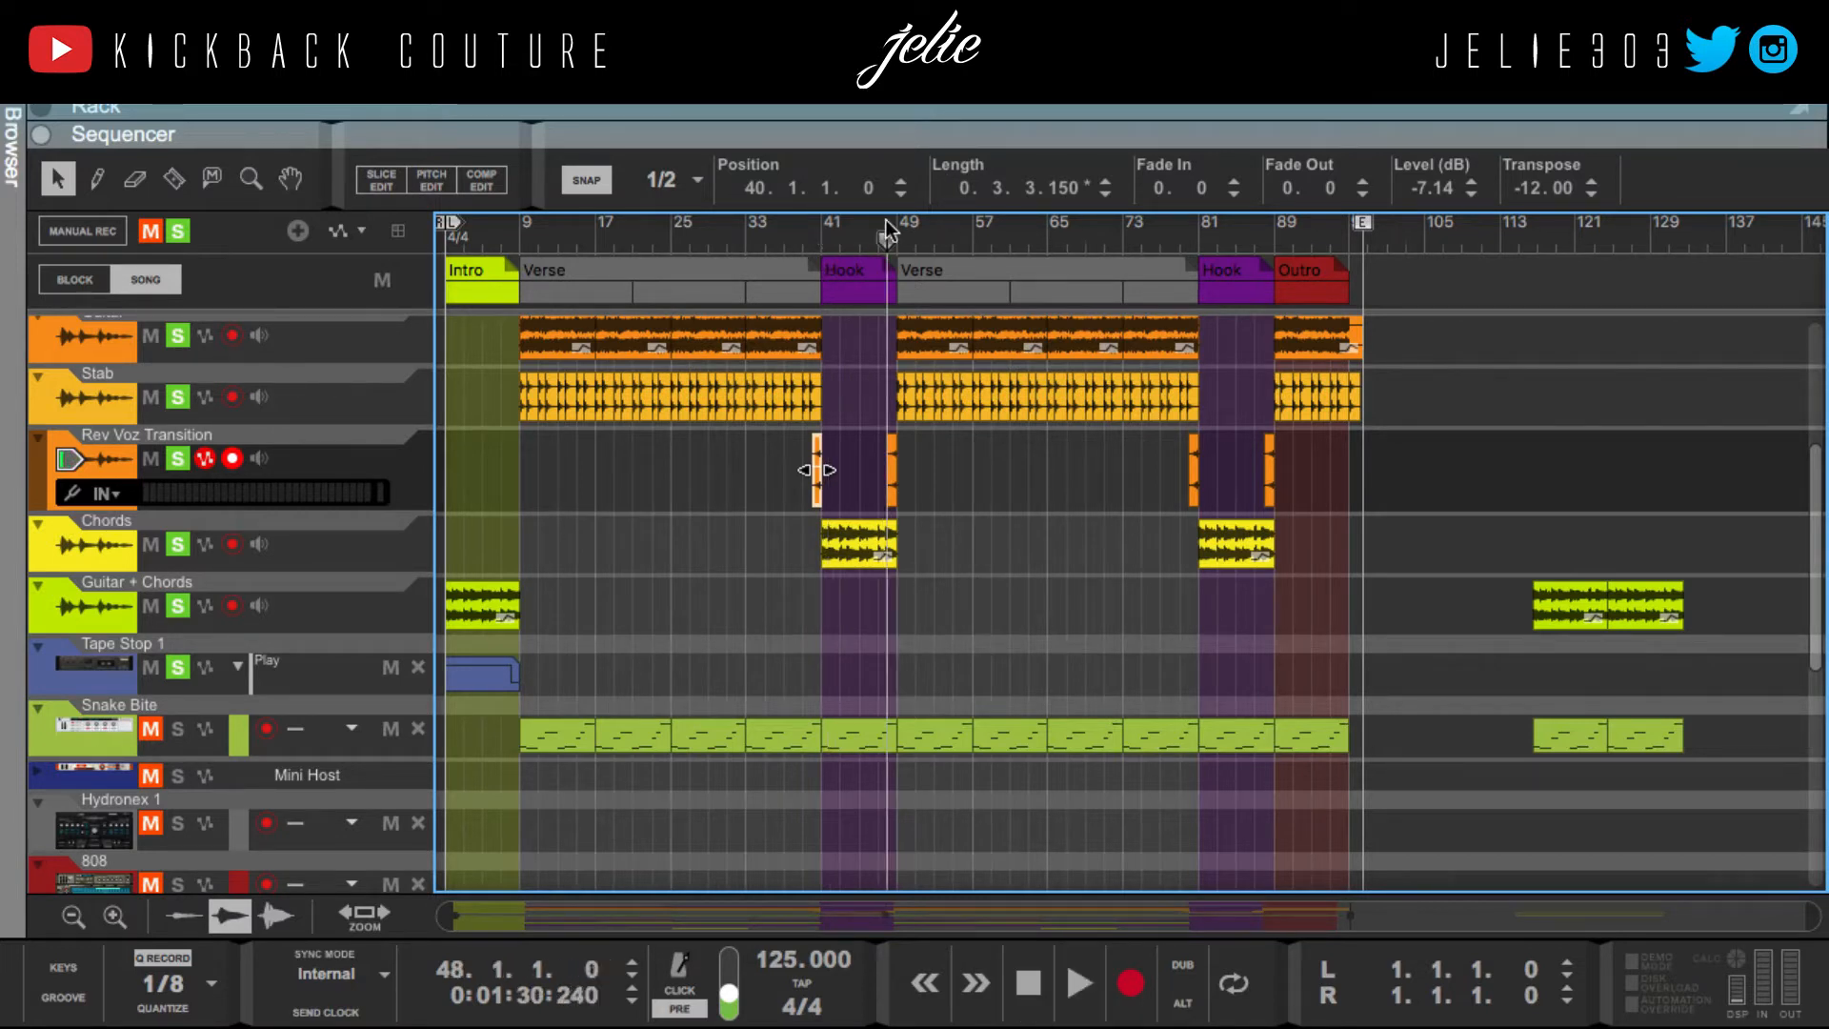
pyautogui.press('space')
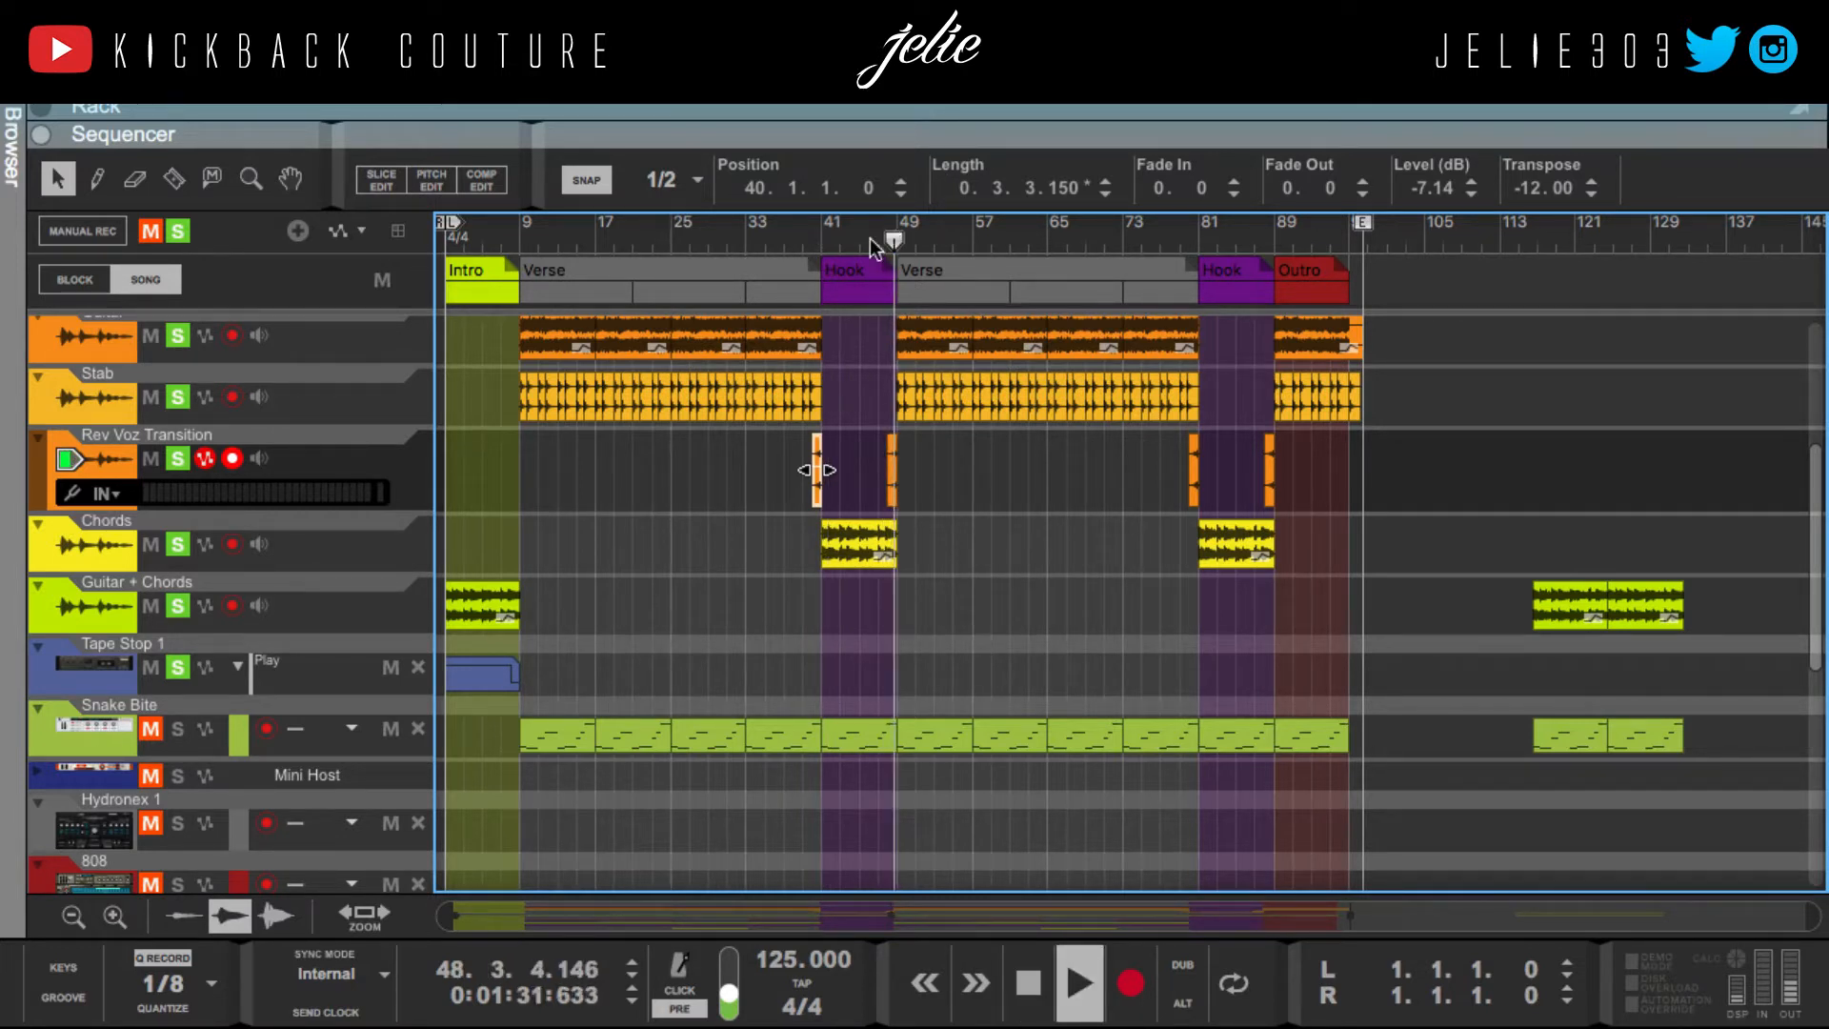
pyautogui.press('space')
pyautogui.moveTo(806, 232); pyautogui.dragTo(881, 260)
pyautogui.press('space')
pyautogui.press('space')
# Step: Select the two Rev Voz Transition clips around the first Hook in turn and play both transitions again
pyautogui.click(891, 470)
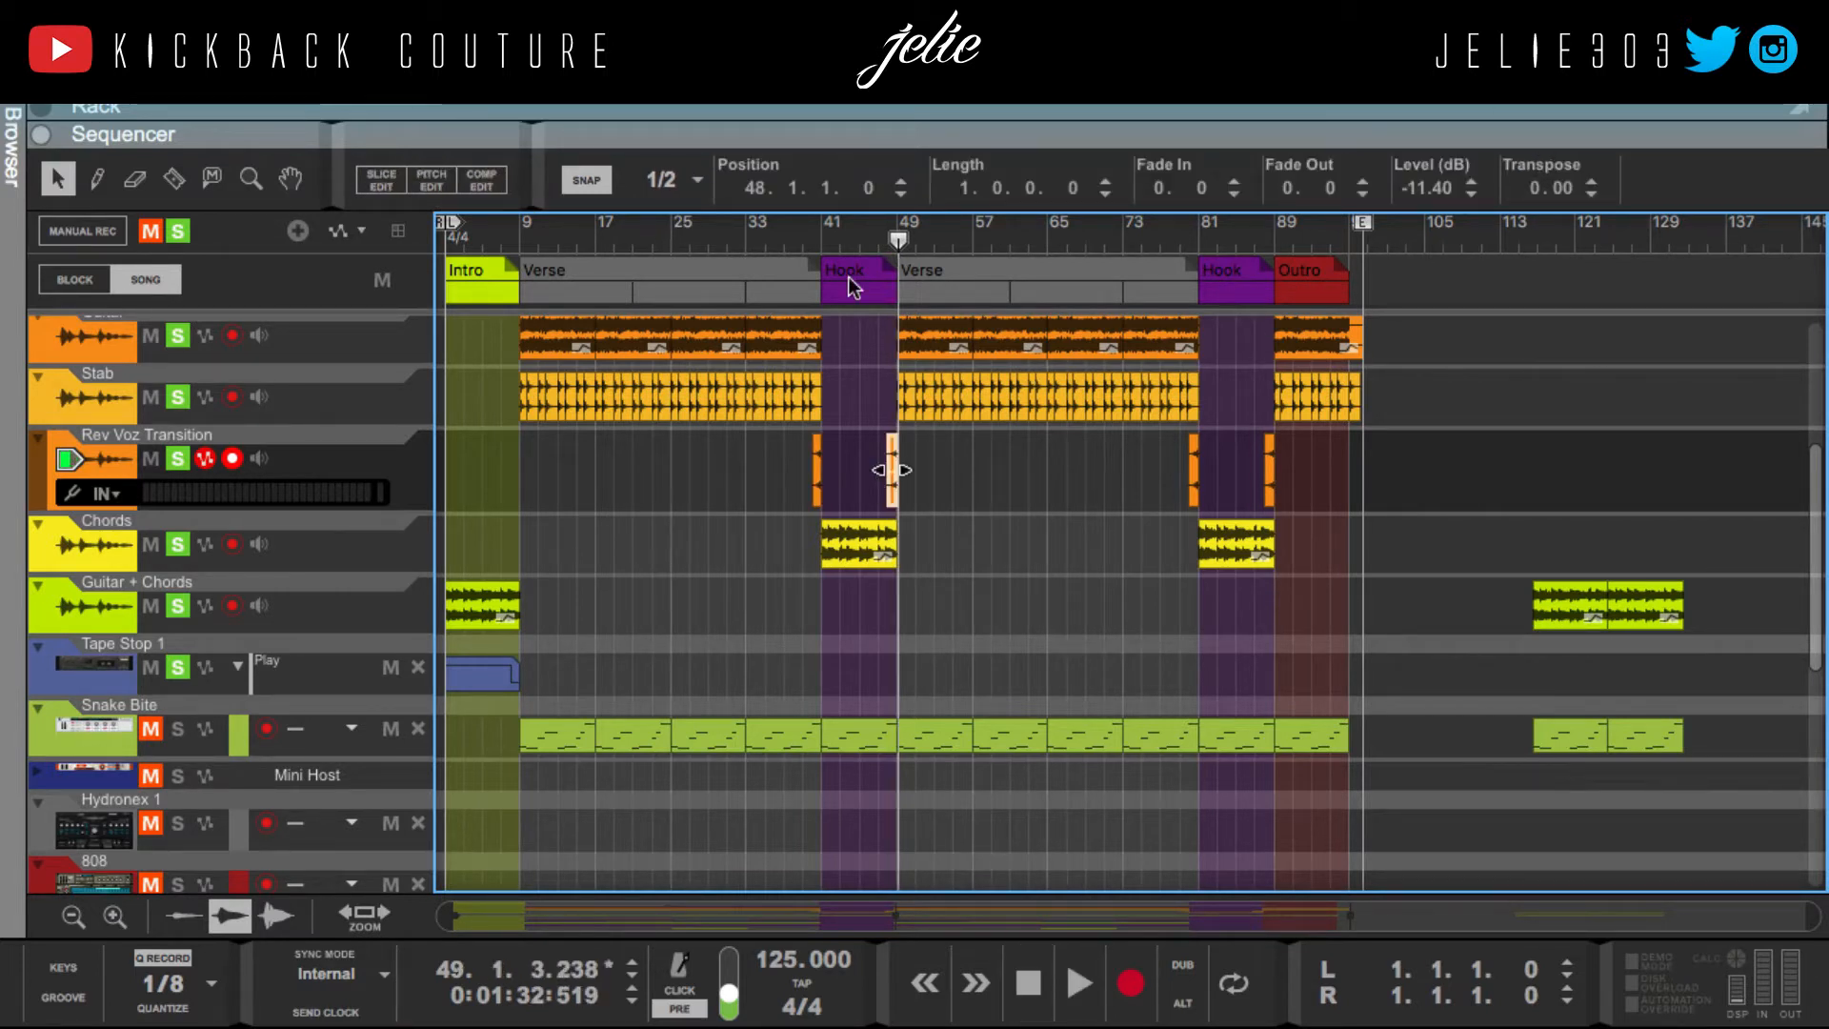
pyautogui.moveTo(846, 436); pyautogui.dragTo(753, 494)
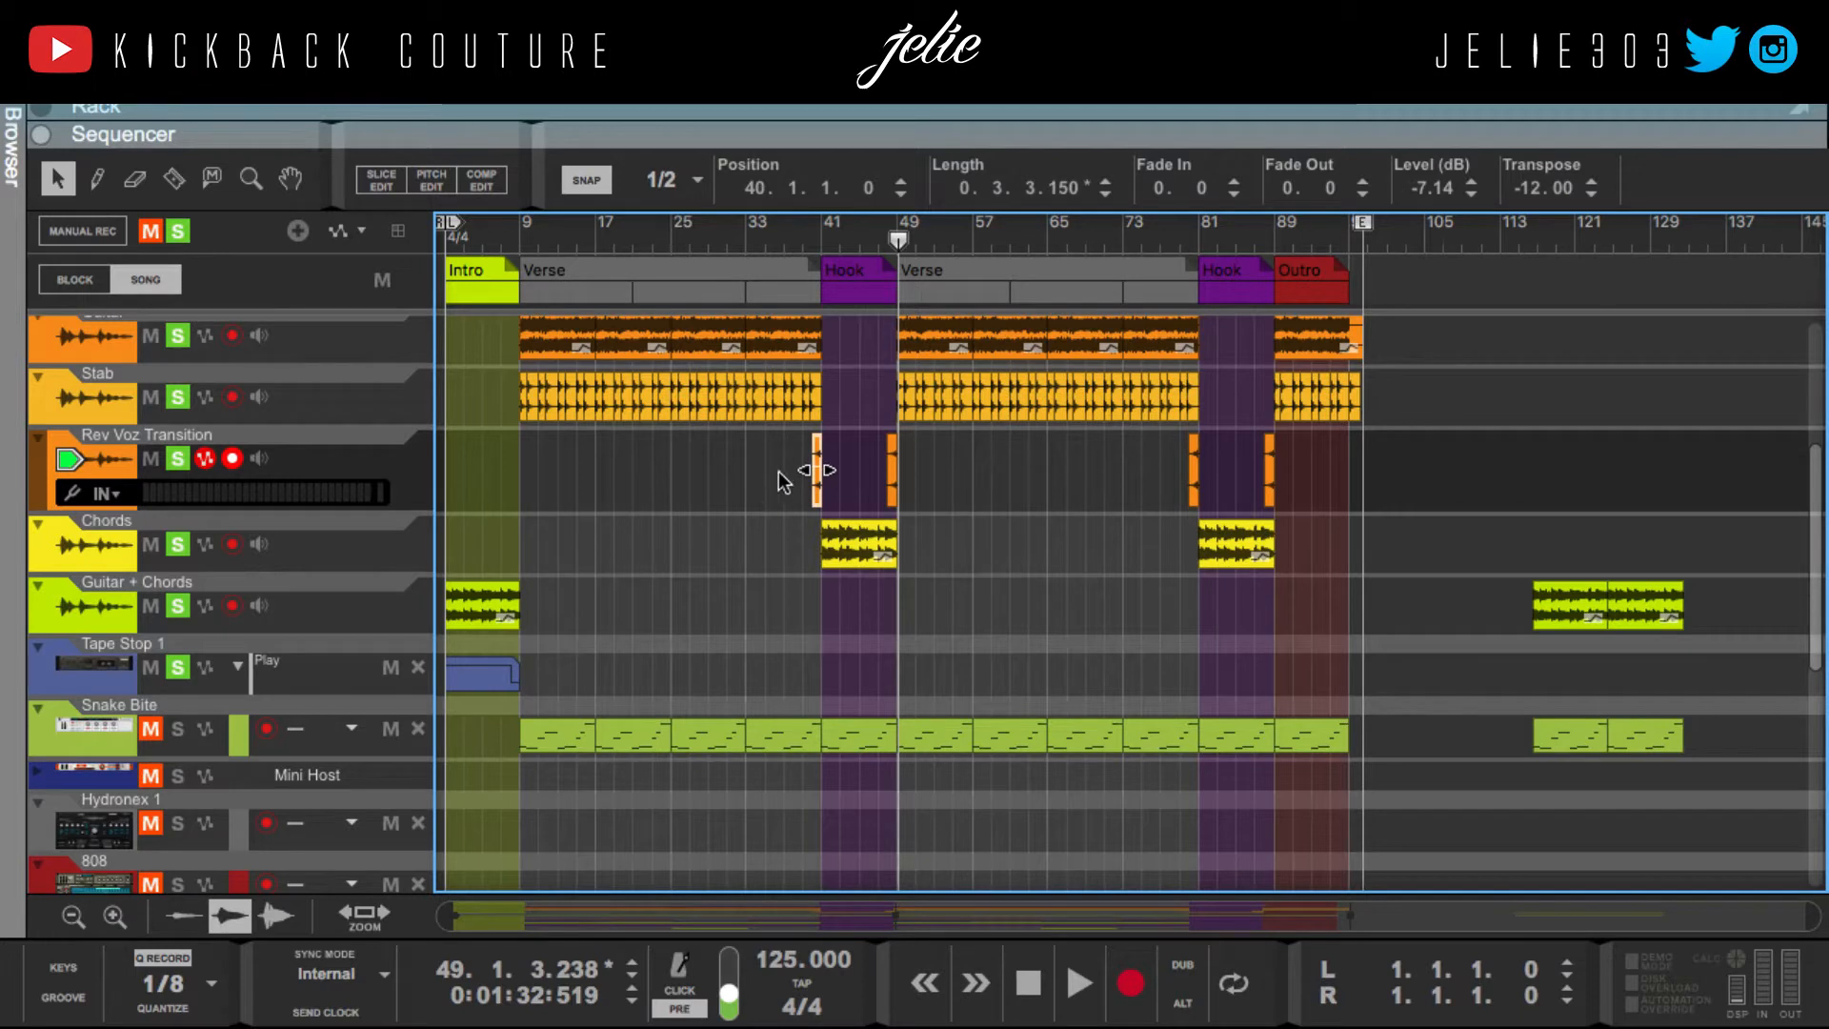
pyautogui.click(806, 236)
pyautogui.press('space')
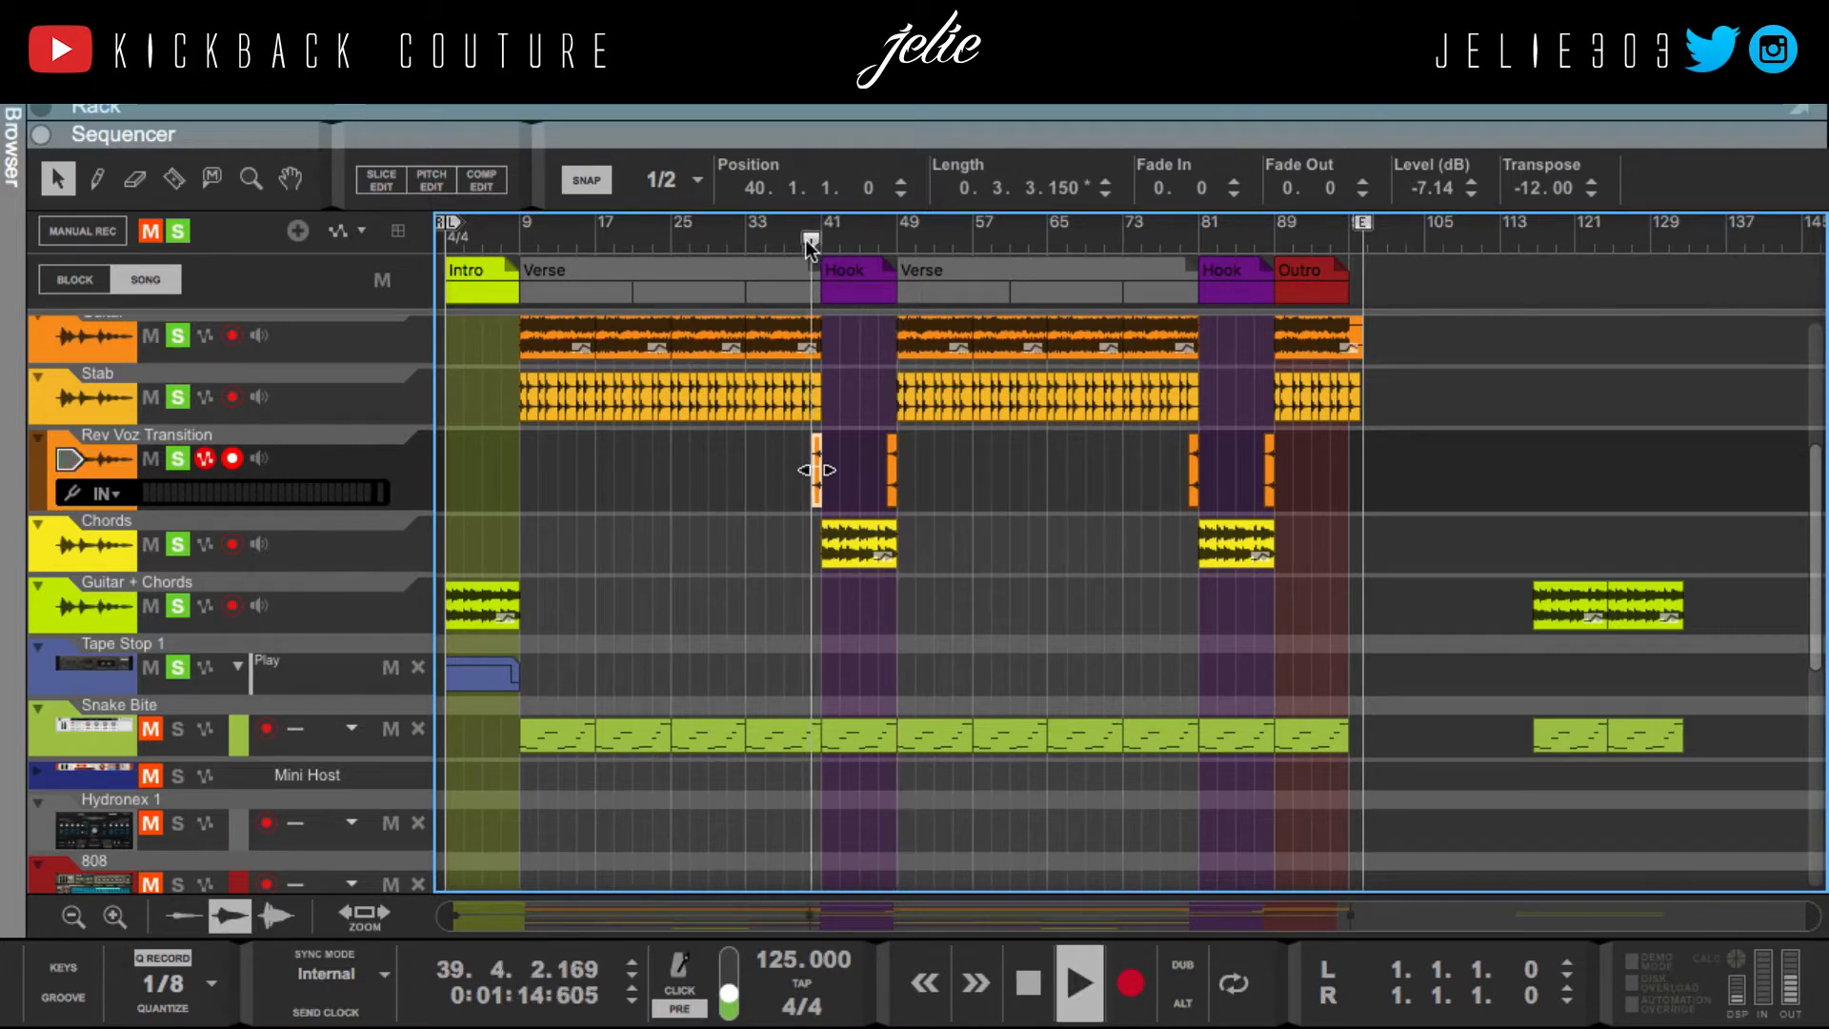
pyautogui.click(886, 238)
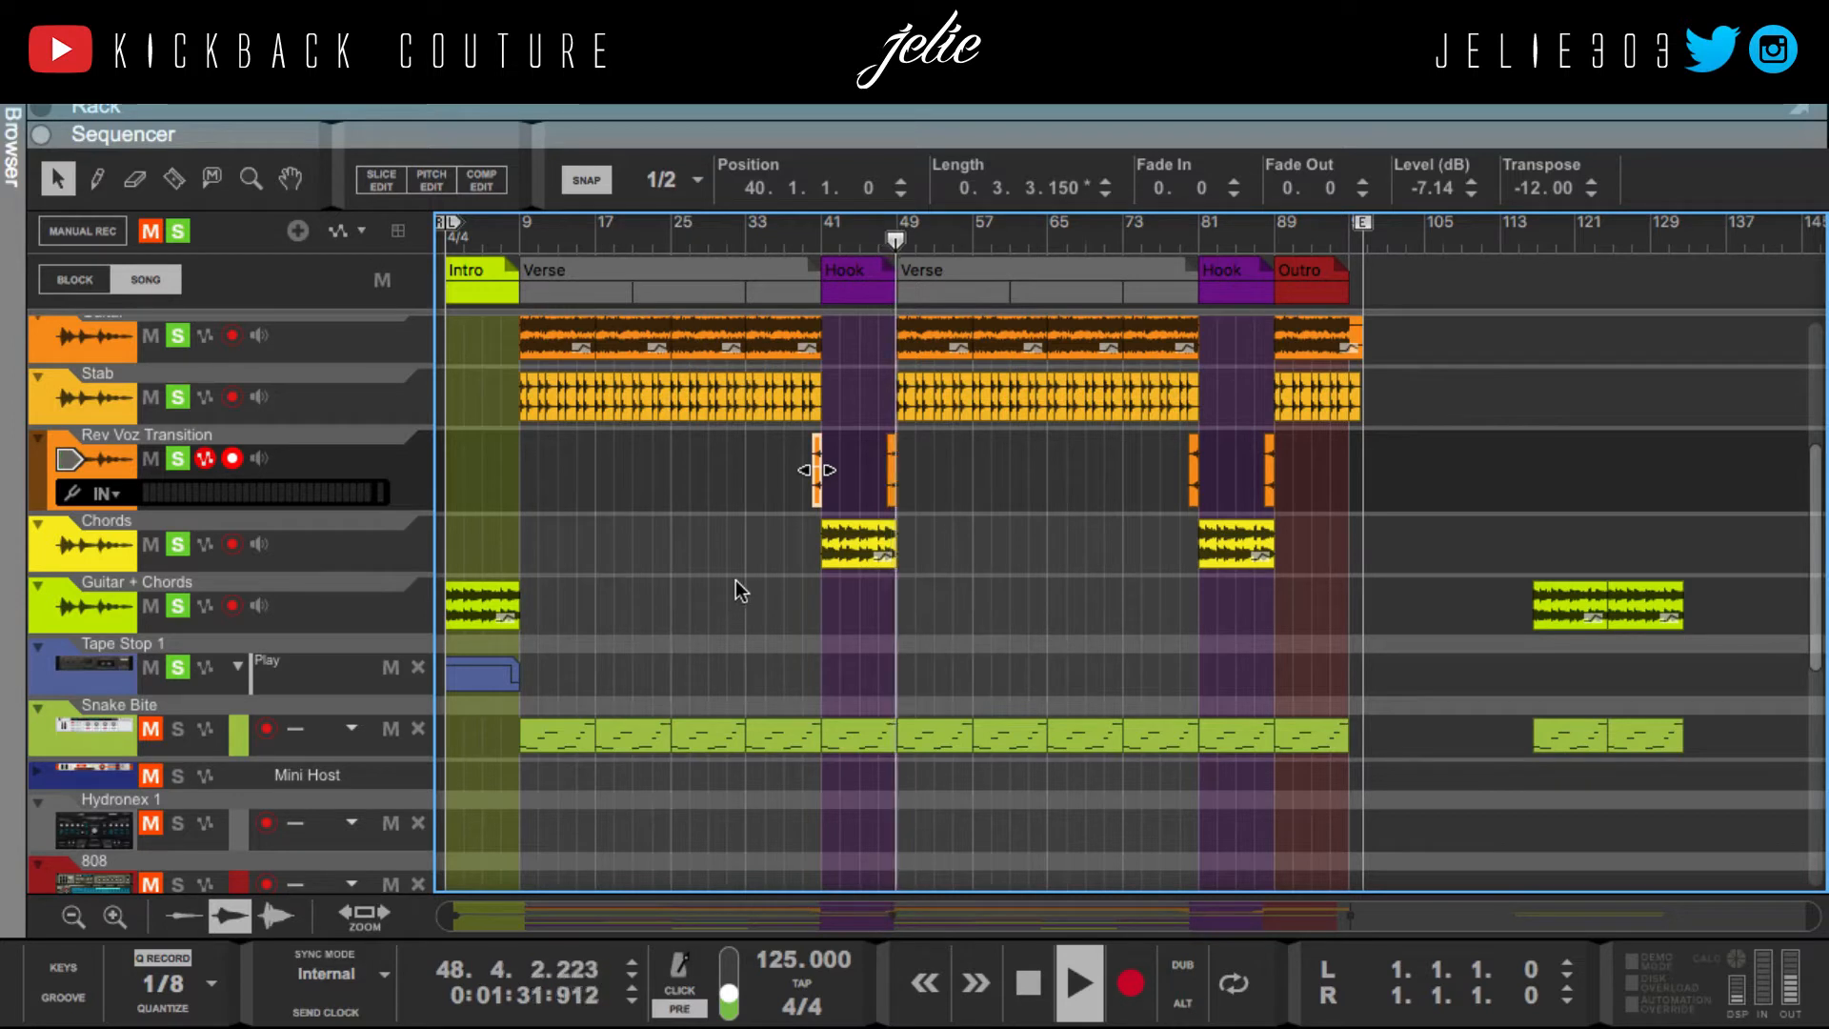
pyautogui.press('space')
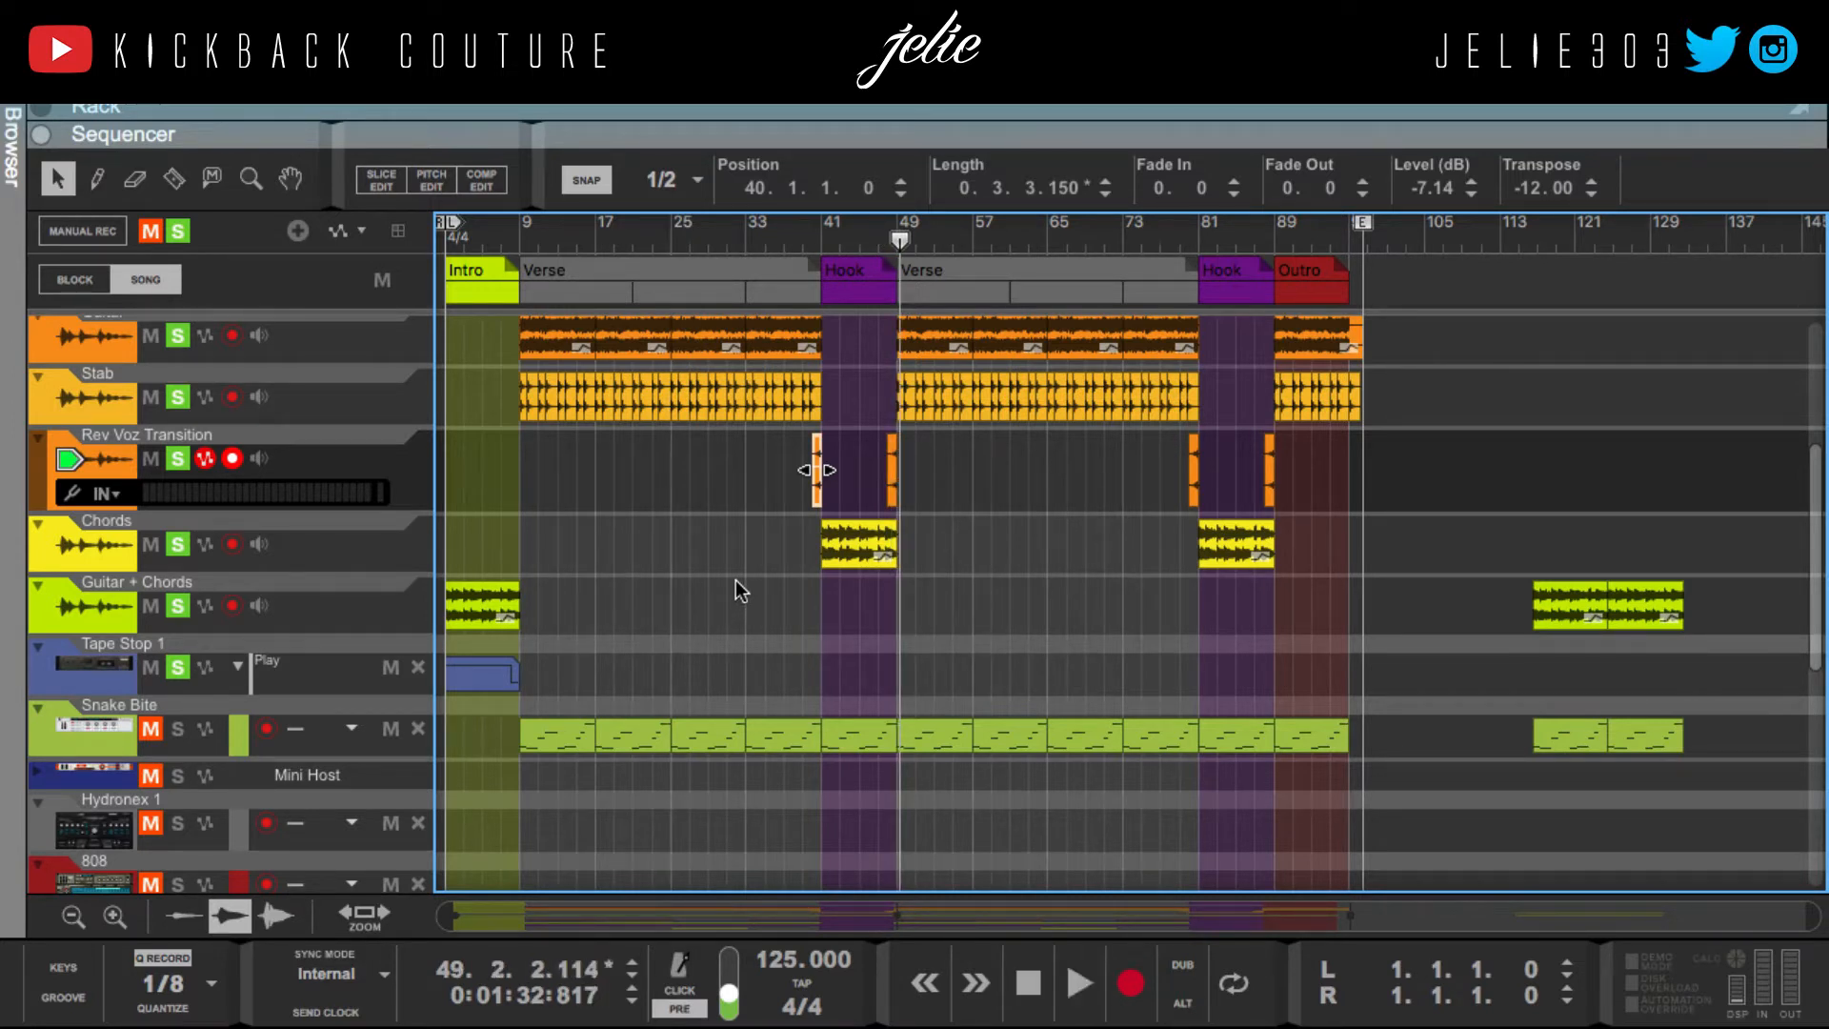
# Step: Clear all solos, solo only the Snake Bite track and play the first Verse from bar 9
pyautogui.scroll(-5, 735, 581)
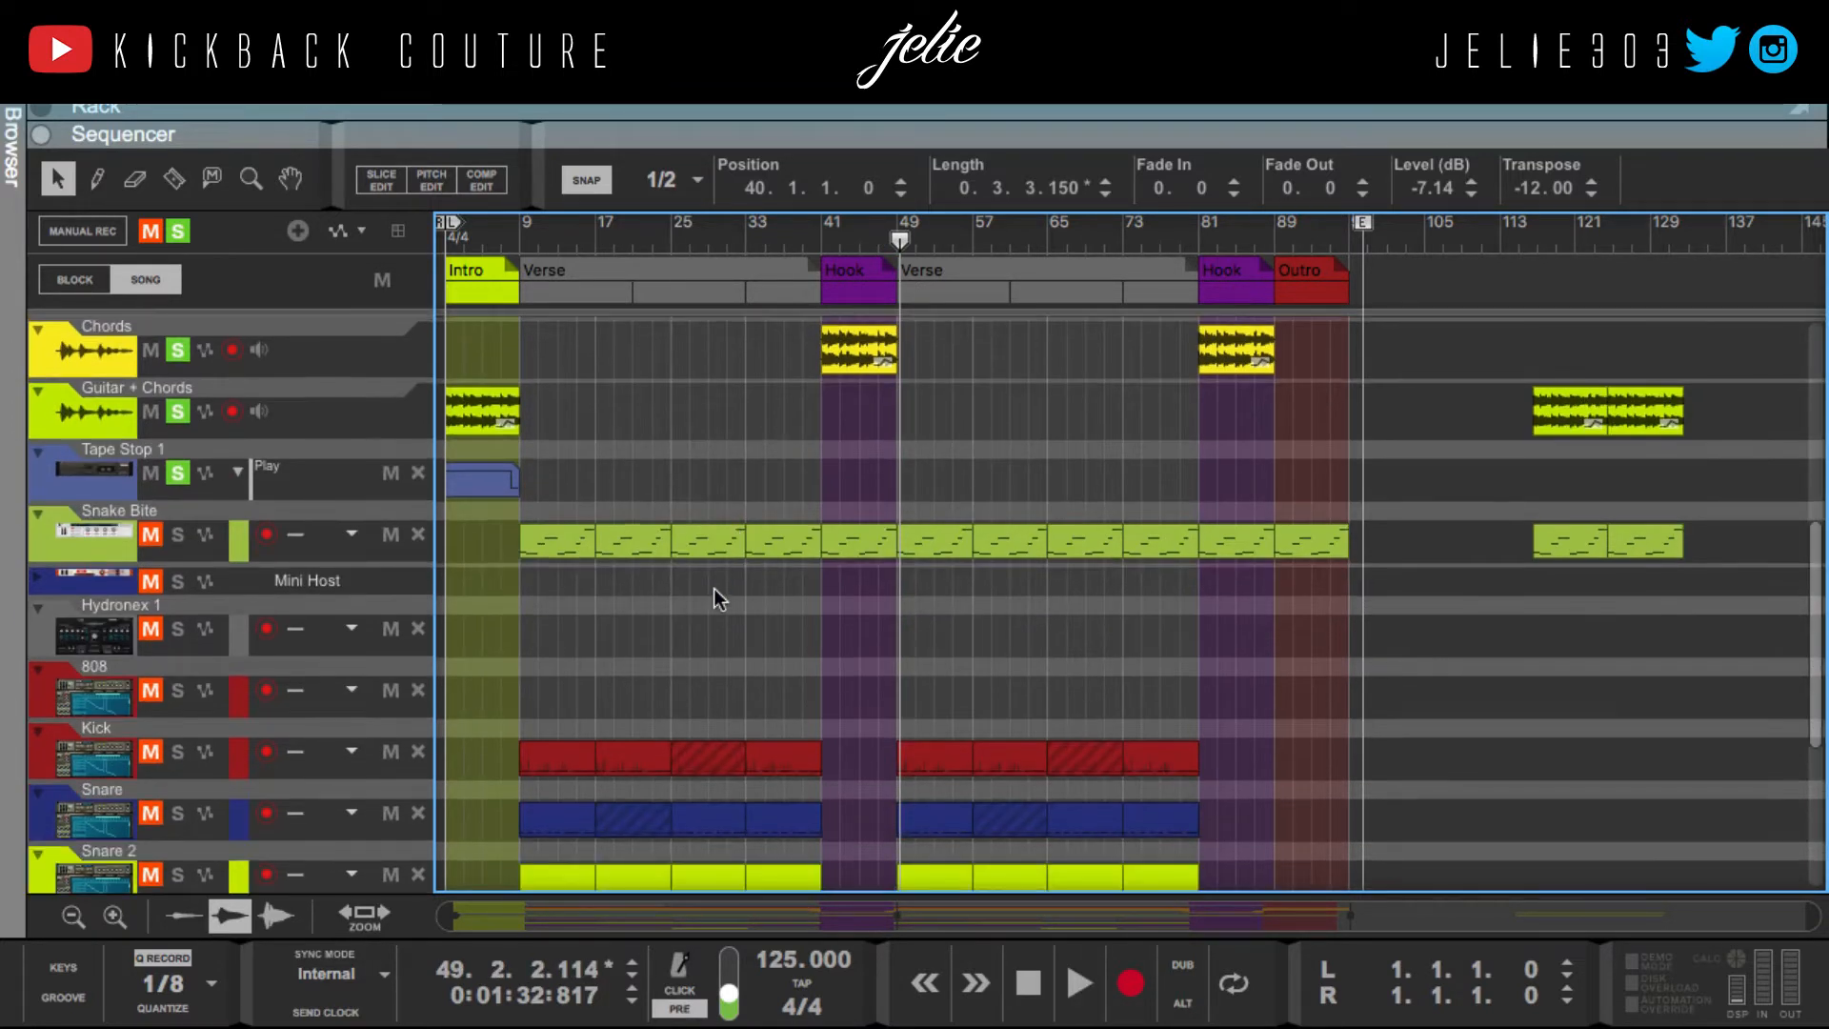
pyautogui.scroll(-1, 710, 595)
pyautogui.click(176, 498)
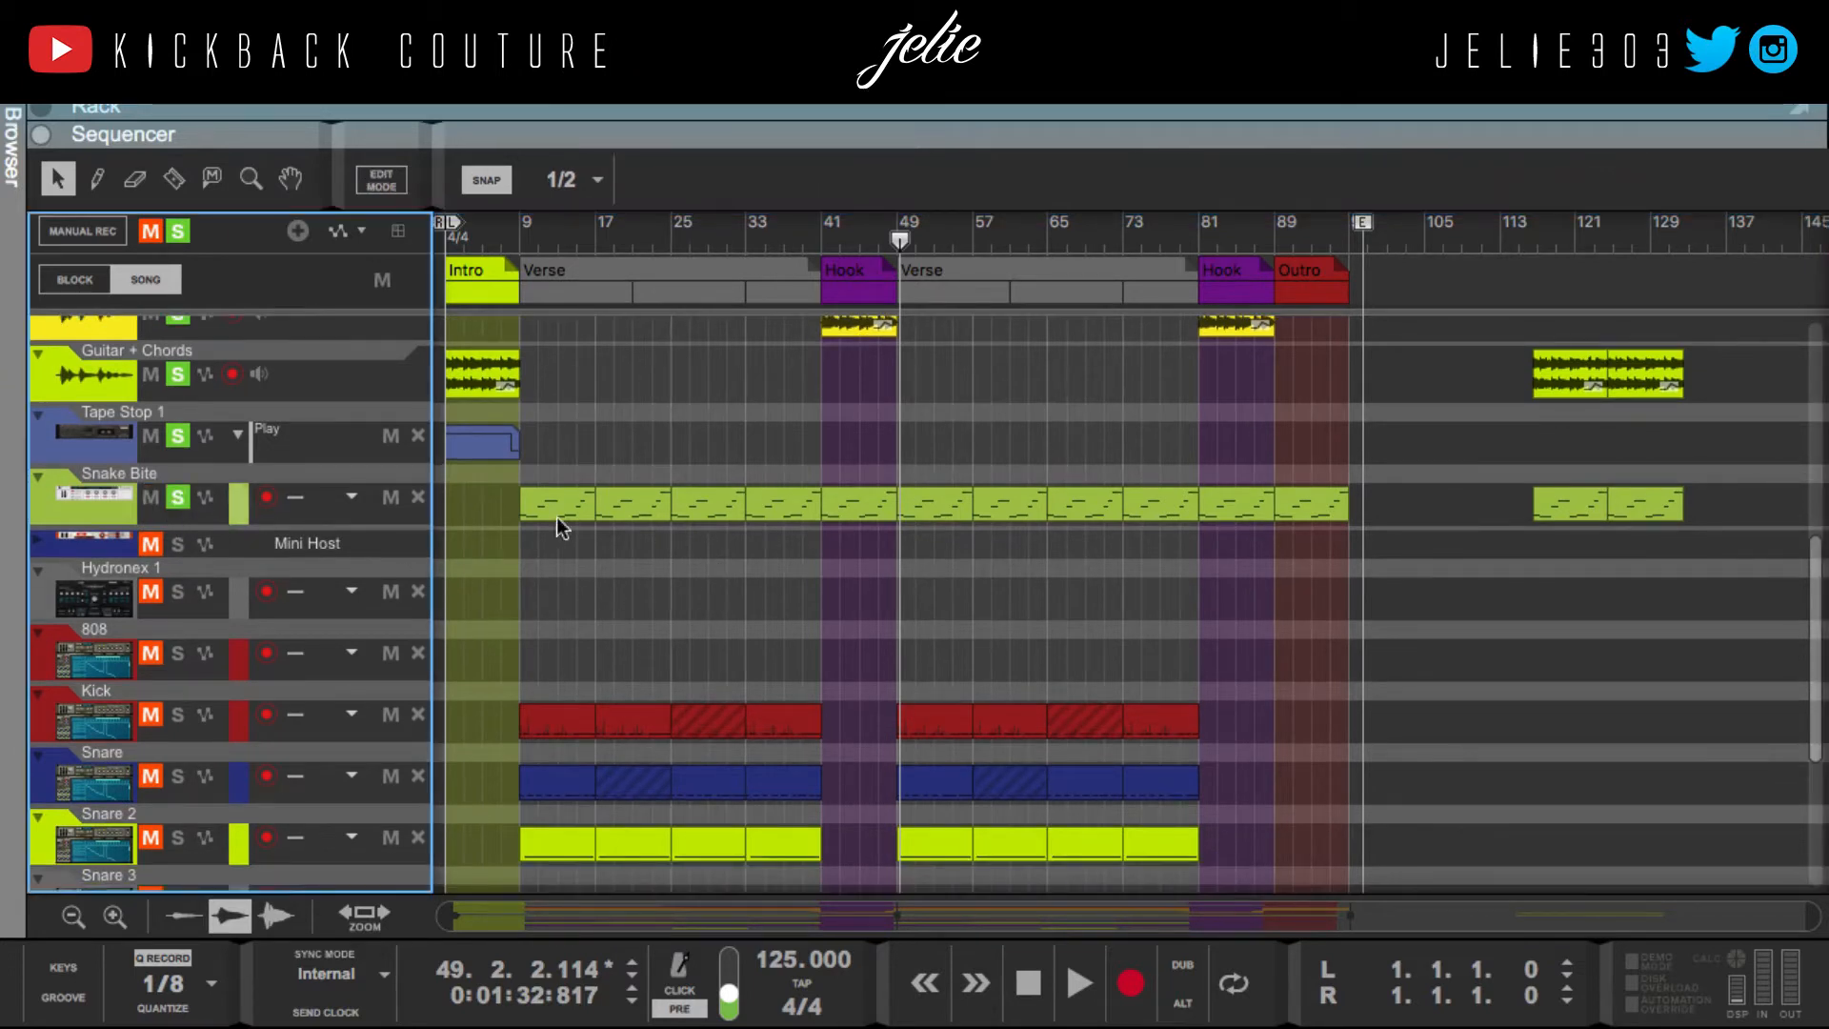
pyautogui.click(734, 429)
pyautogui.click(520, 237)
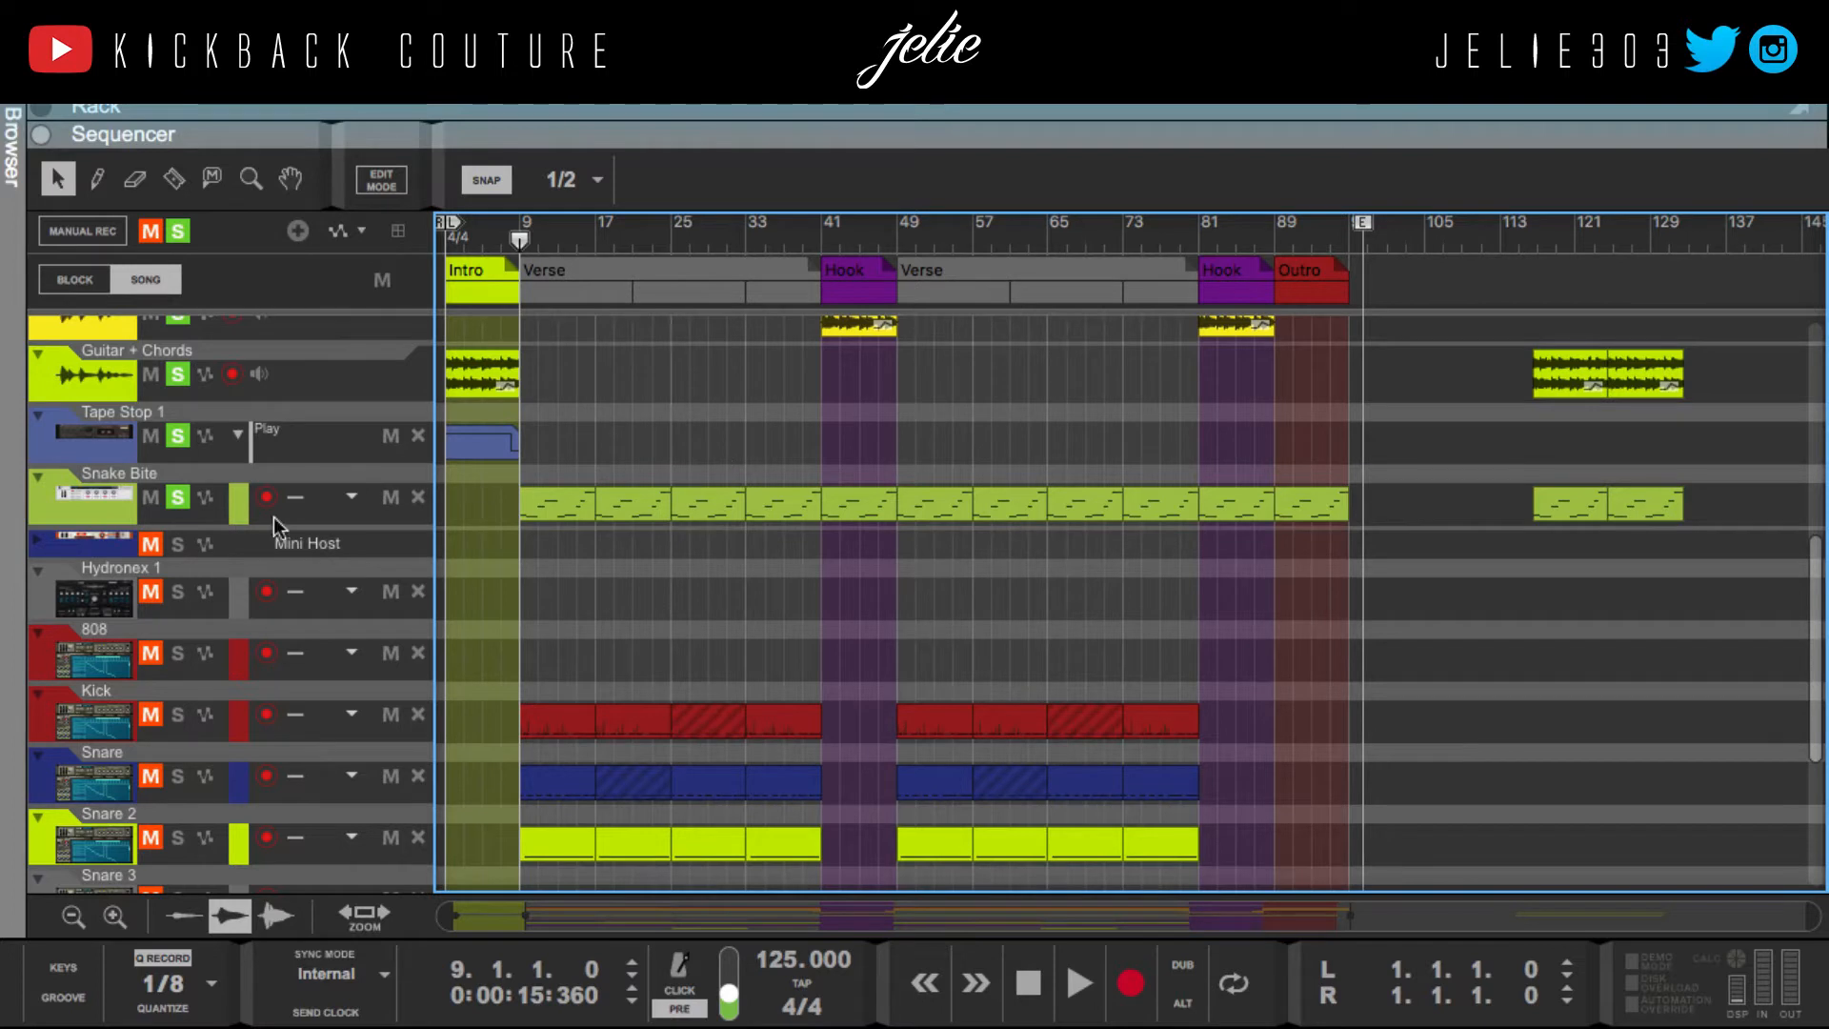
pyautogui.click(179, 233)
pyautogui.click(175, 497)
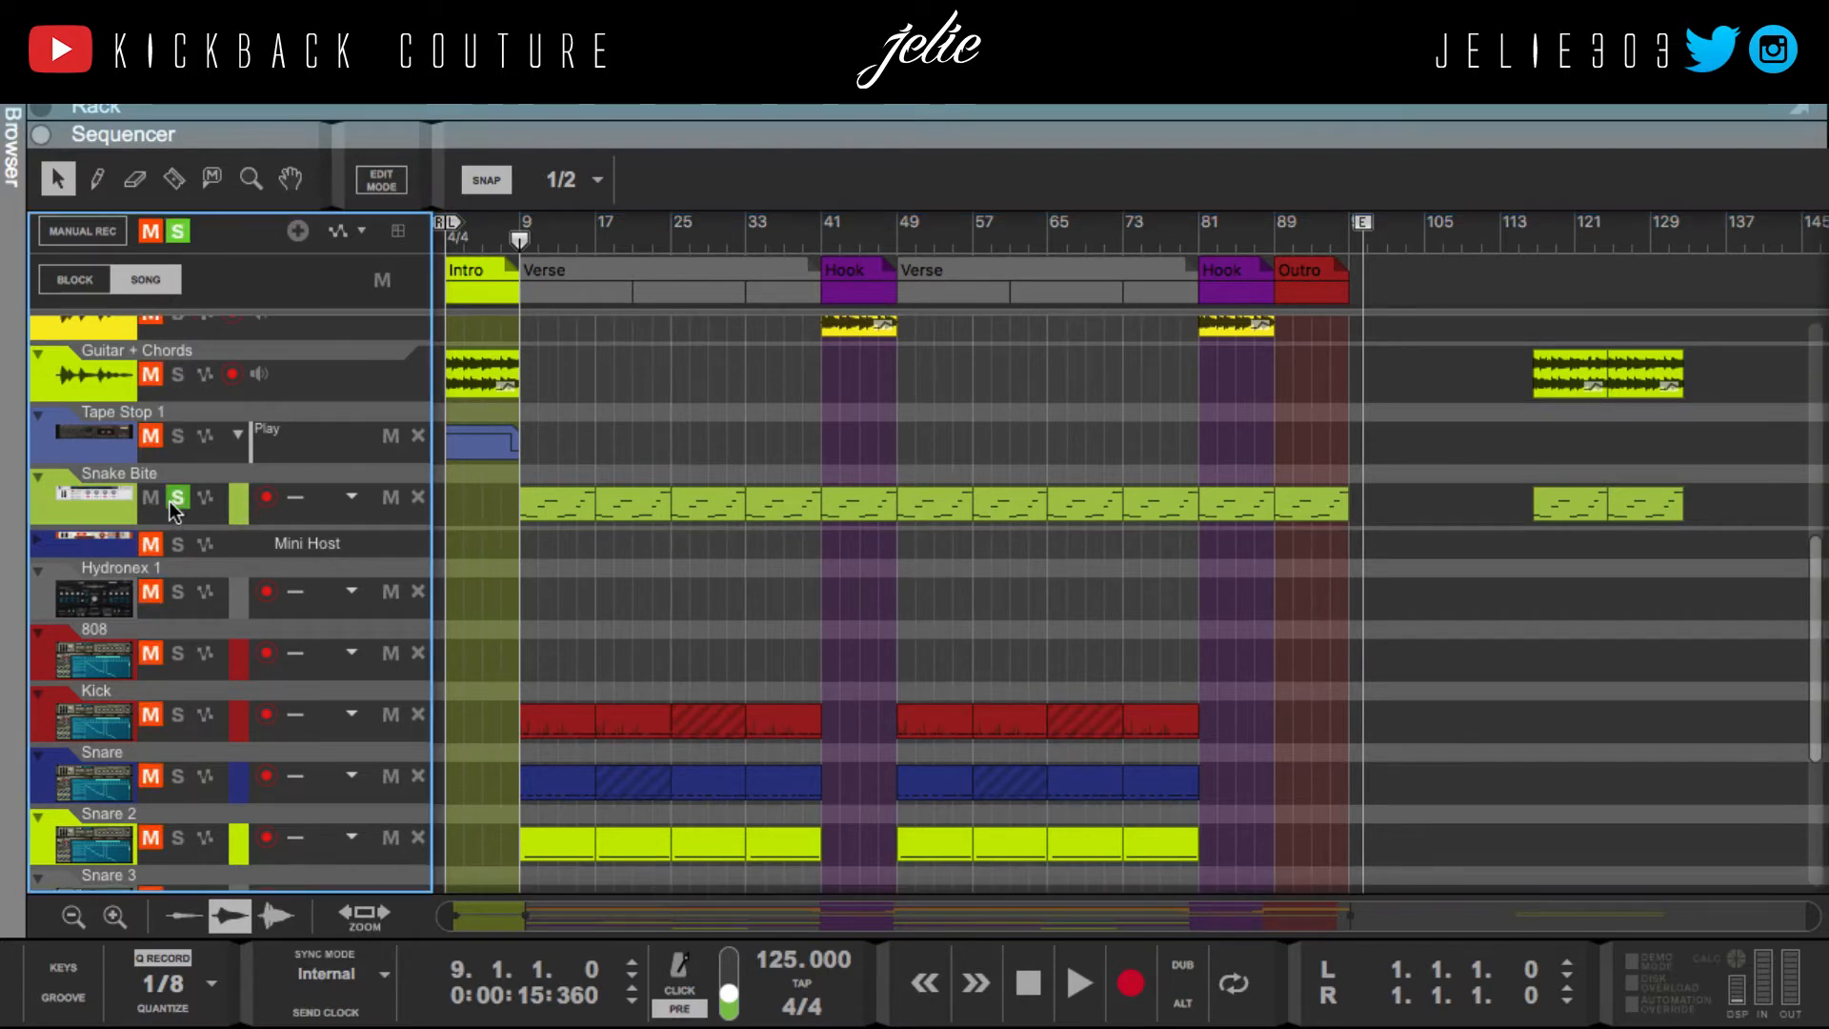
pyautogui.press('space')
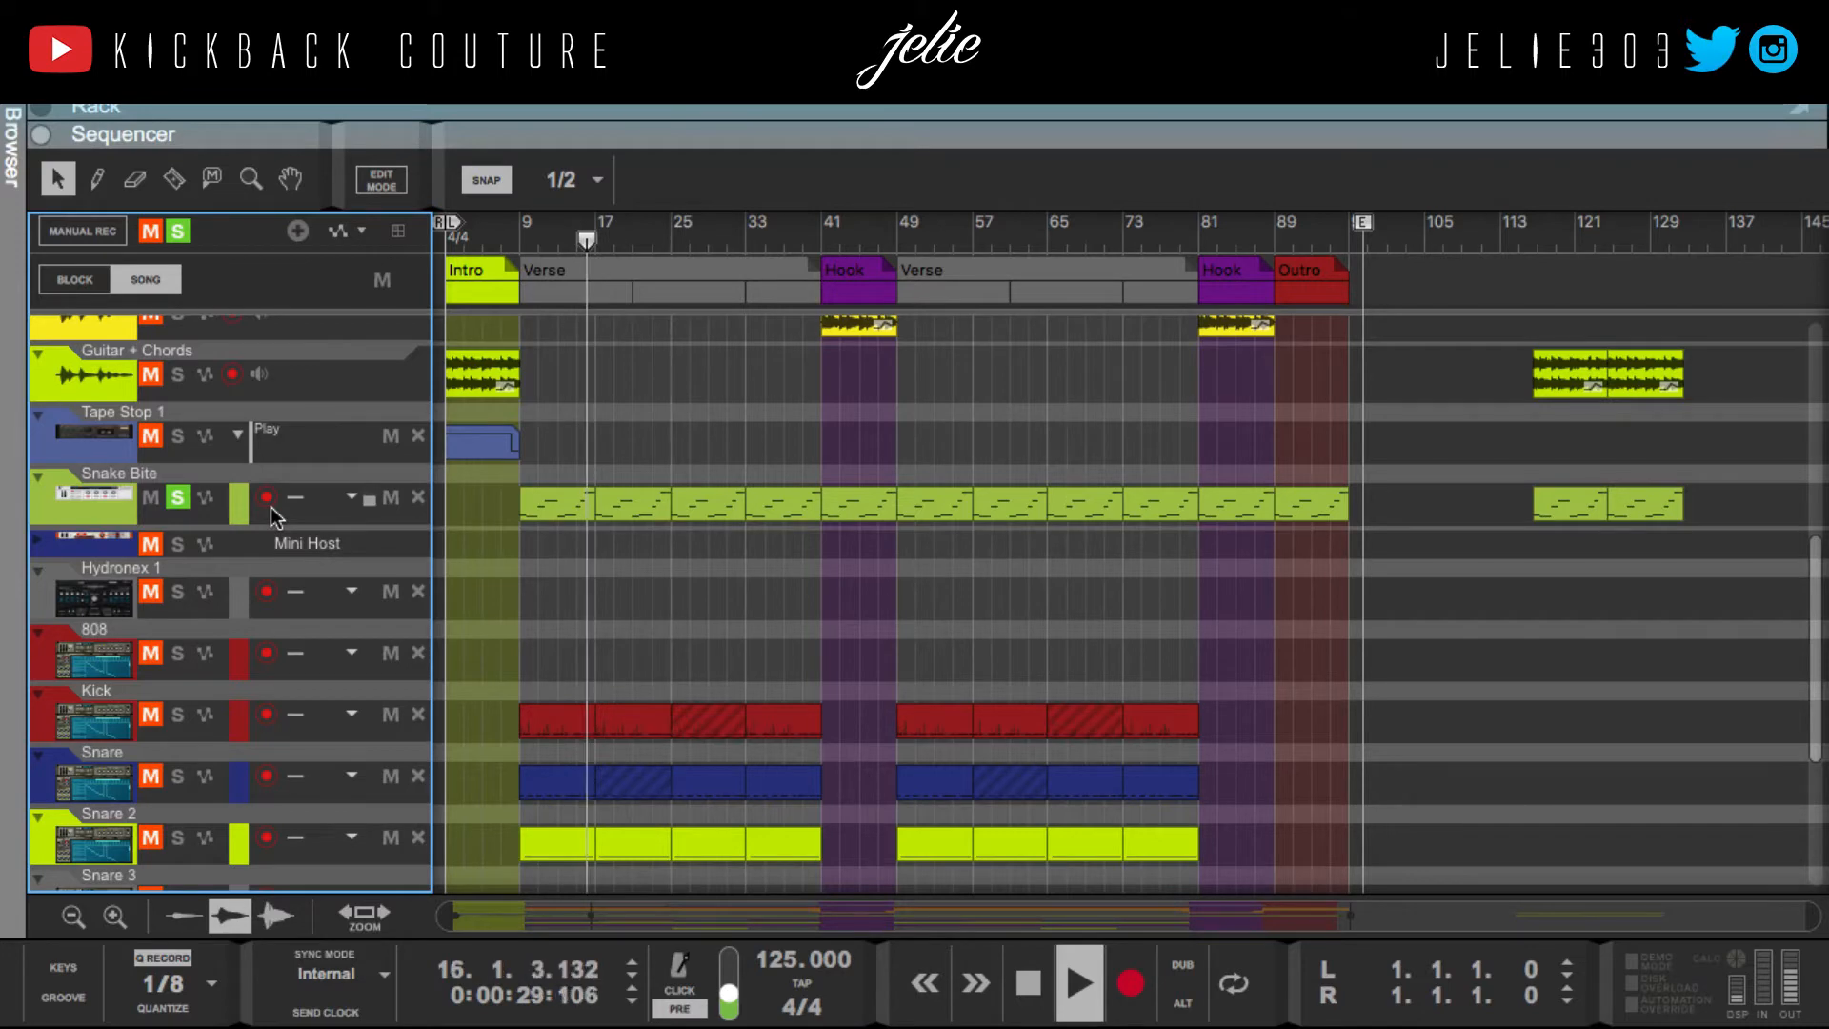
pyautogui.press('space')
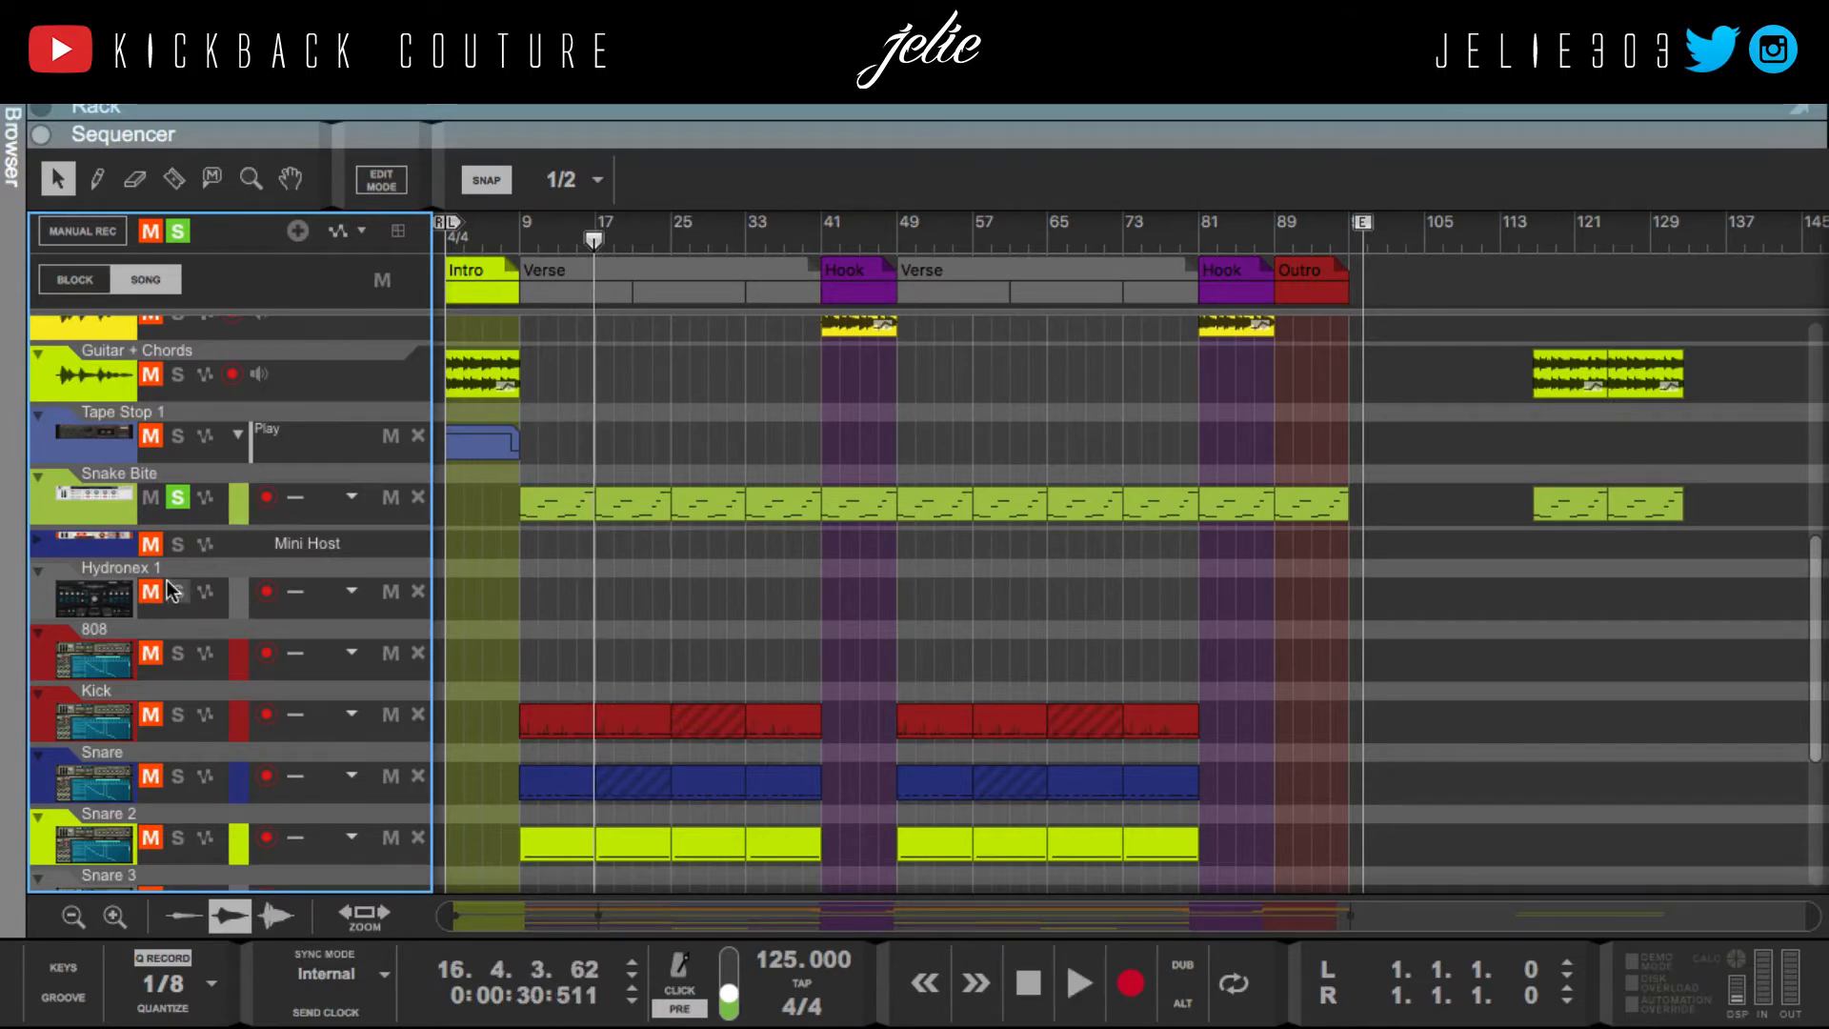
# Step: Unsolo Snake Bite, solo the Live HiHat Loops 2 track and play it from bar 9
pyautogui.click(175, 497)
pyautogui.scroll(6, 175, 498)
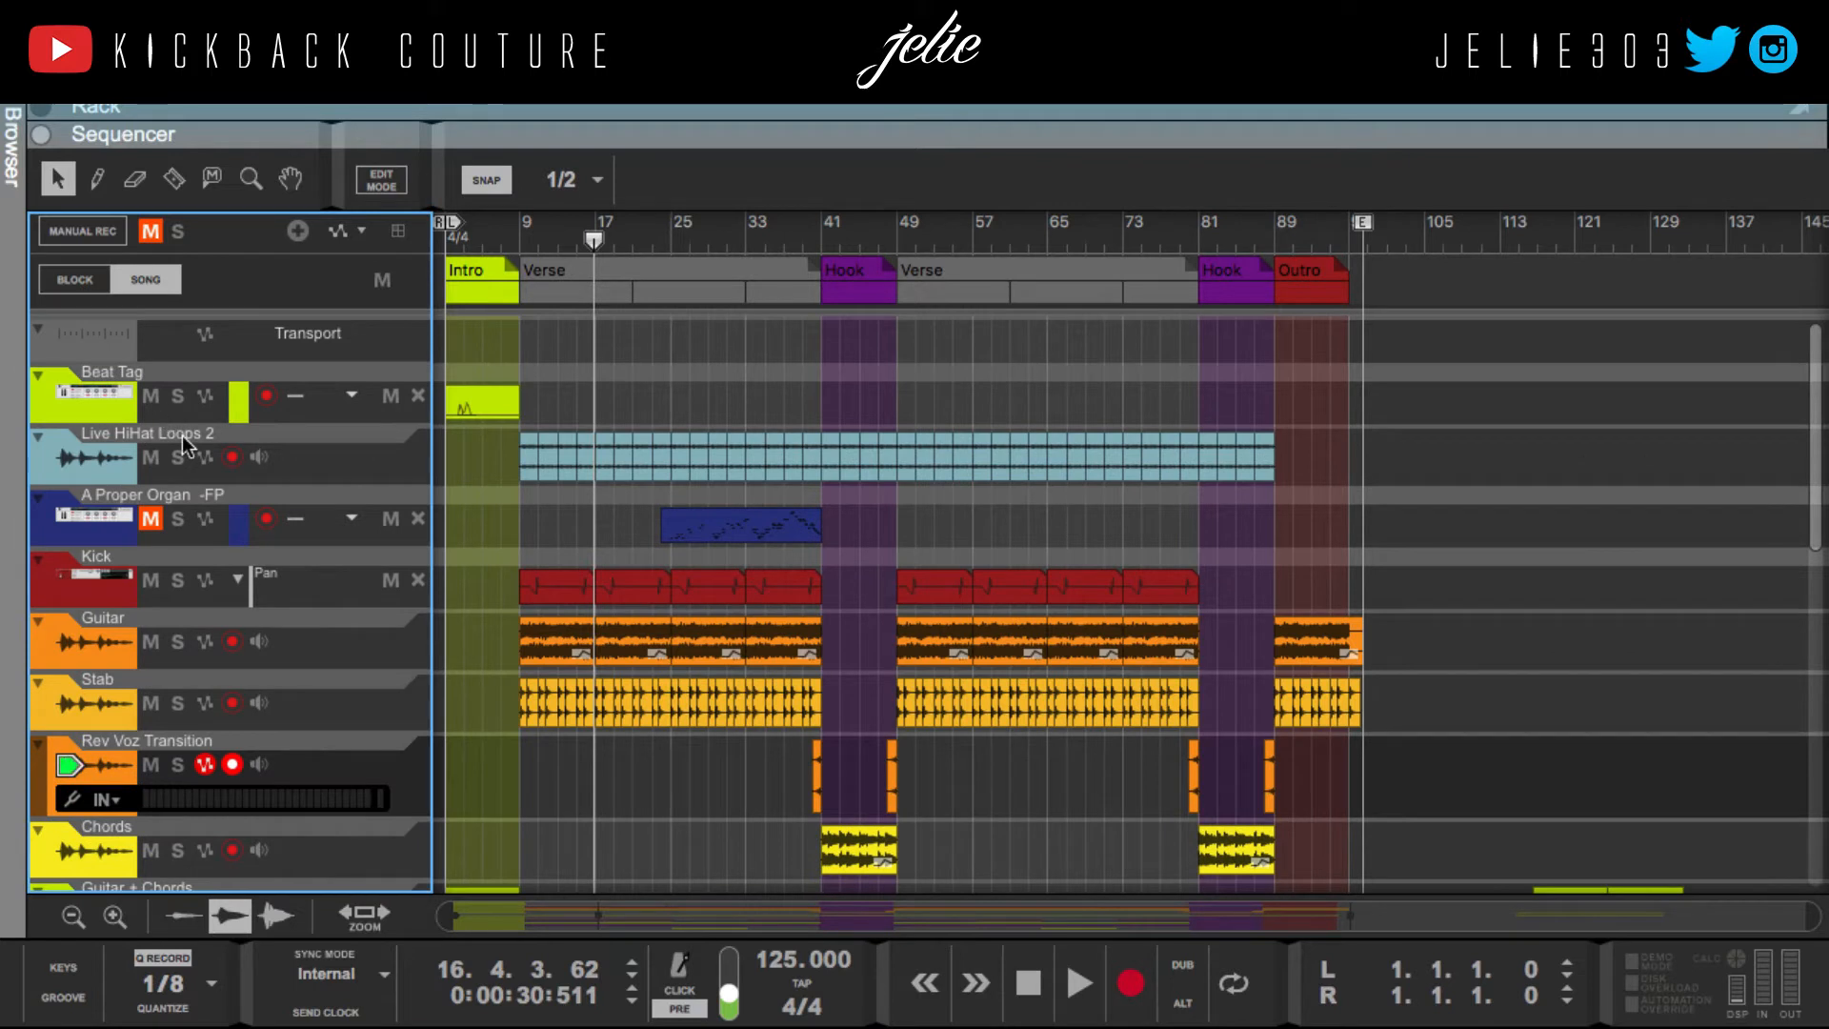
pyautogui.click(178, 457)
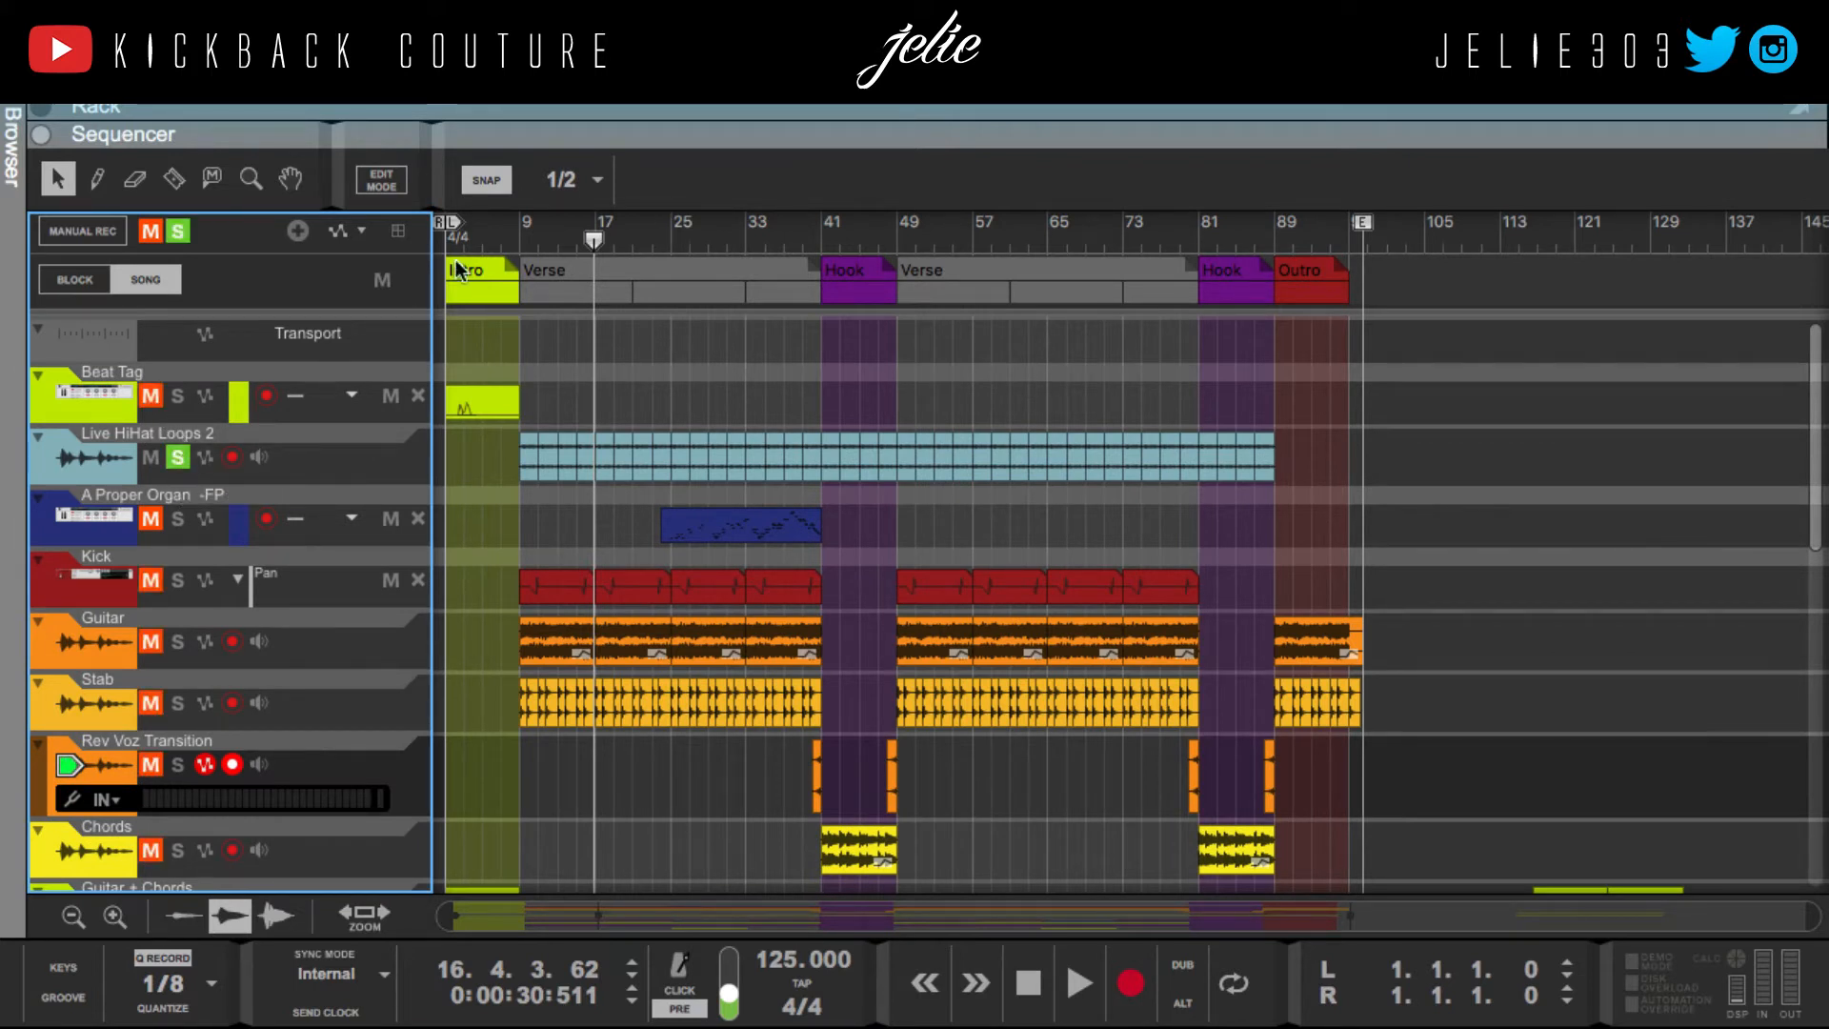
pyautogui.moveTo(514, 230); pyautogui.dragTo(520, 235)
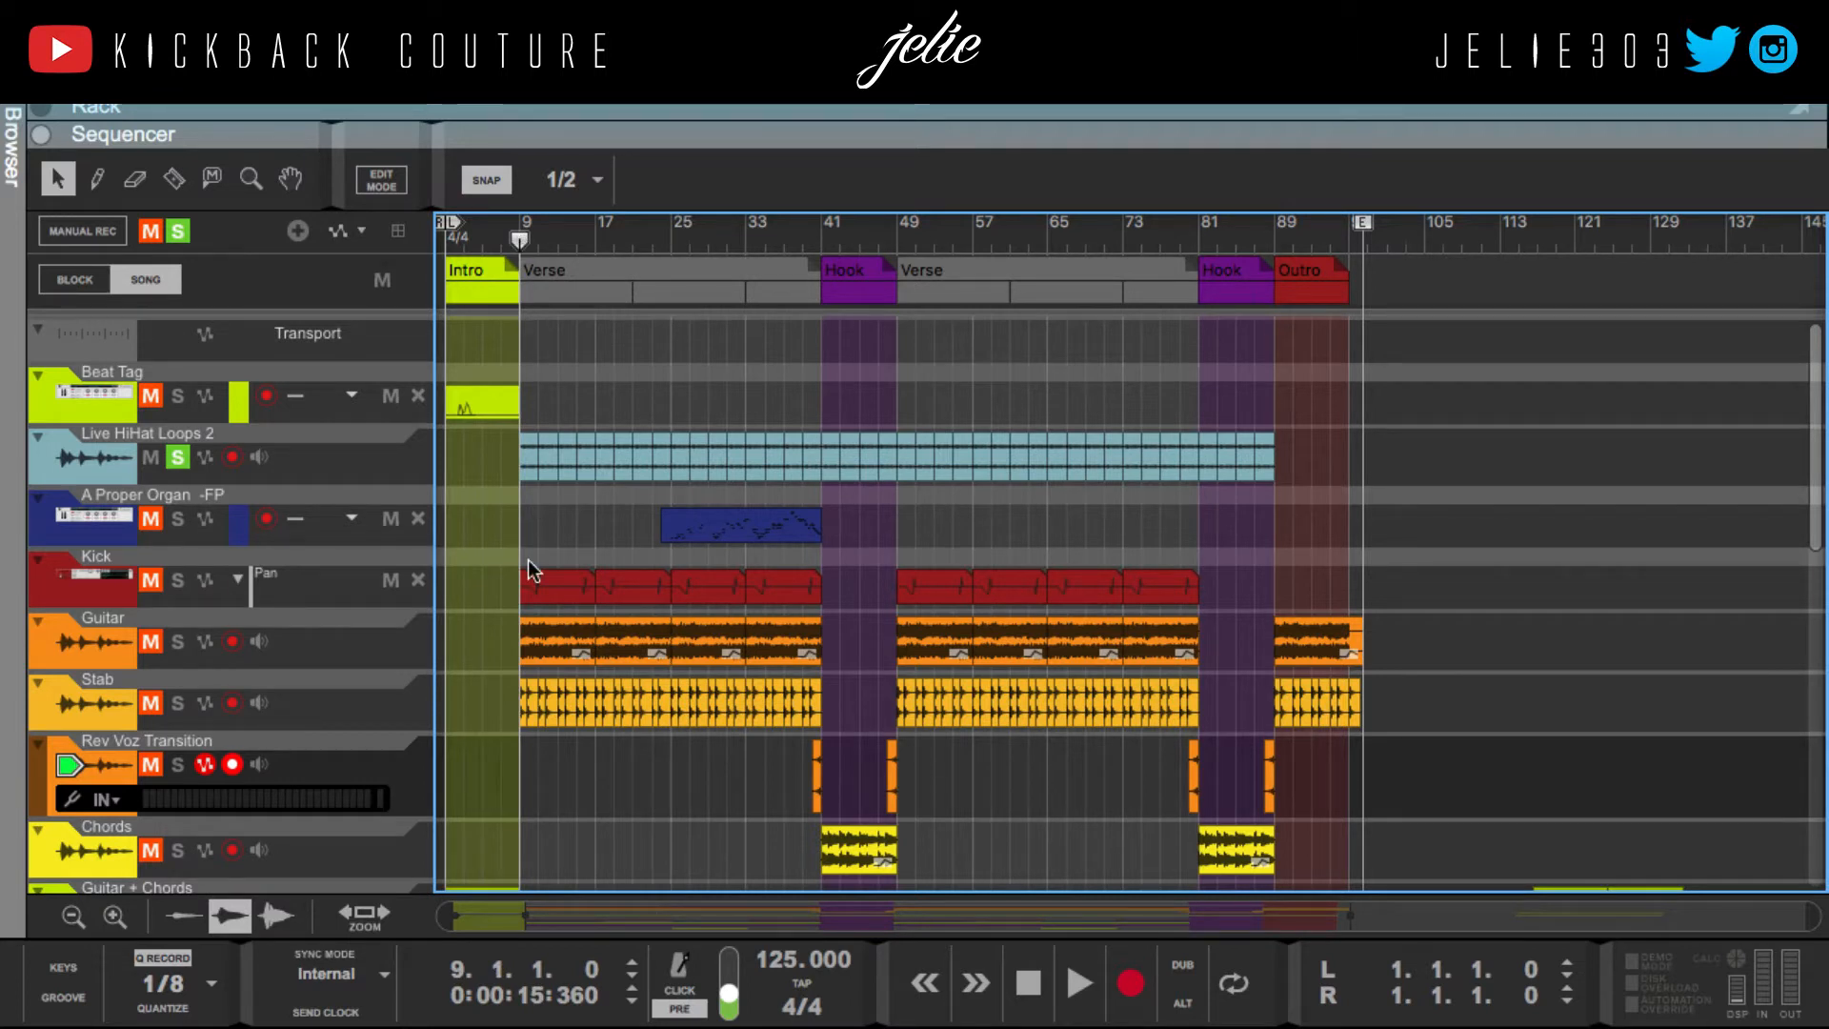
pyautogui.press('space')
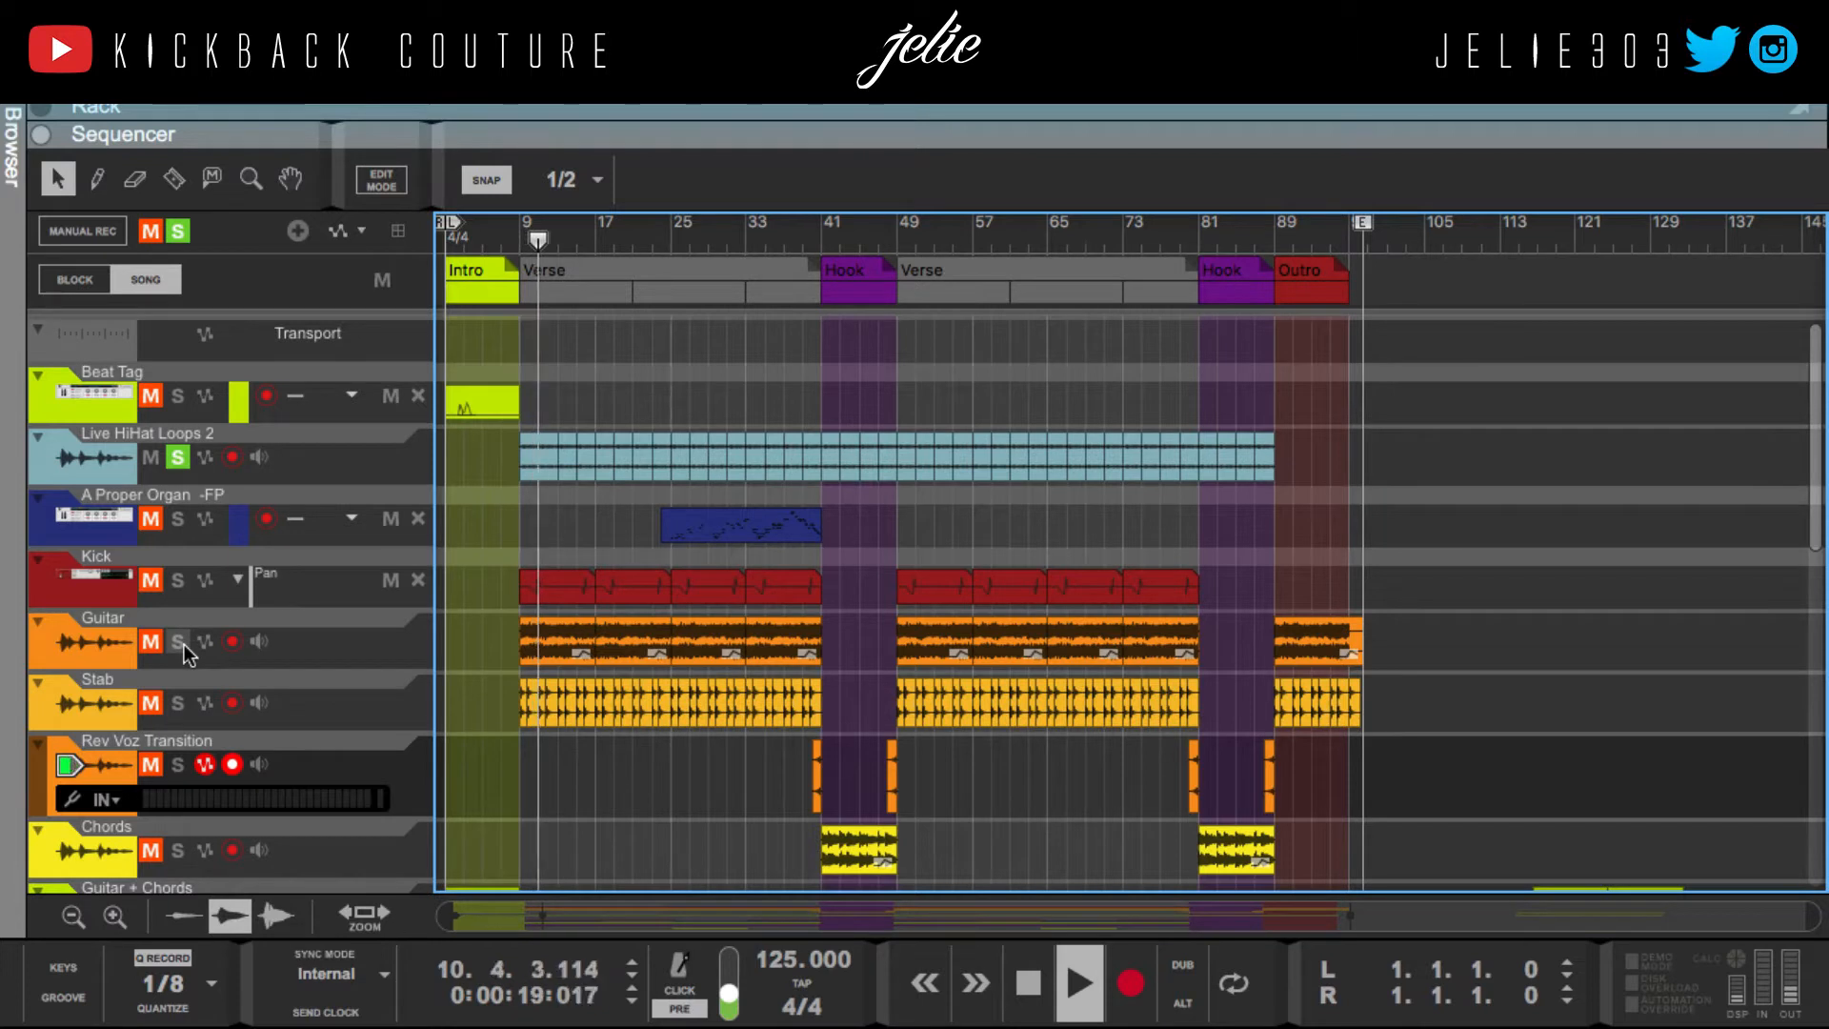
pyautogui.click(179, 583)
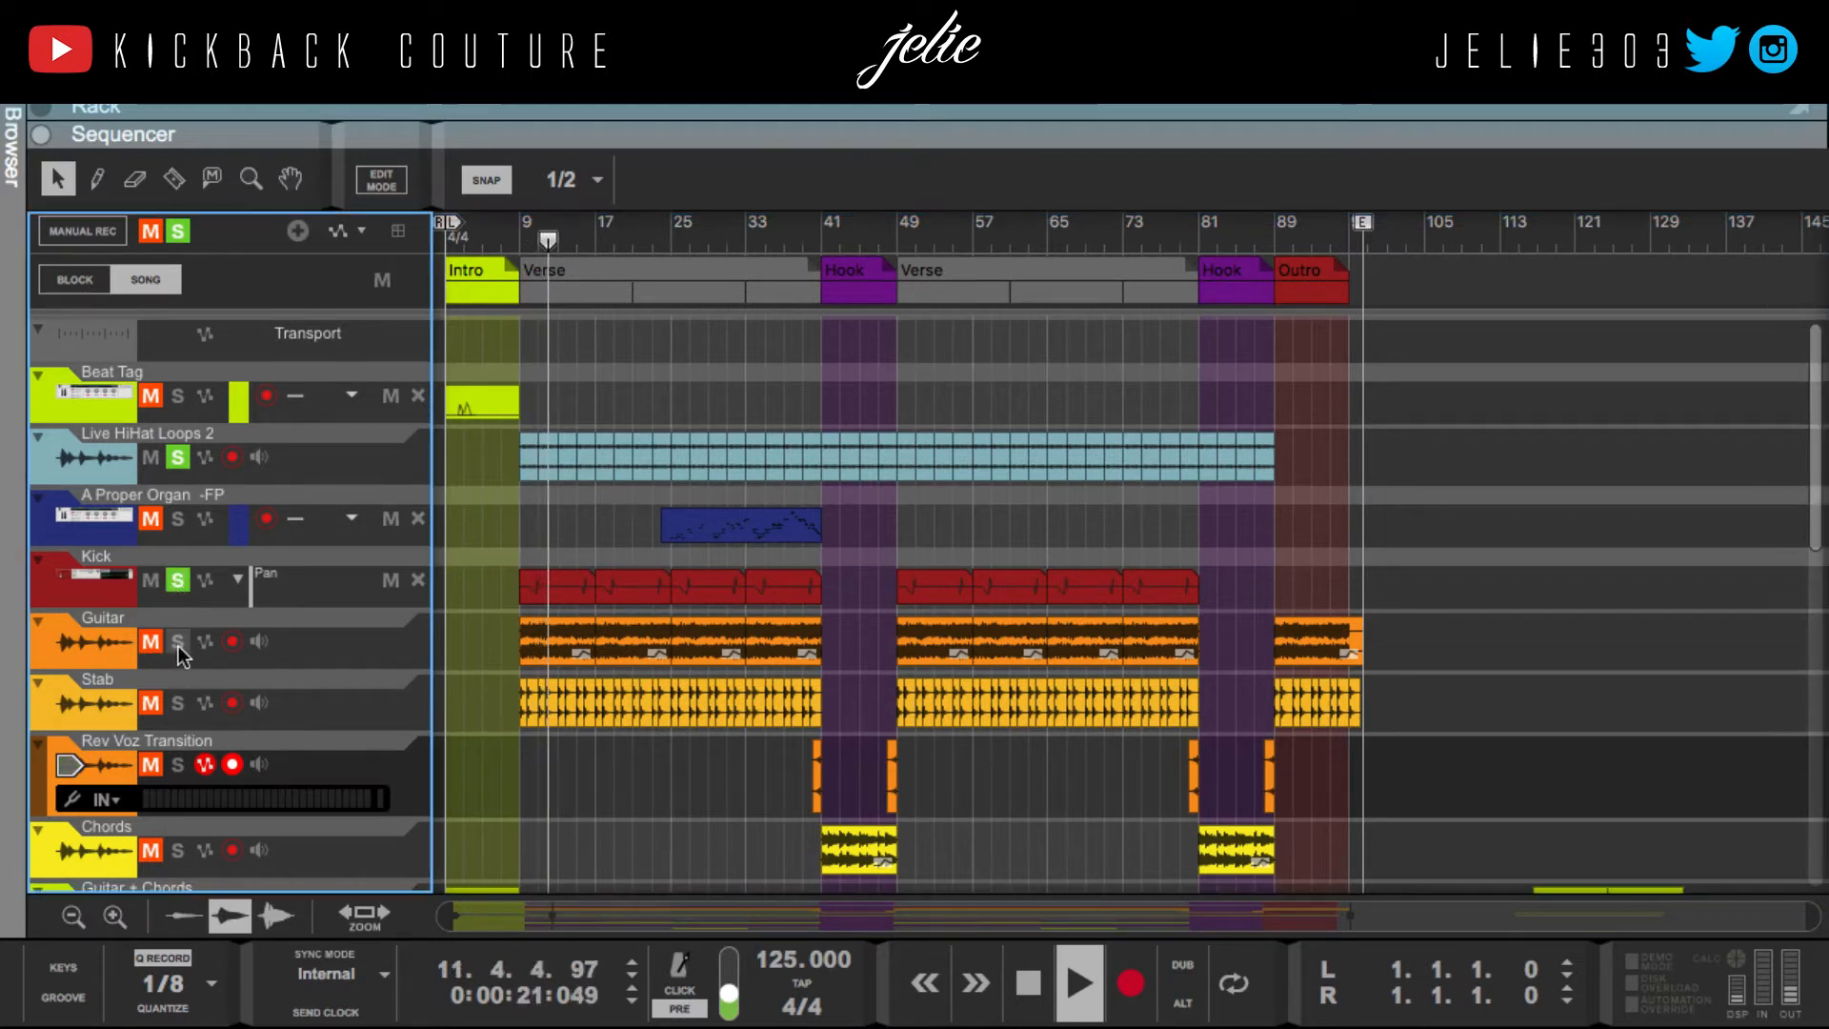
pyautogui.scroll(-1, 179, 646)
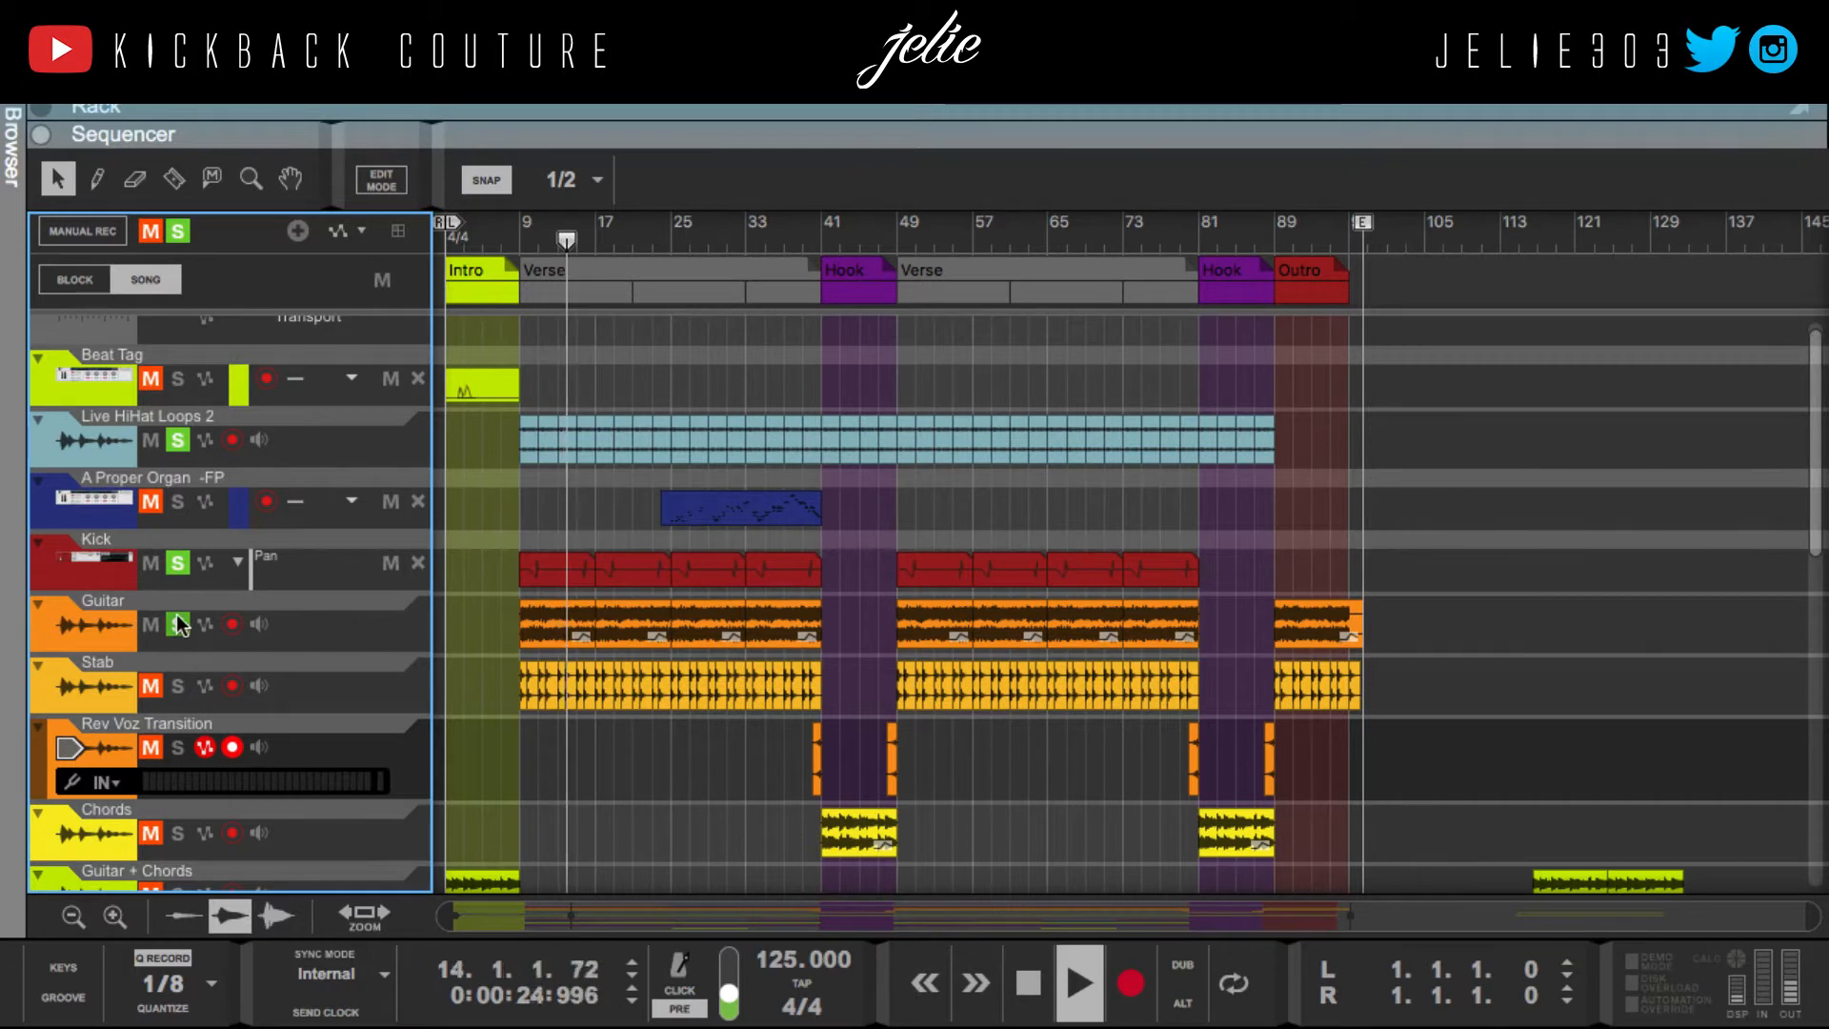
pyautogui.click(178, 625)
pyautogui.click(179, 563)
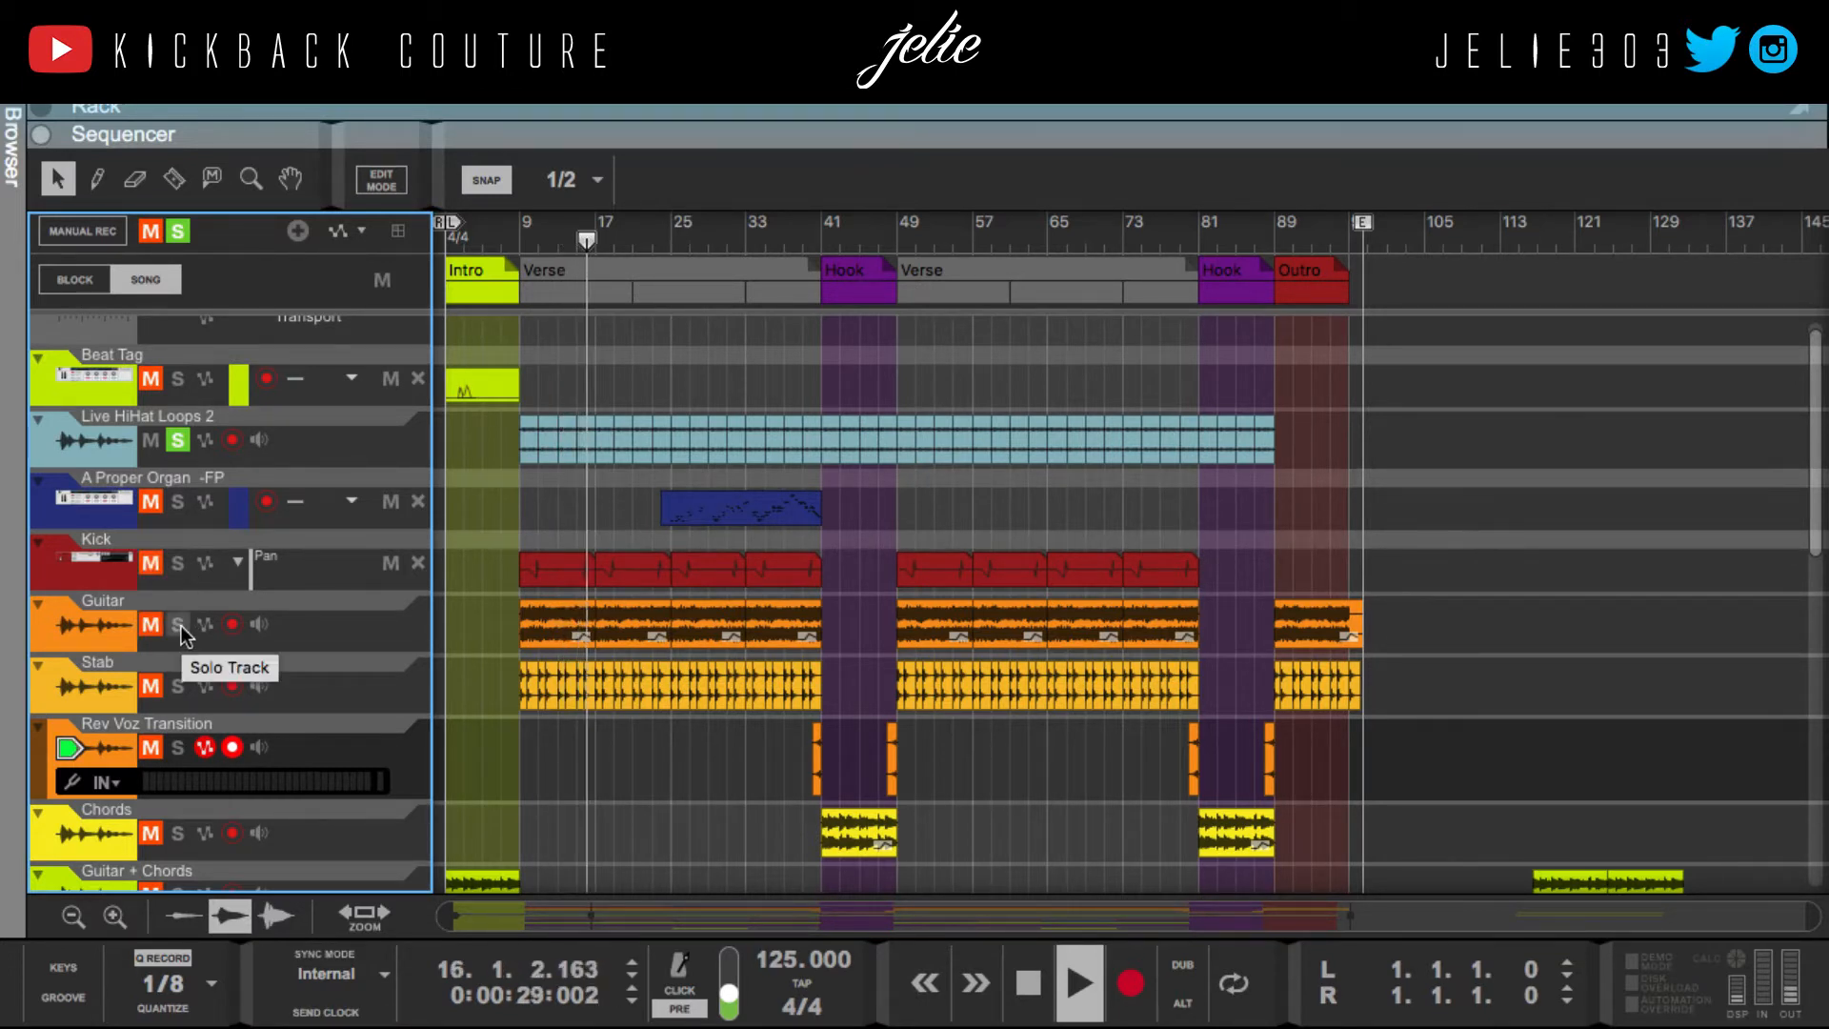
# Step: Add the Guitar, Stab, Rev Voz Transition, Chords, Guitar + Chords, Tape Stop 1 and Snake Bite tracks to the solo during playback
pyautogui.click(179, 626)
pyautogui.click(178, 686)
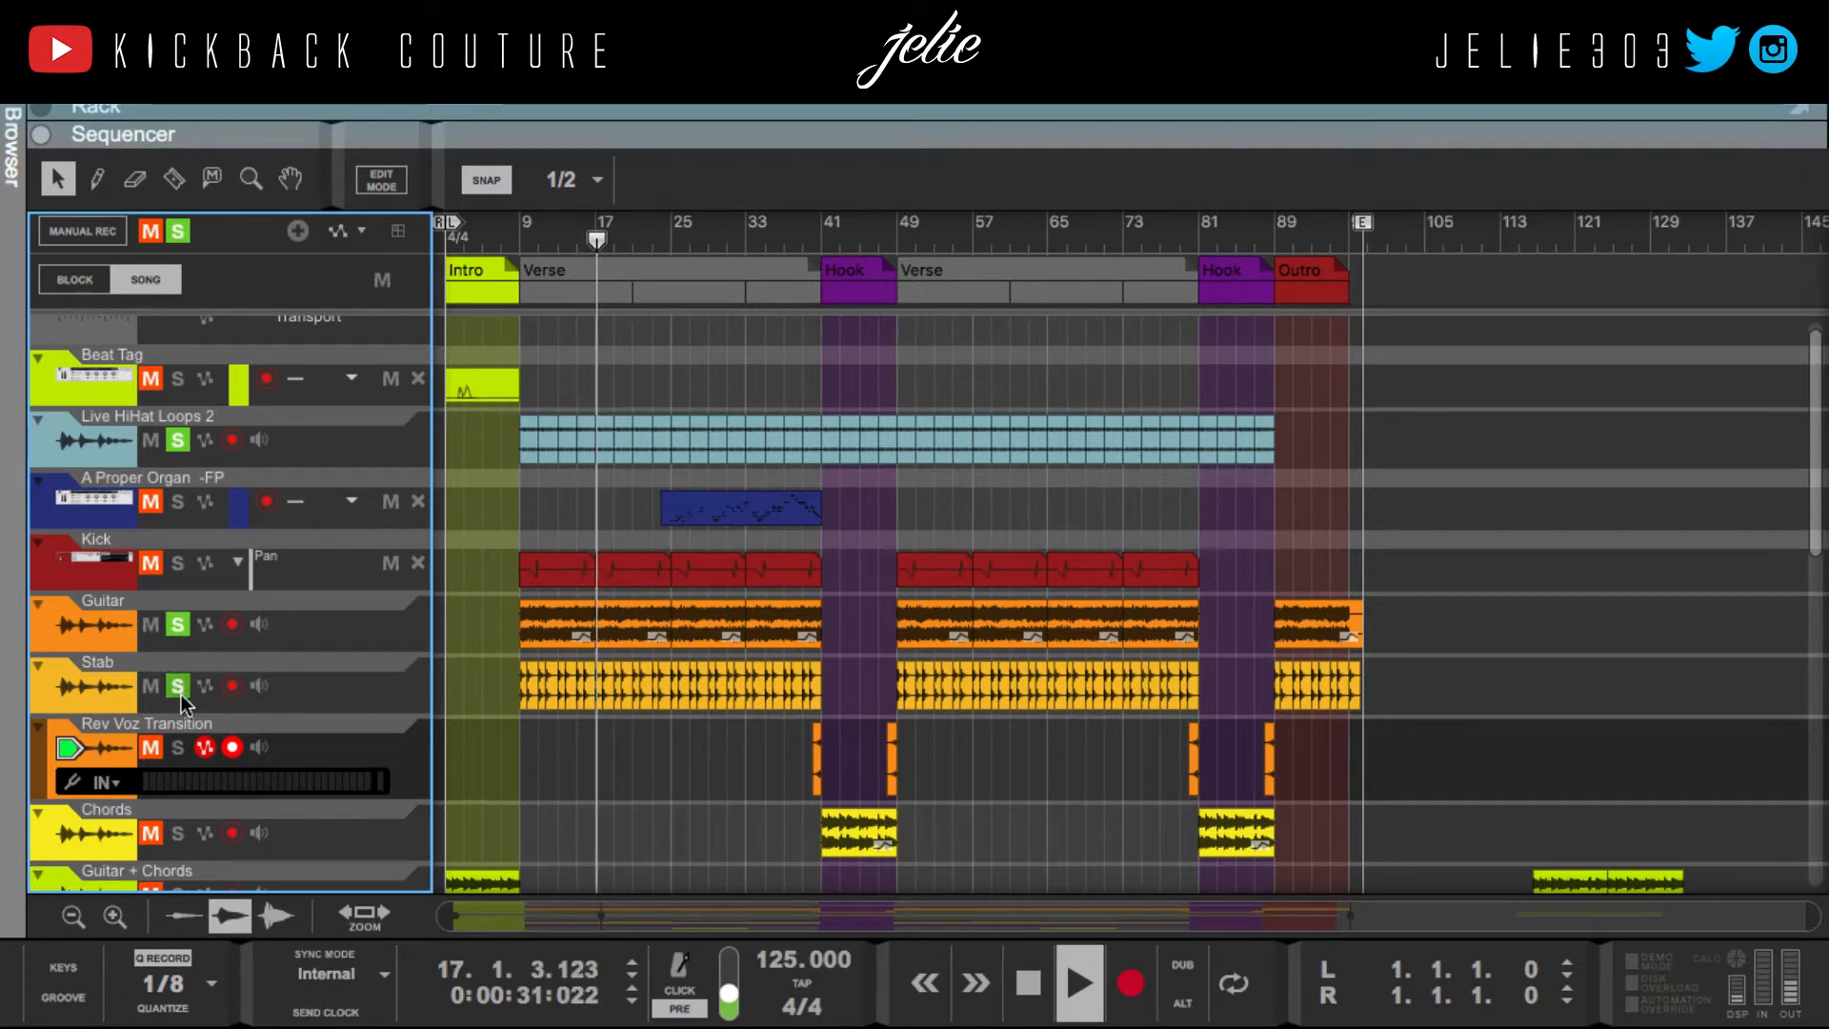
pyautogui.scroll(-1, 181, 695)
pyautogui.click(178, 729)
pyautogui.scroll(-1, 180, 761)
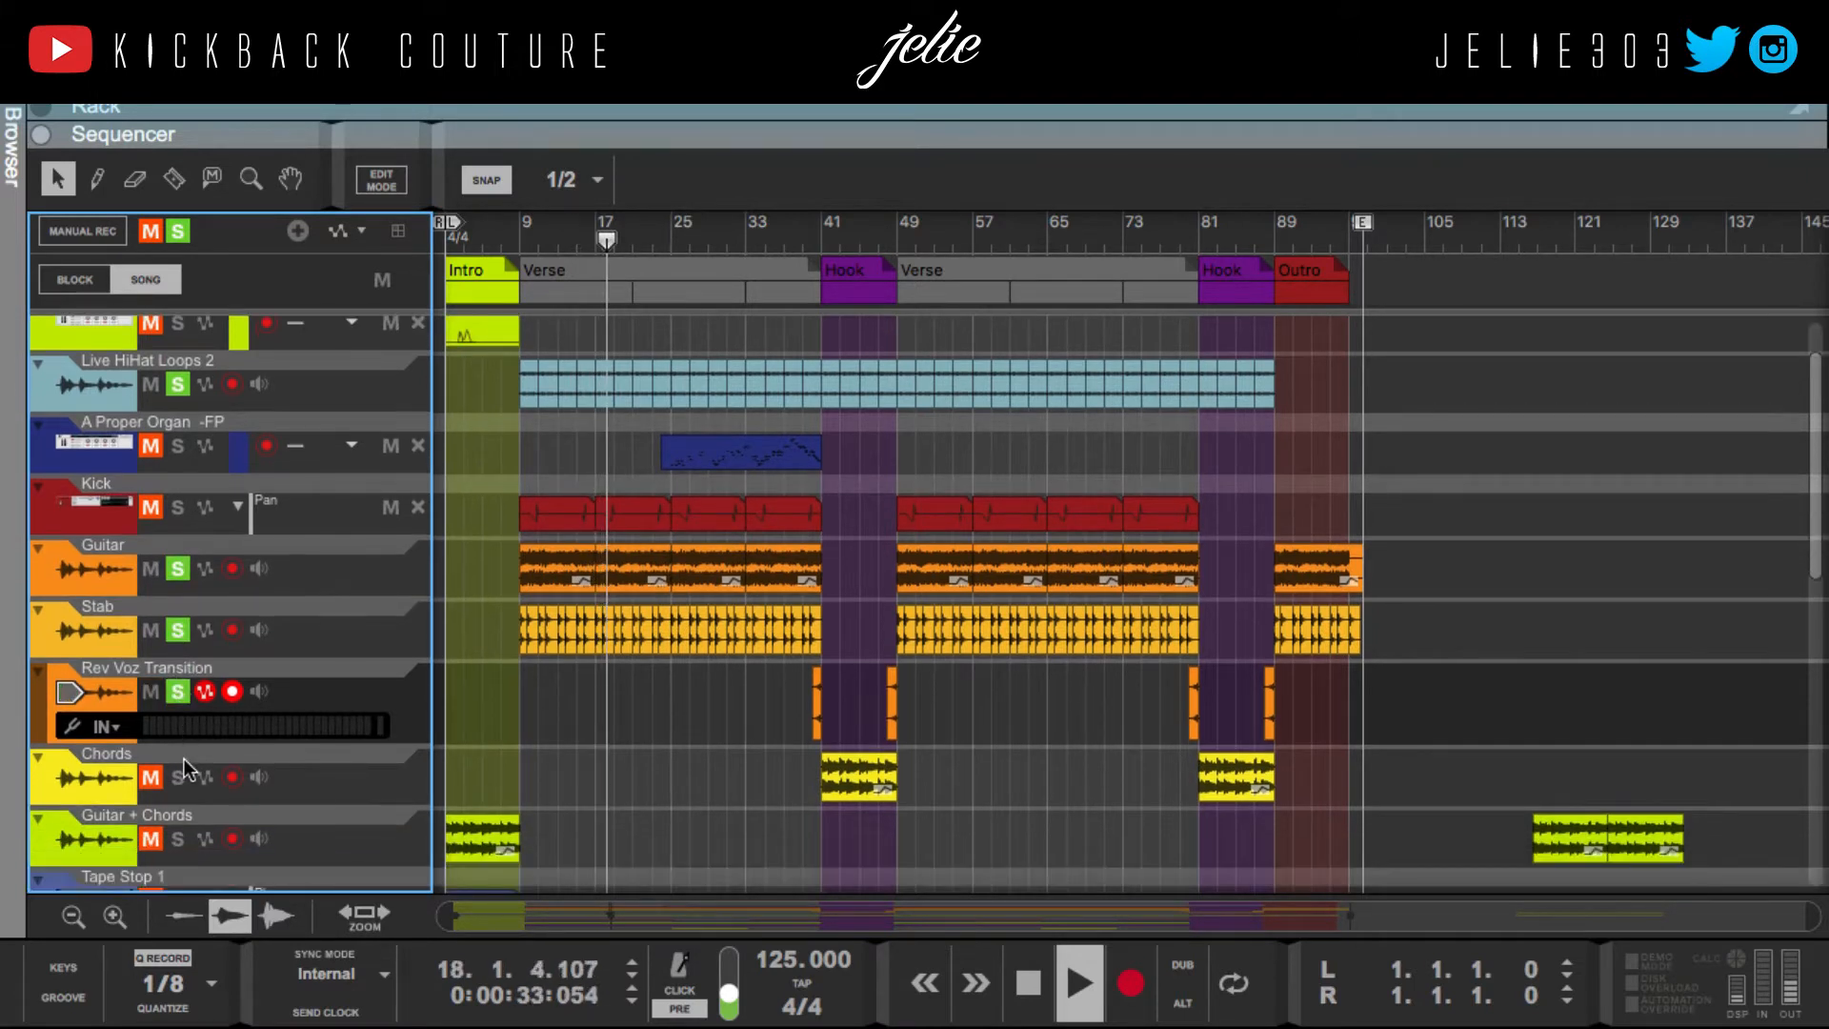
pyautogui.click(179, 775)
pyautogui.scroll(-1, 180, 775)
pyautogui.click(179, 798)
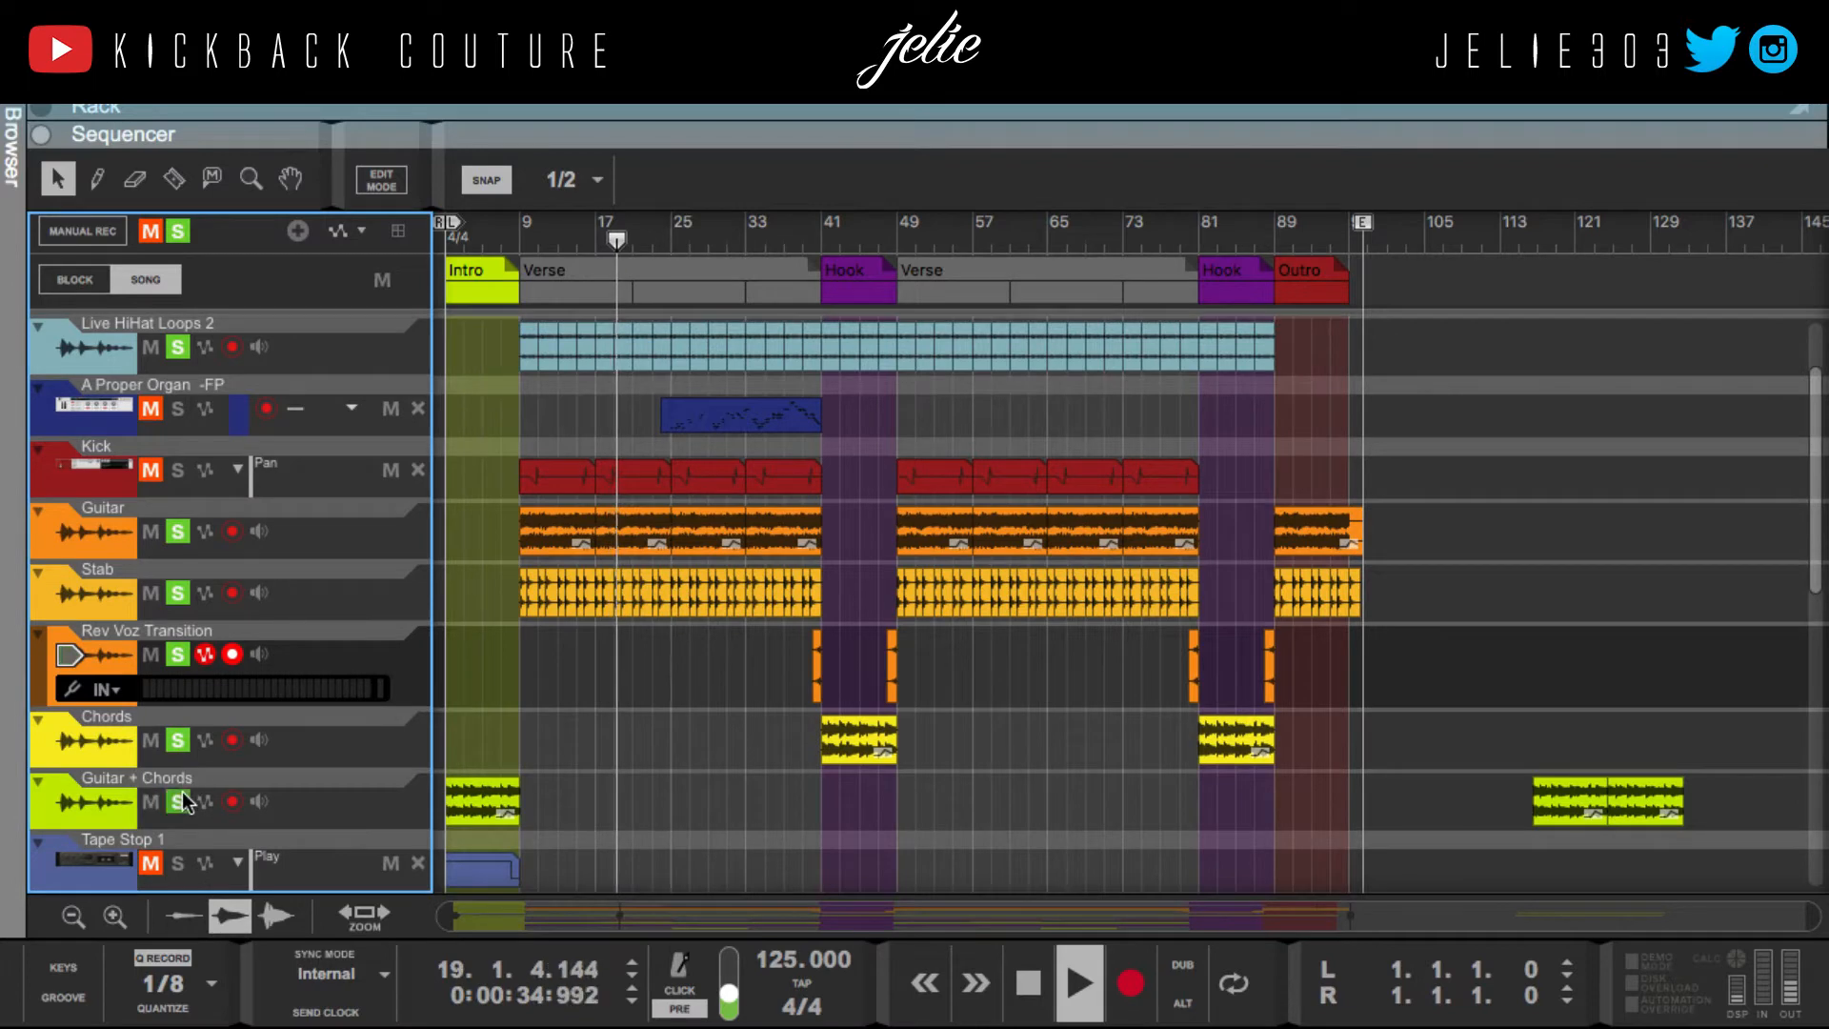
pyautogui.scroll(-3, 186, 778)
pyautogui.click(178, 660)
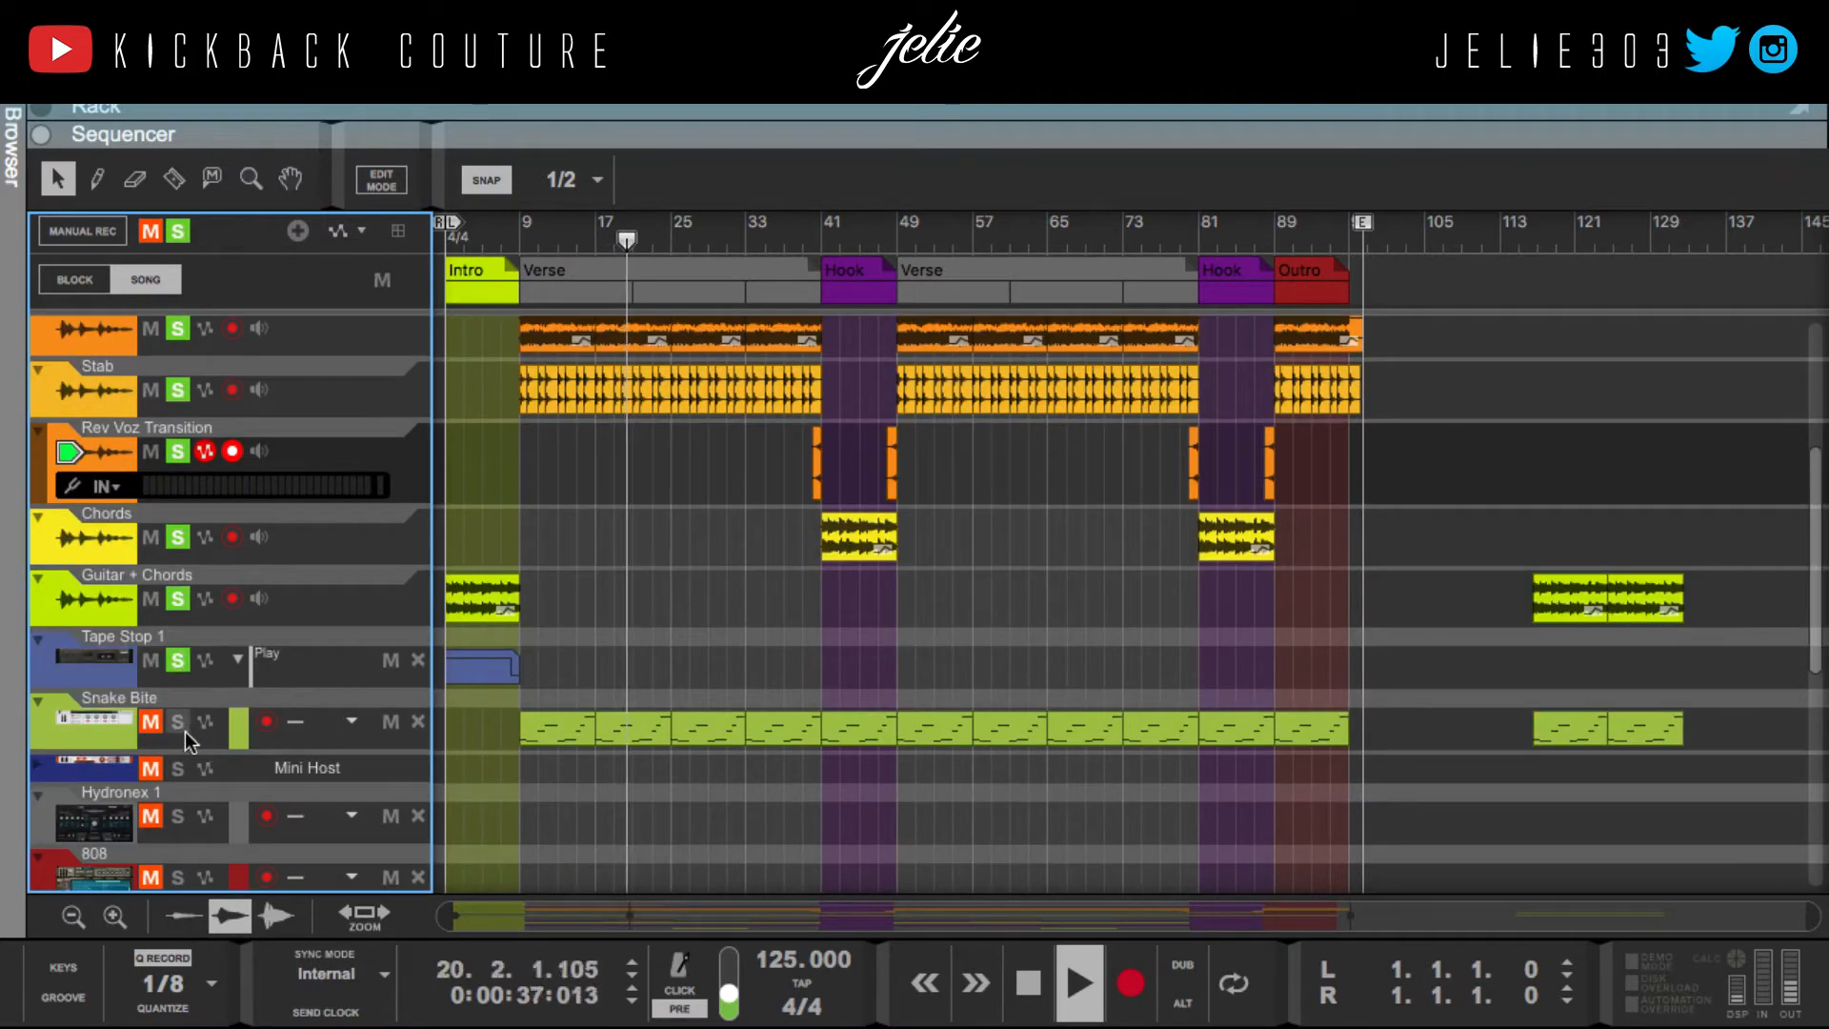
pyautogui.click(179, 724)
# Step: Solo the Kick track below the 808 as well, play the Verse from bar 9 and stop playback
pyautogui.scroll(-1, 181, 726)
pyautogui.scroll(-3, 187, 791)
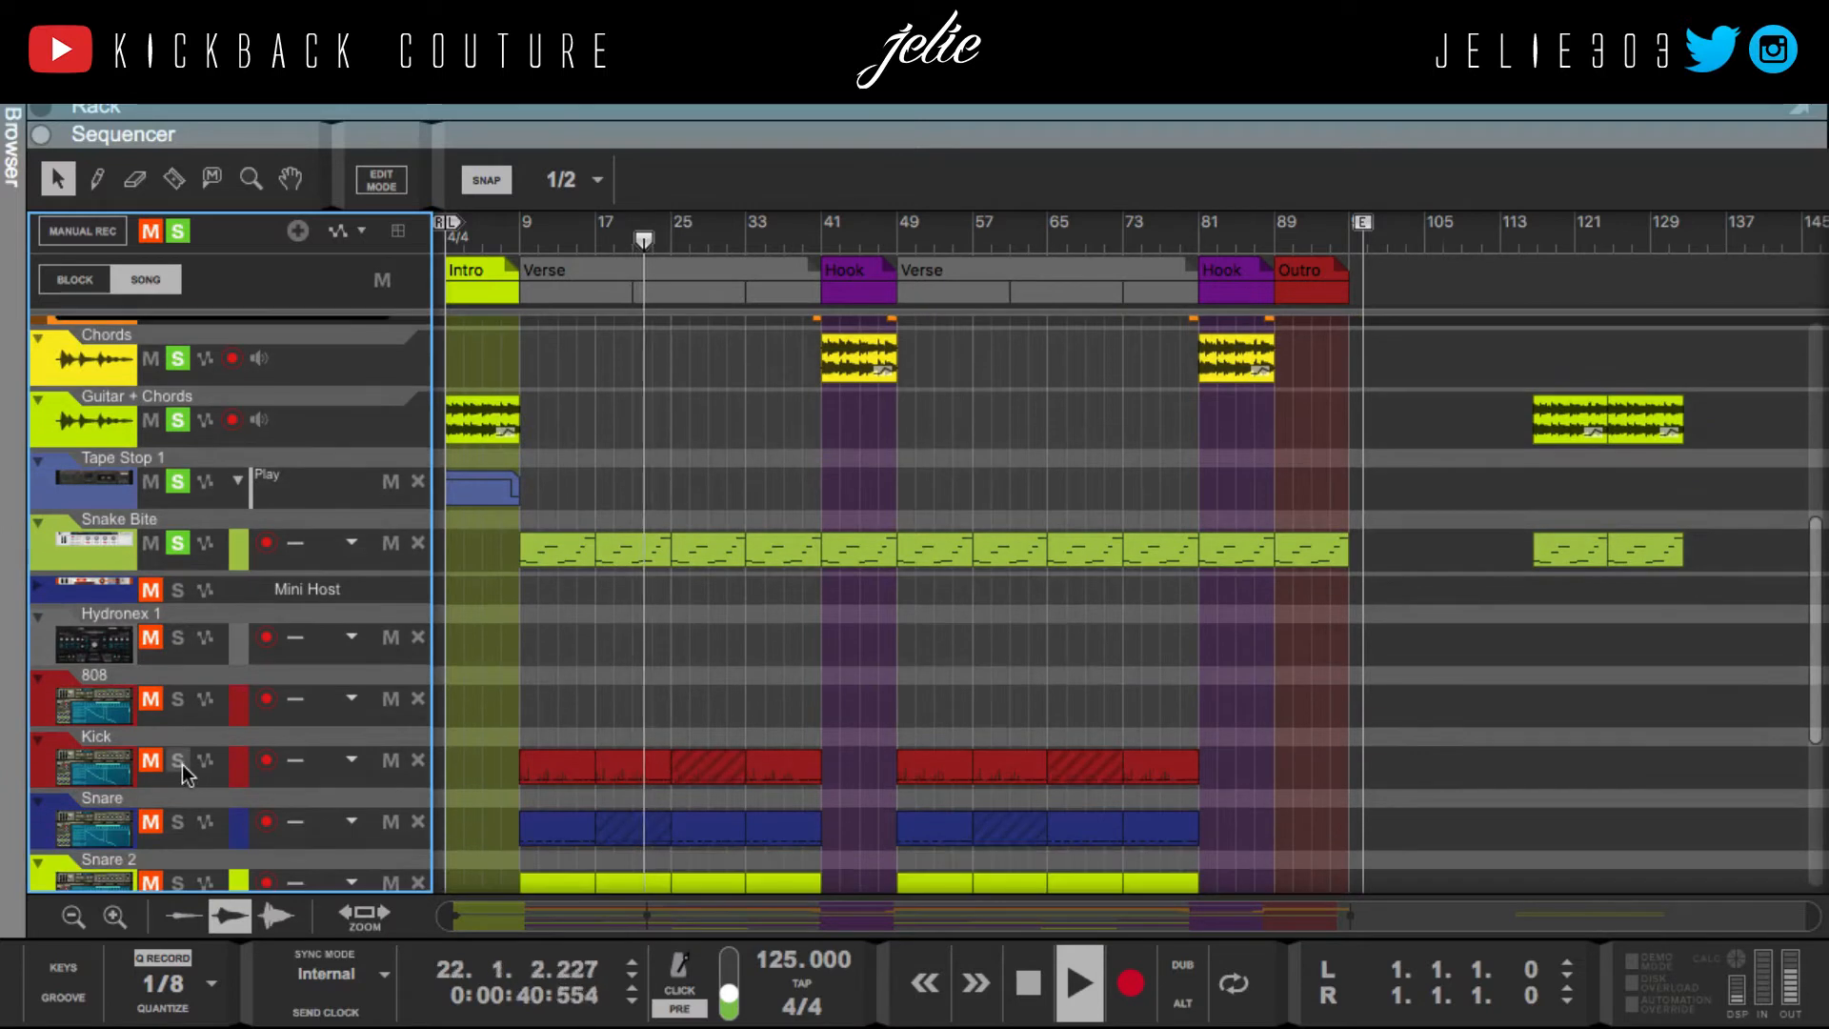
pyautogui.click(179, 763)
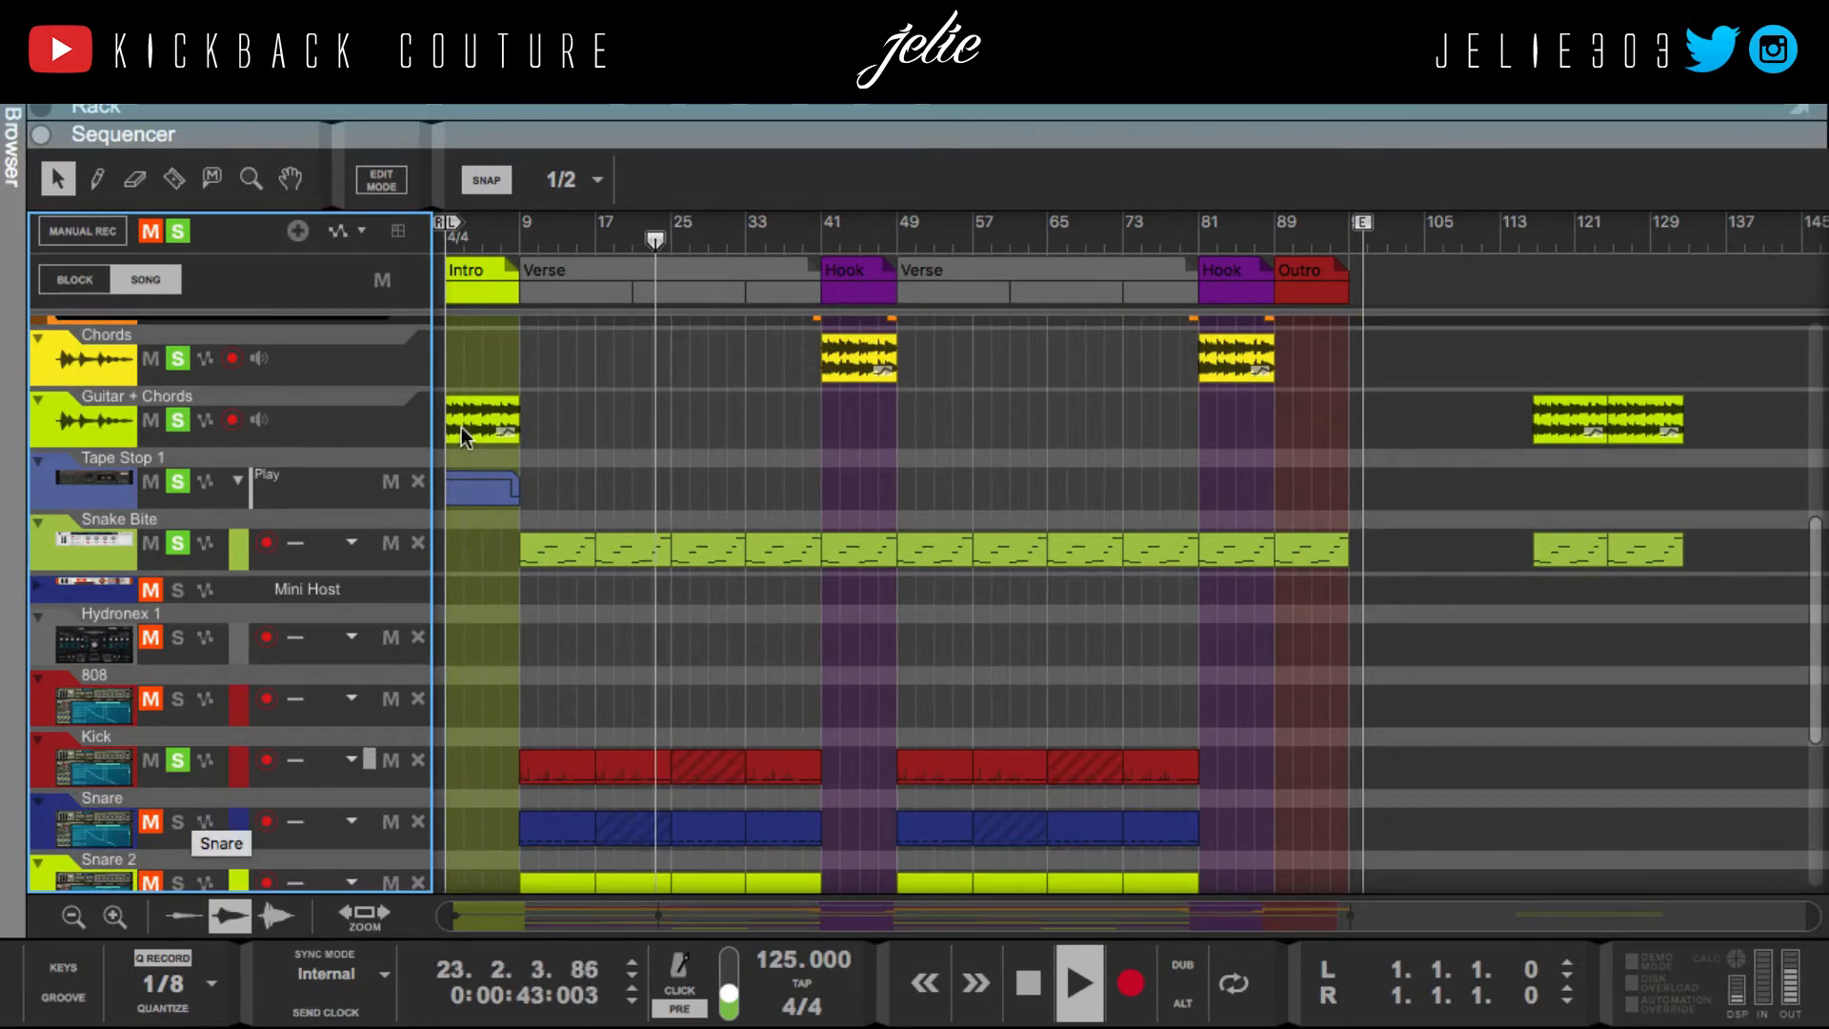
pyautogui.click(523, 231)
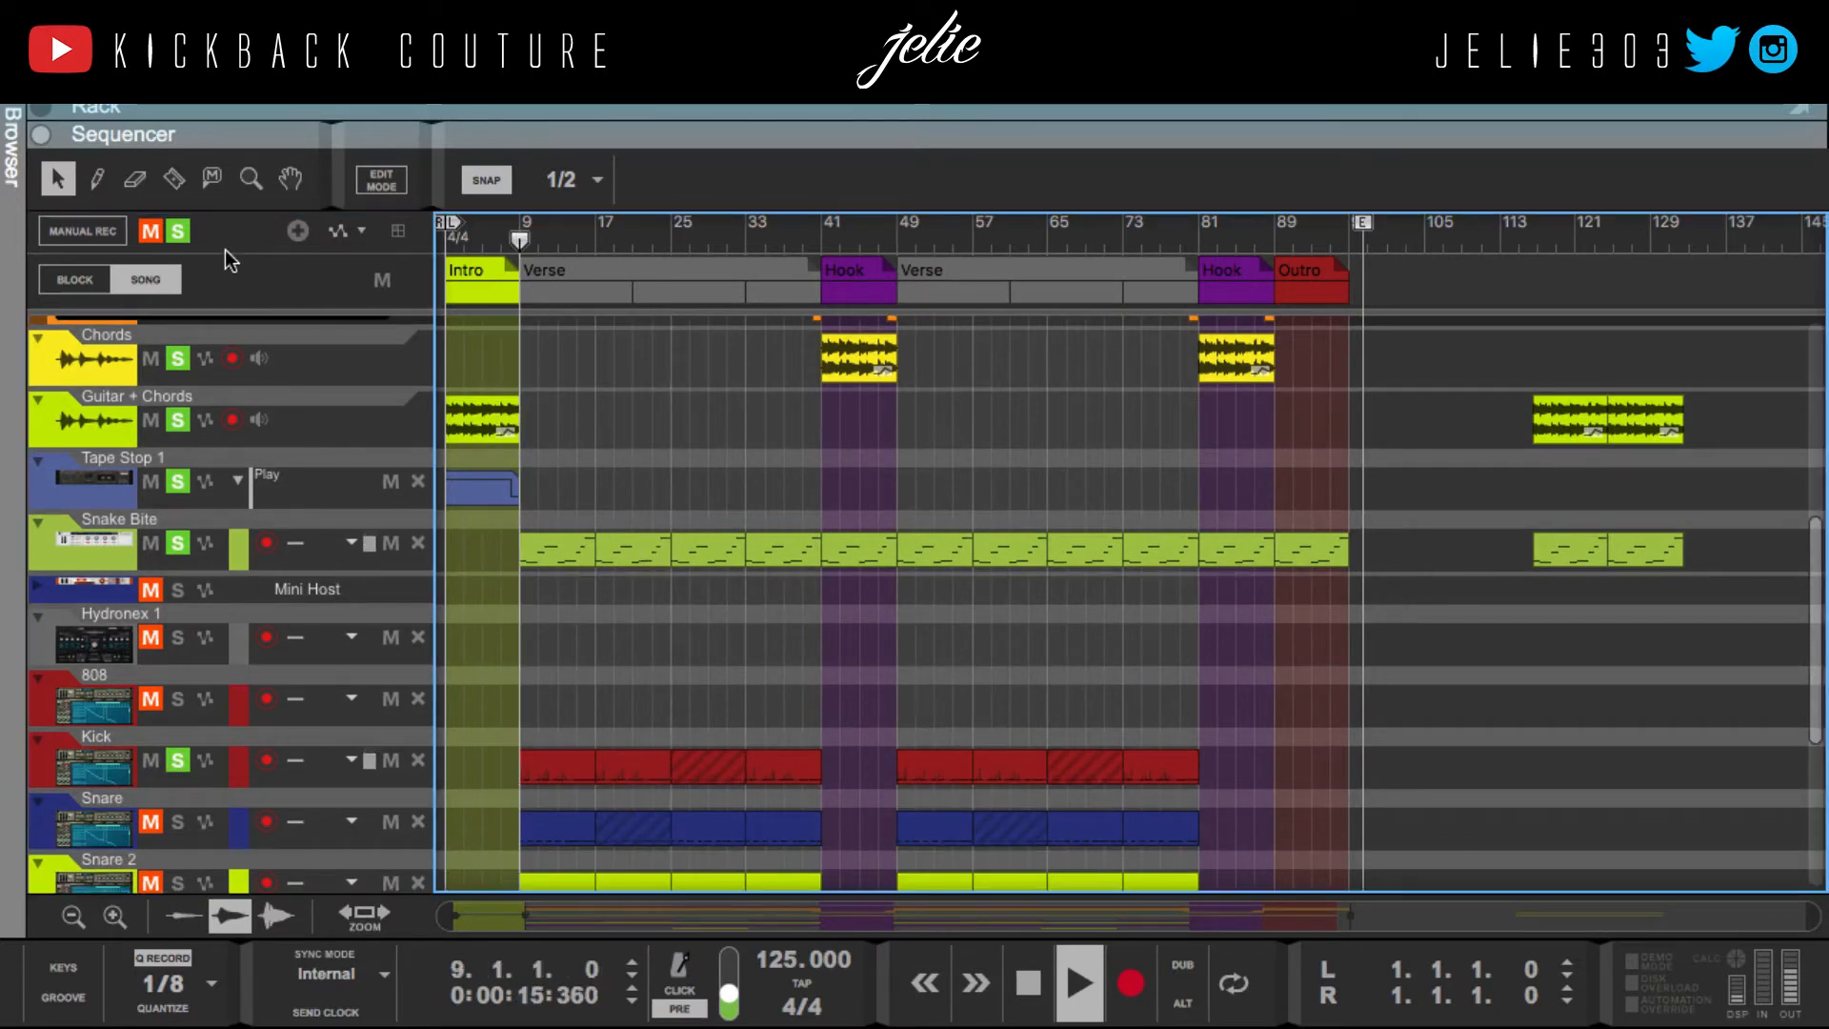
pyautogui.scroll(5, 204, 305)
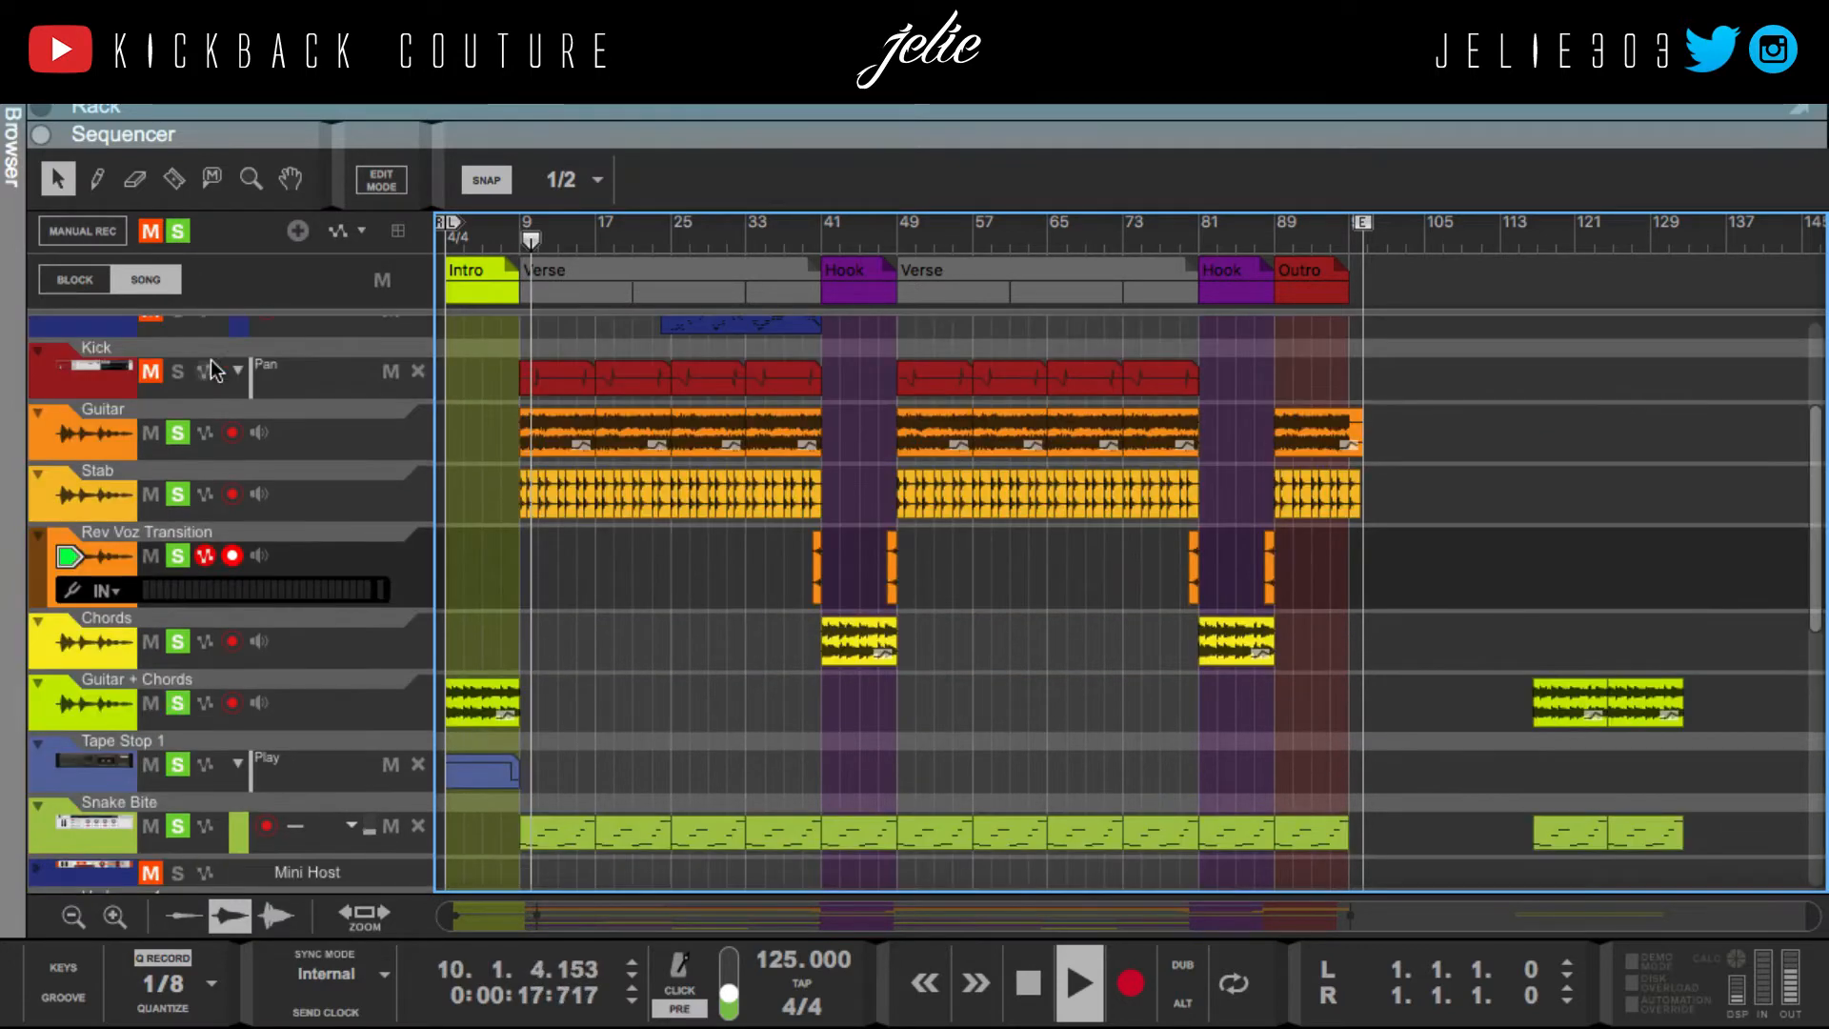
pyautogui.scroll(-5, 210, 599)
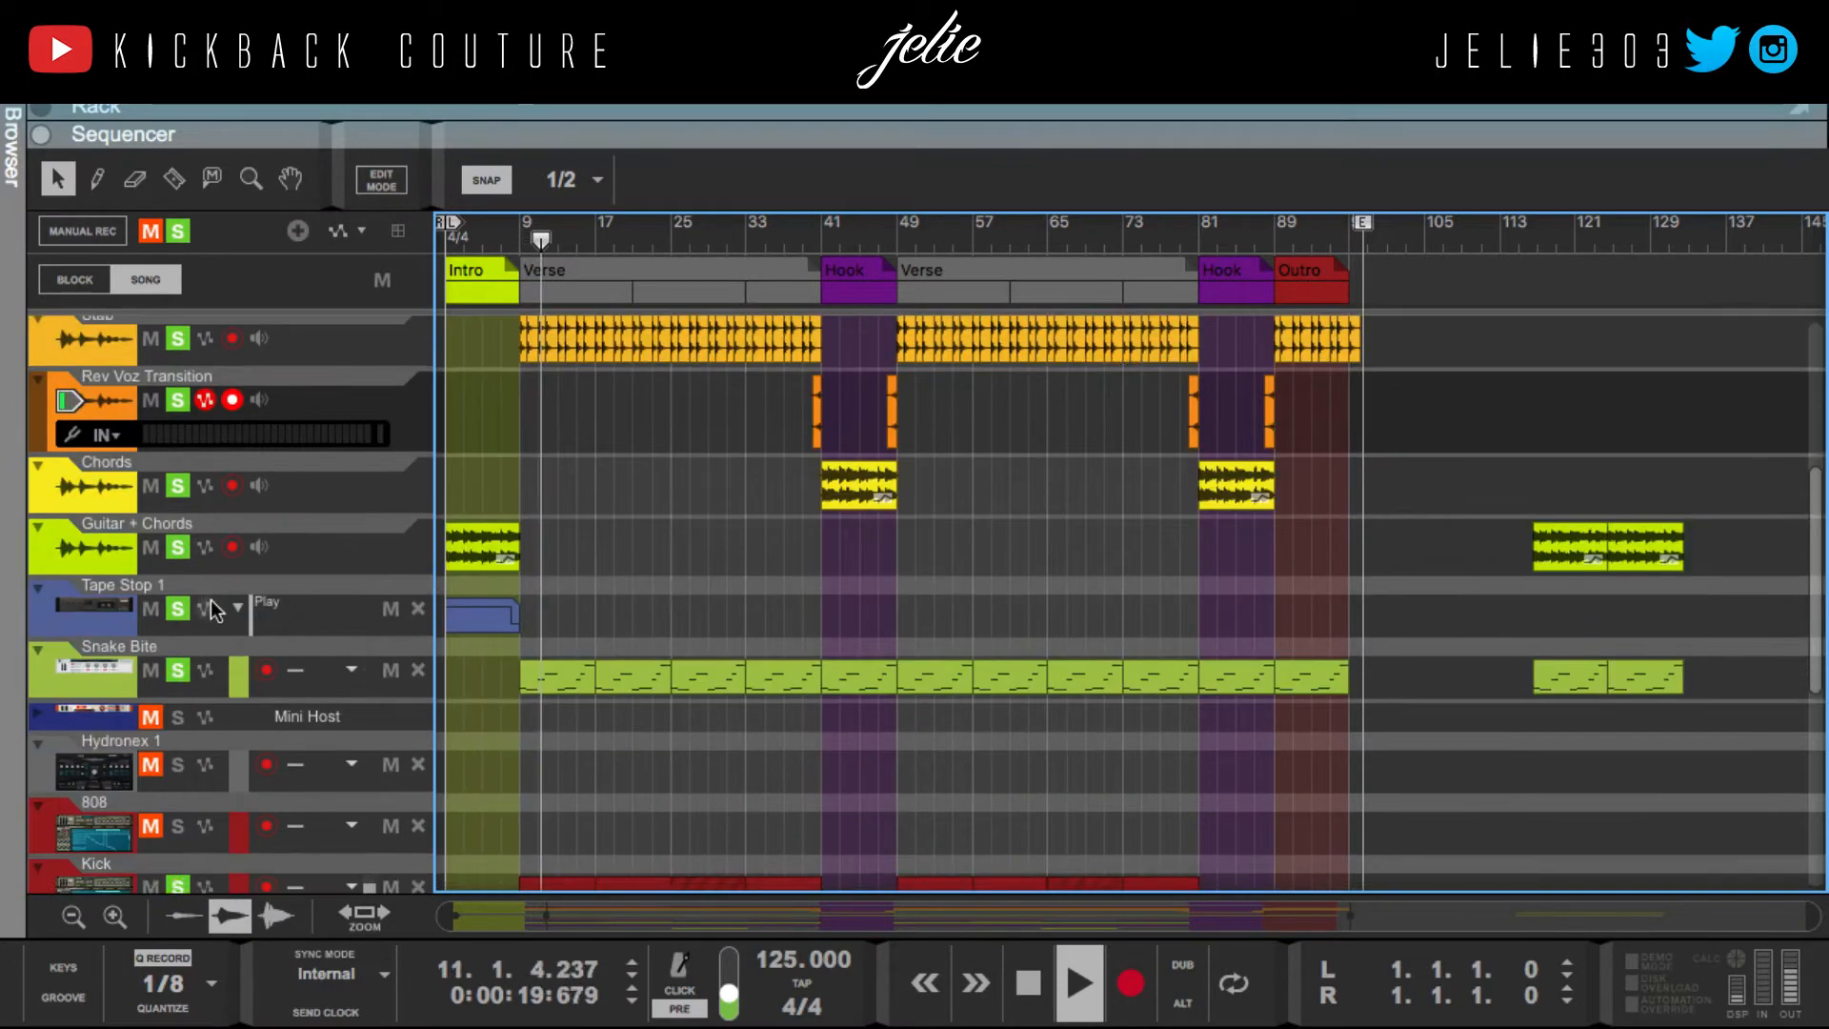
pyautogui.scroll(-2, 191, 634)
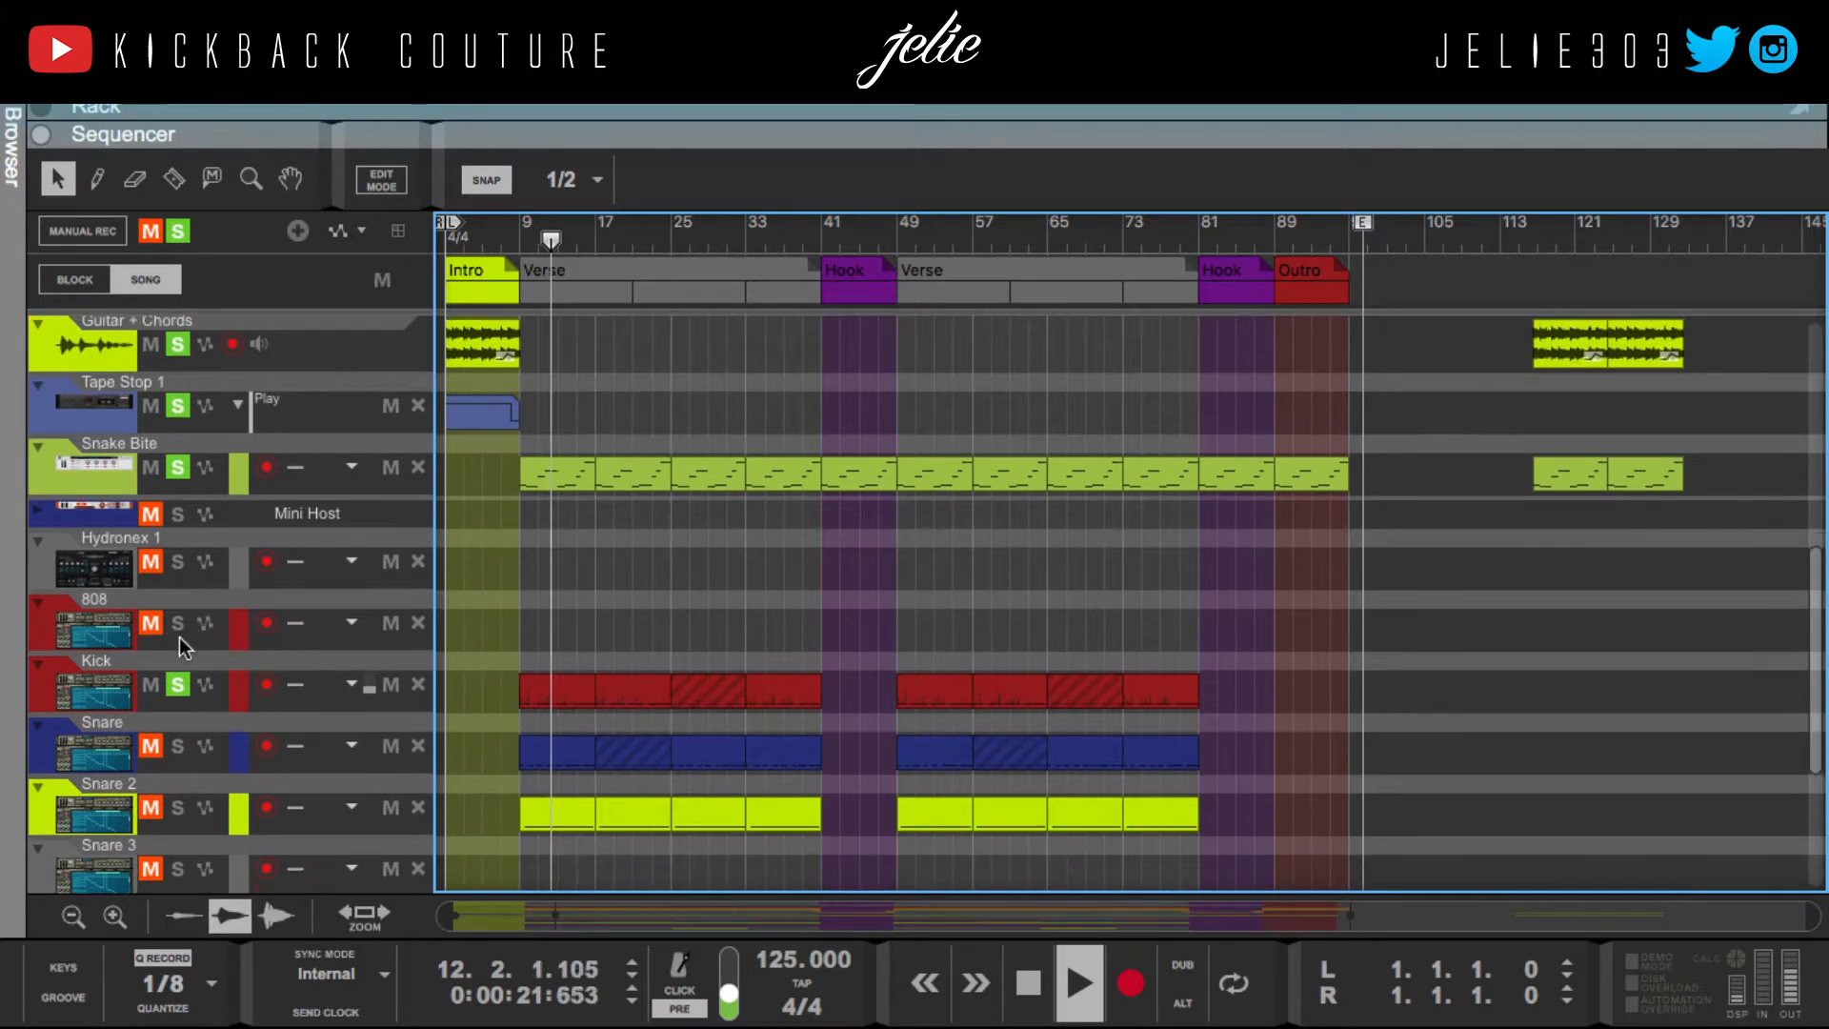
pyautogui.press('space')
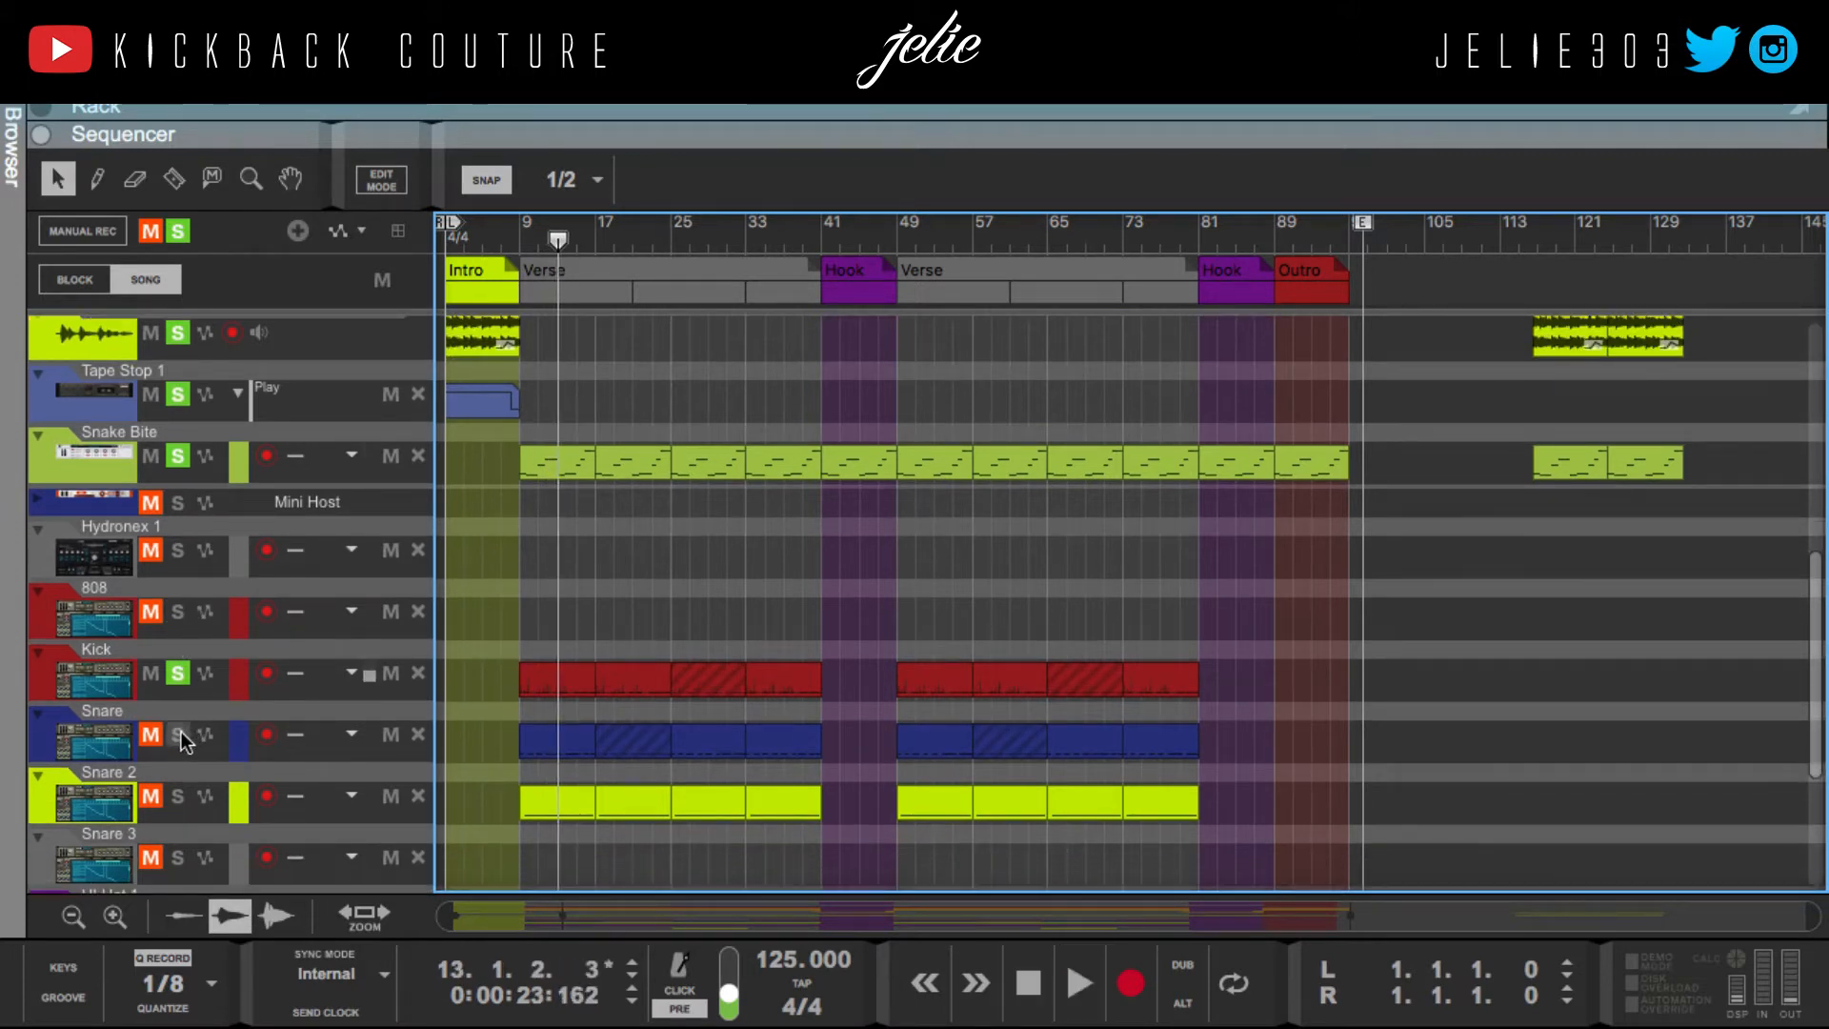
# Step: Add the Snare track to the solo and play the Verse from bar 9
pyautogui.click(179, 732)
pyautogui.click(520, 229)
pyautogui.press('space')
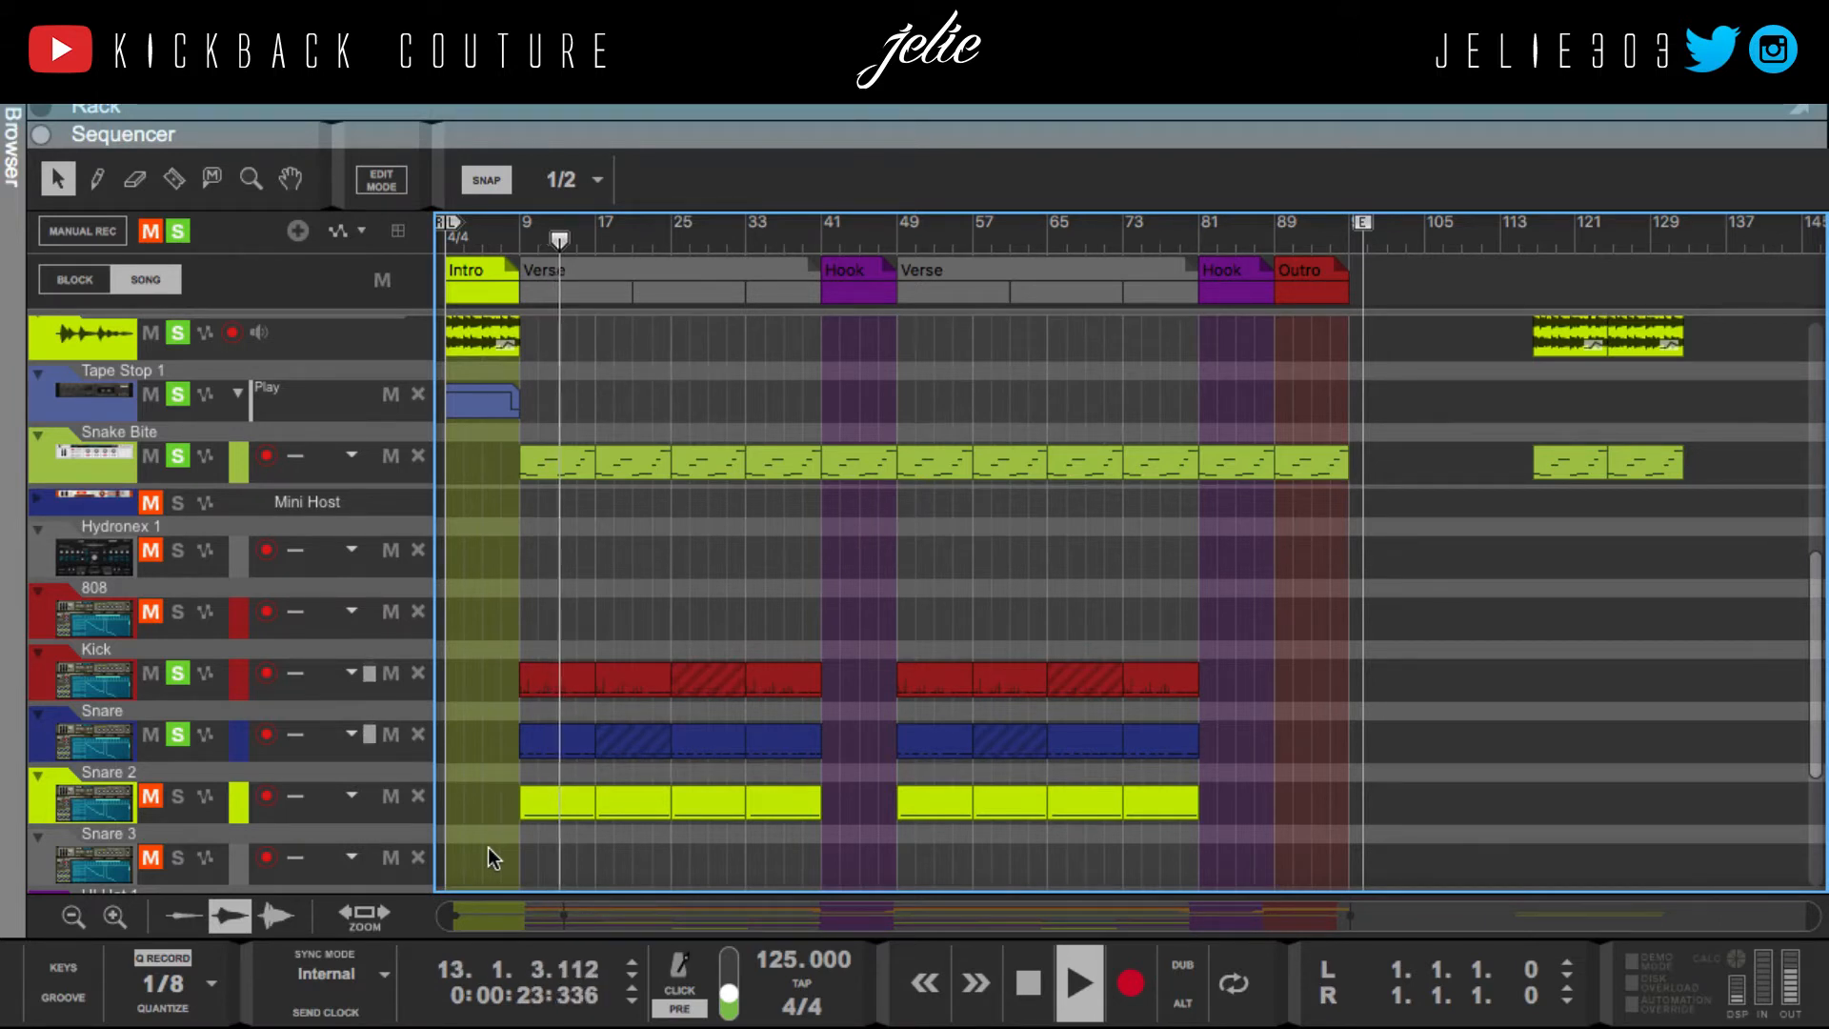
# Step: Add the Snare 2 and HI Hat 1 tracks to the solo during playback, and stop playback
pyautogui.click(179, 797)
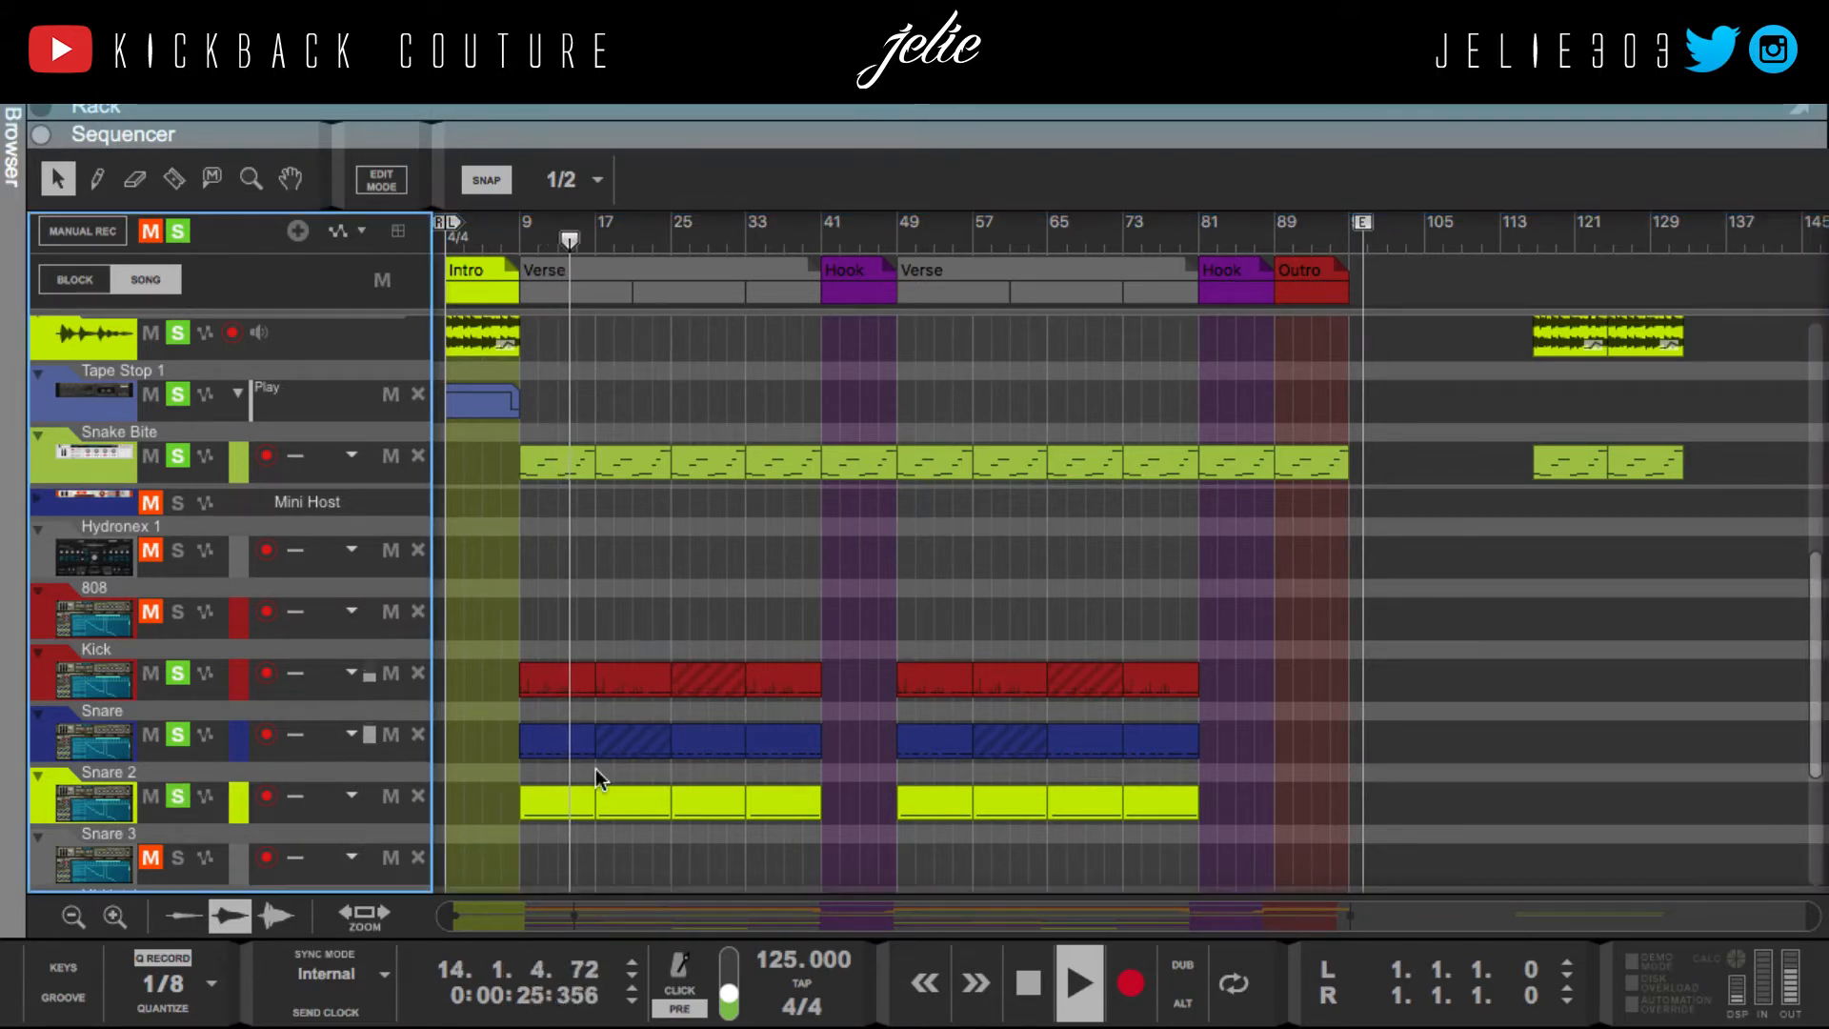
pyautogui.scroll(-4, 568, 825)
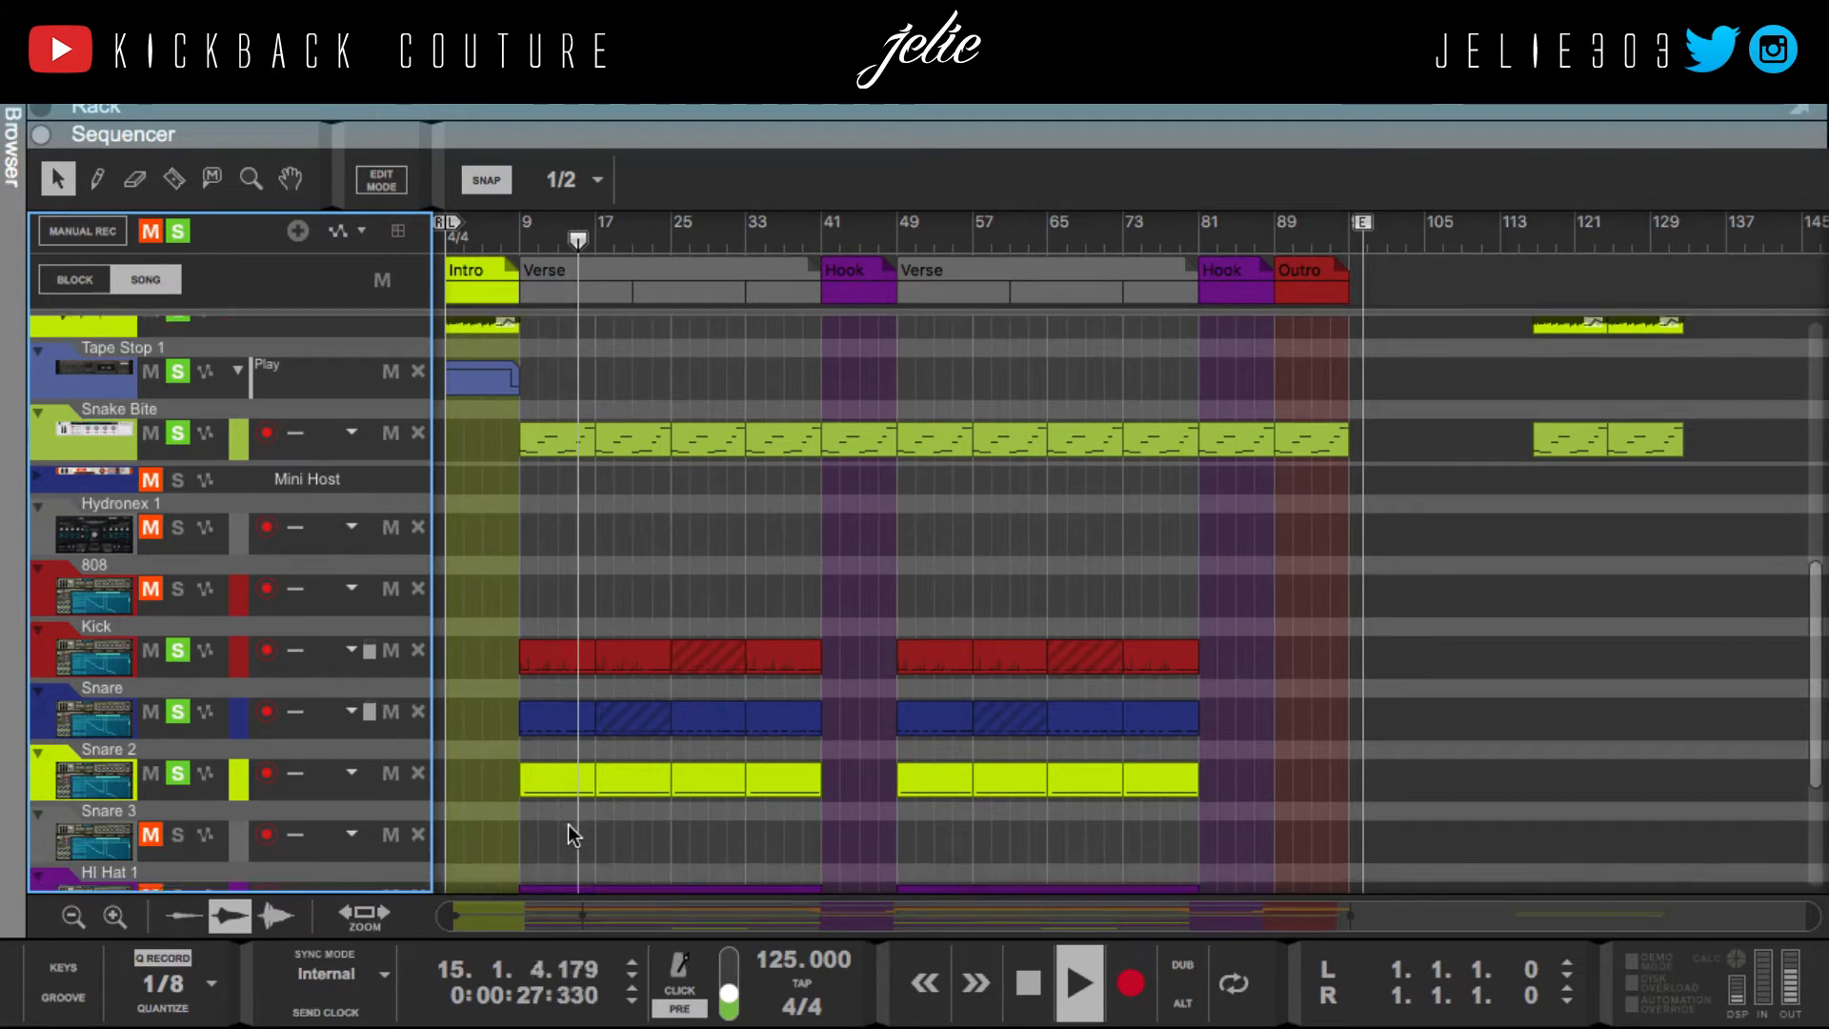
pyautogui.scroll(-3, 568, 825)
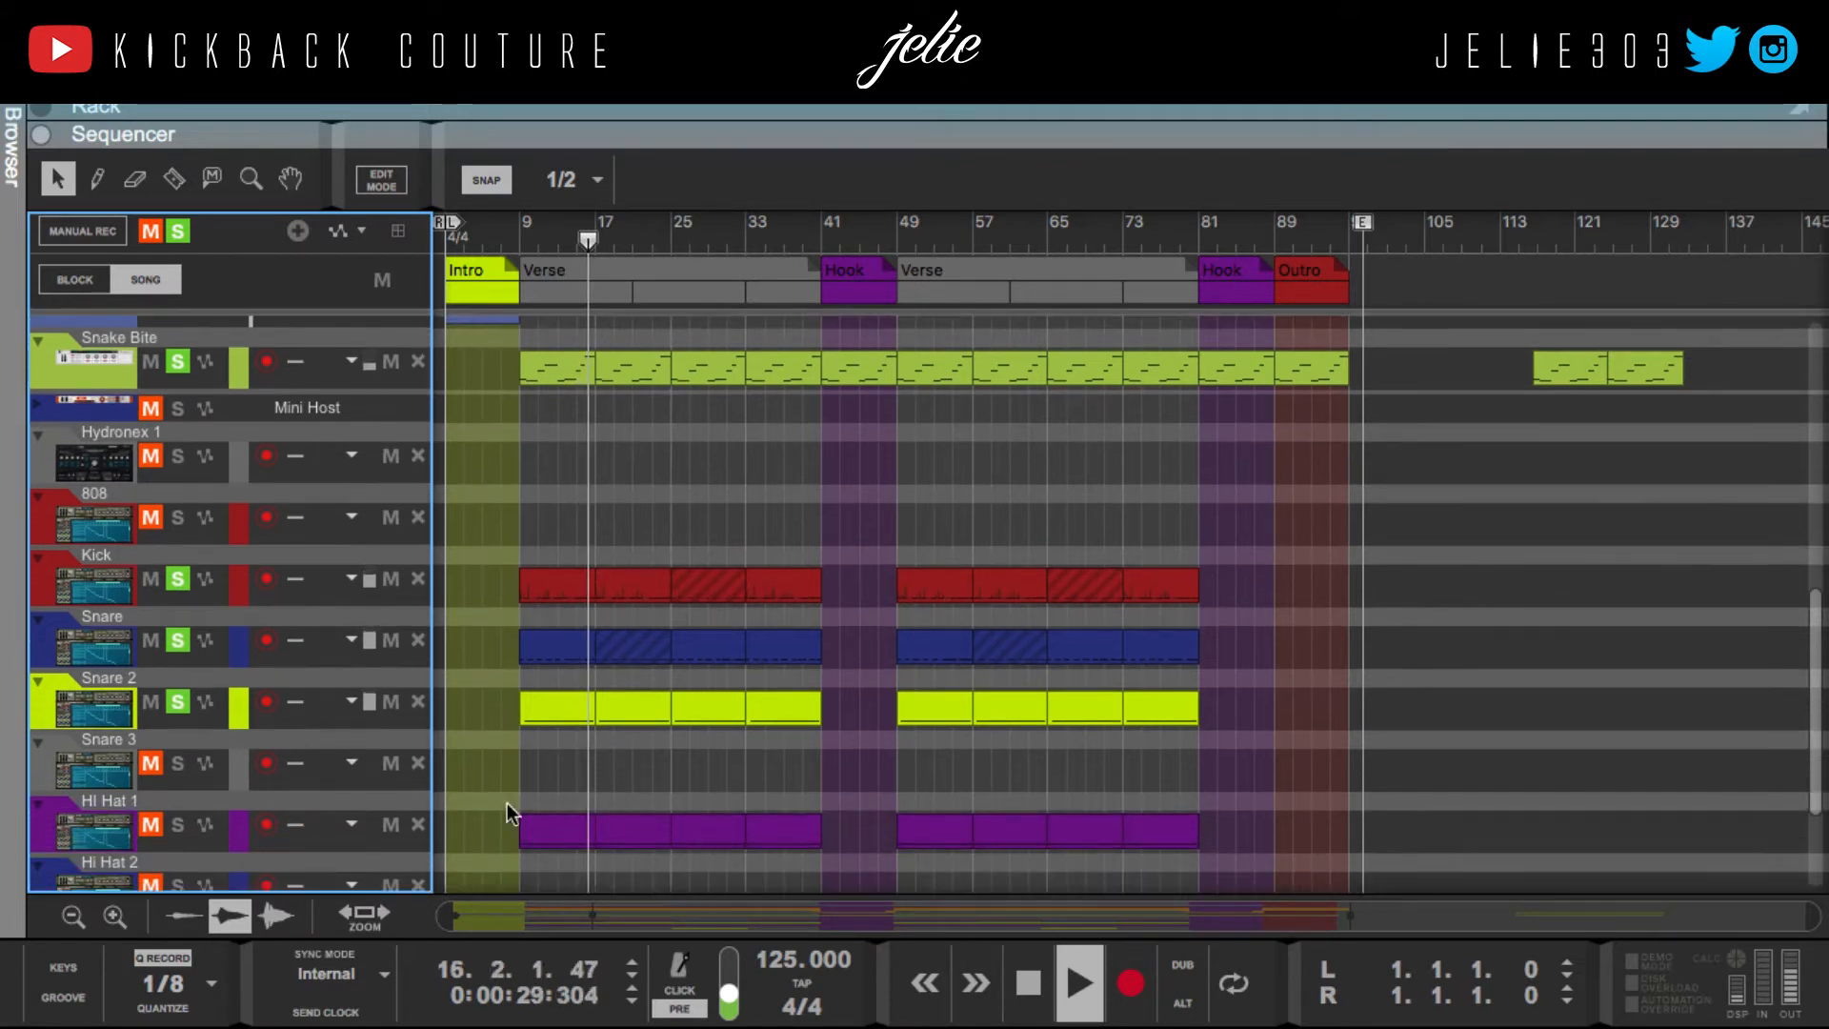
pyautogui.click(181, 820)
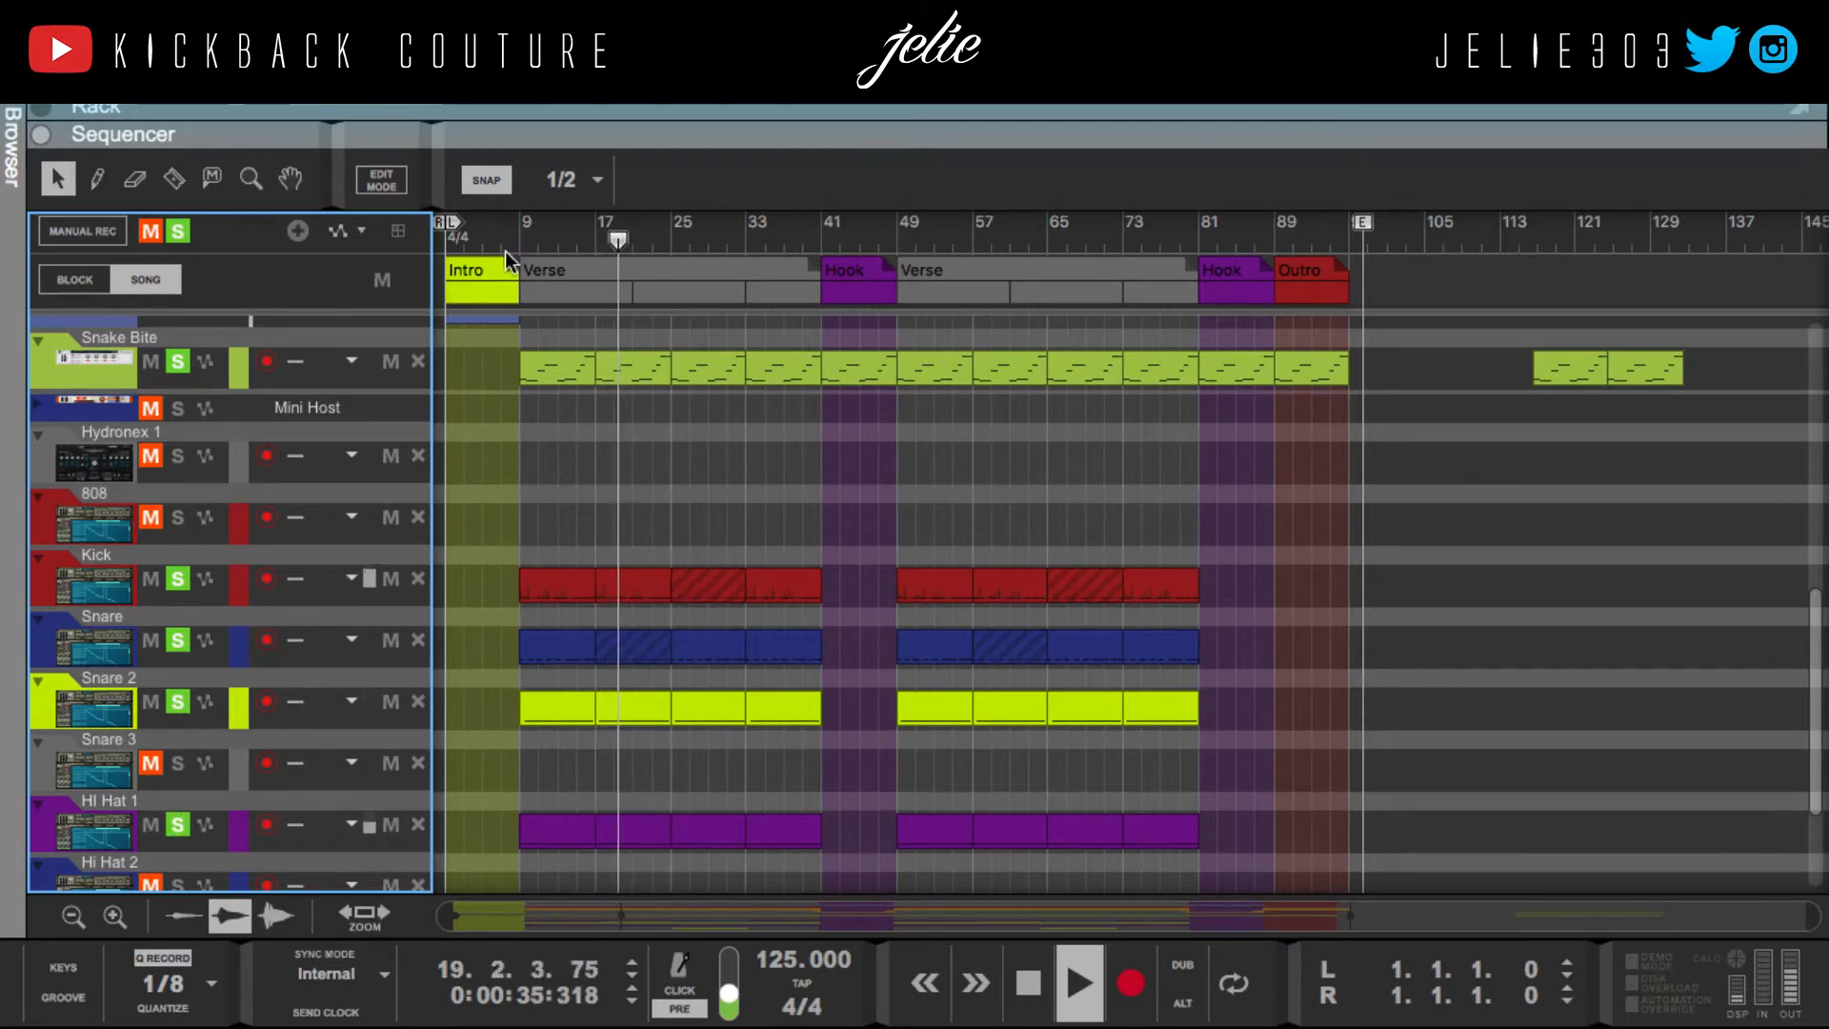
pyautogui.press('space')
# Step: Clear all solos, solo only the HI Hat 1 track while playing from bar 9, and unsolo it after stopping
pyautogui.click(177, 230)
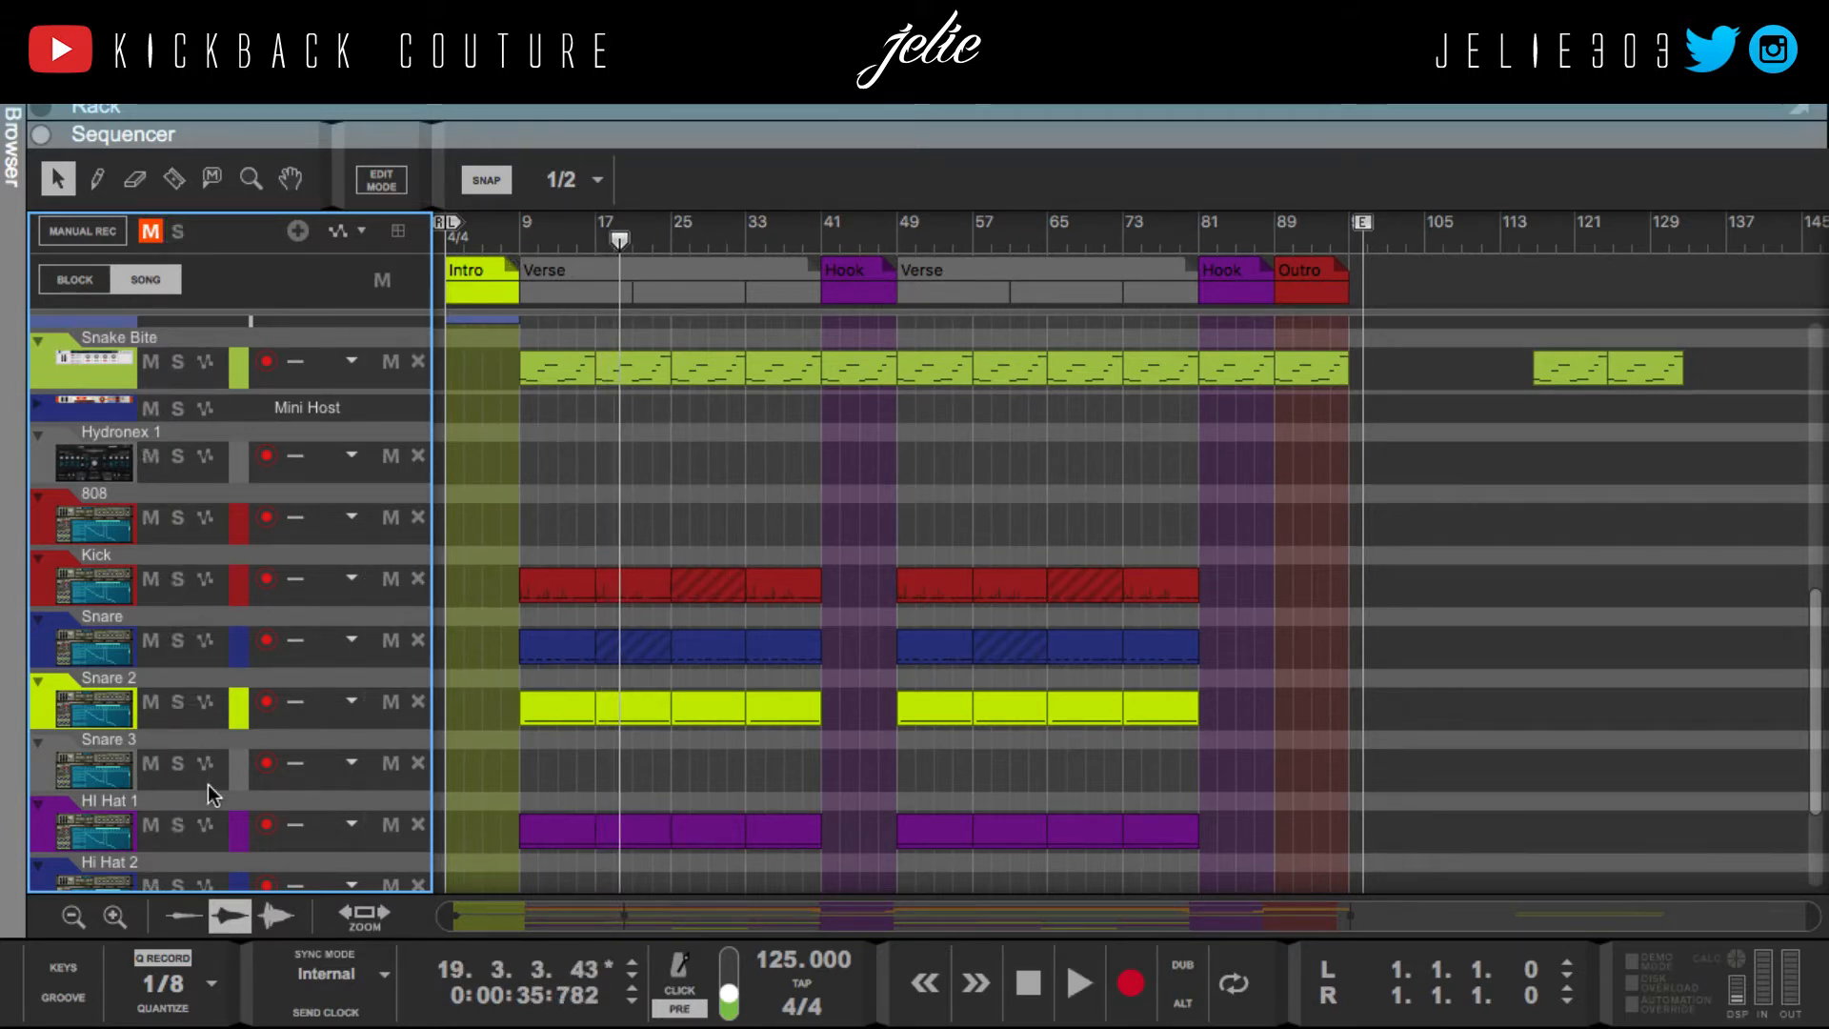
pyautogui.click(177, 824)
pyautogui.click(521, 231)
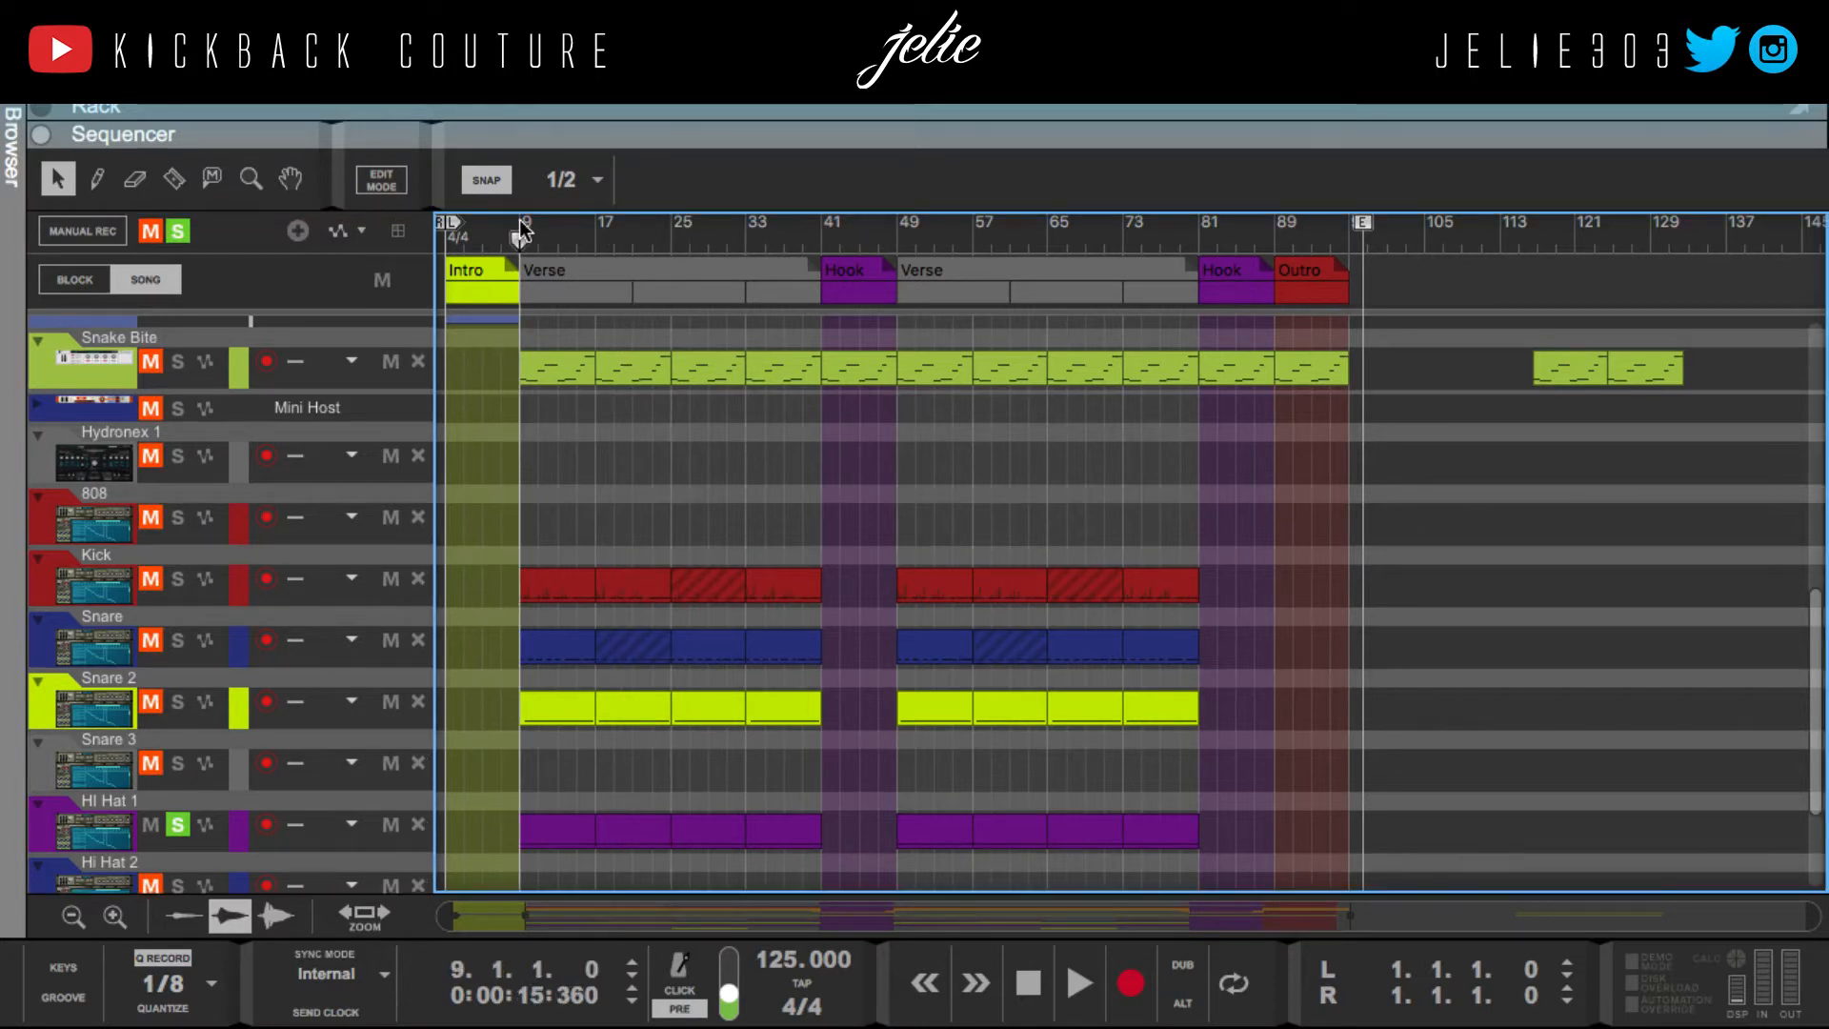
pyautogui.press('space')
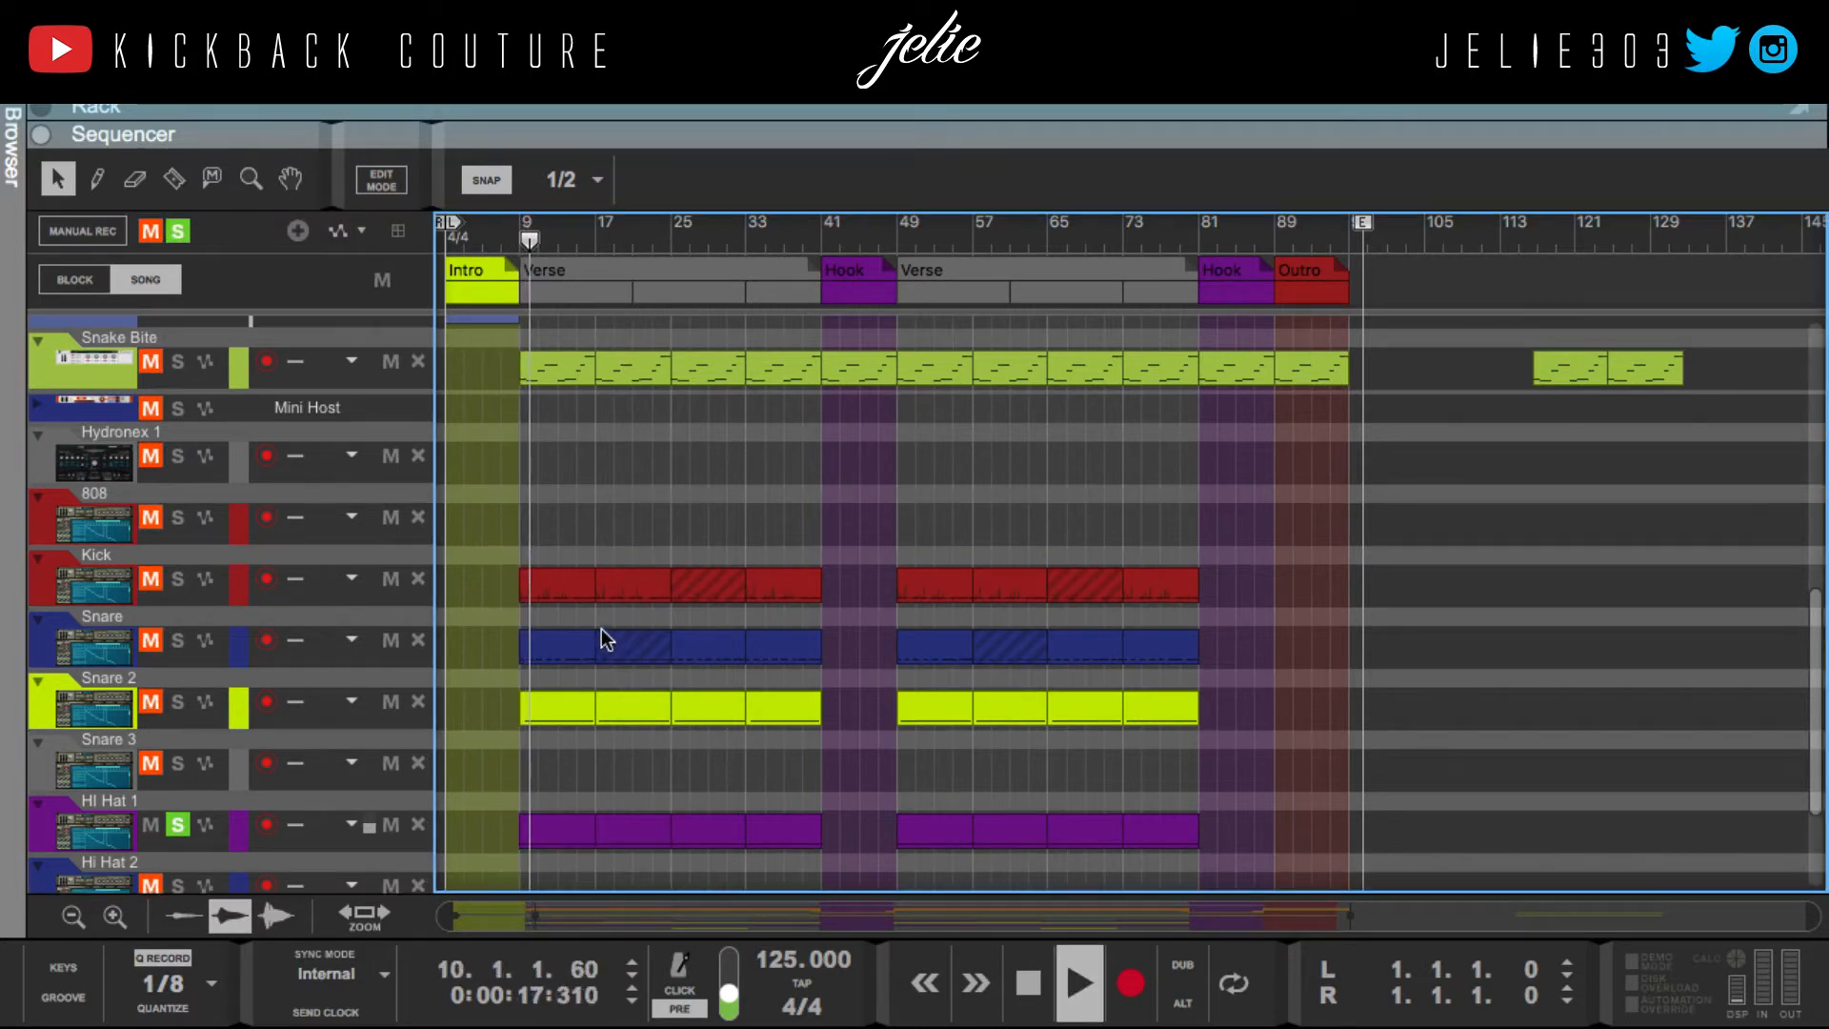
pyautogui.scroll(-3, 602, 628)
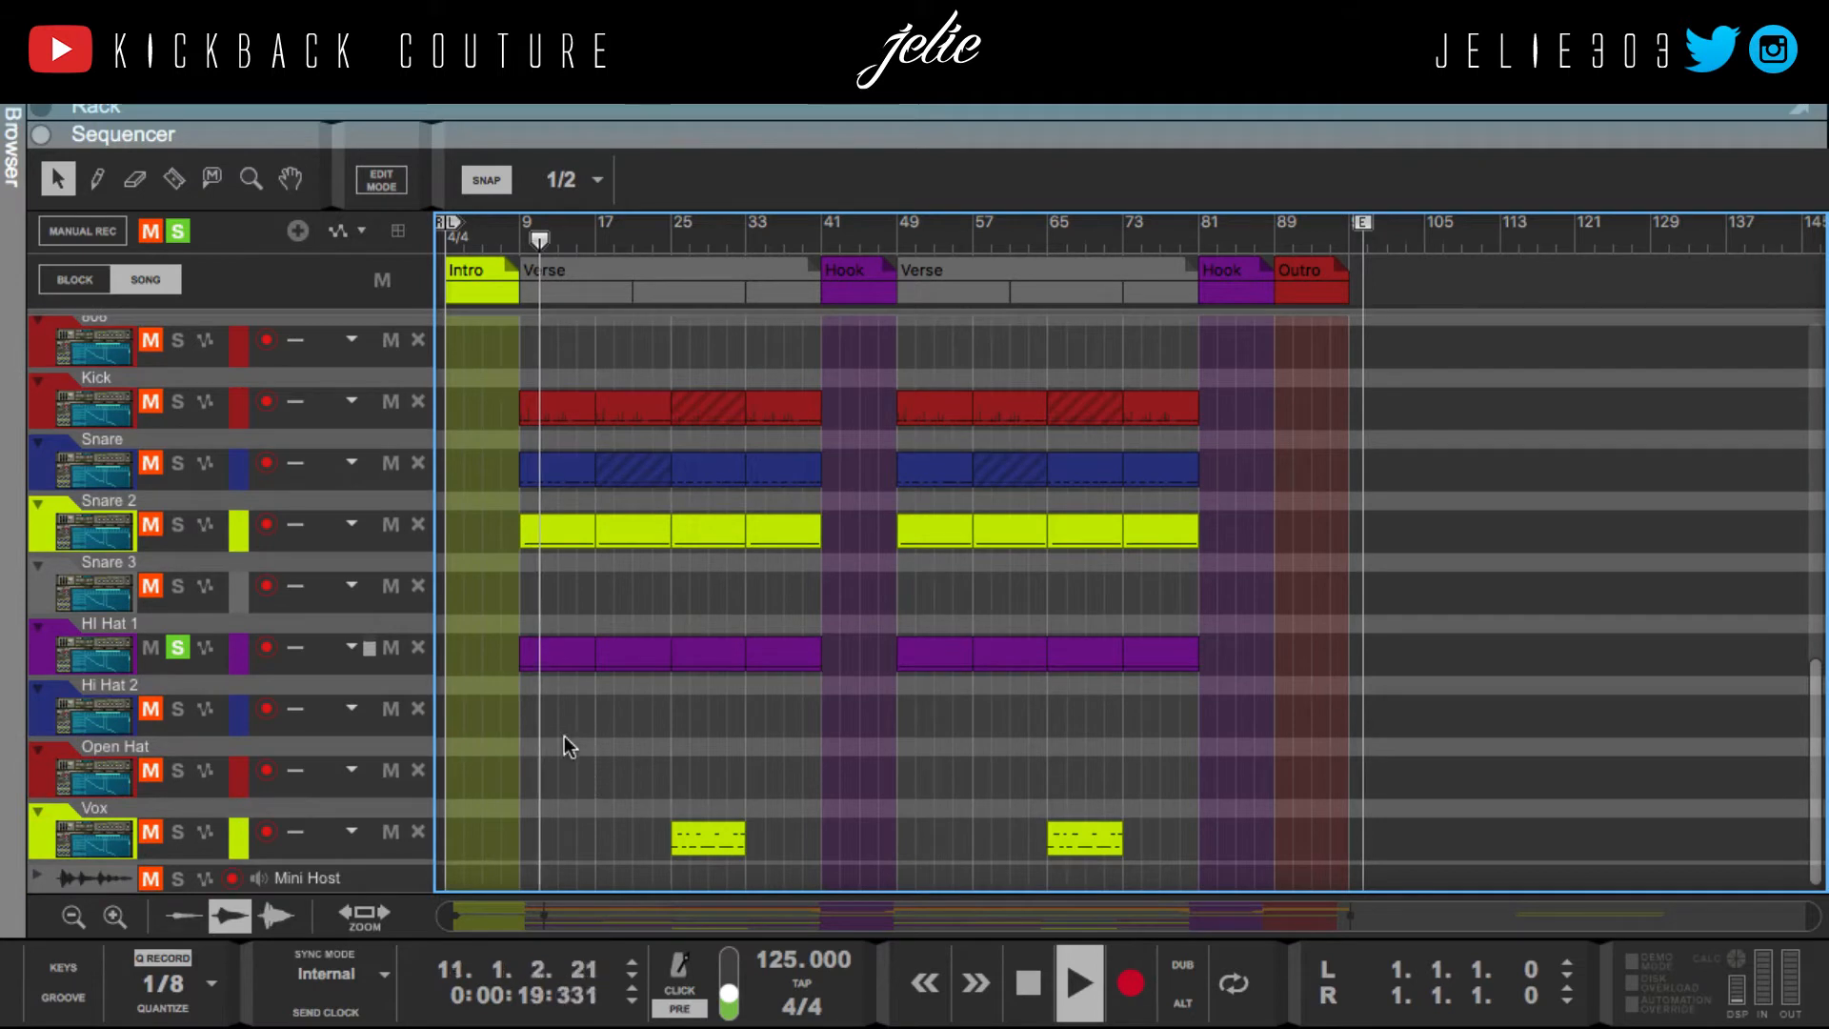
pyautogui.press('space')
pyautogui.click(178, 647)
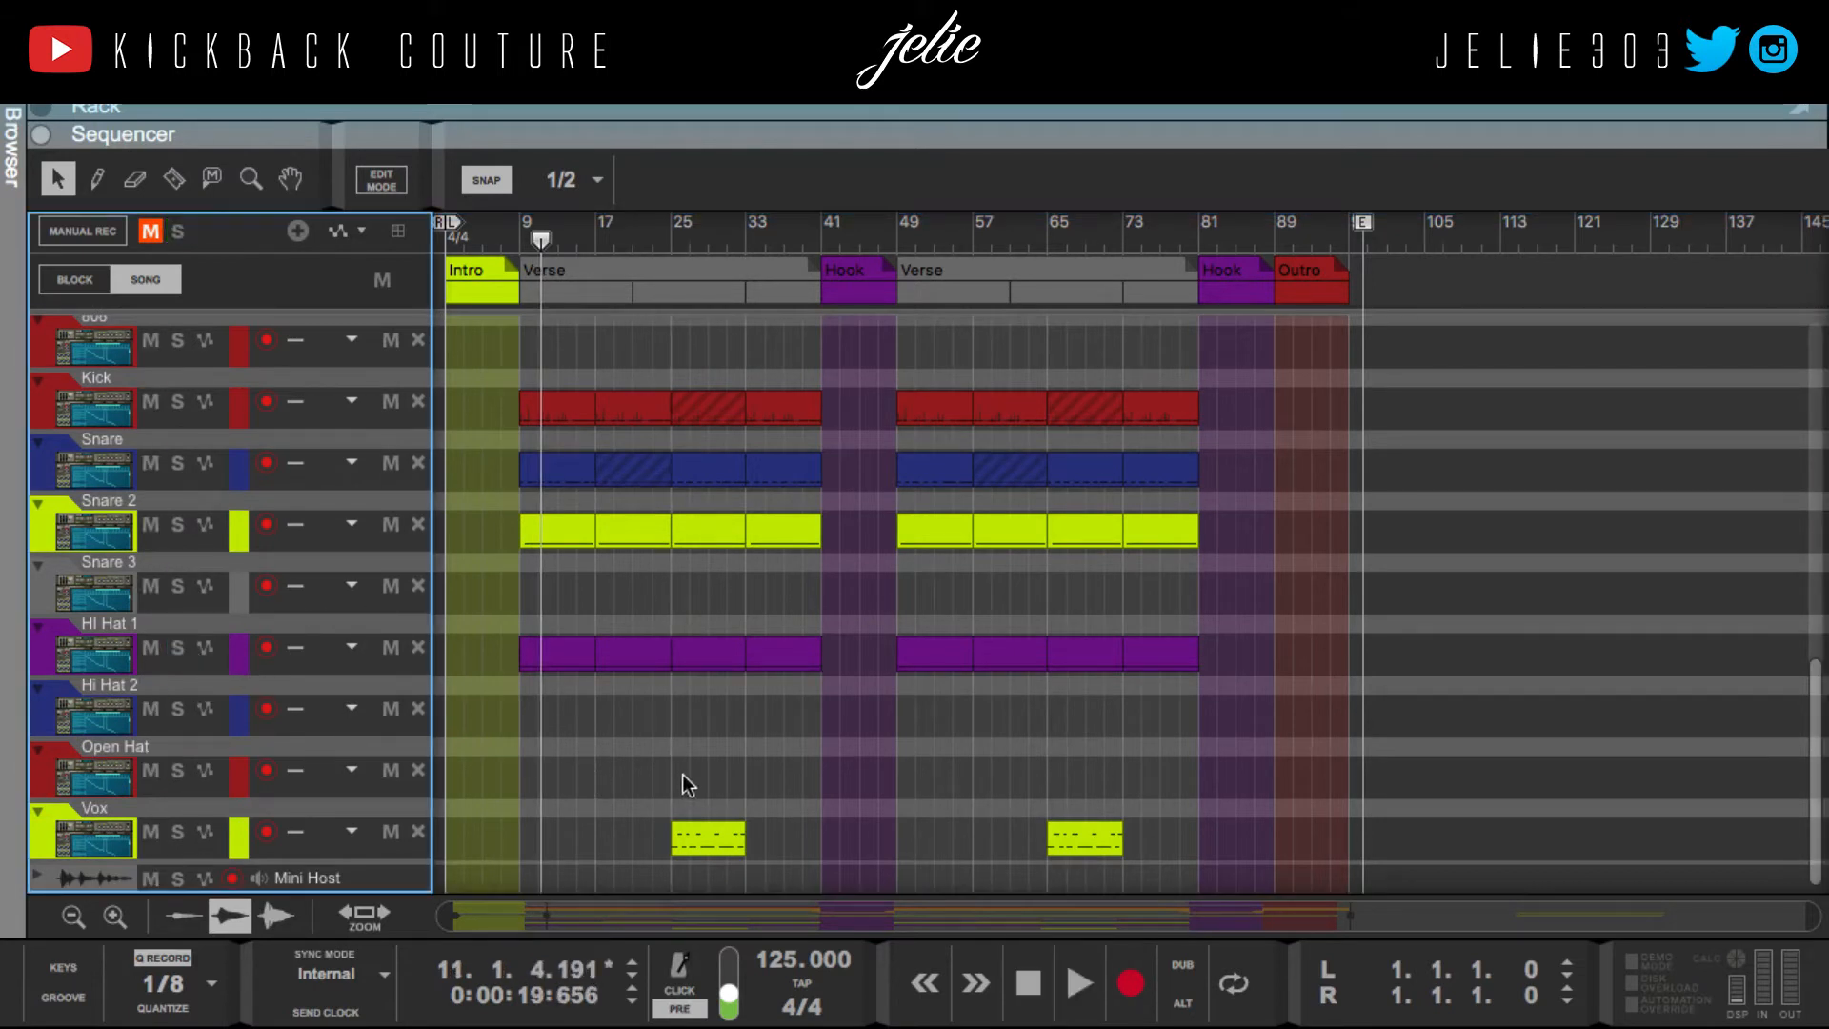
# Step: Play the mix without any solos from bar 25, where the Vox clip starts, and stop after bar 33
pyautogui.moveTo(672, 234); pyautogui.dragTo(672, 229)
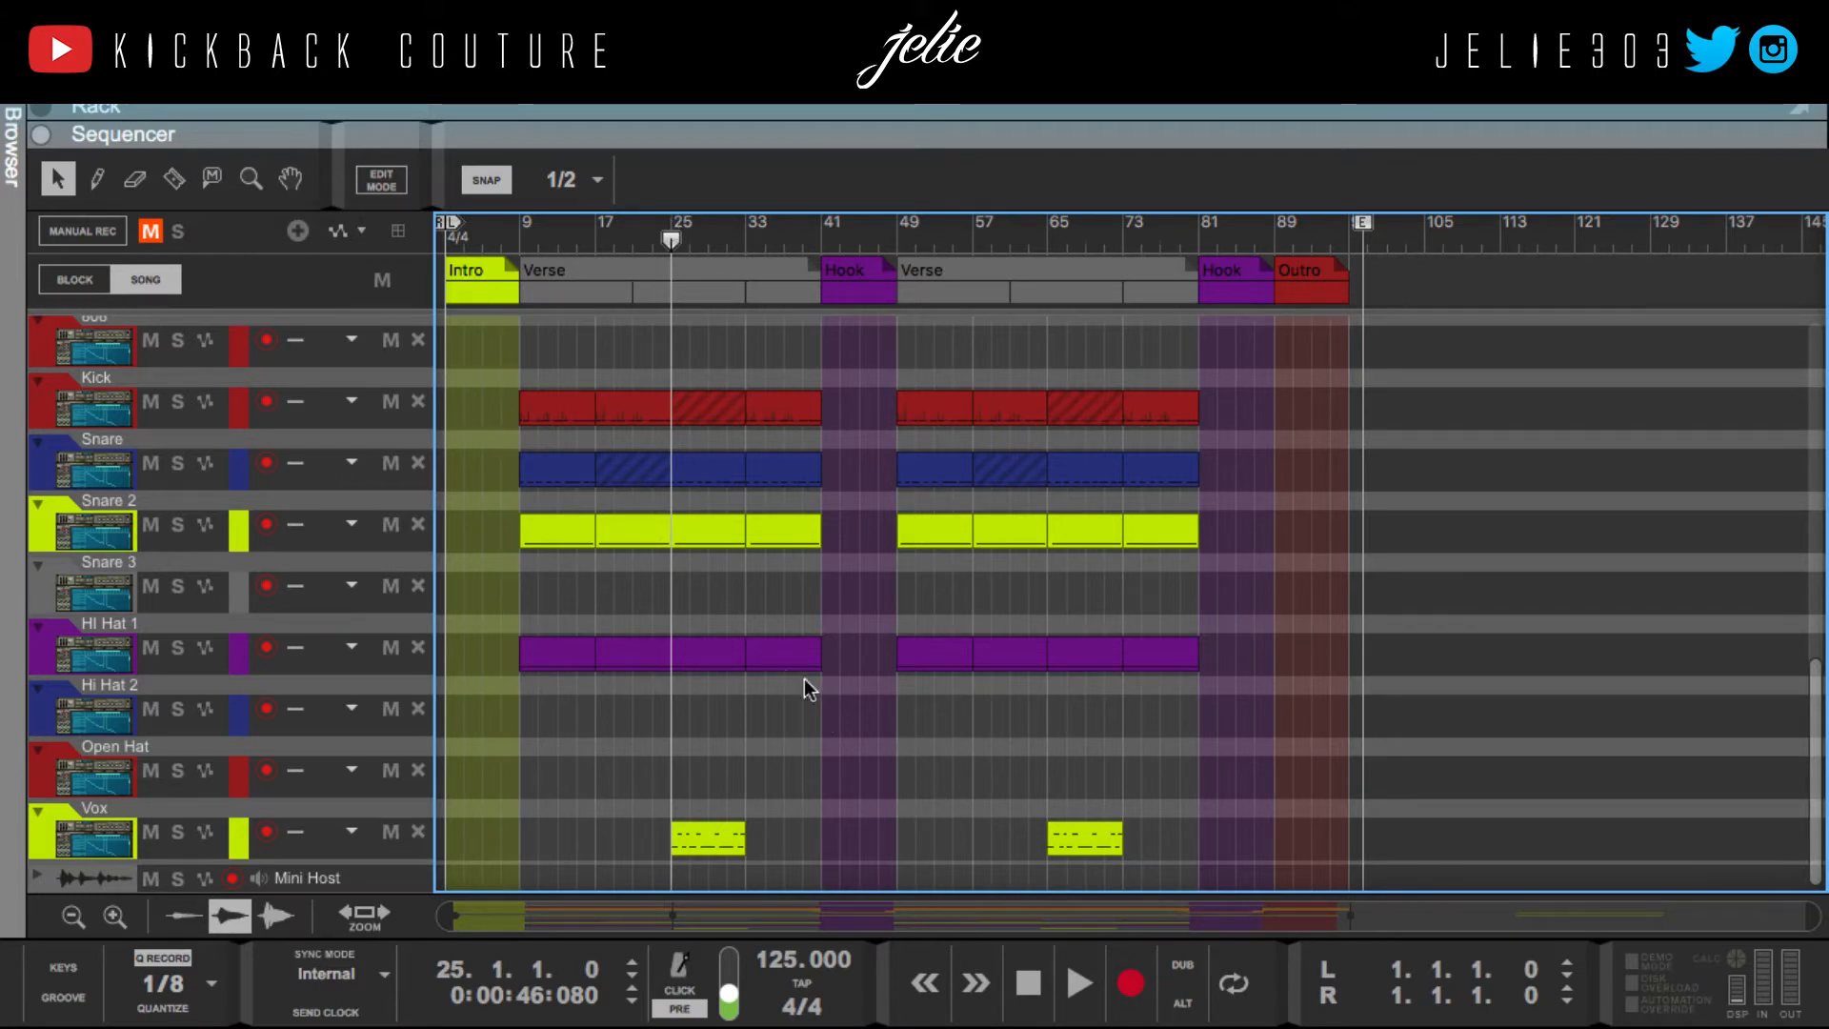
pyautogui.press('space')
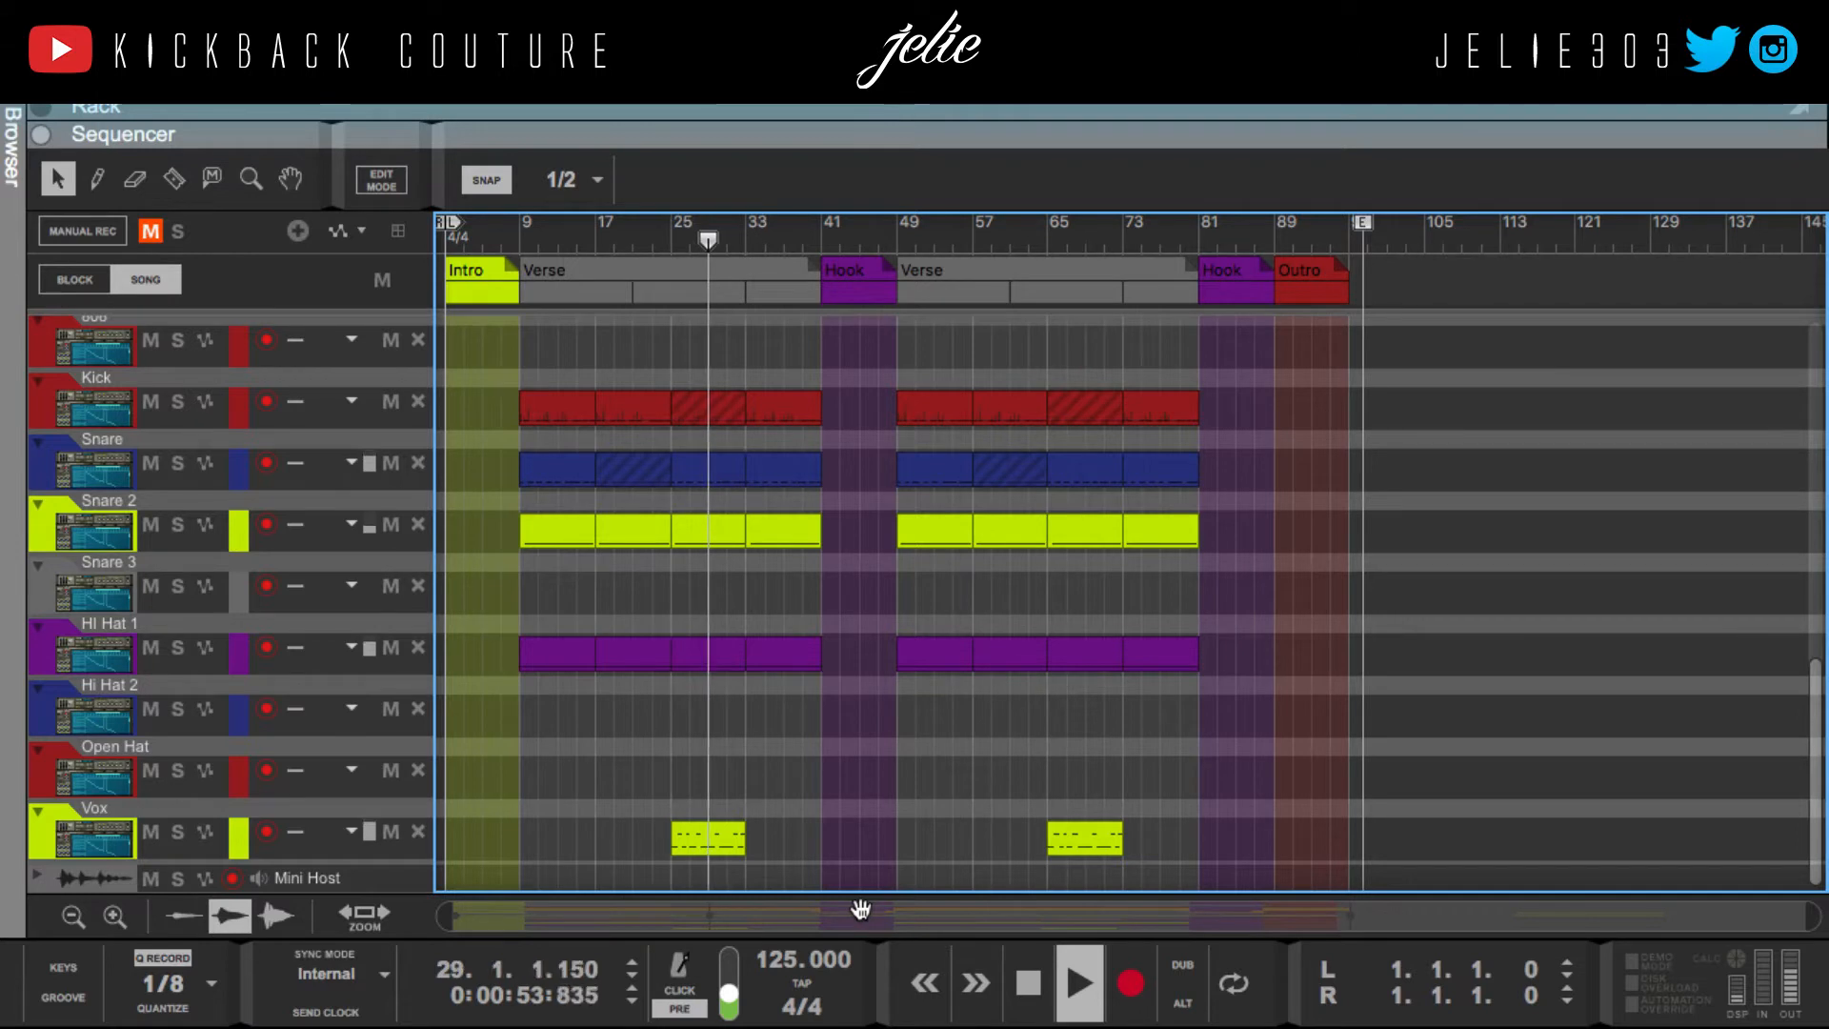
pyautogui.scroll(1, 843, 840)
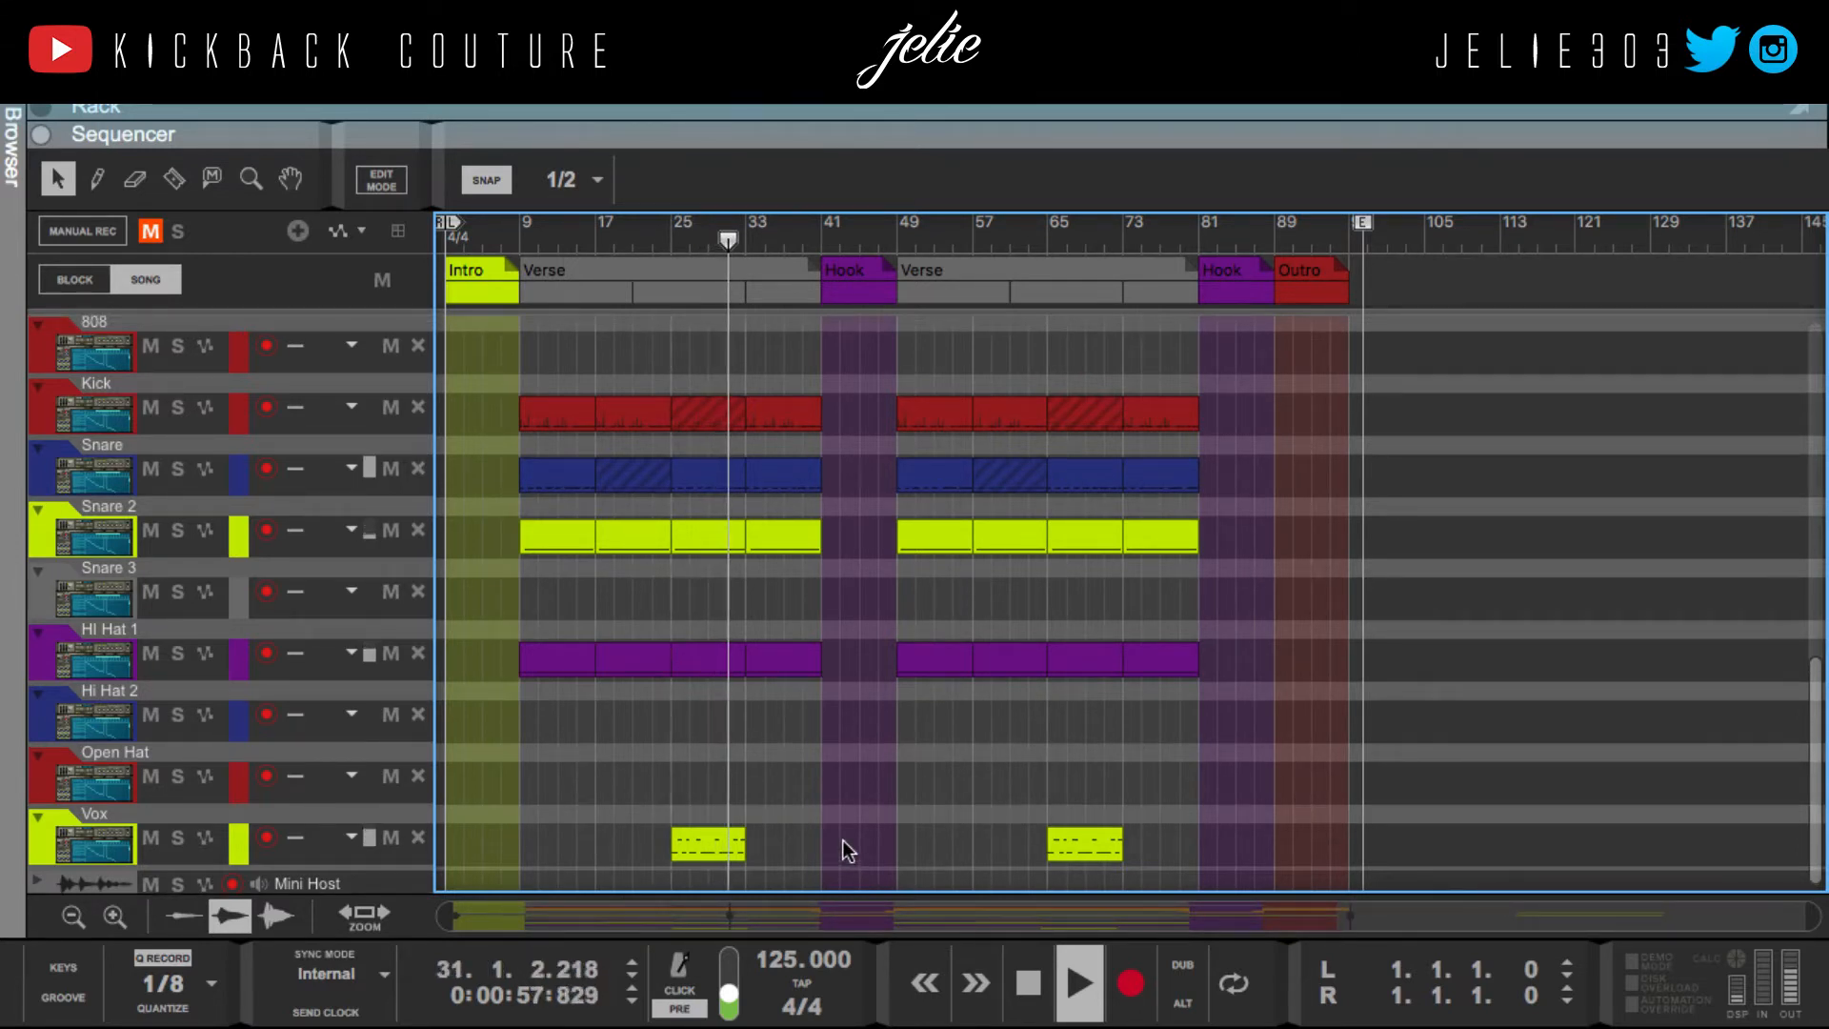
pyautogui.scroll(2, 843, 840)
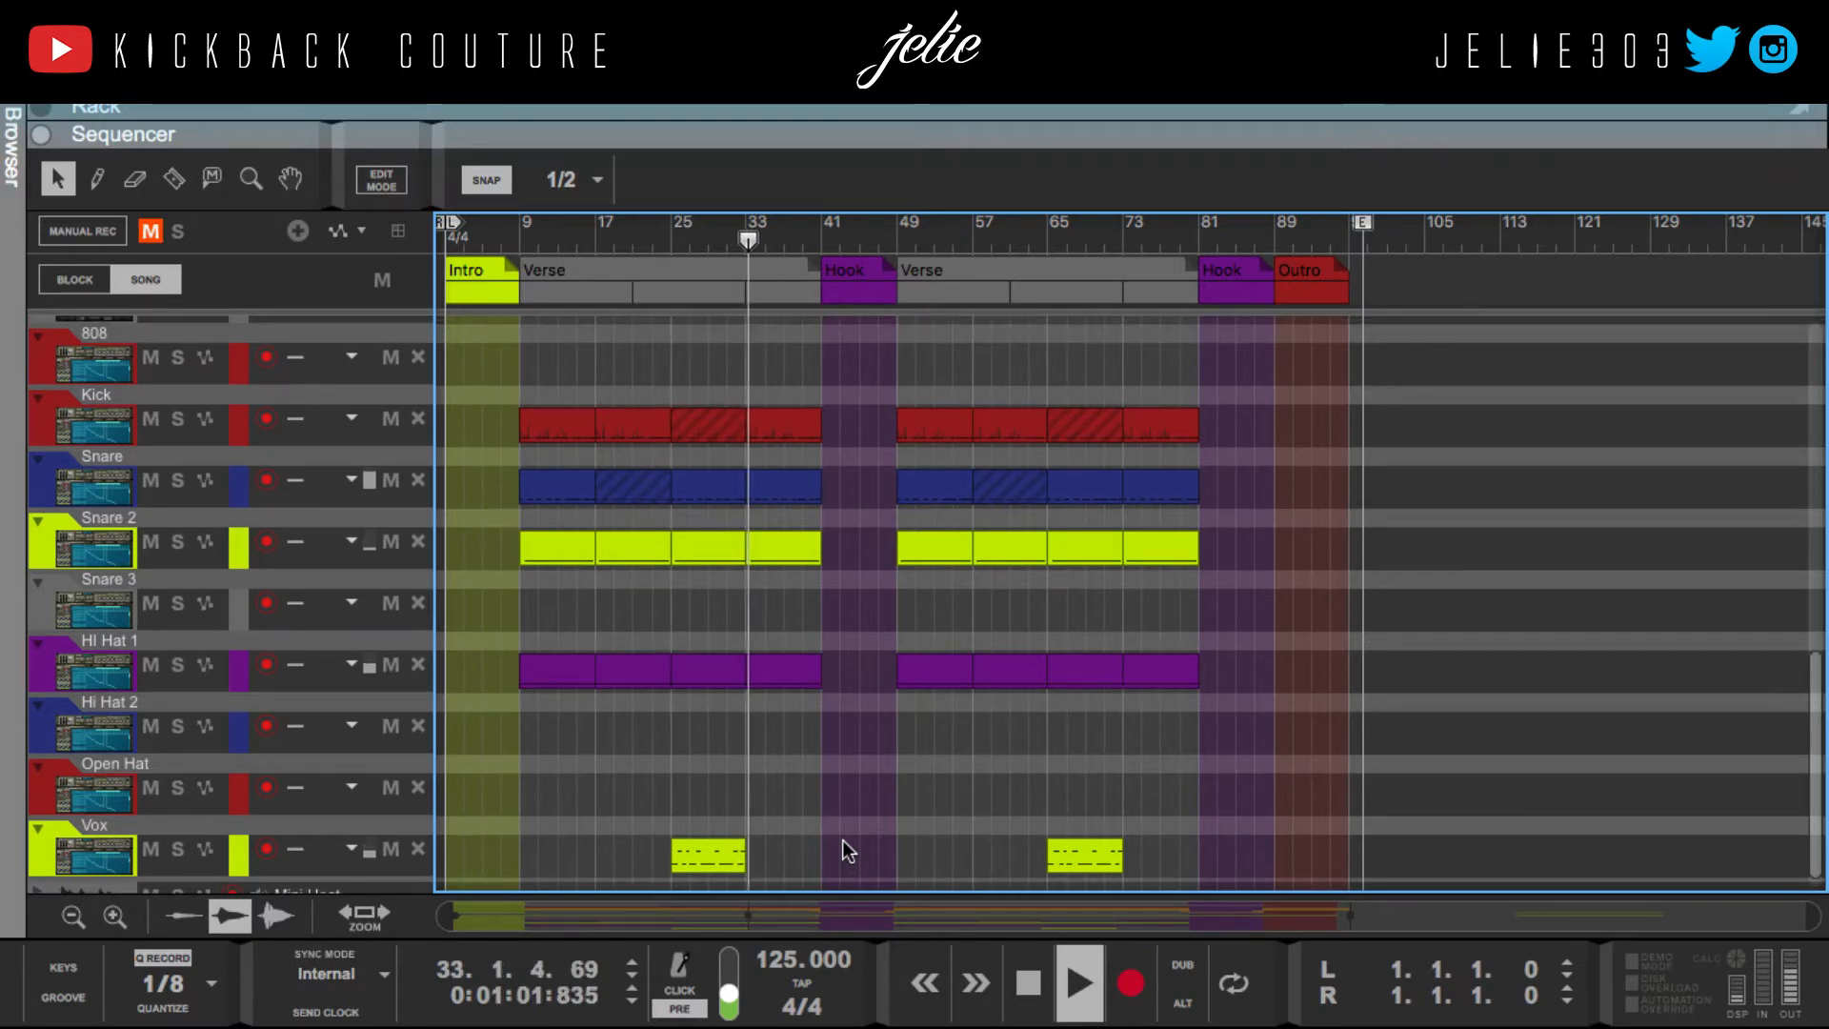
pyautogui.scroll(15, 843, 840)
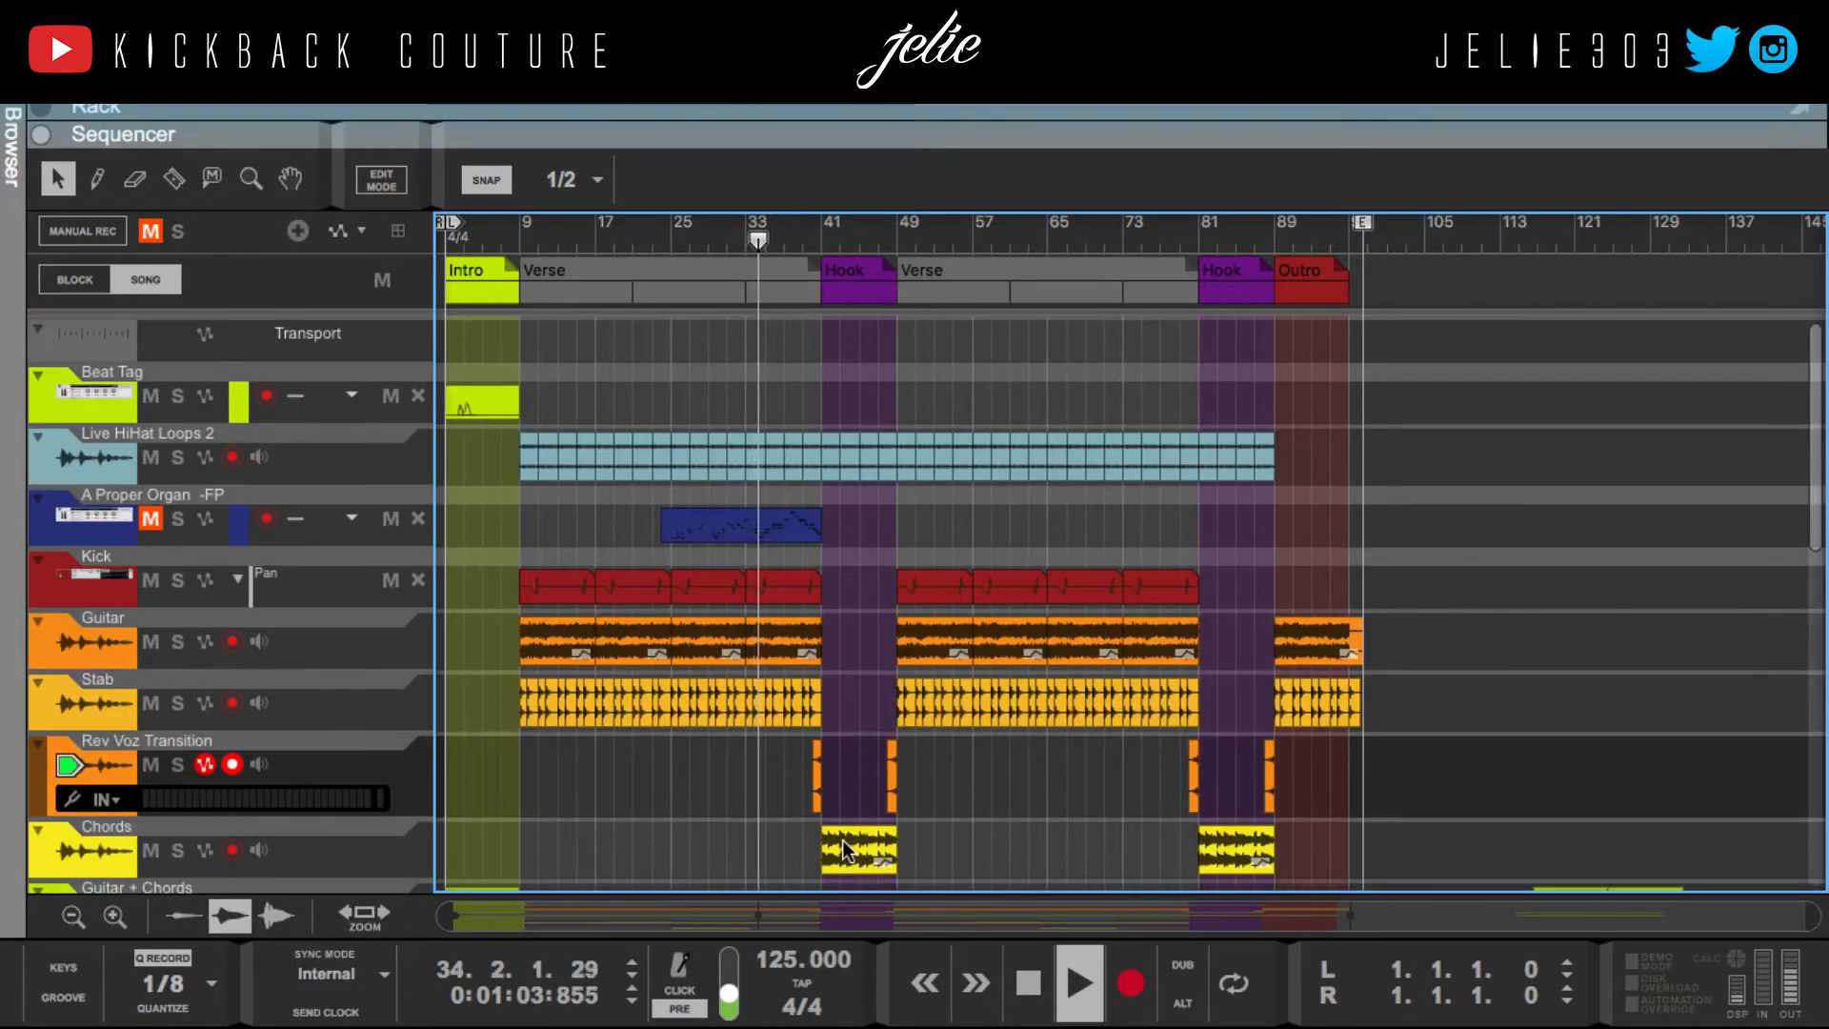
pyautogui.press('space')
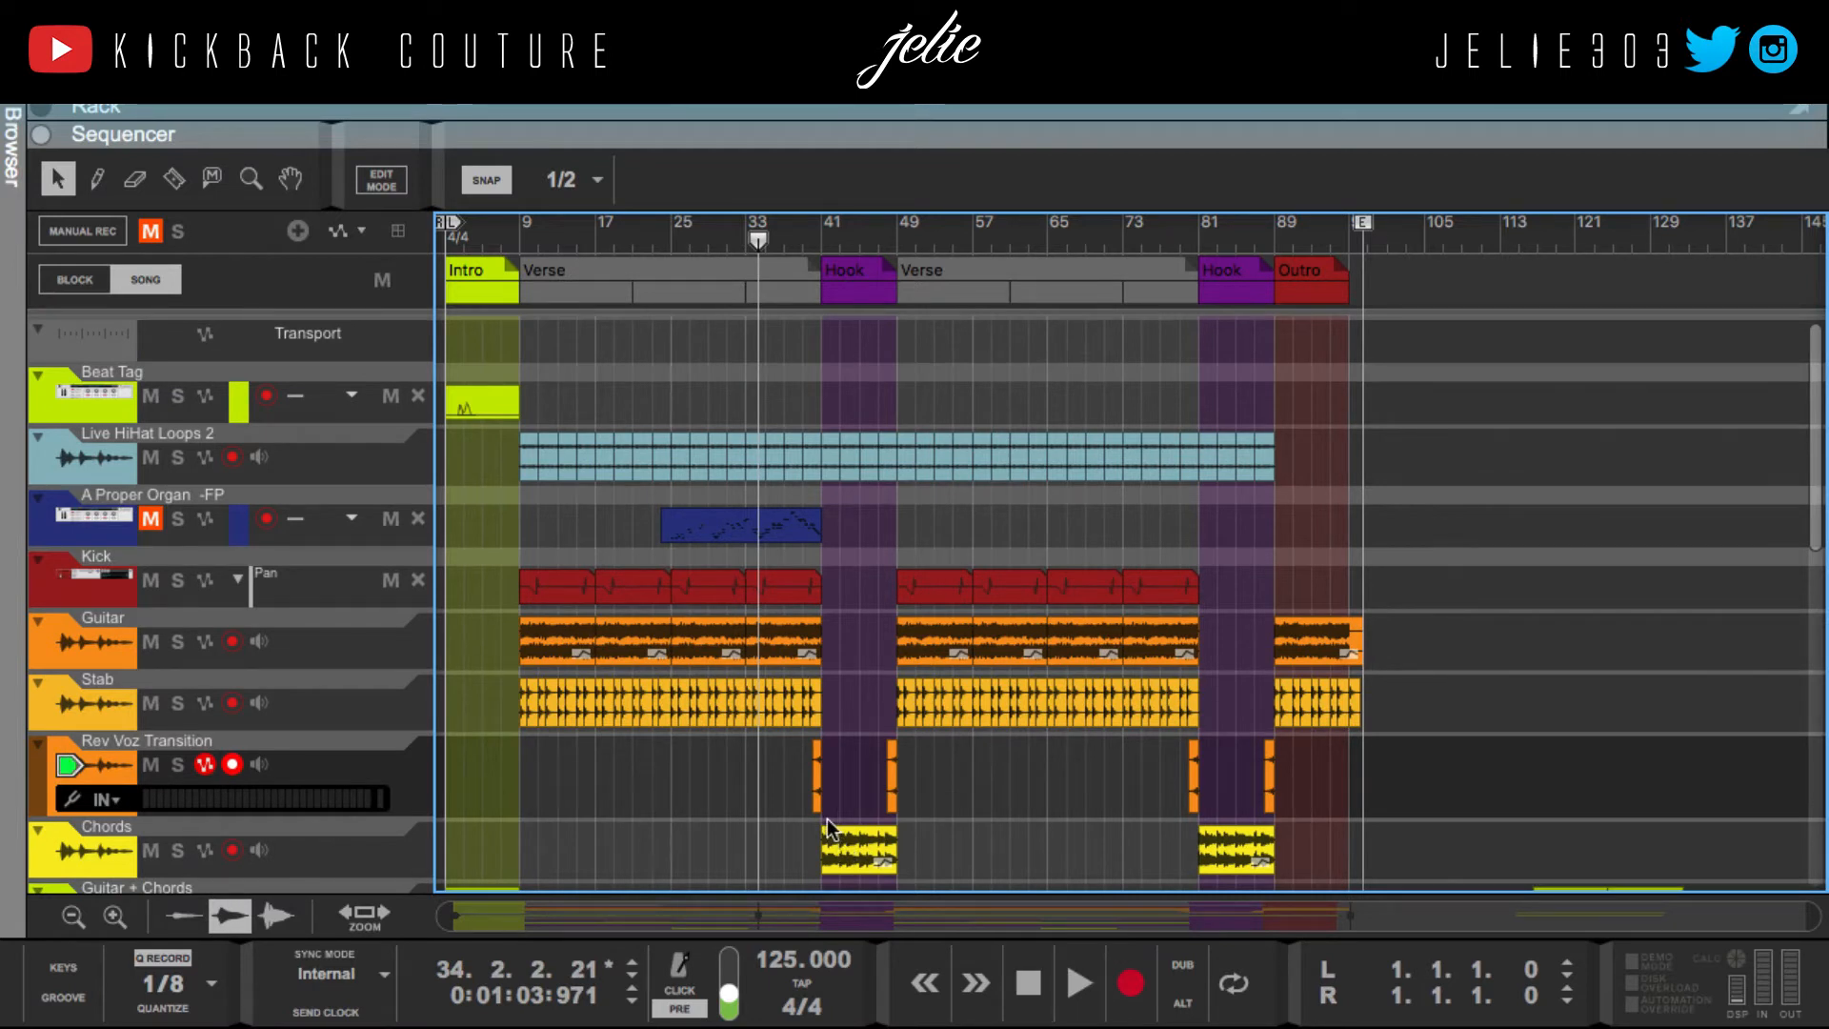
# Step: Unmute the A Proper Organ track, play it with the mix from bar 25, and mute it again with playback stopped
pyautogui.click(151, 519)
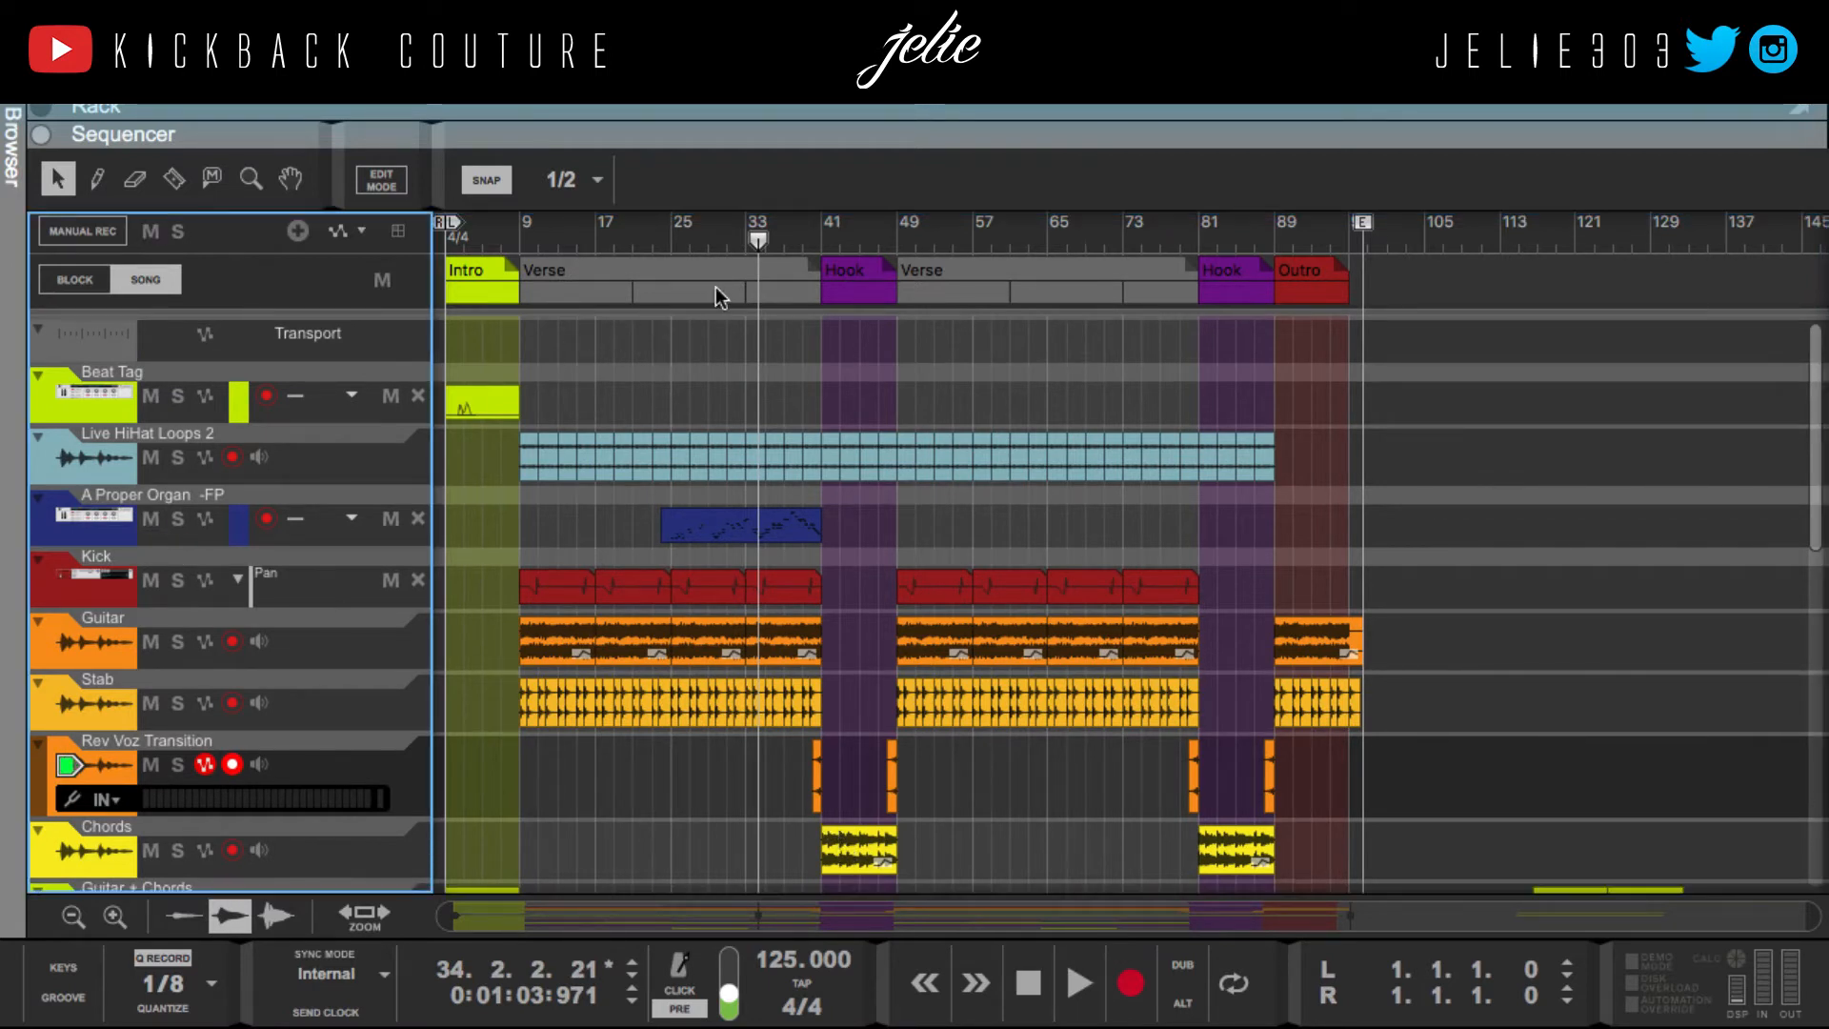
pyautogui.click(671, 222)
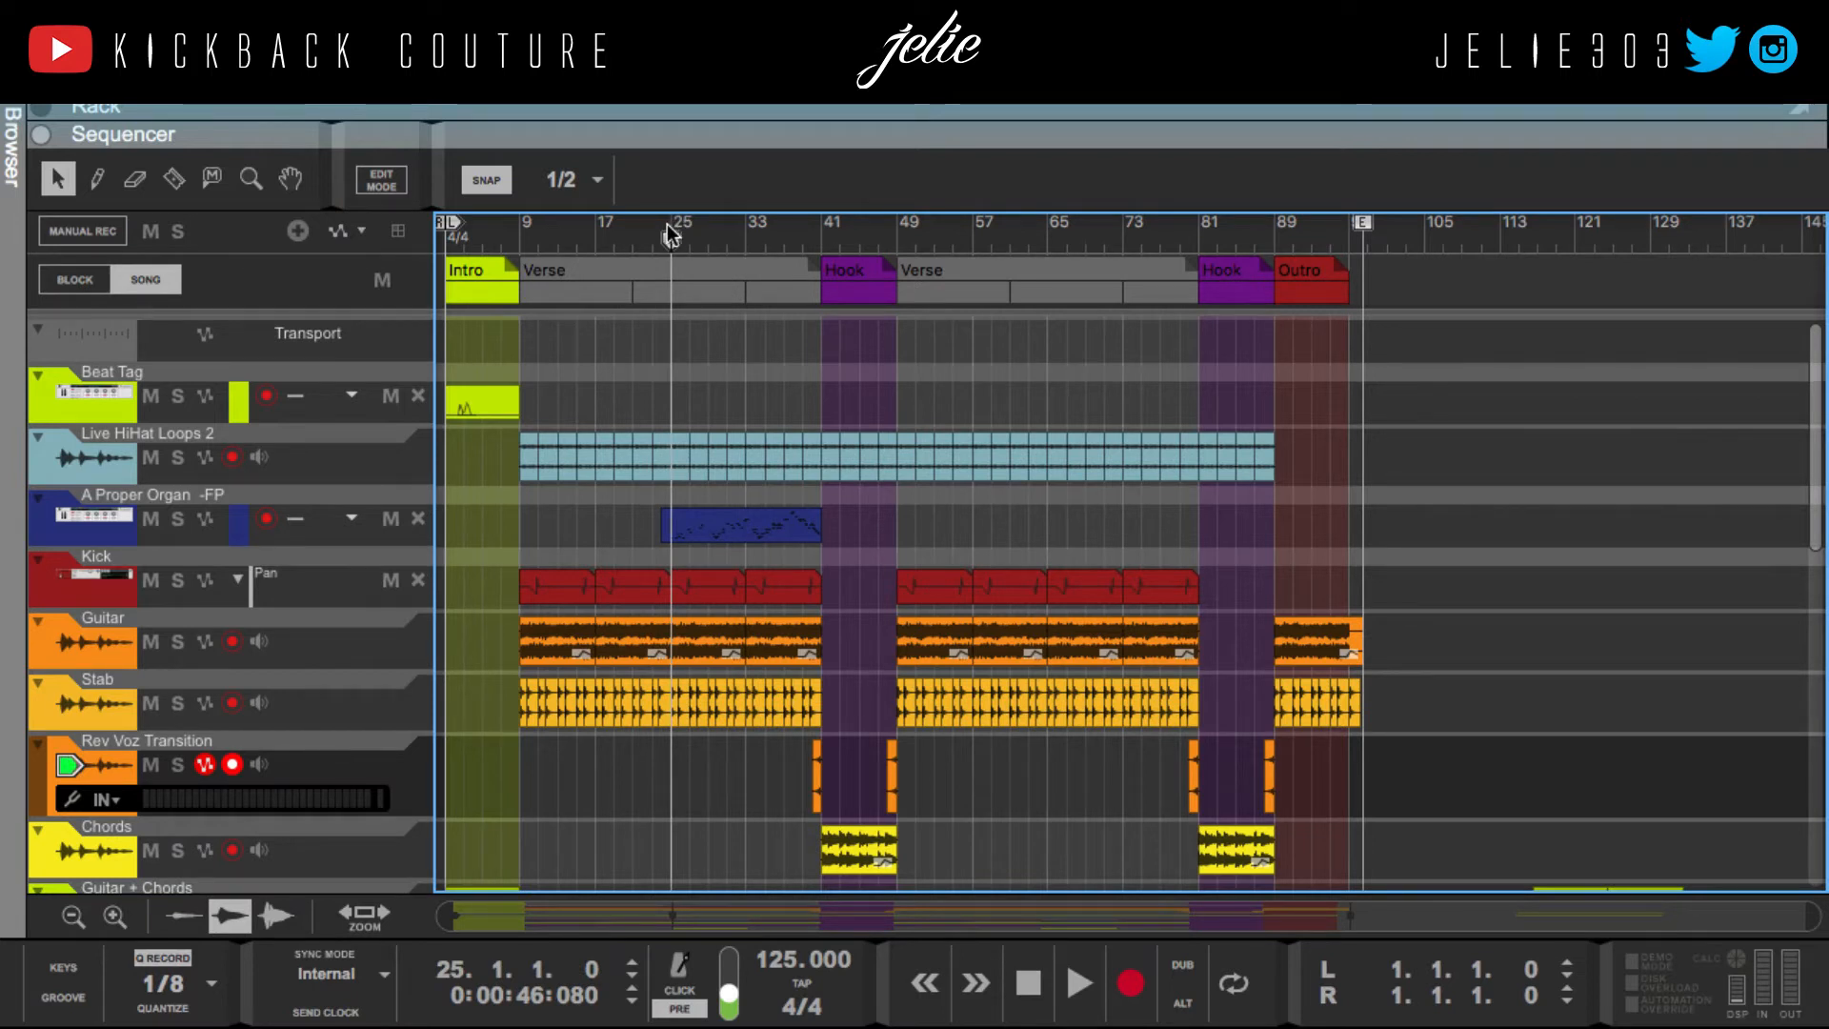
pyautogui.press('space')
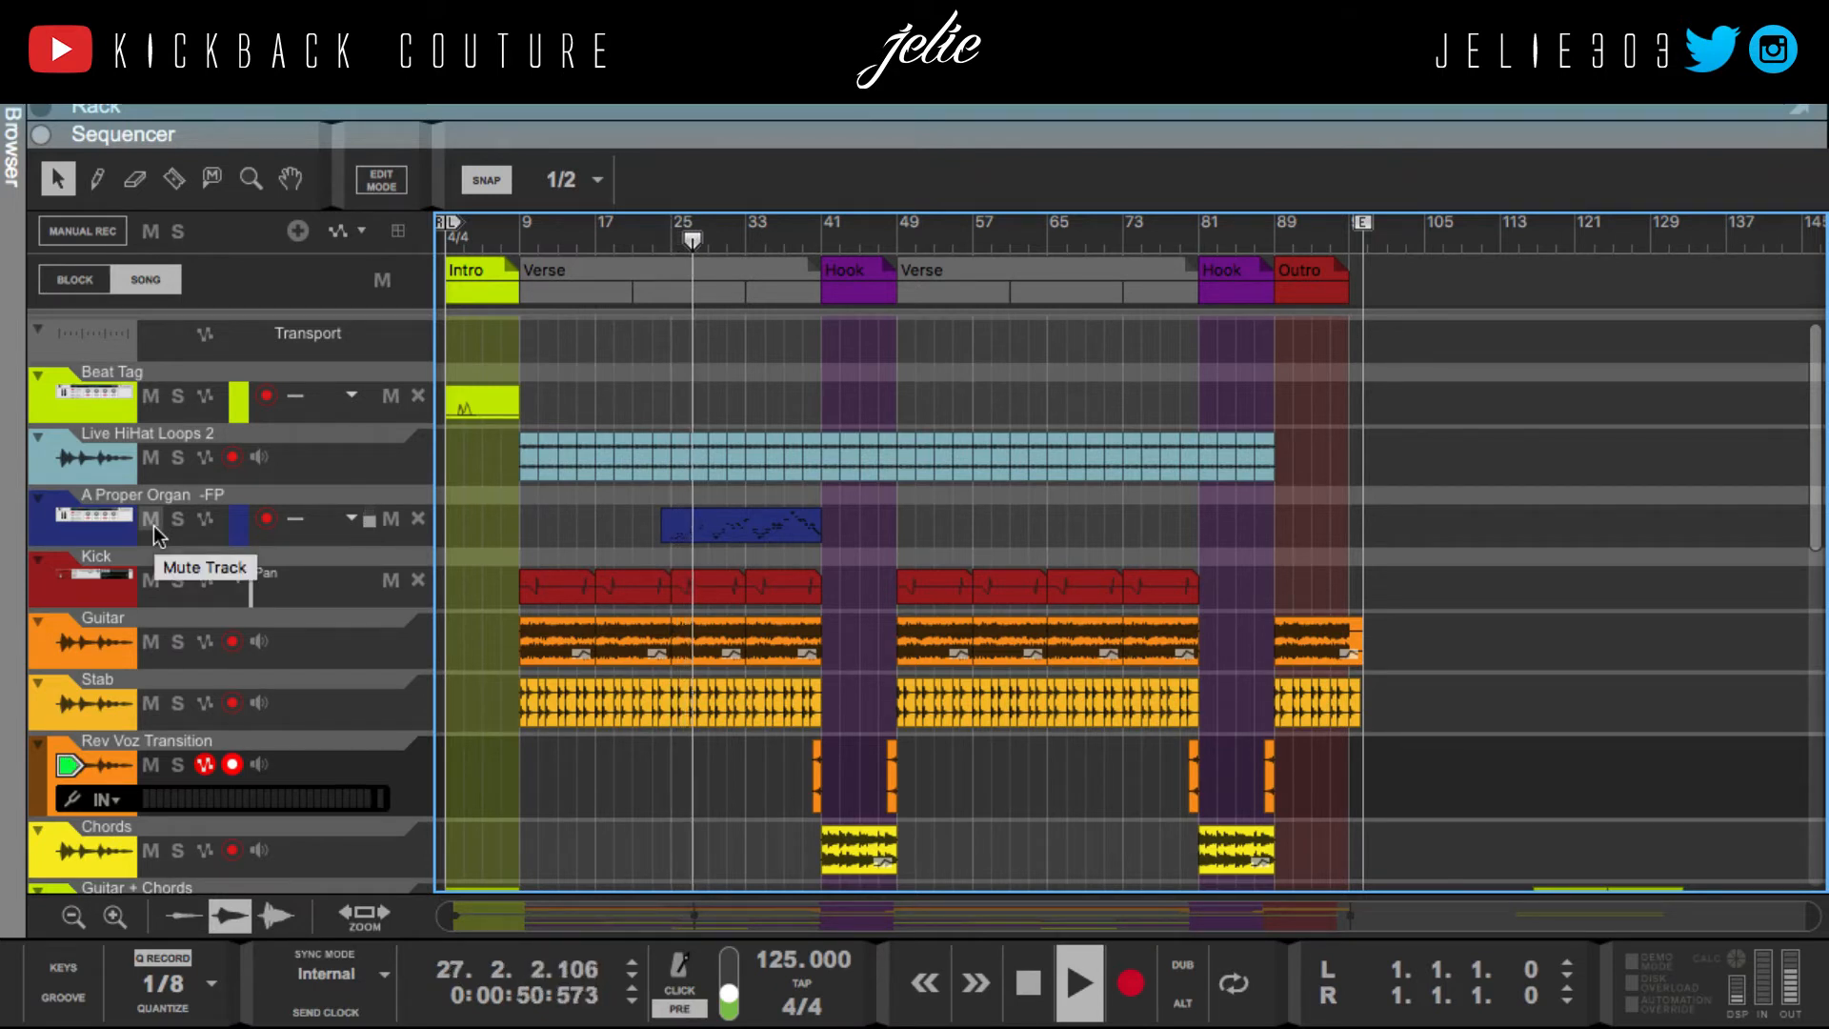
pyautogui.press('space')
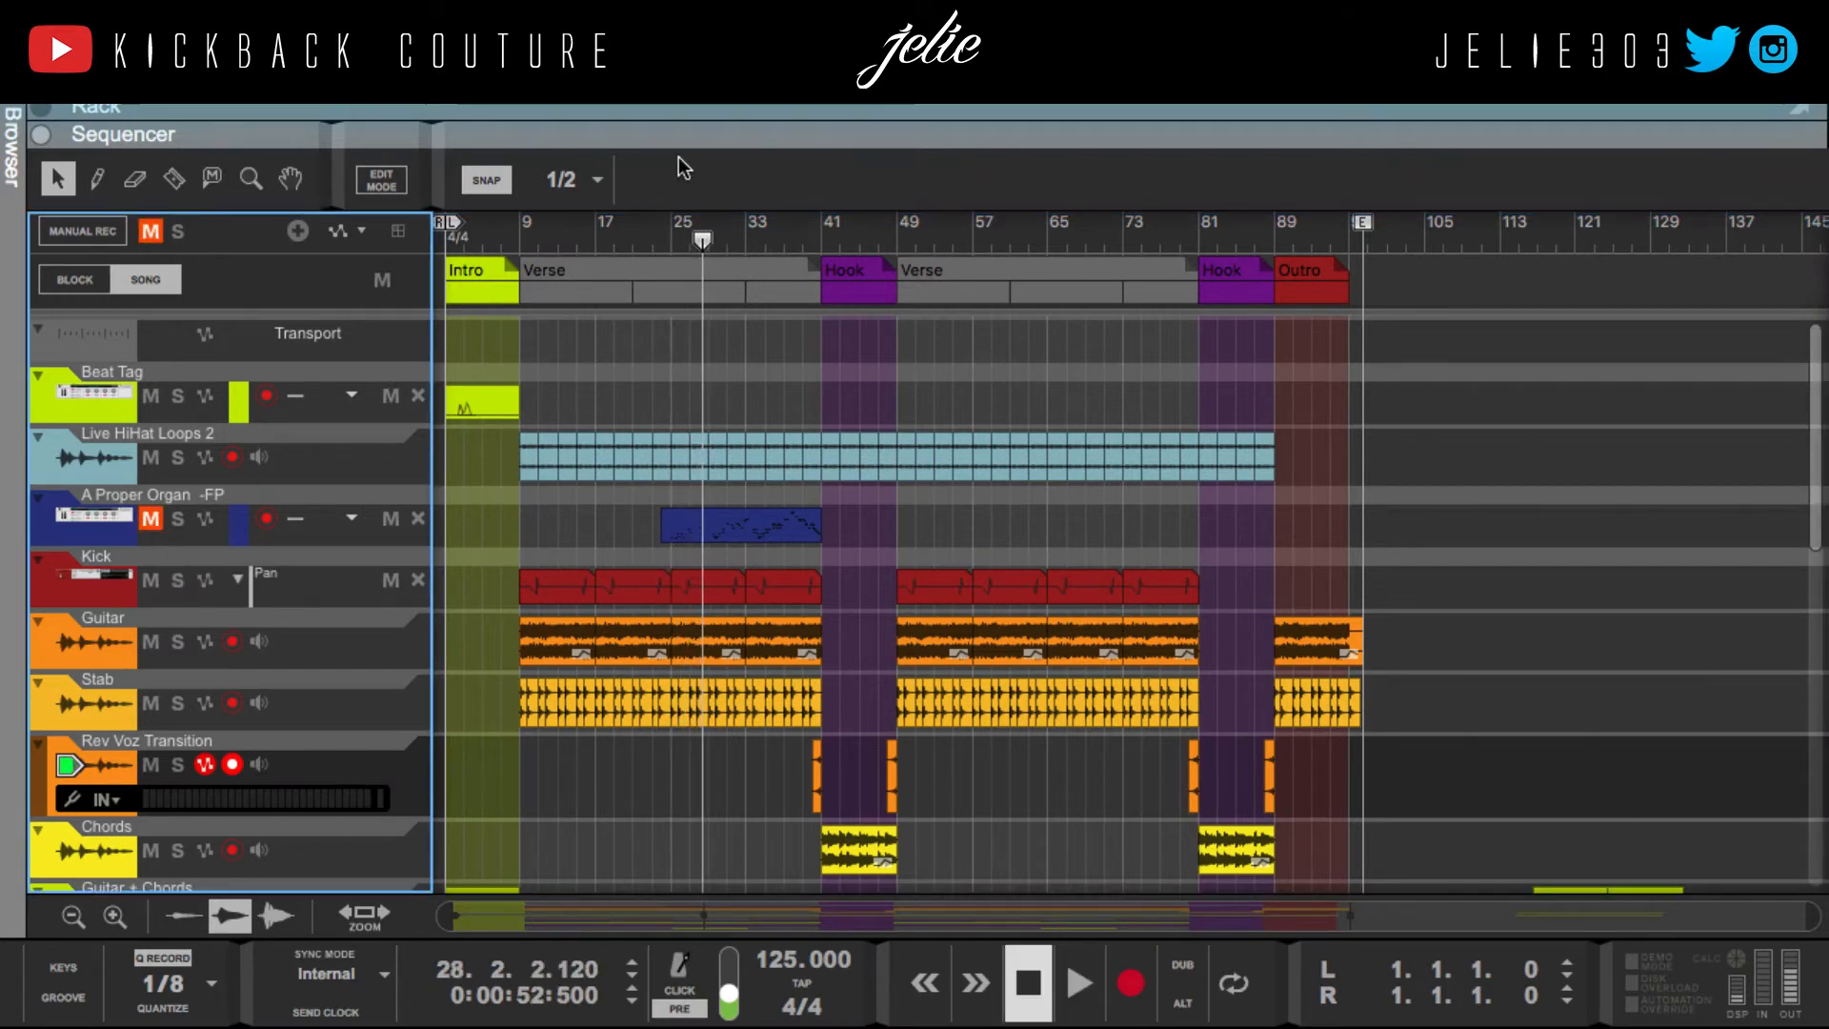
# Step: Expand the rack and look through the Master Section's insert effects, returning to the Audiomatic device
pyautogui.moveTo(717, 128); pyautogui.dragTo(817, 1021)
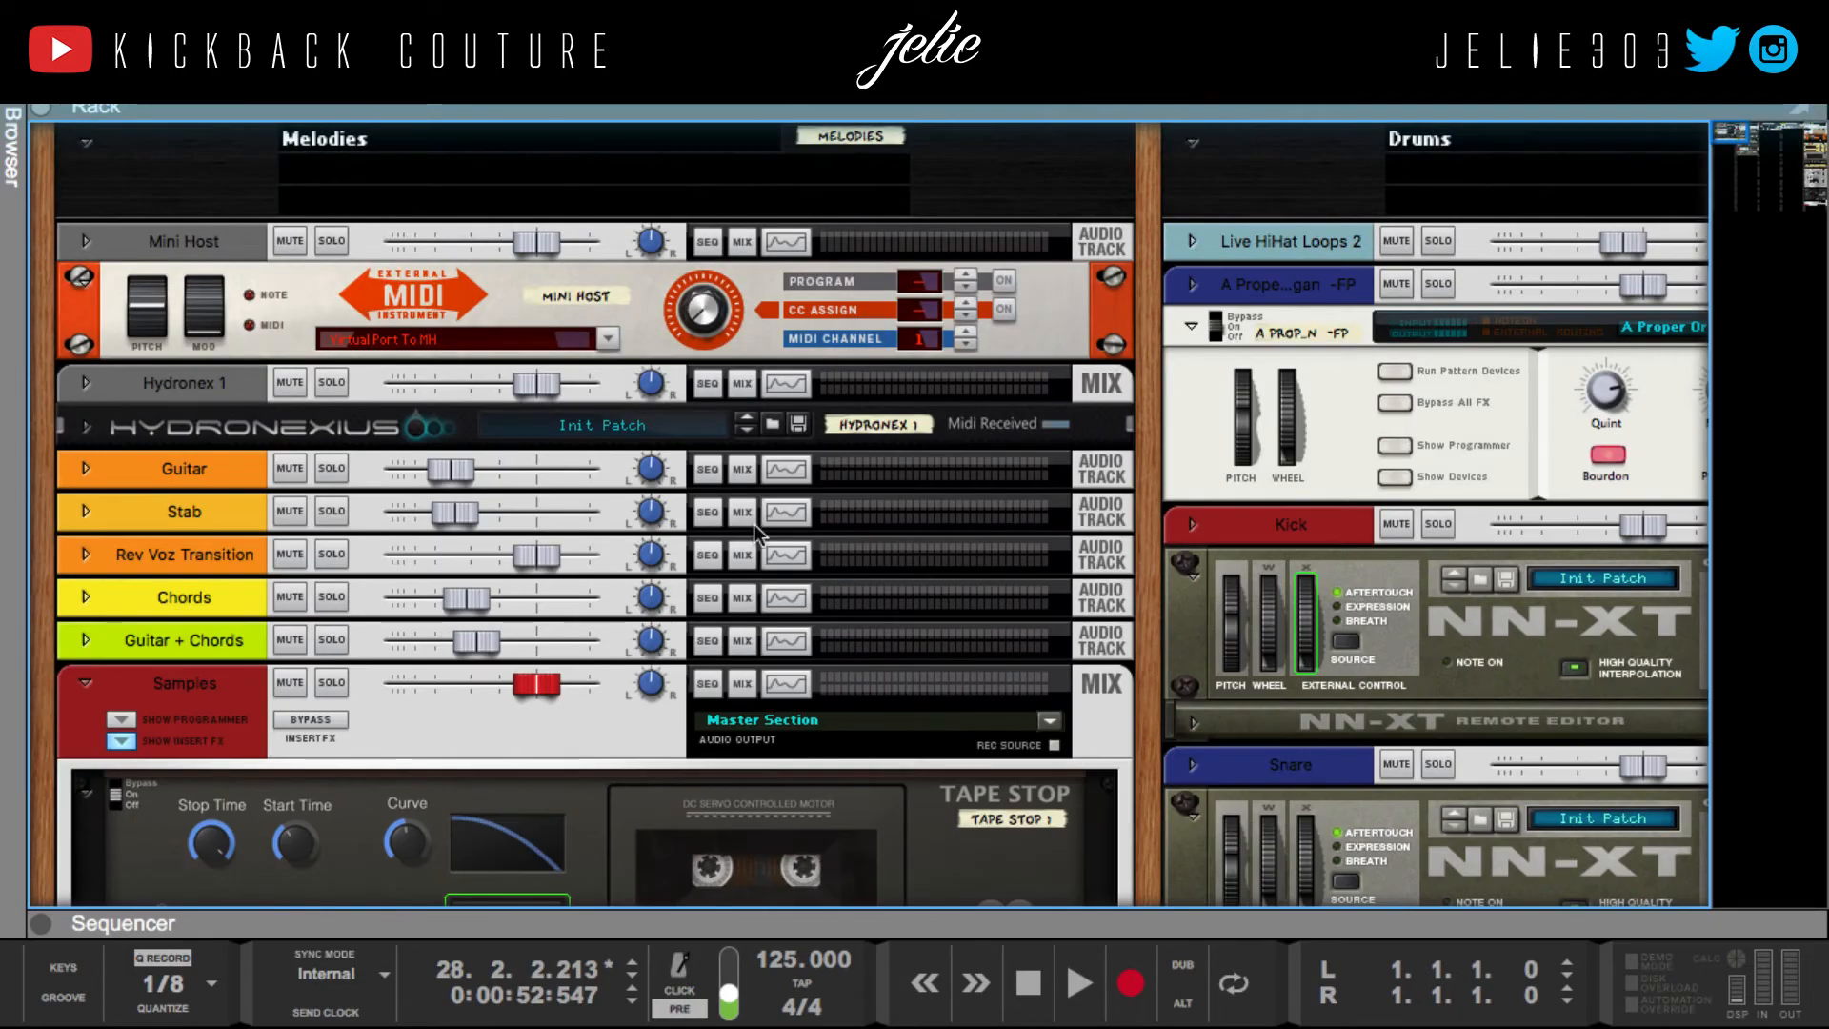
pyautogui.hscroll(10, 746, 471)
pyautogui.hscroll(8, 745, 471)
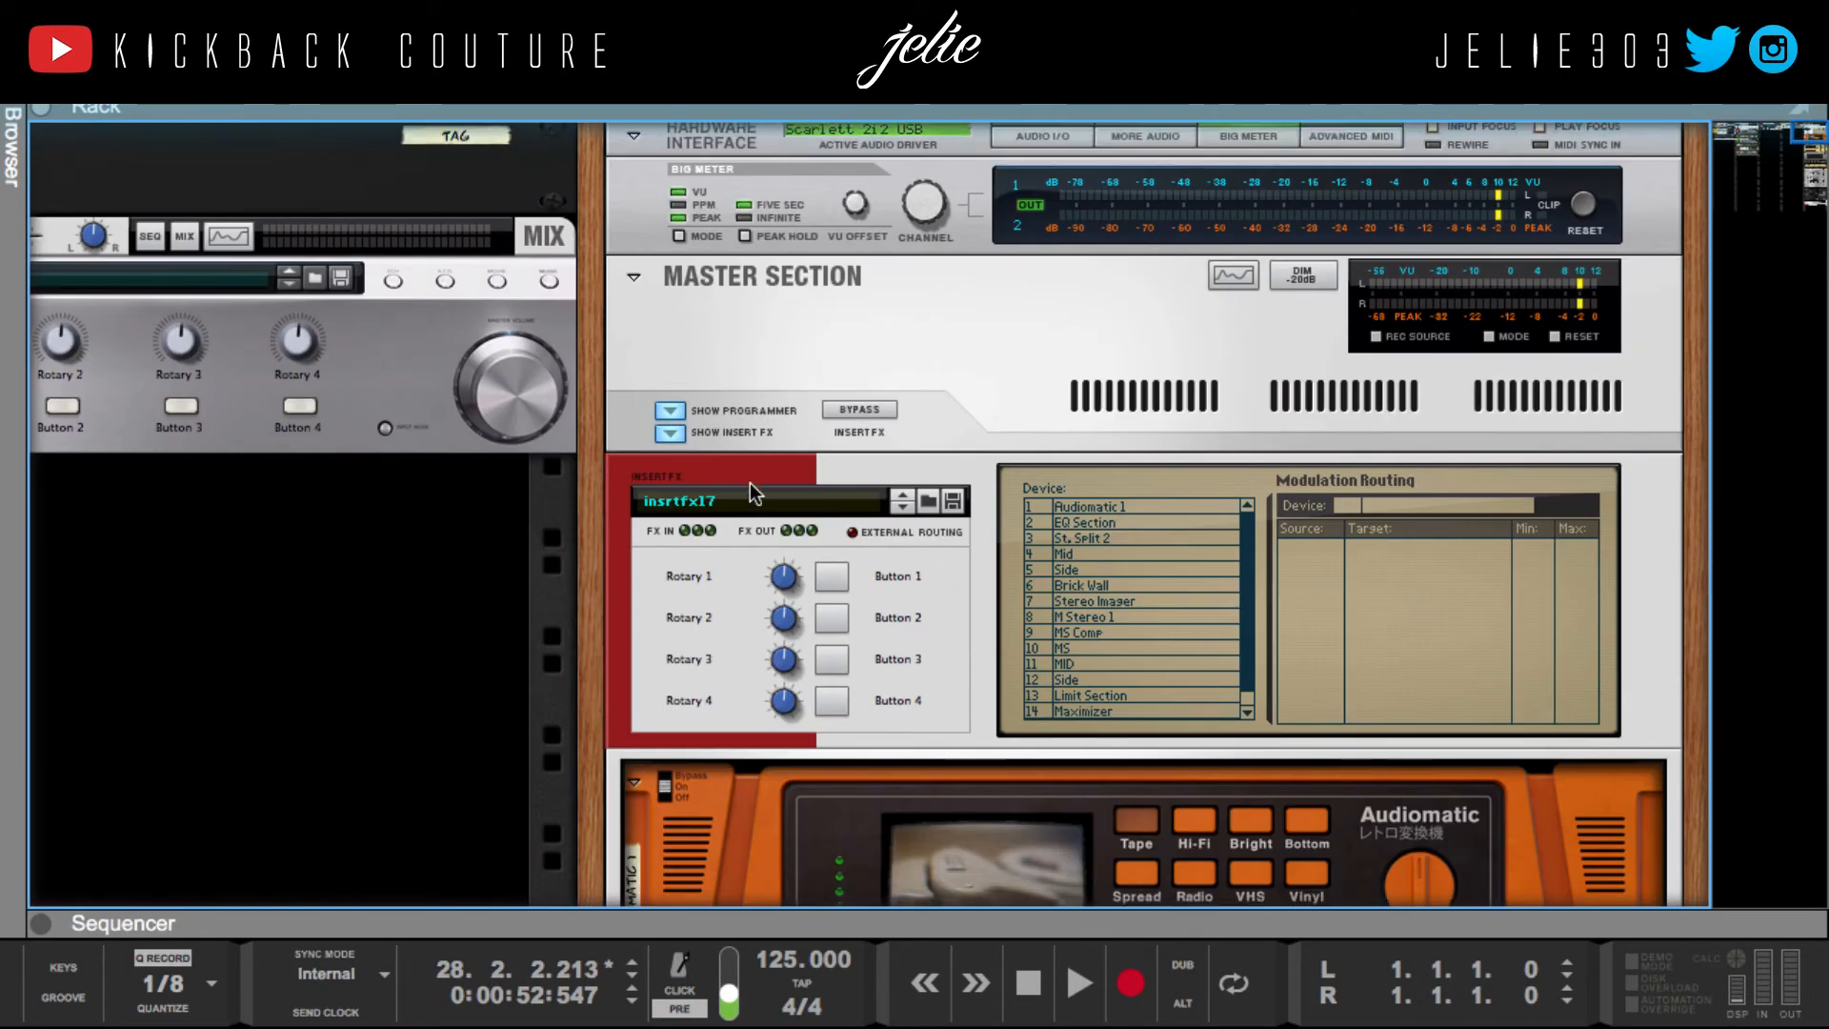
pyautogui.scroll(-6, 751, 482)
pyautogui.scroll(-15, 751, 482)
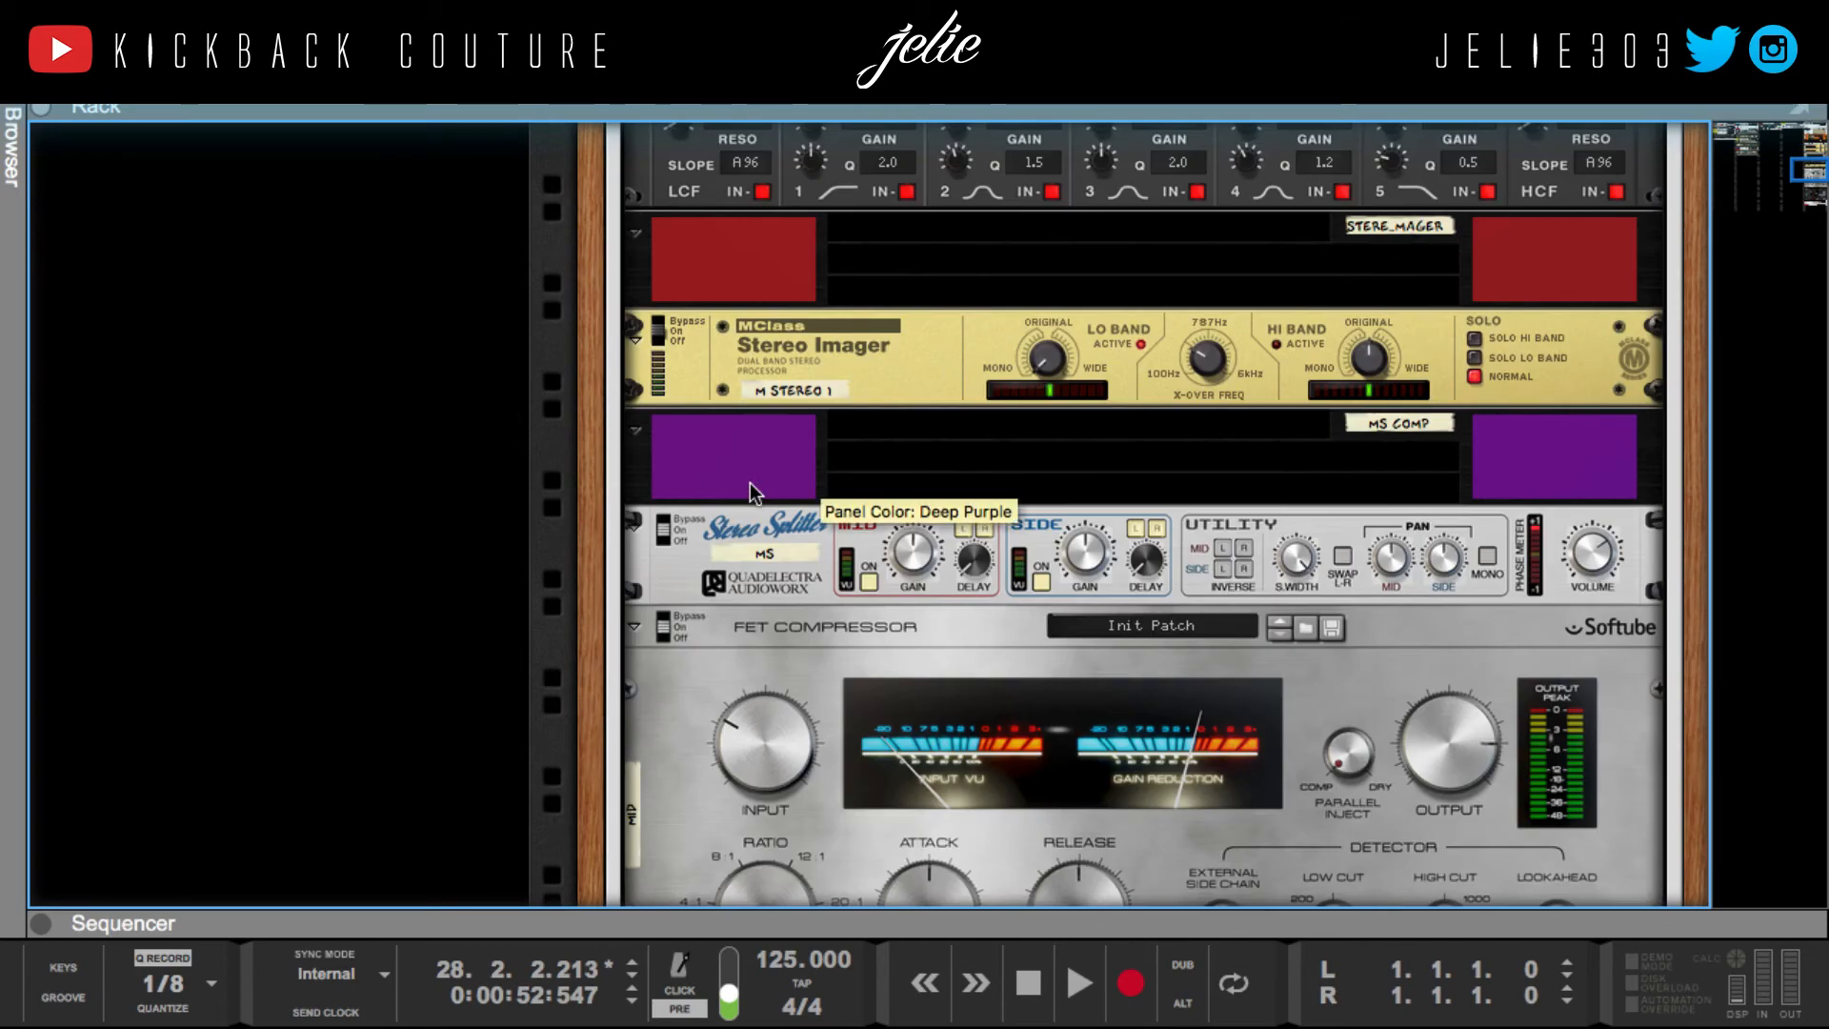
pyautogui.scroll(15, 750, 482)
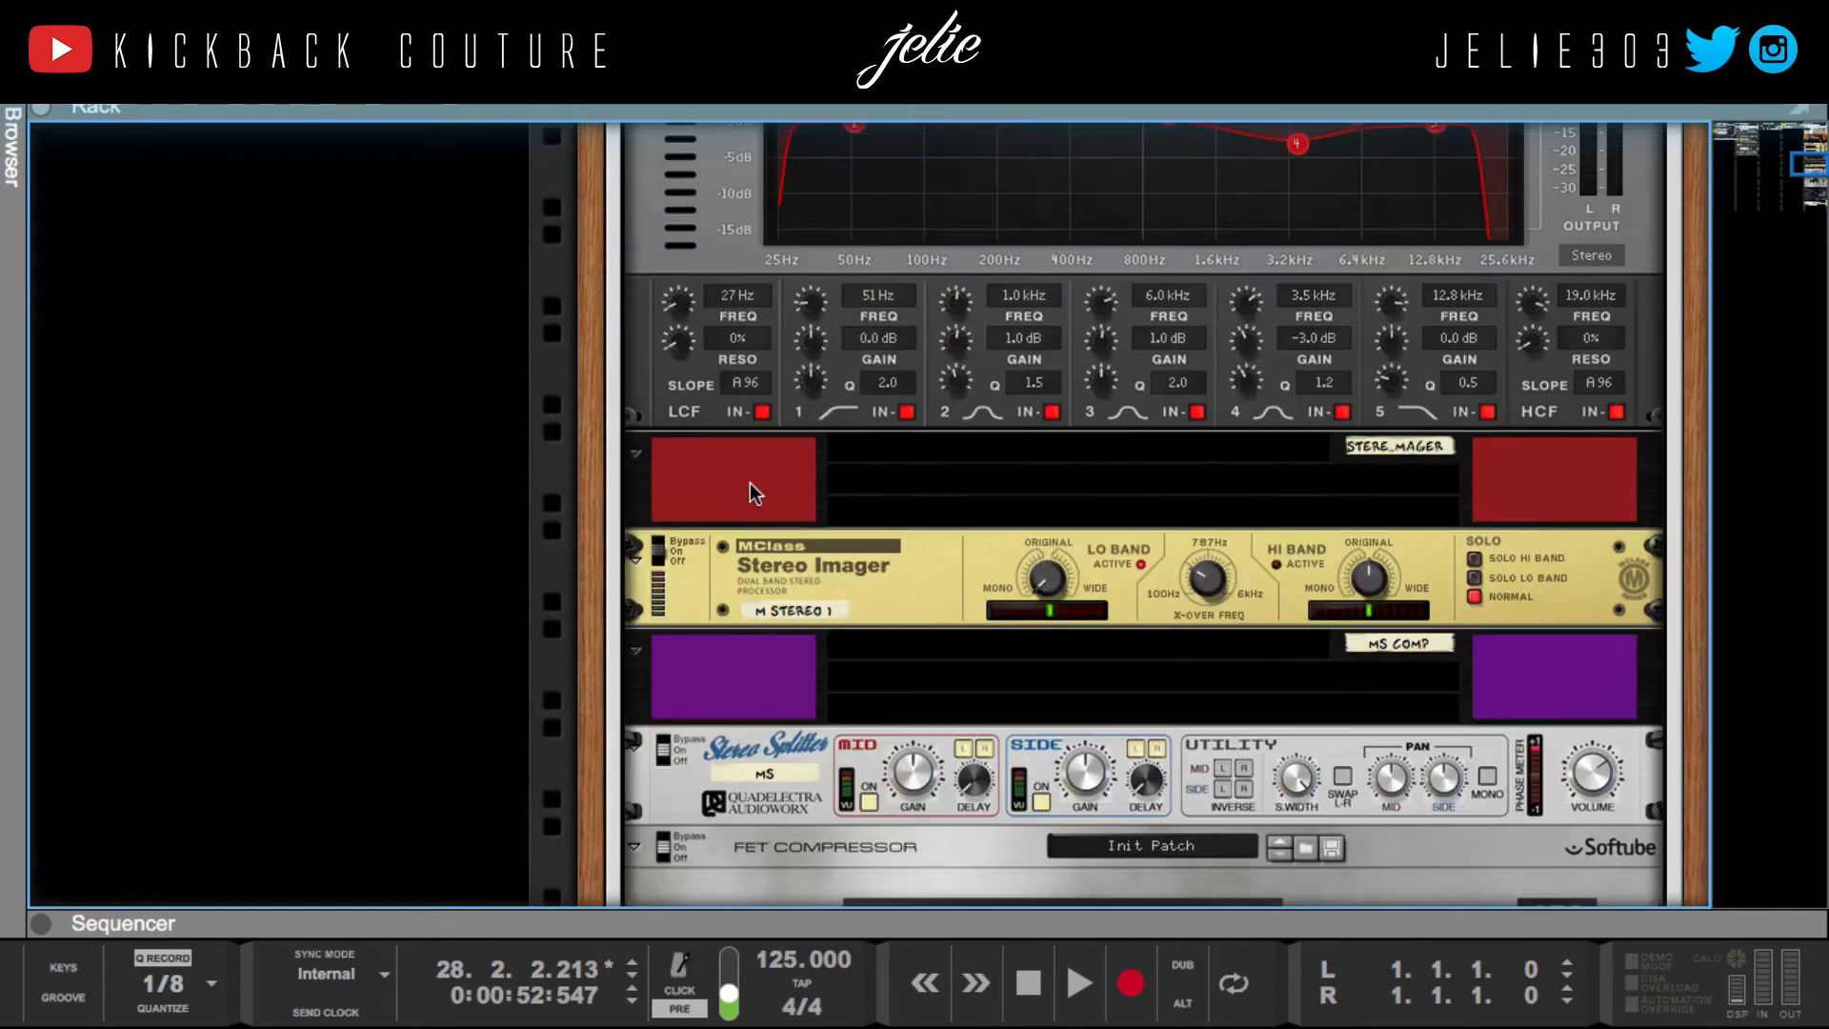
pyautogui.scroll(6, 751, 482)
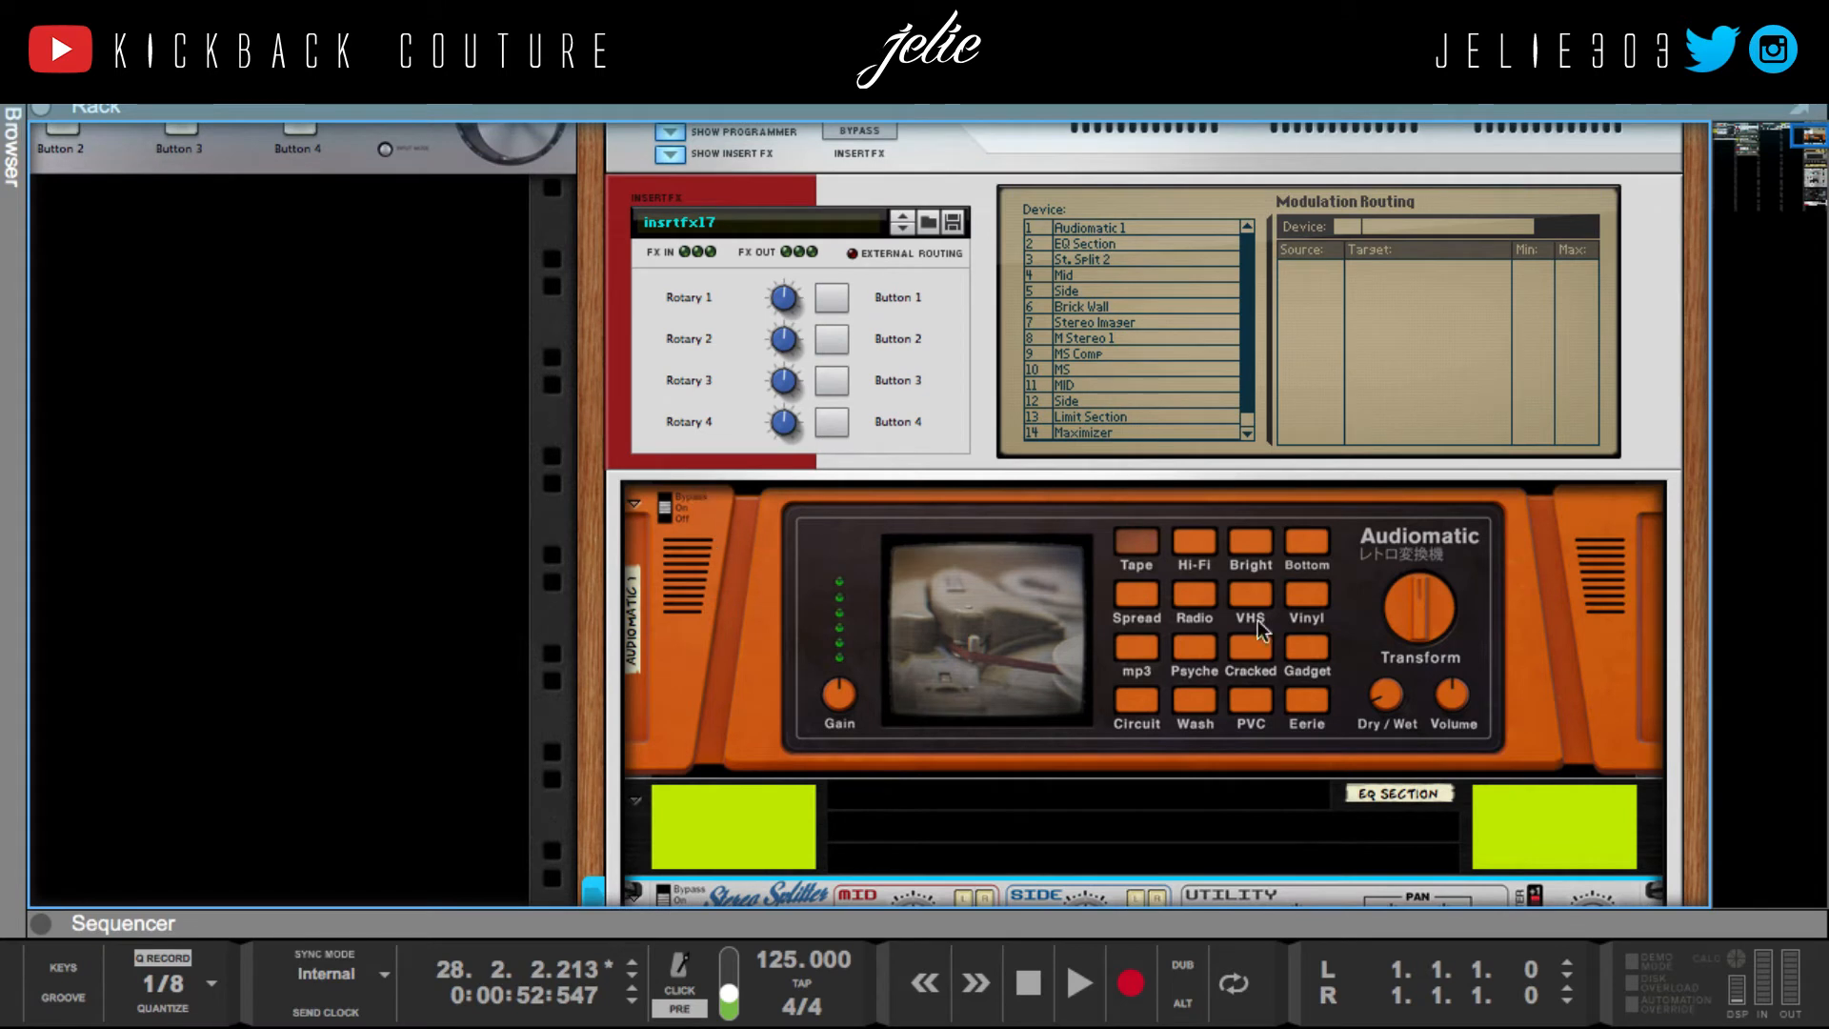
# Step: Play a short part of the beat through Audiomatic, stop playback and select the device at its Dry/Wet control
pyautogui.press('space')
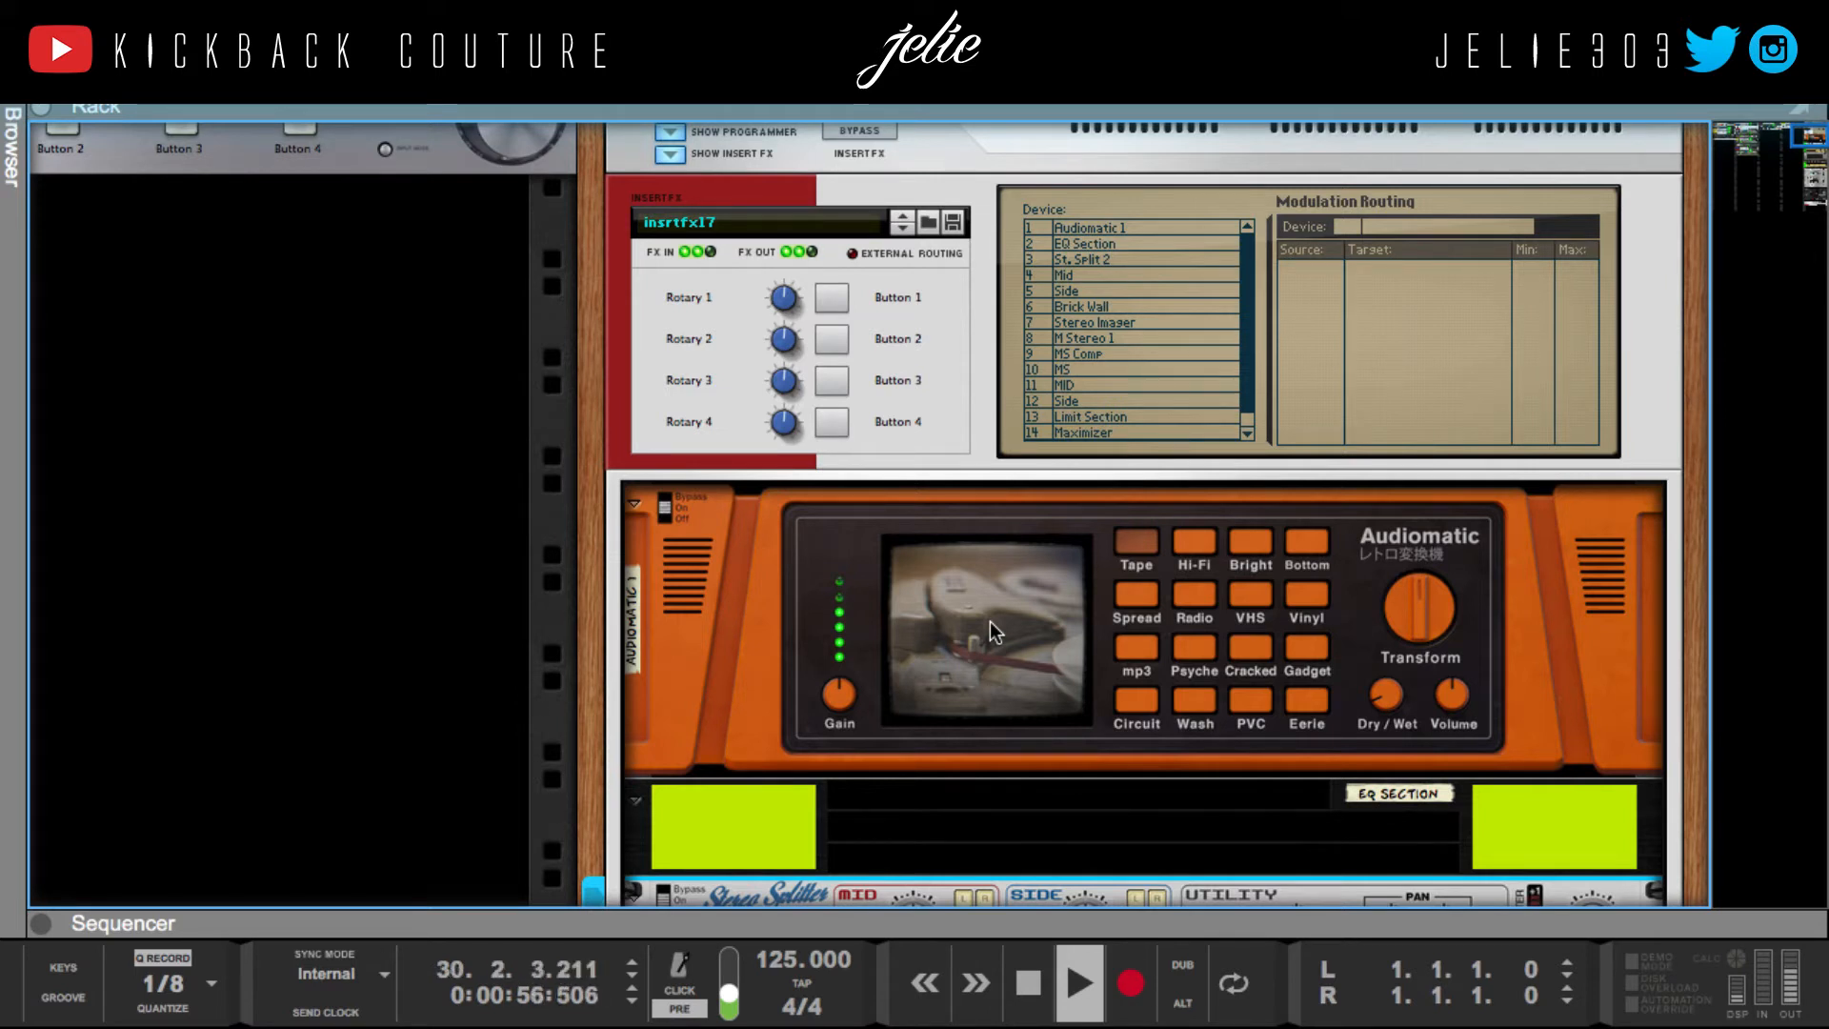
pyautogui.press('space')
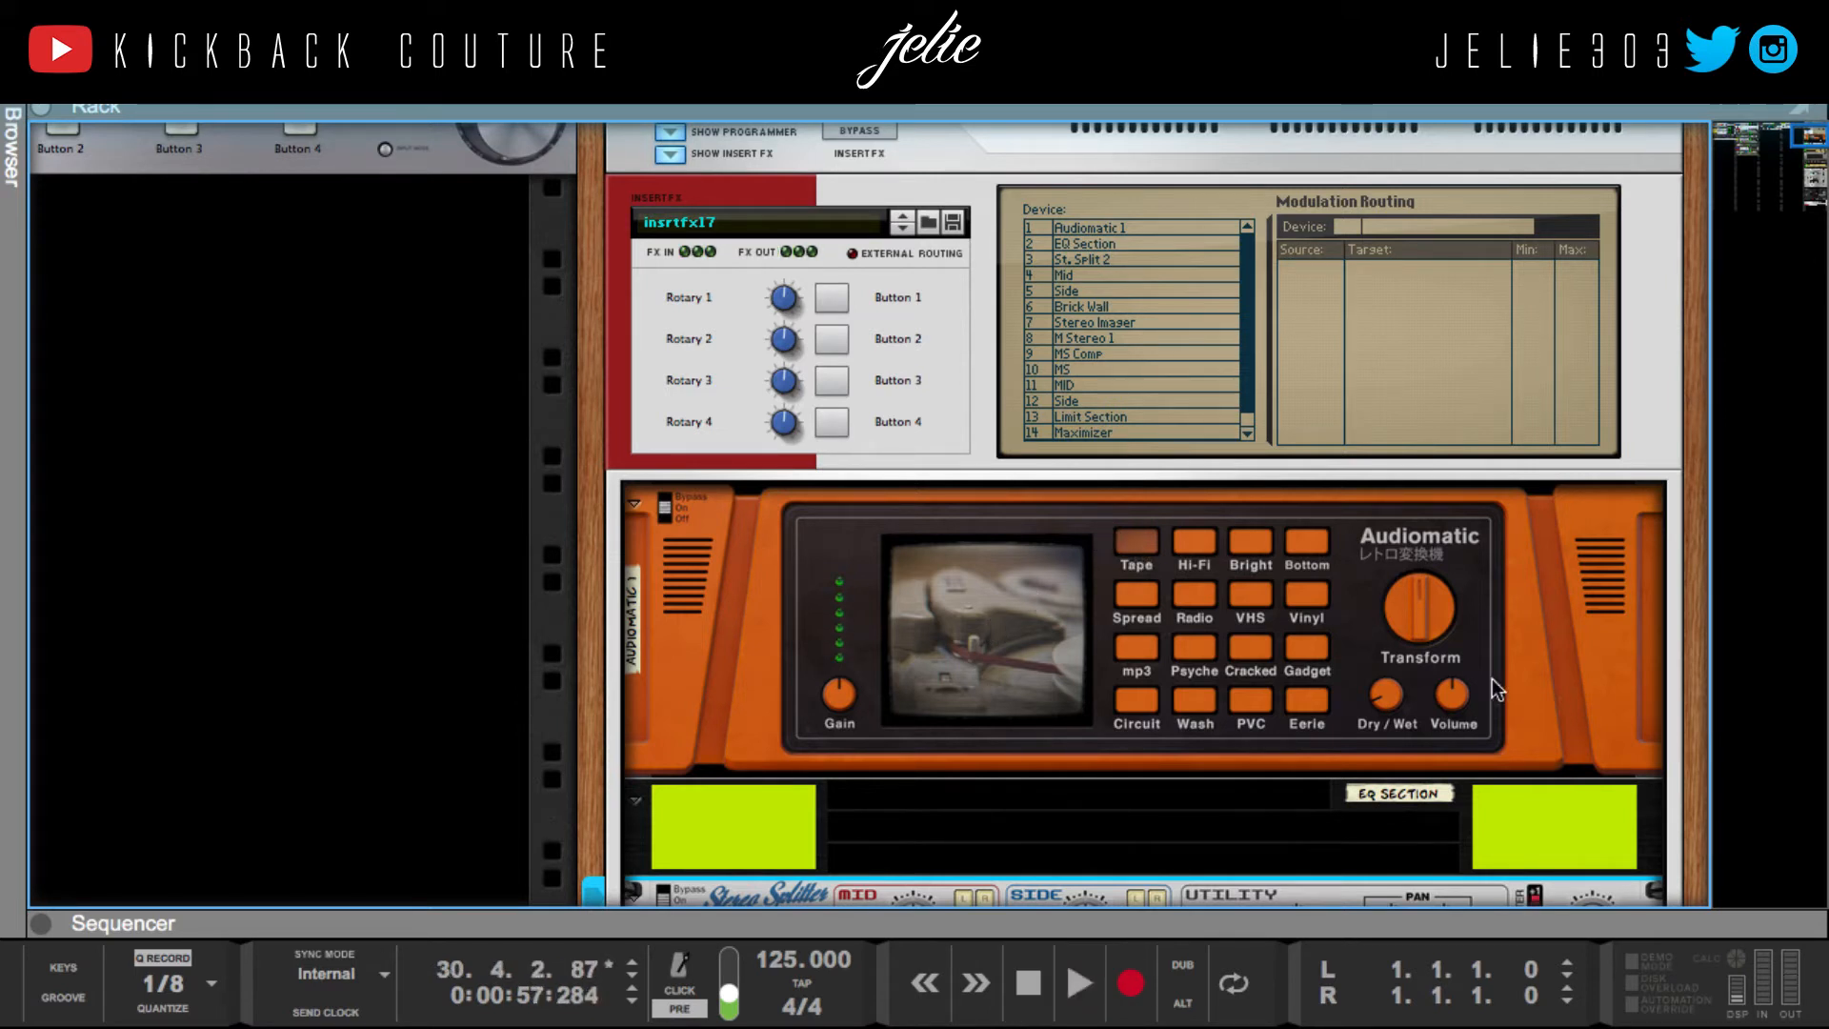
pyautogui.click(1396, 701)
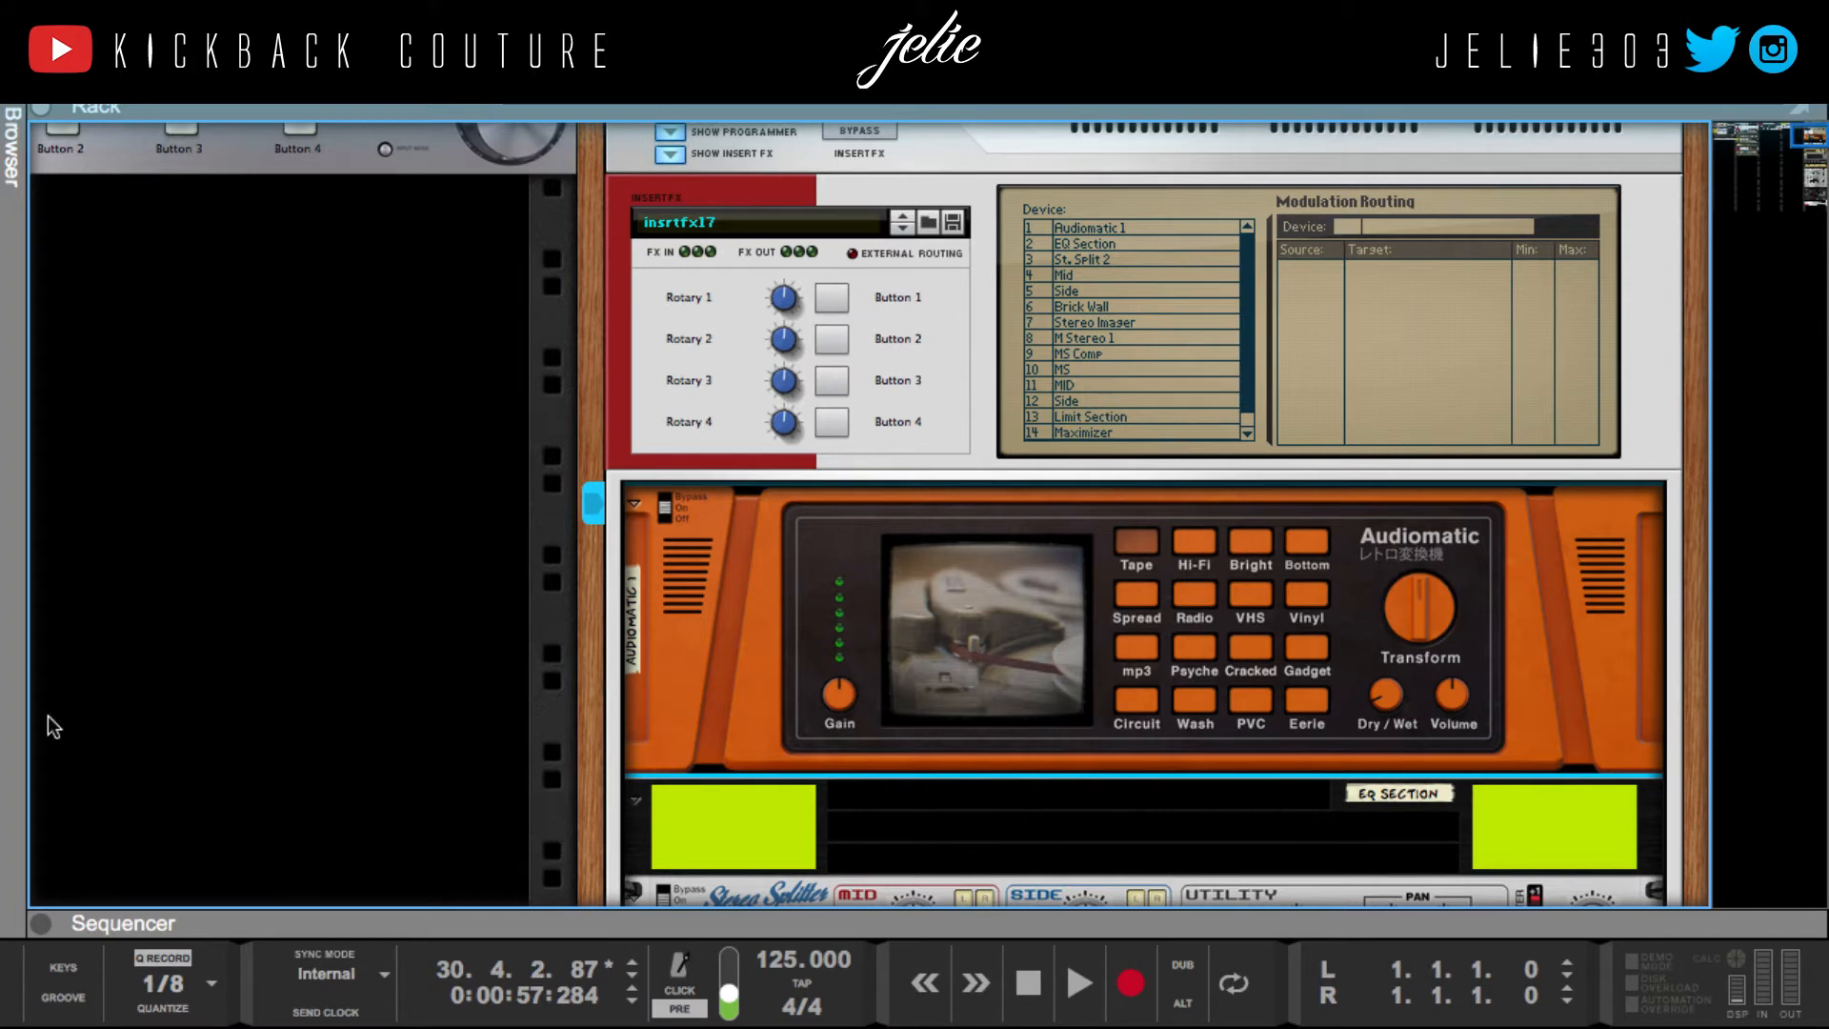
# Step: Disable the Side channel on the EQ section's St. Split 2 Stereo Splitter, play the beat, re-enable Side and stop playback
pyautogui.scroll(-5, 556, 705)
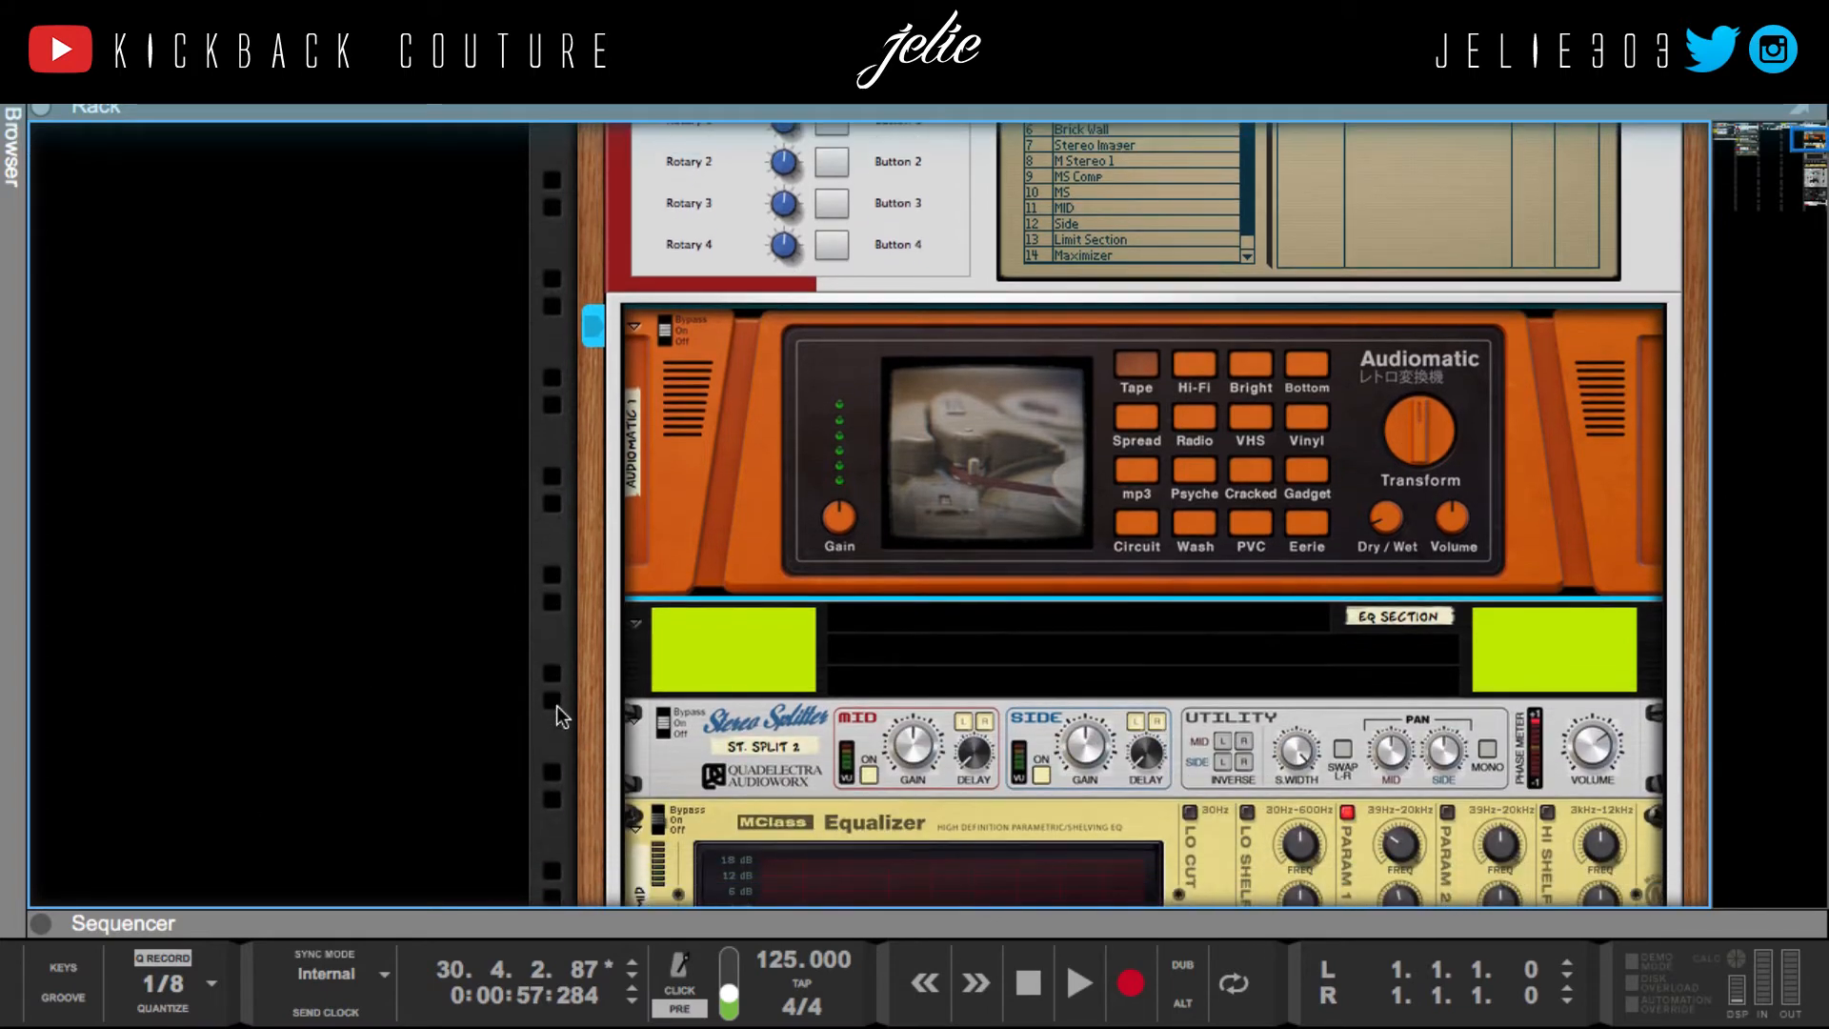
pyautogui.scroll(-8, 559, 706)
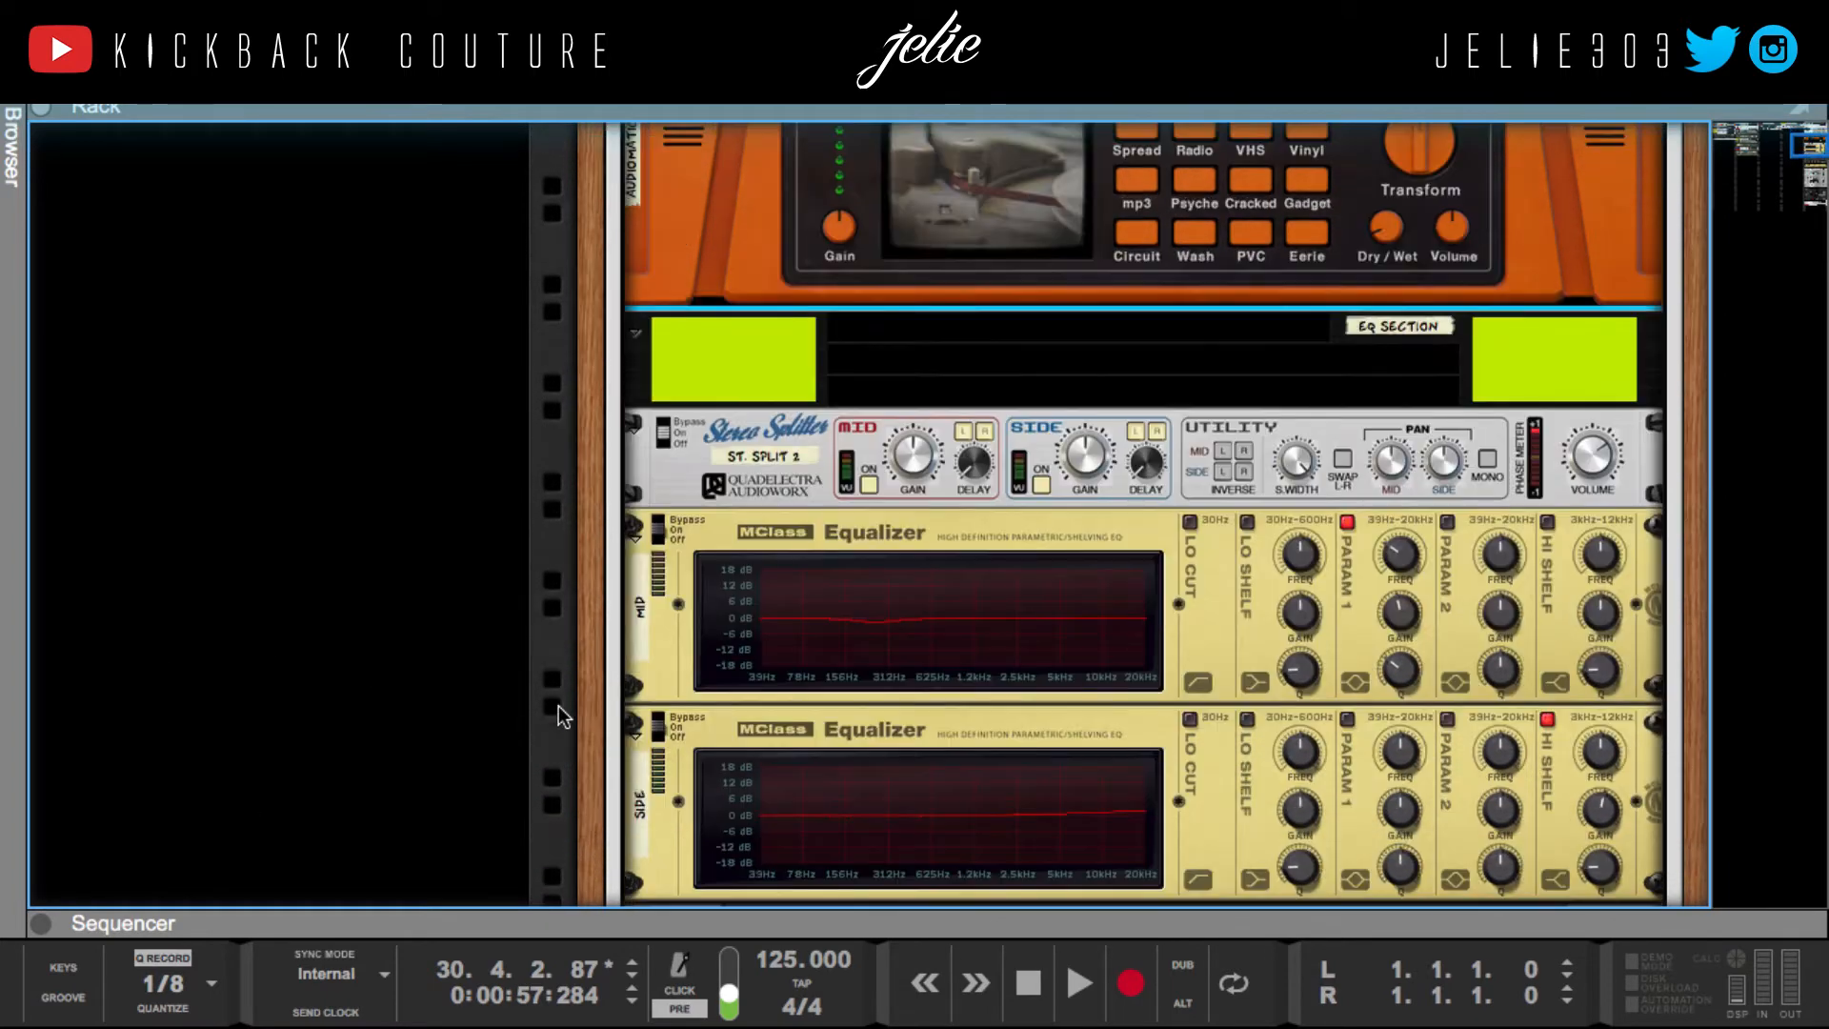
pyautogui.scroll(-1, 558, 706)
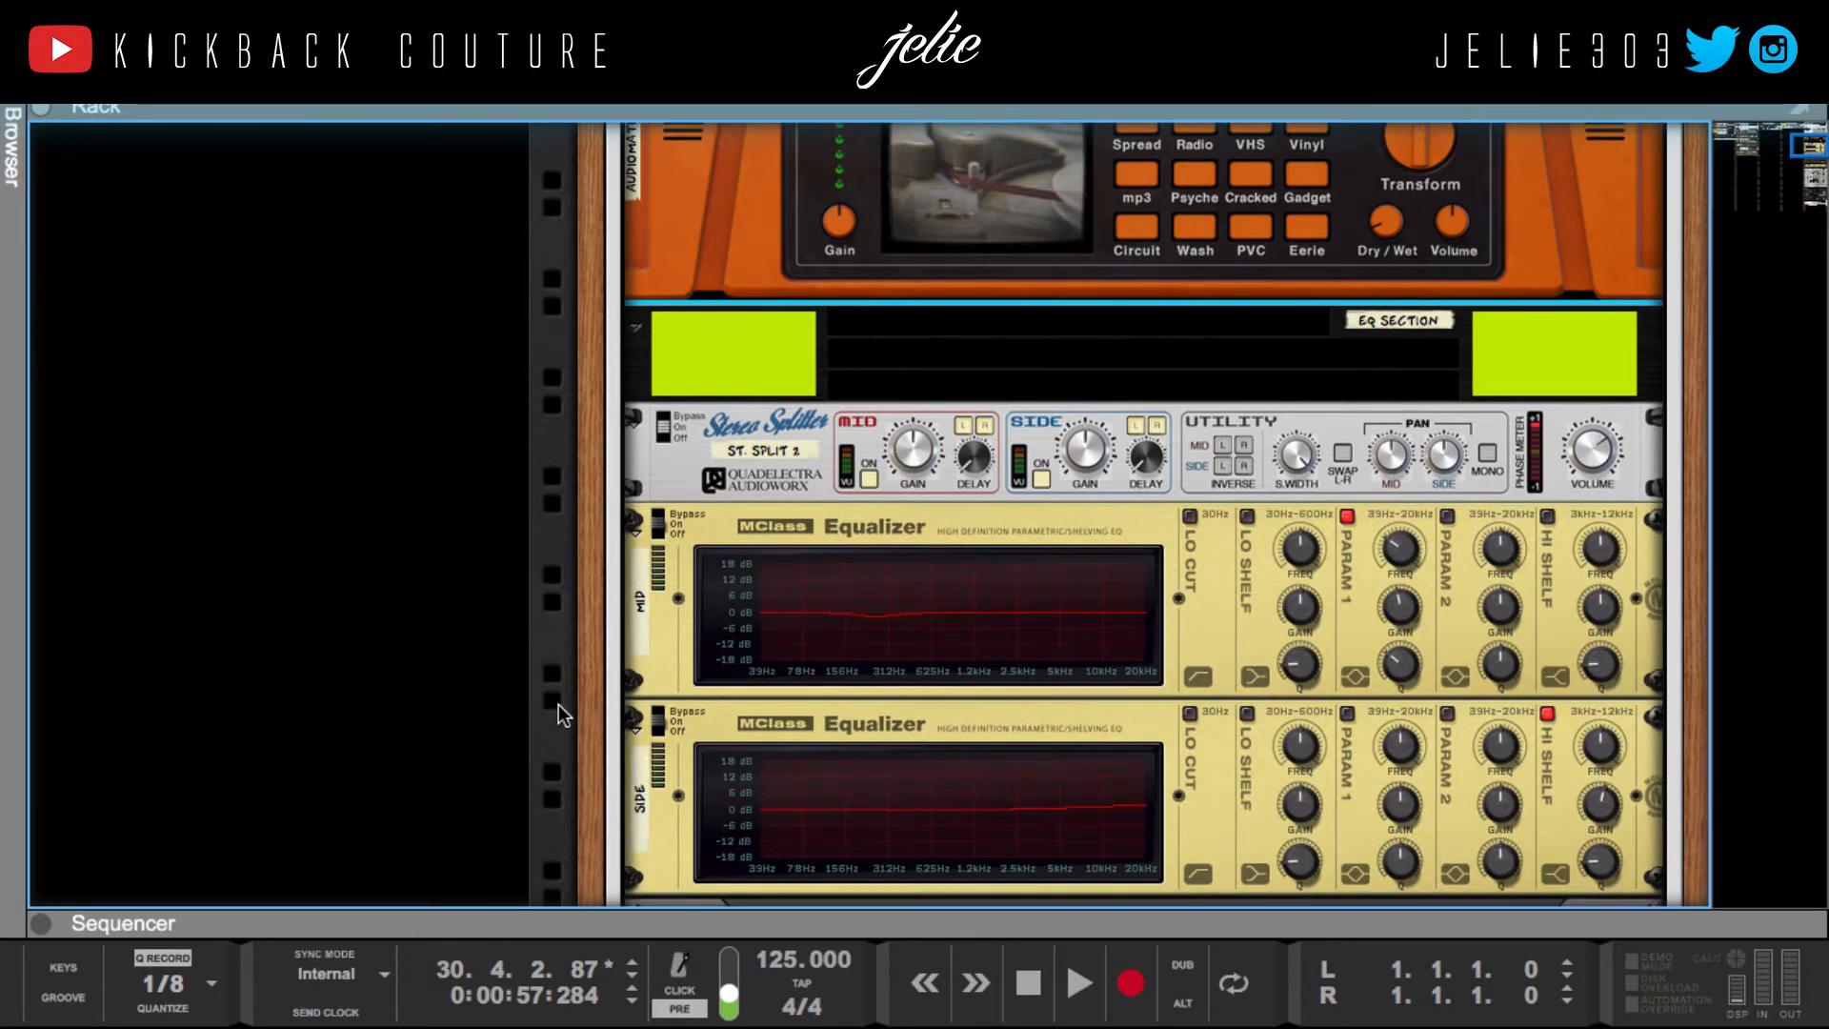
pyautogui.scroll(-1, 564, 716)
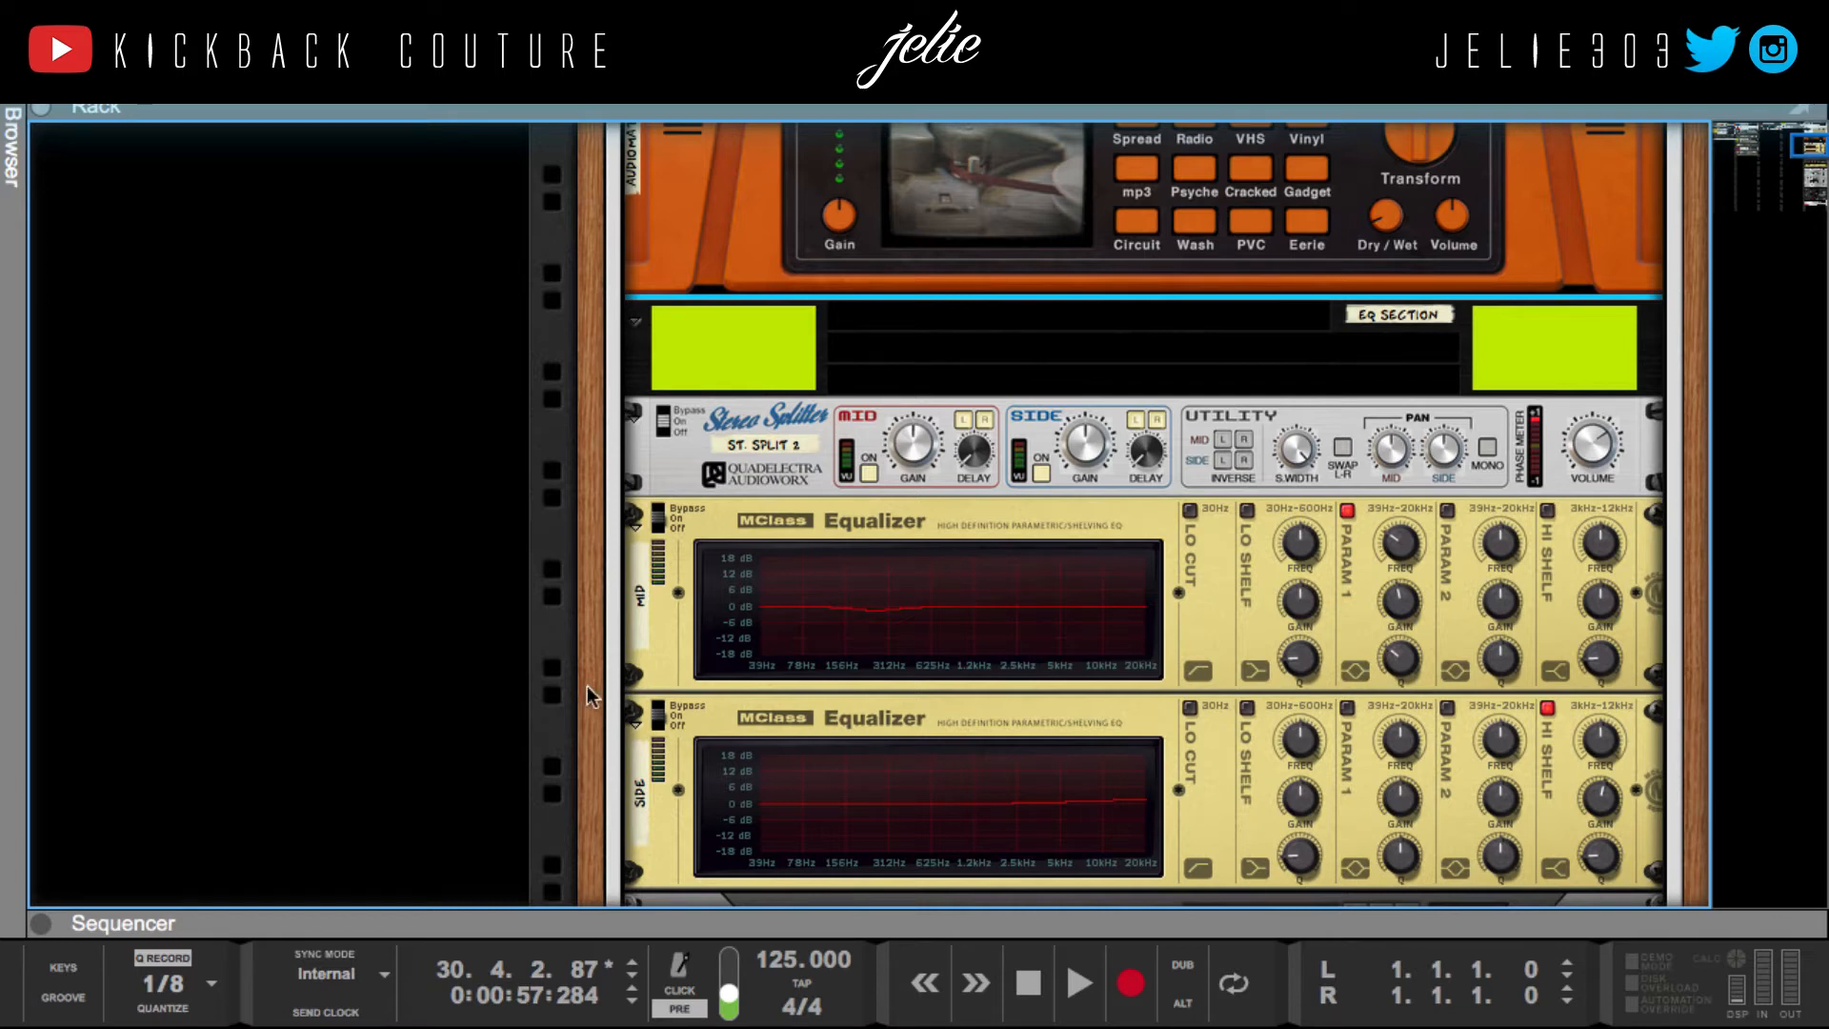
pyautogui.click(1042, 474)
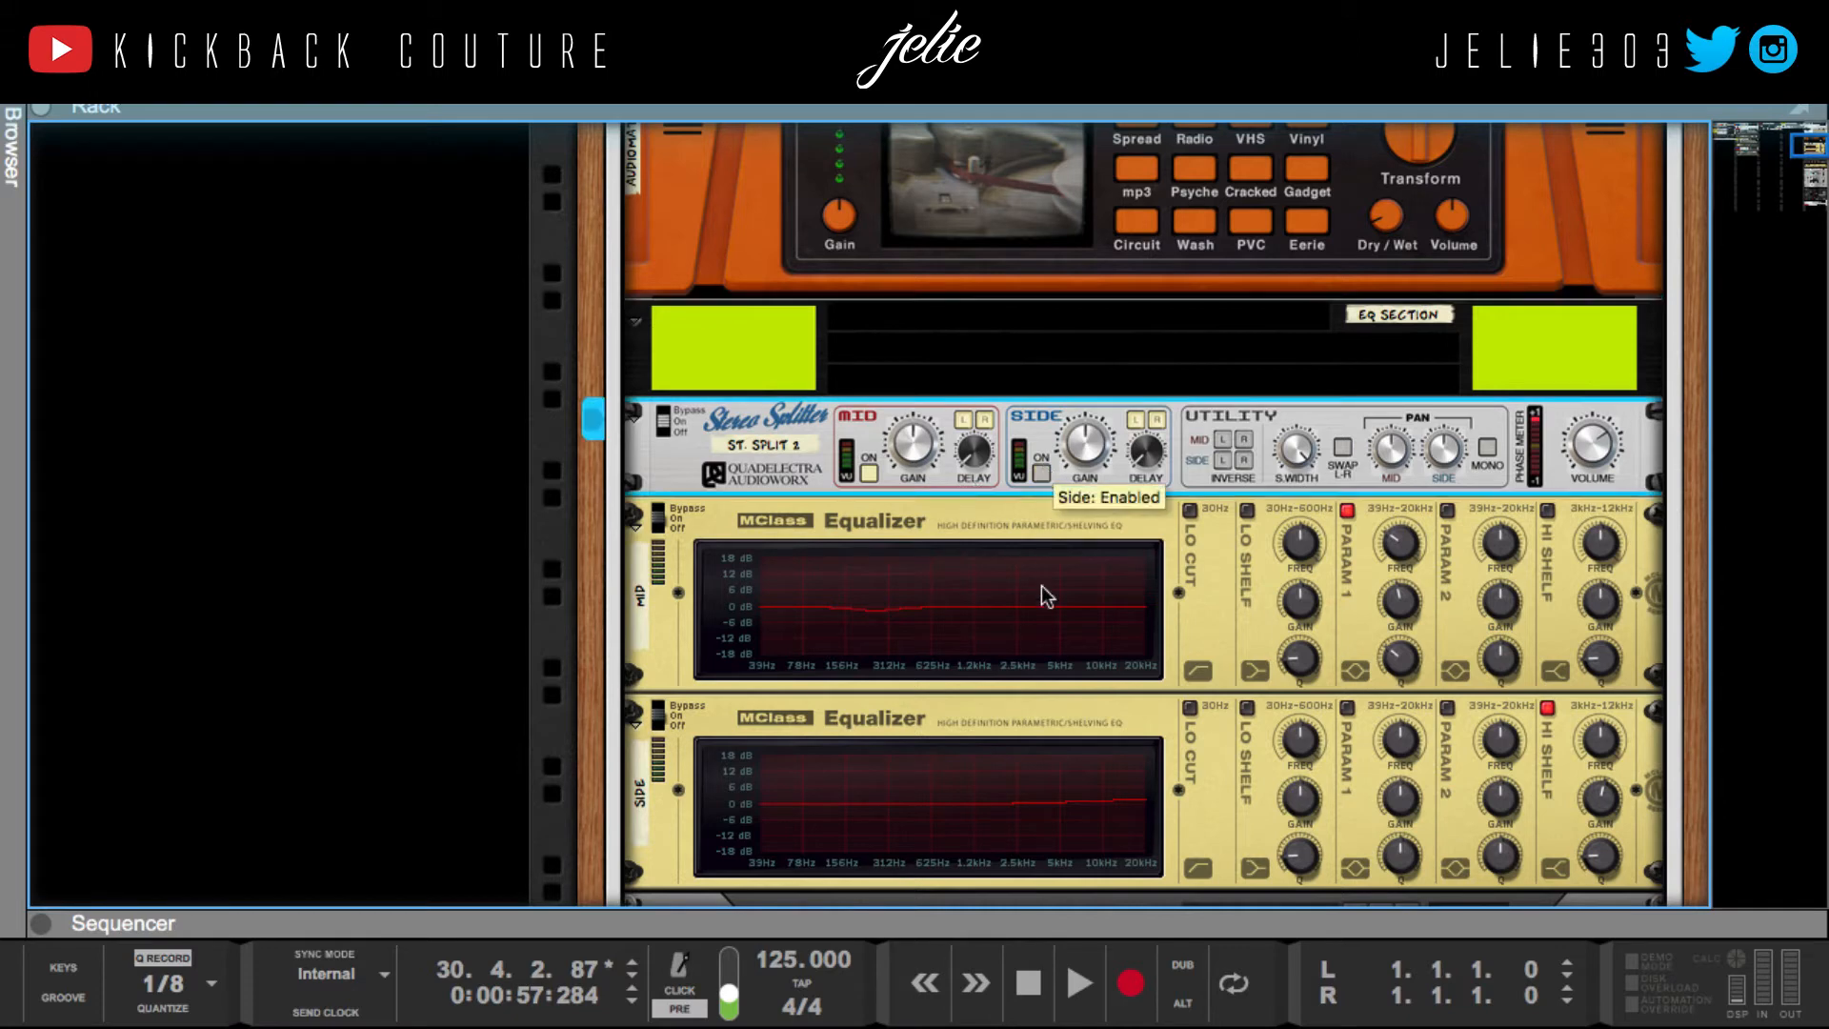
pyautogui.press('space')
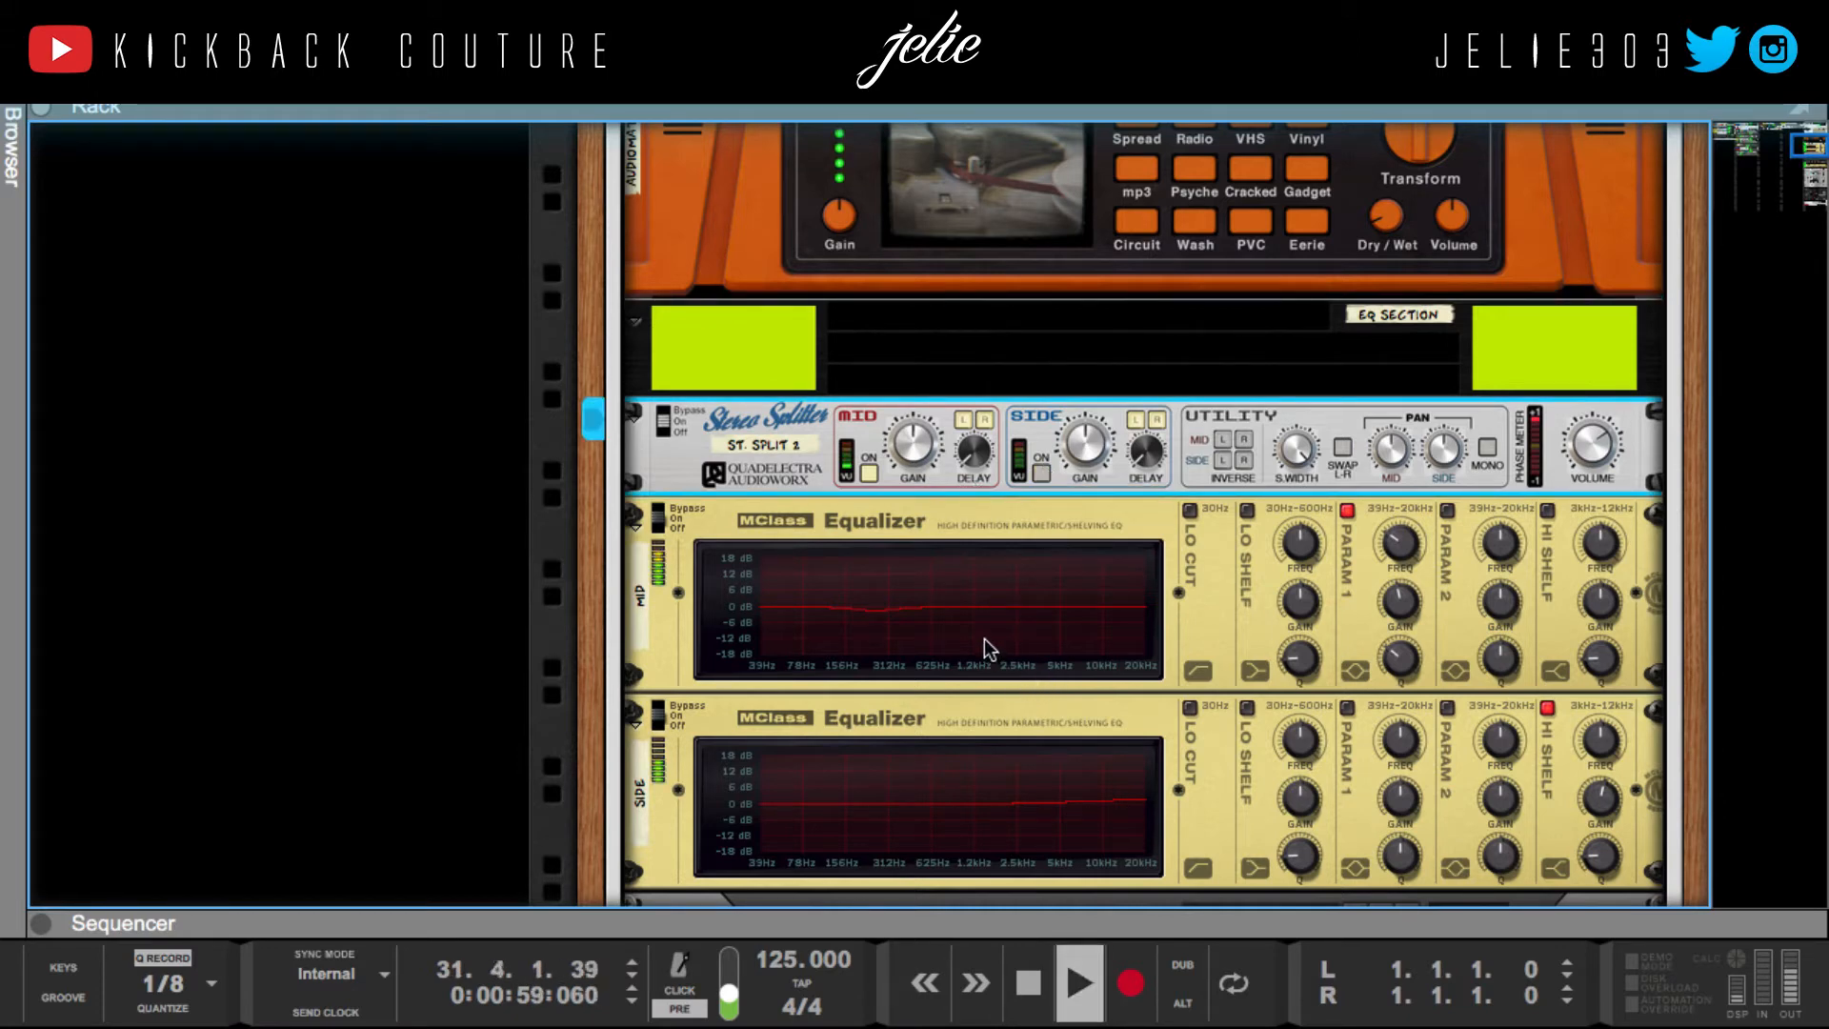
pyautogui.click(1042, 471)
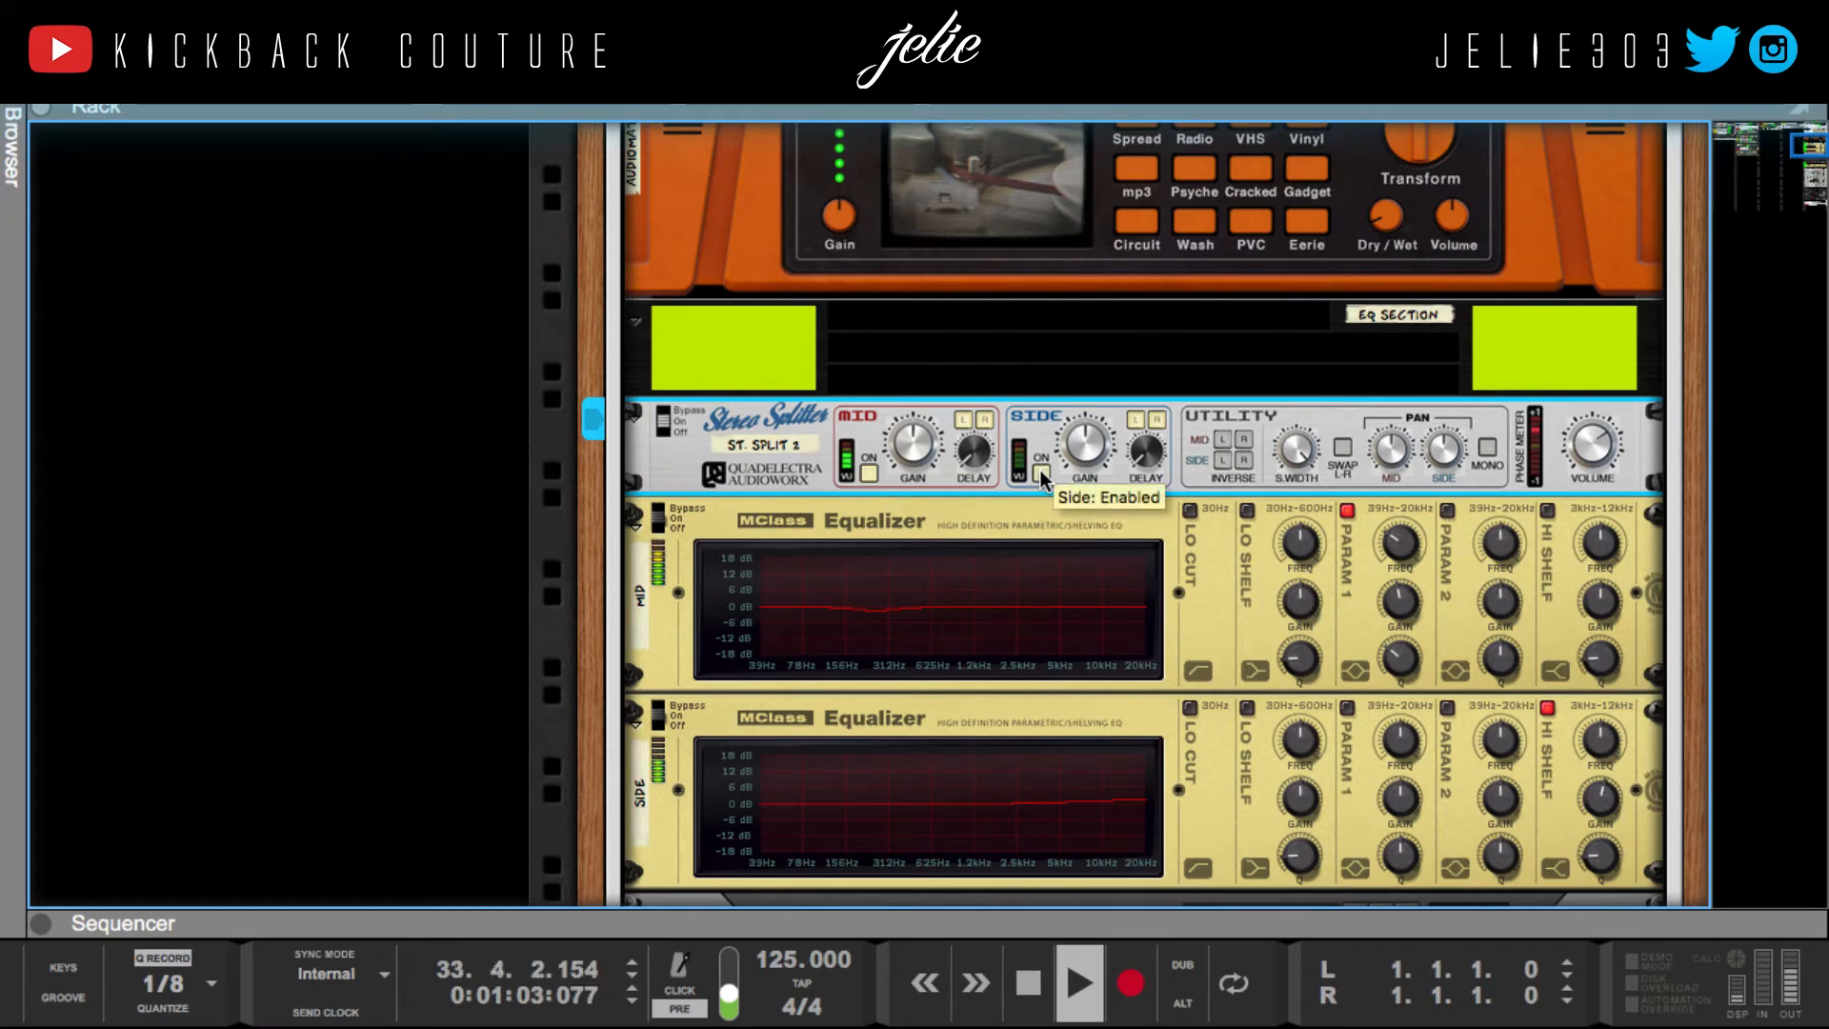
pyautogui.press('space')
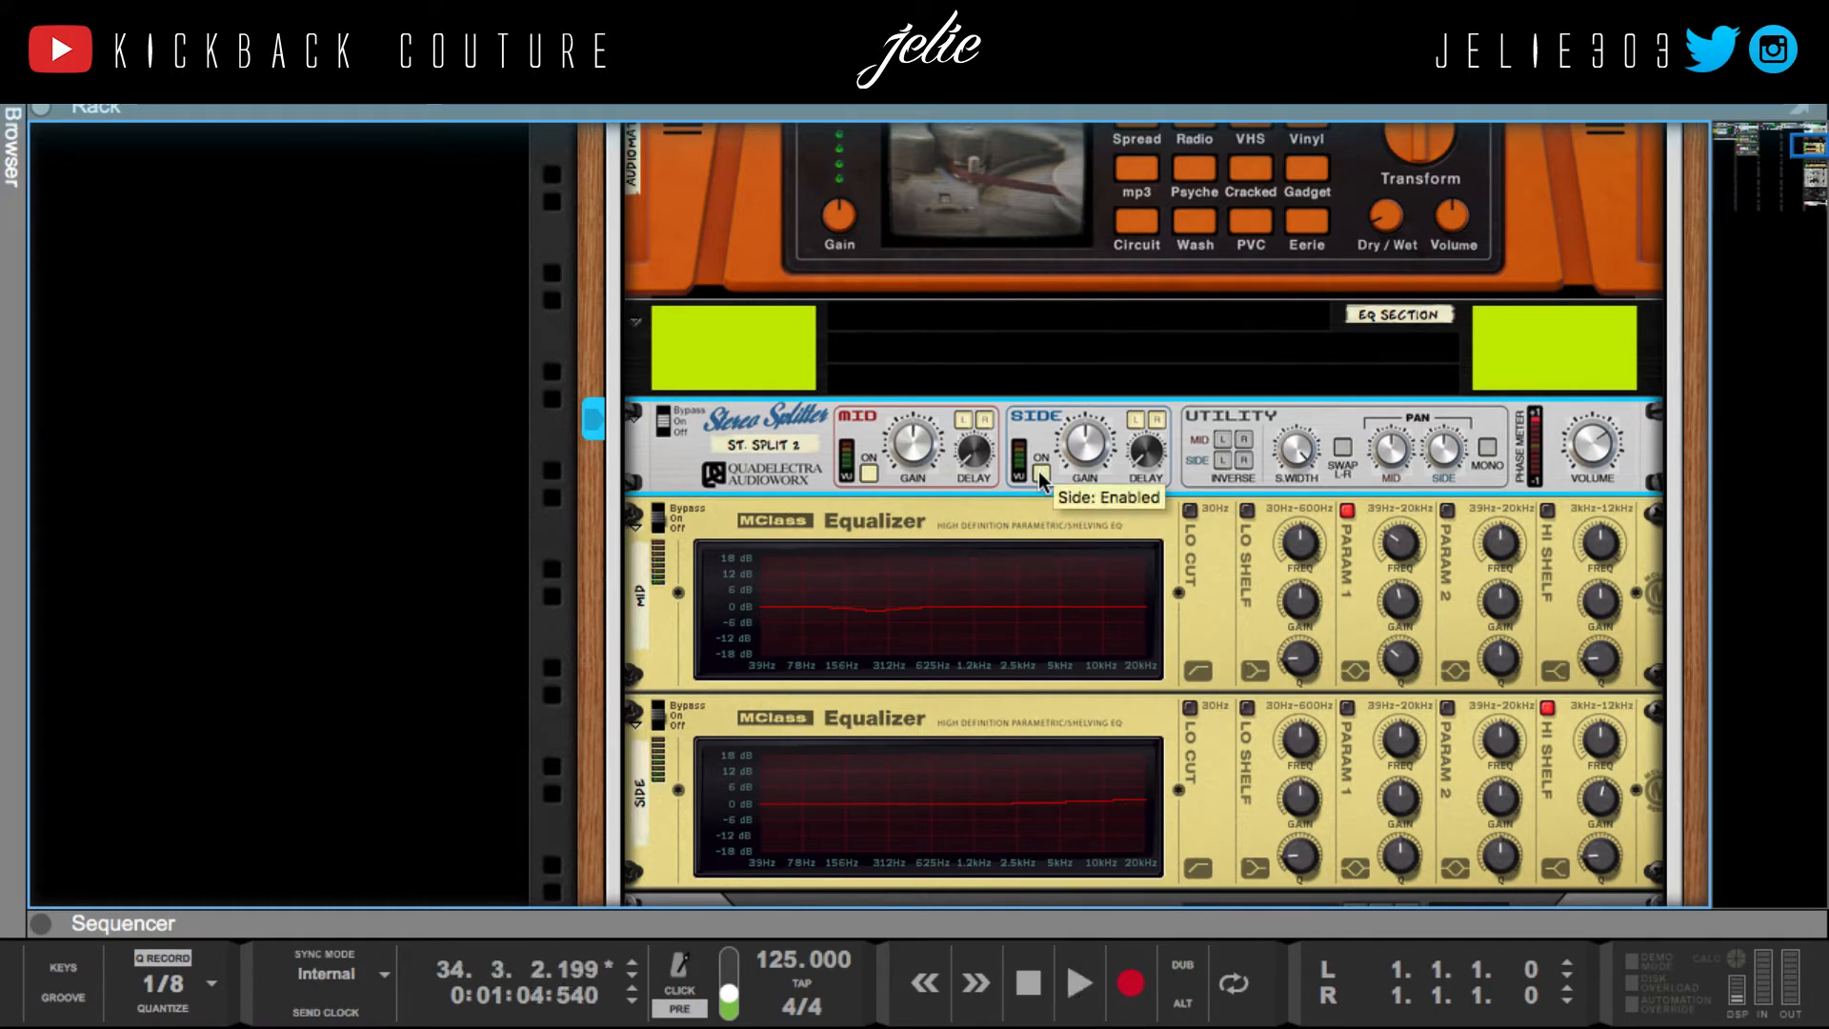
# Step: Play a short part of the beat, stop playback, and check the Param 1 frequency and gain on the Mid MClass Equalizer
pyautogui.press('space')
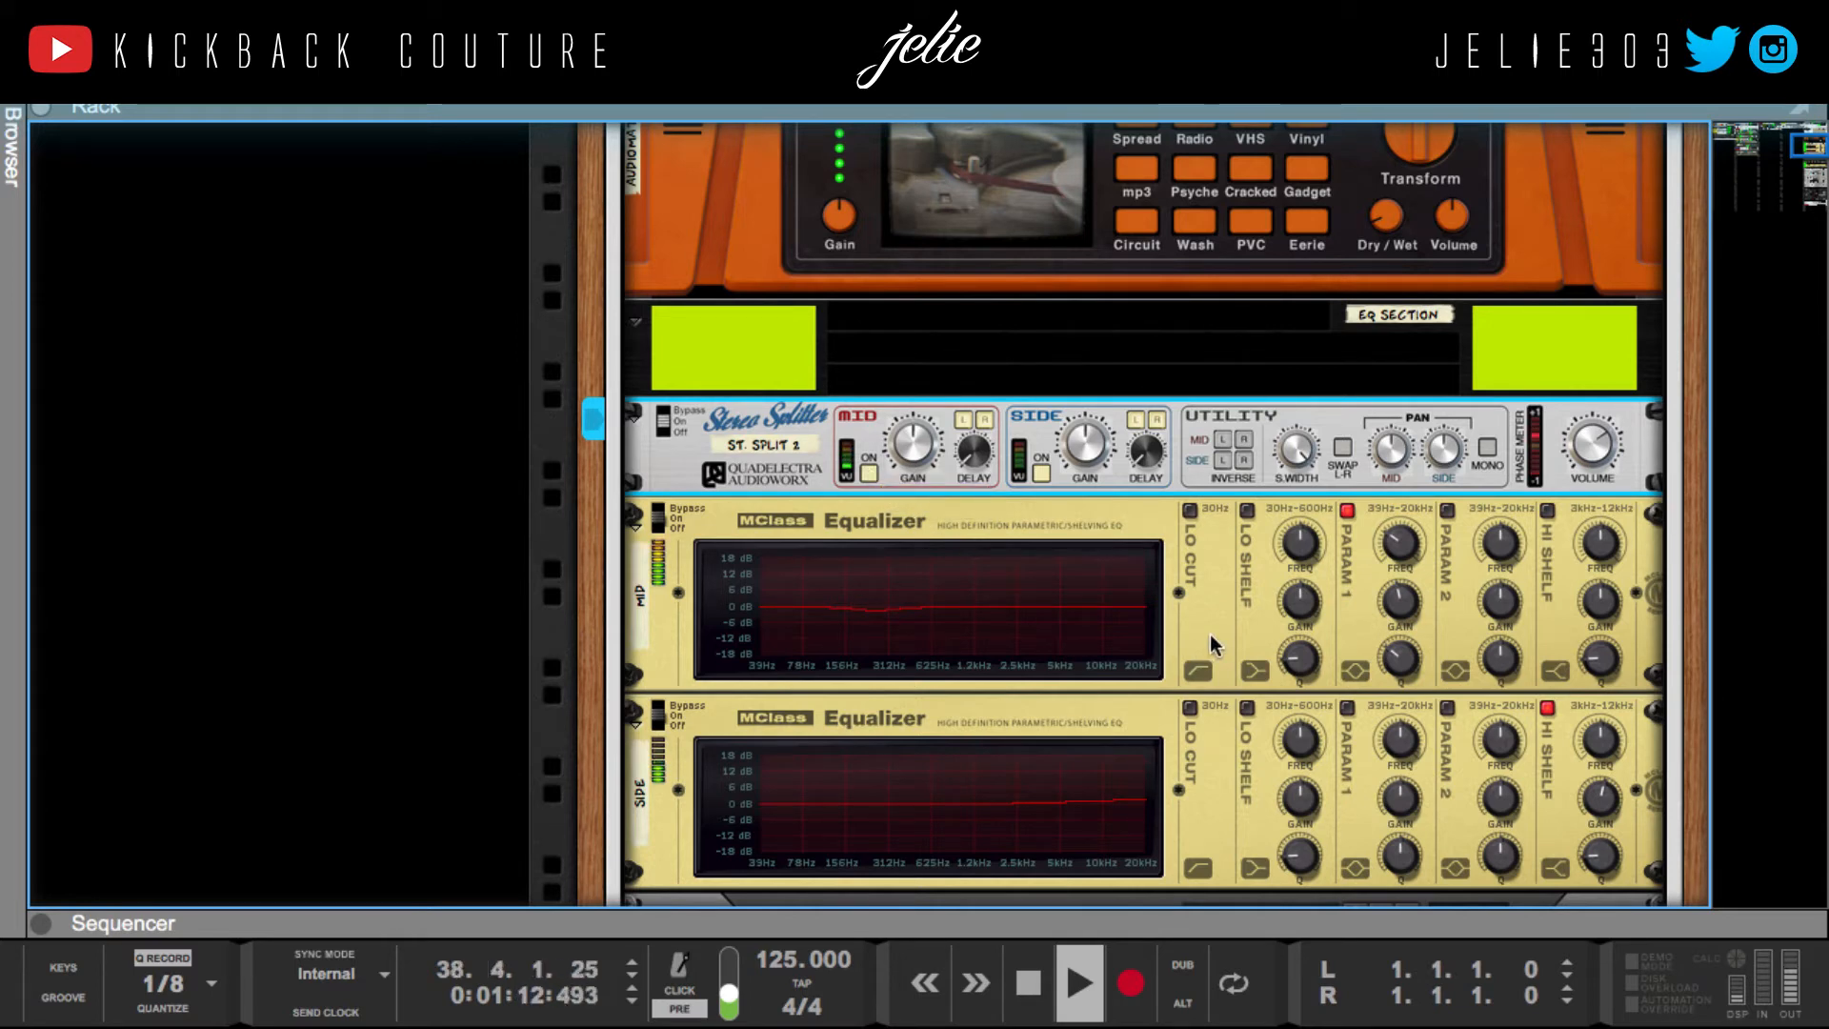
pyautogui.press('space')
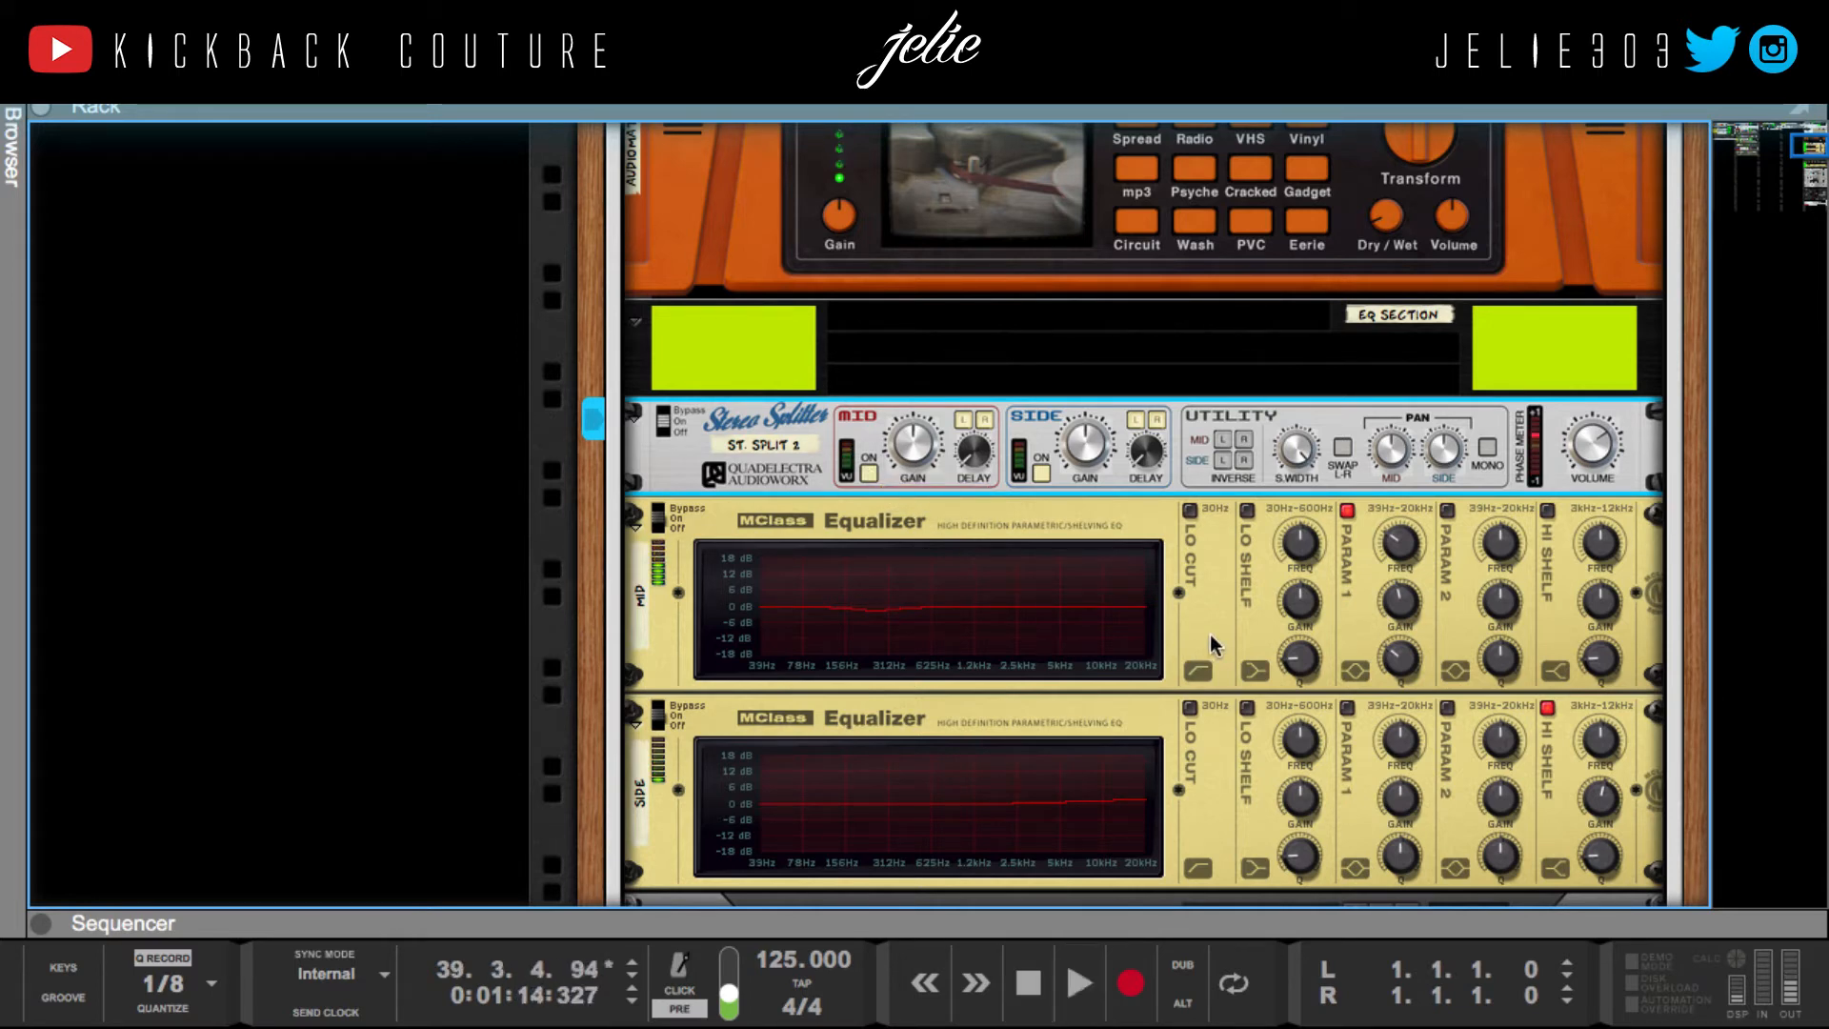
pyautogui.click(858, 619)
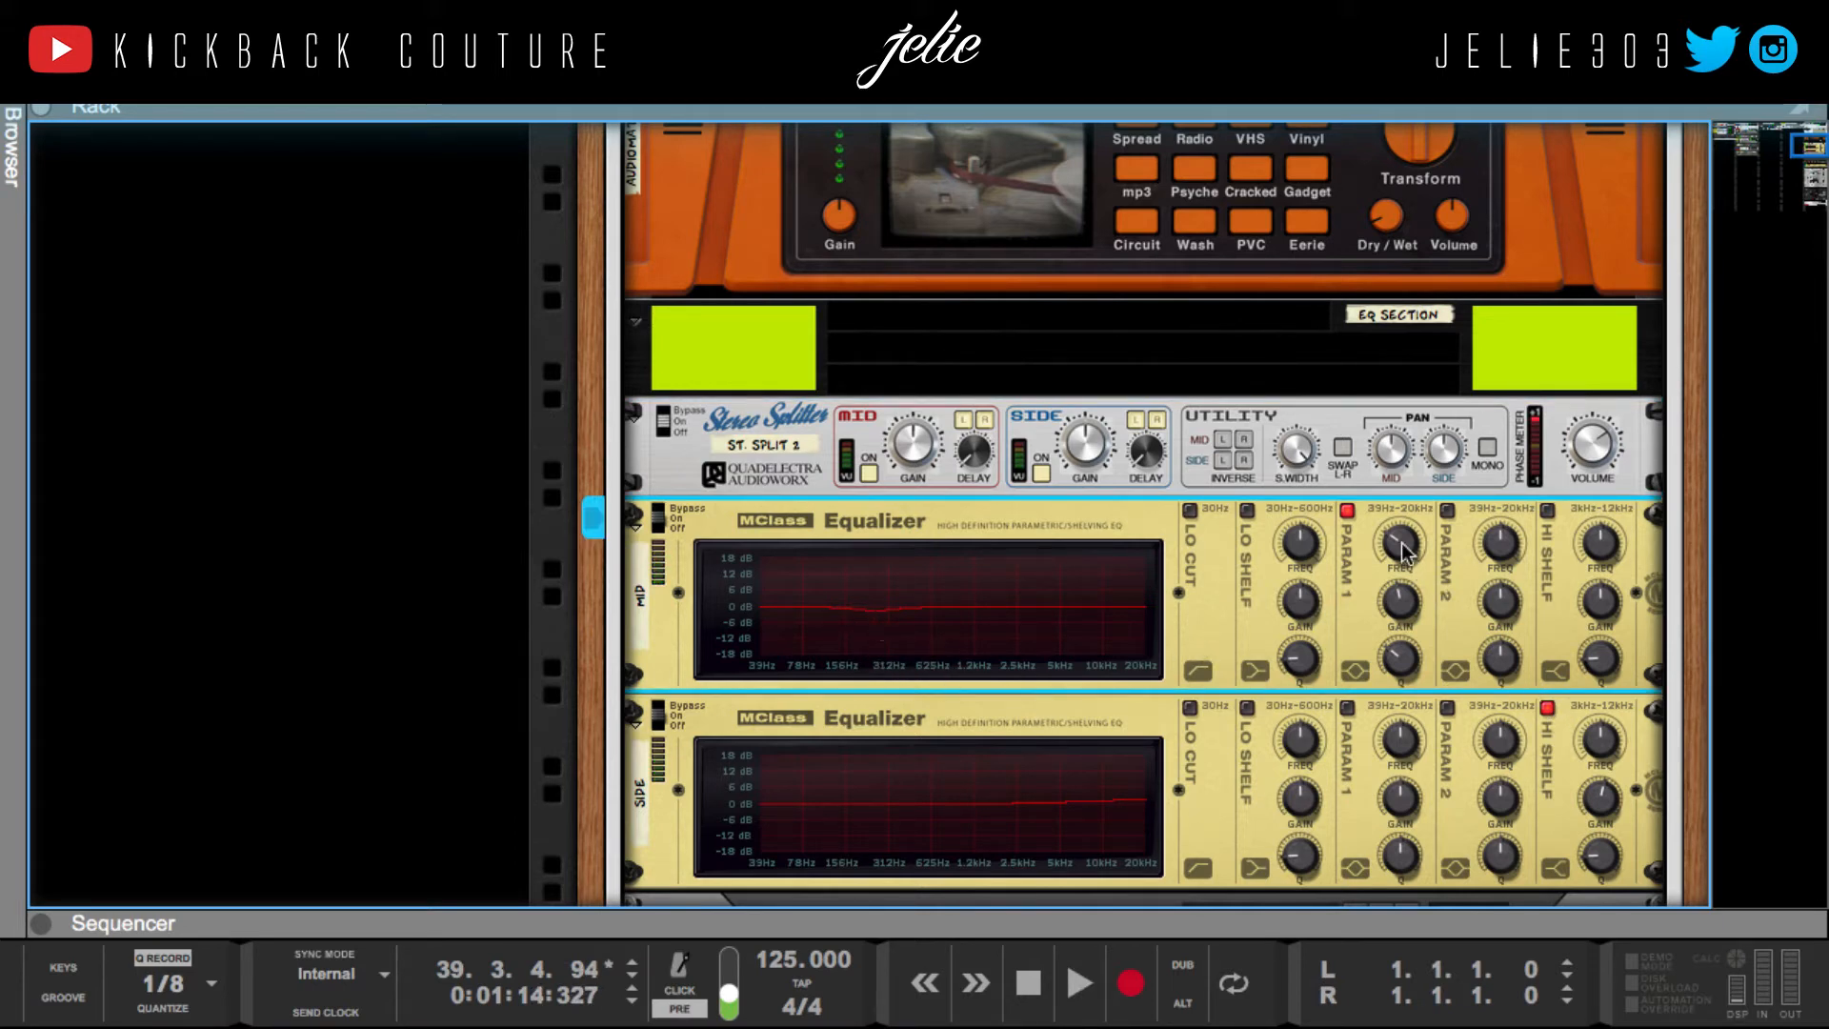
pyautogui.moveTo(1402, 551)
pyautogui.moveTo(1408, 606)
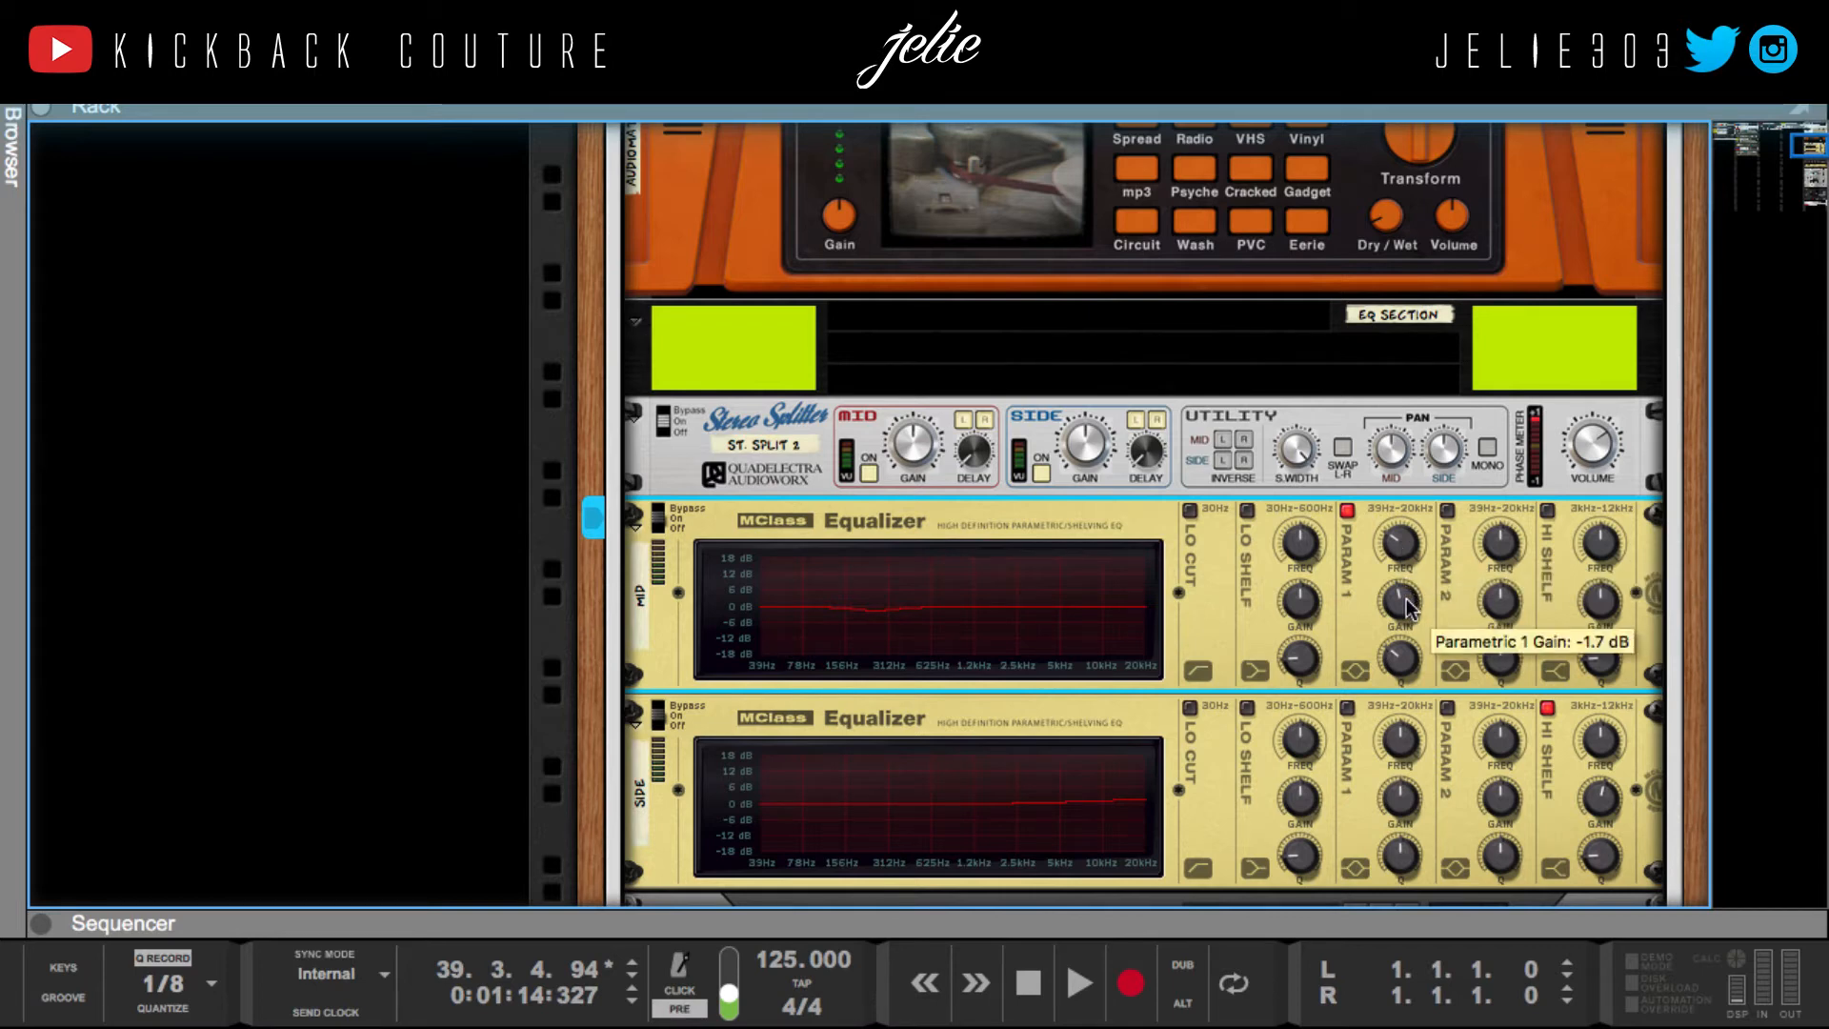
# Step: Select the Side MClass Equalizer at its Hi Shelf gain and examine its curve alongside the Mid equalizer
pyautogui.scroll(-1, 1229, 743)
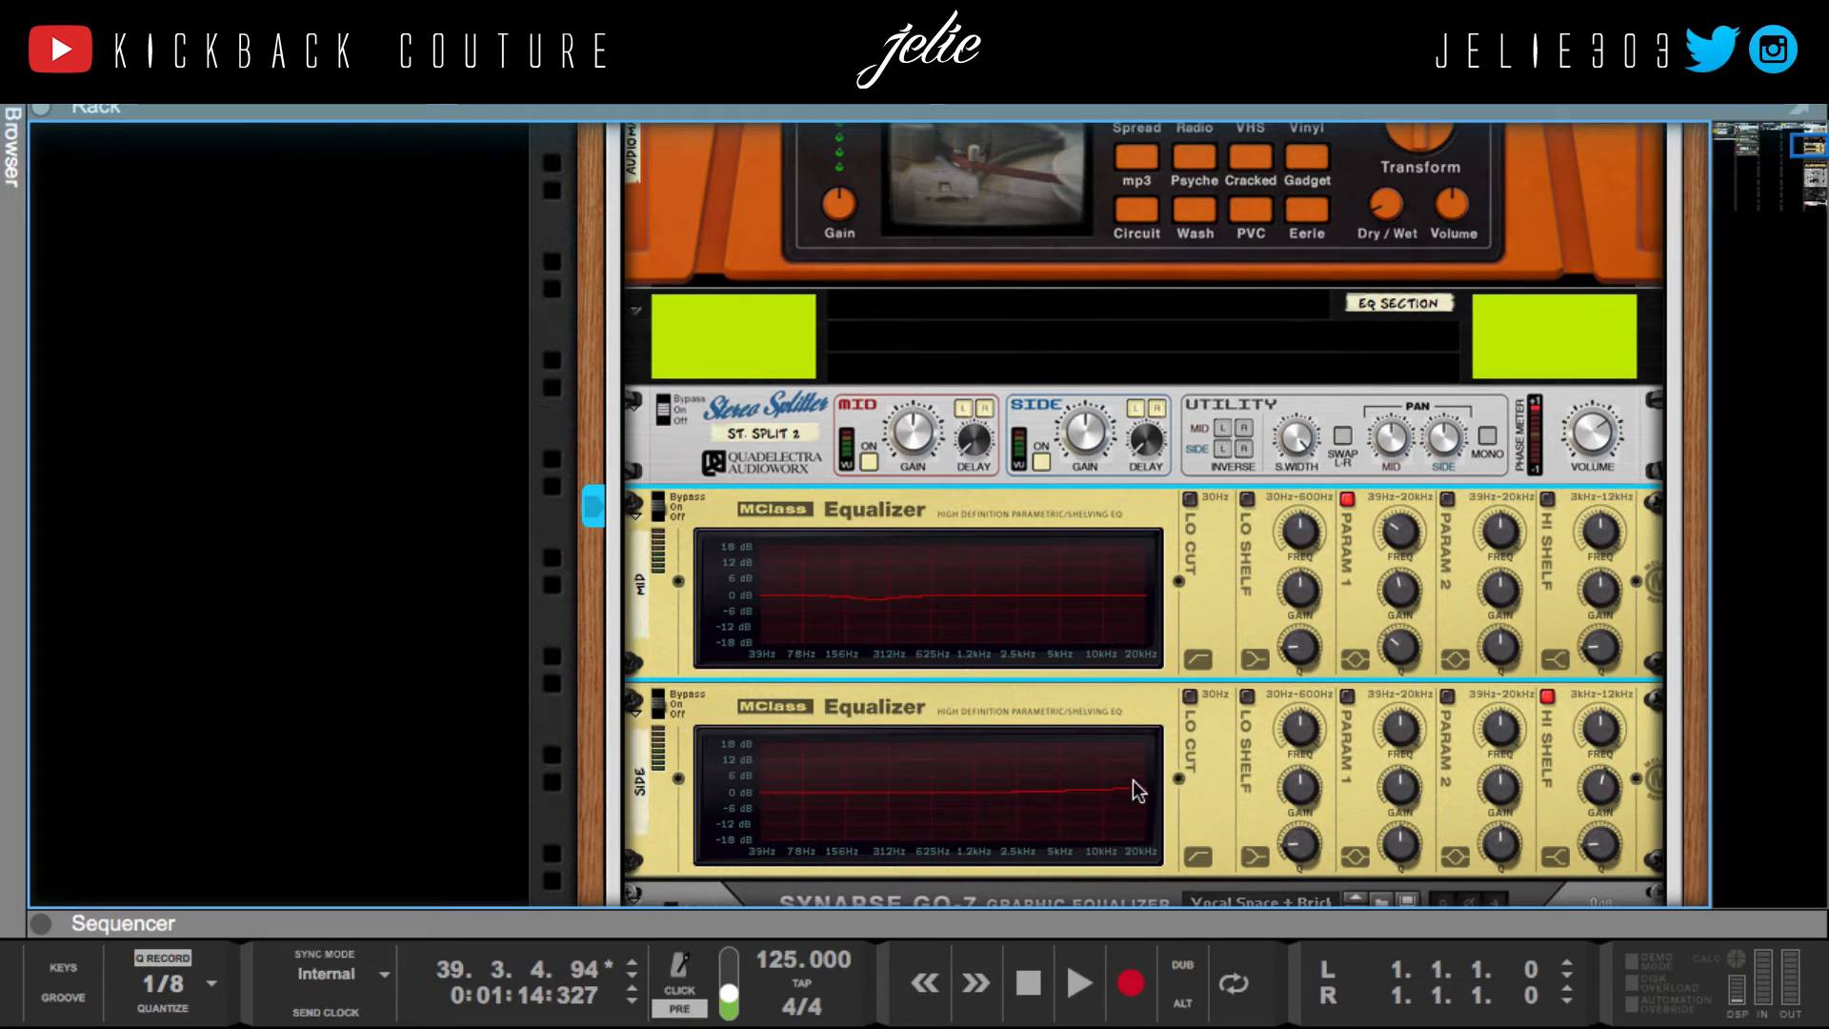
pyautogui.click(1594, 796)
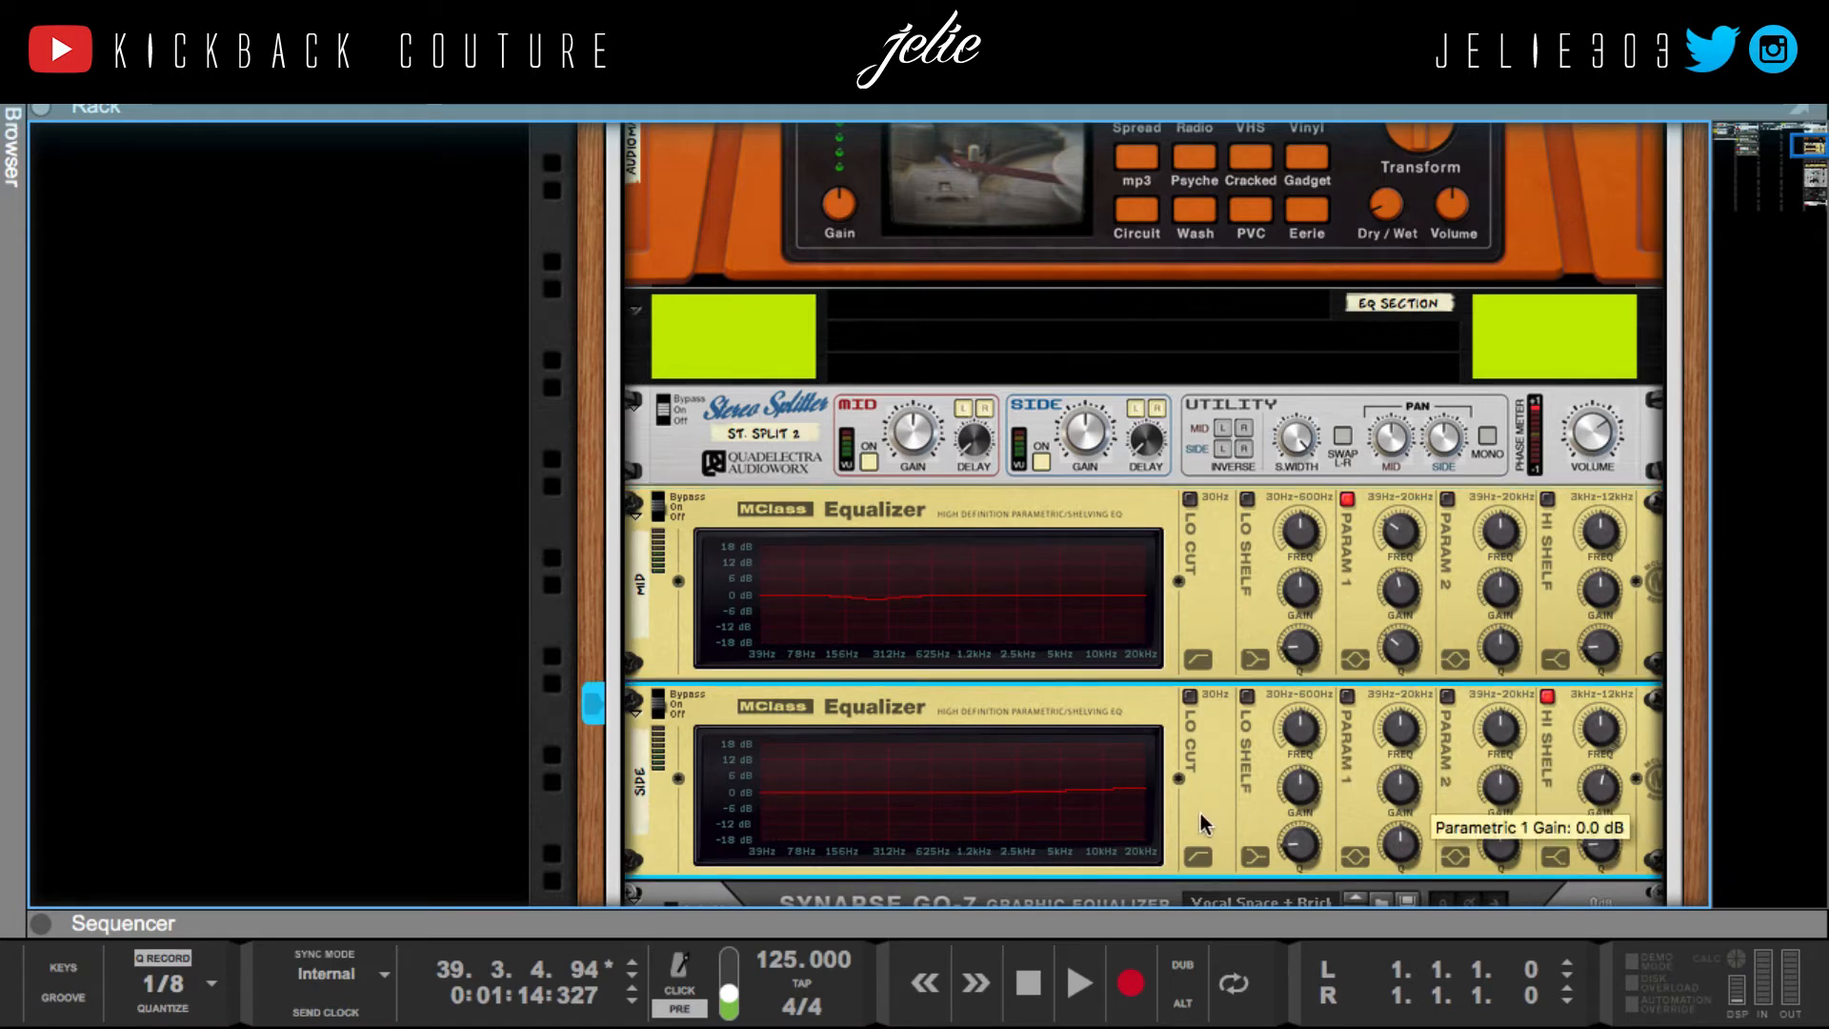
pyautogui.scroll(-2, 1072, 754)
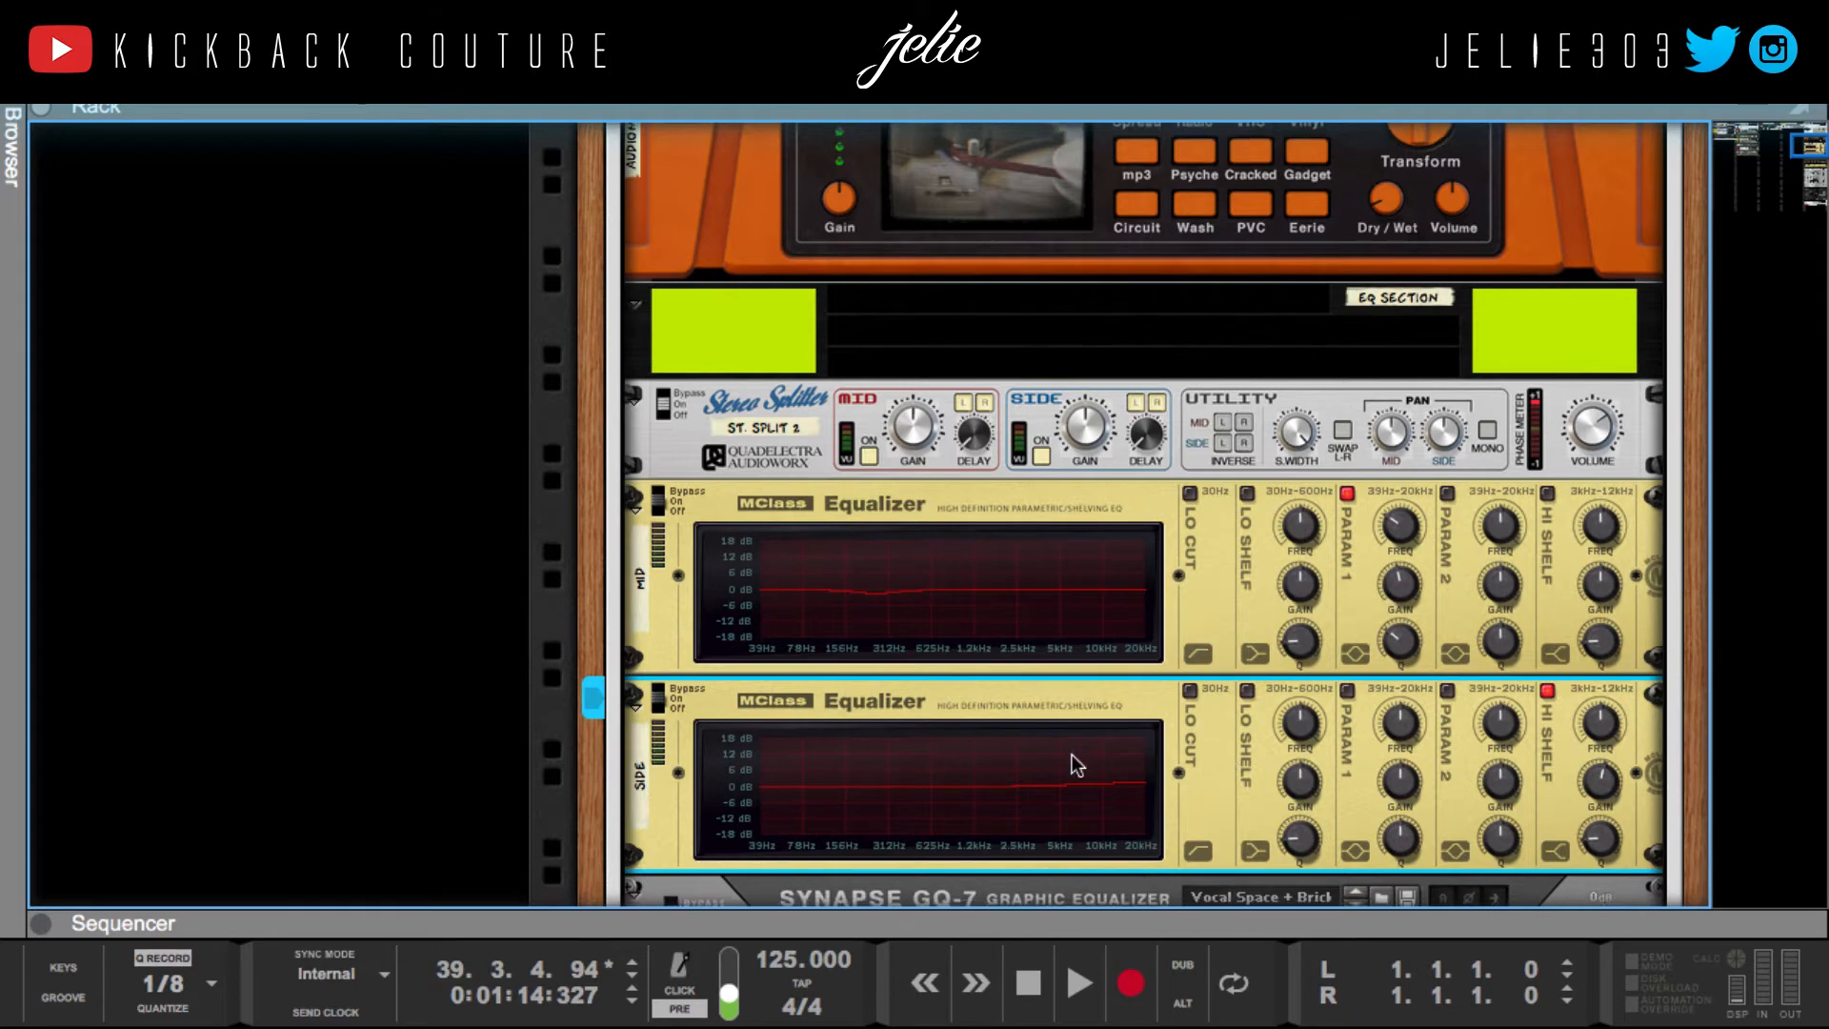
pyautogui.scroll(-1, 971, 779)
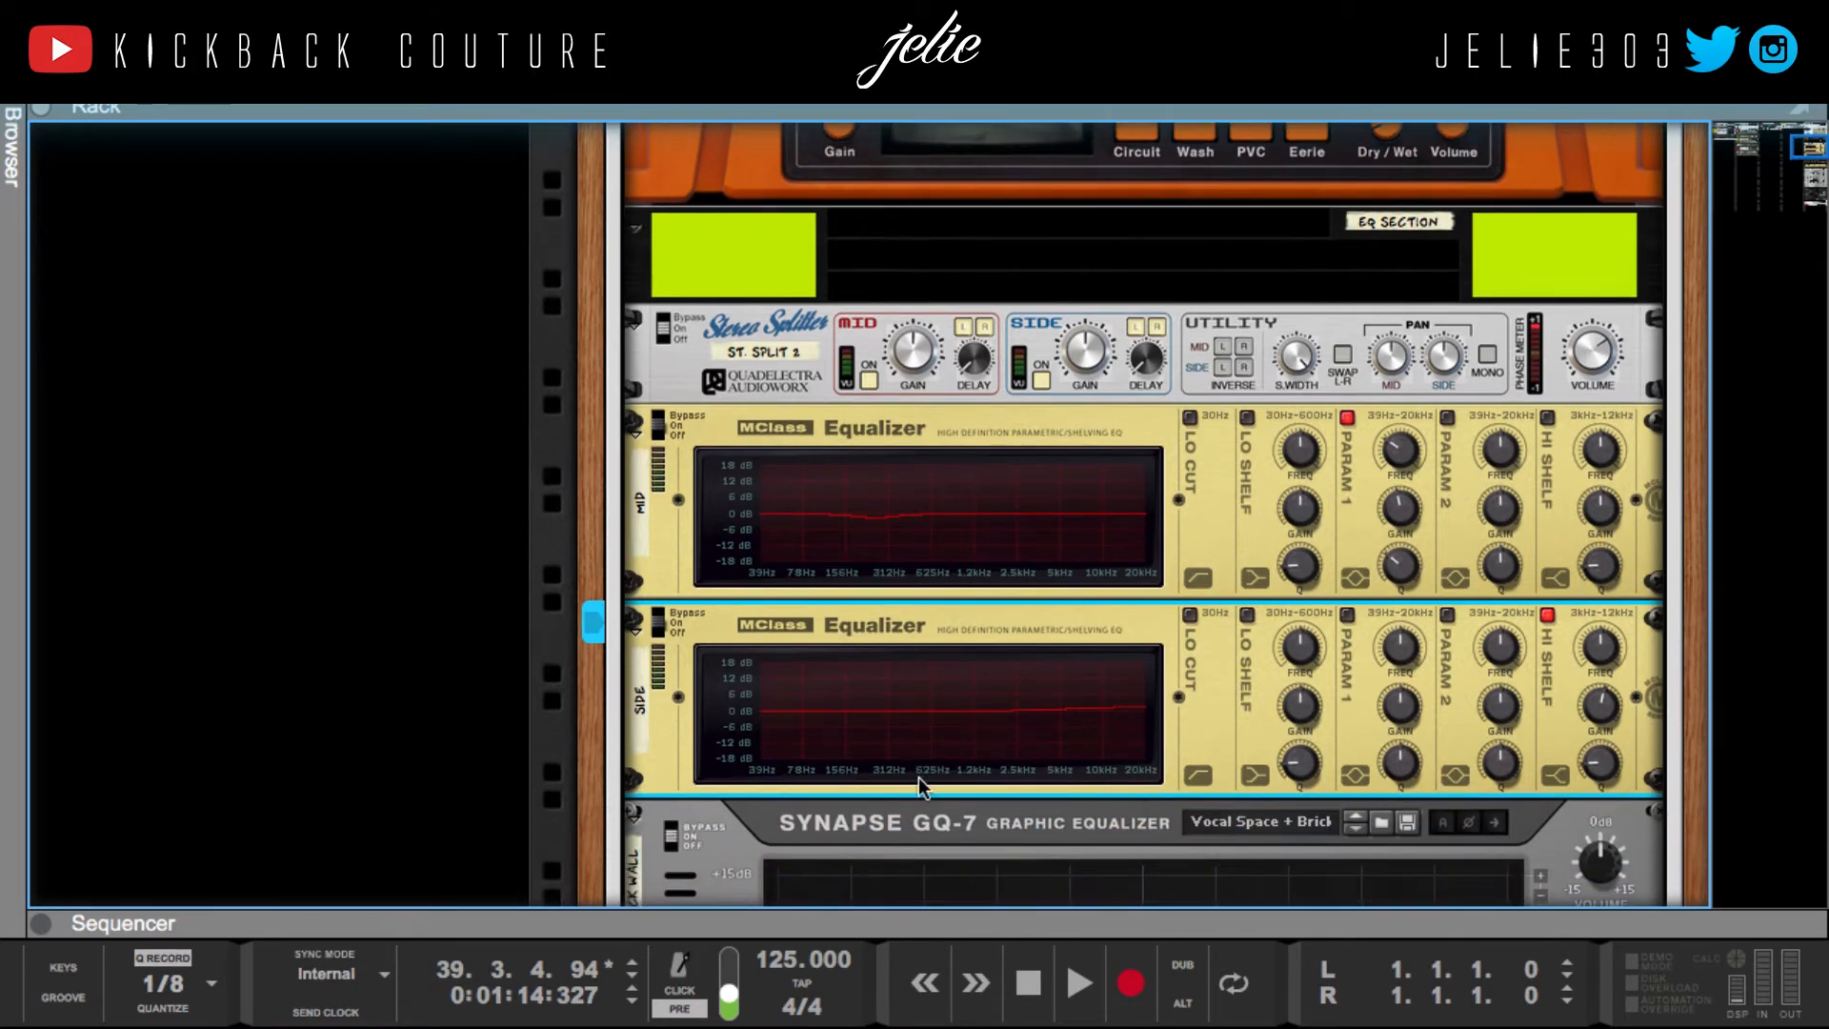
pyautogui.scroll(-2, 918, 778)
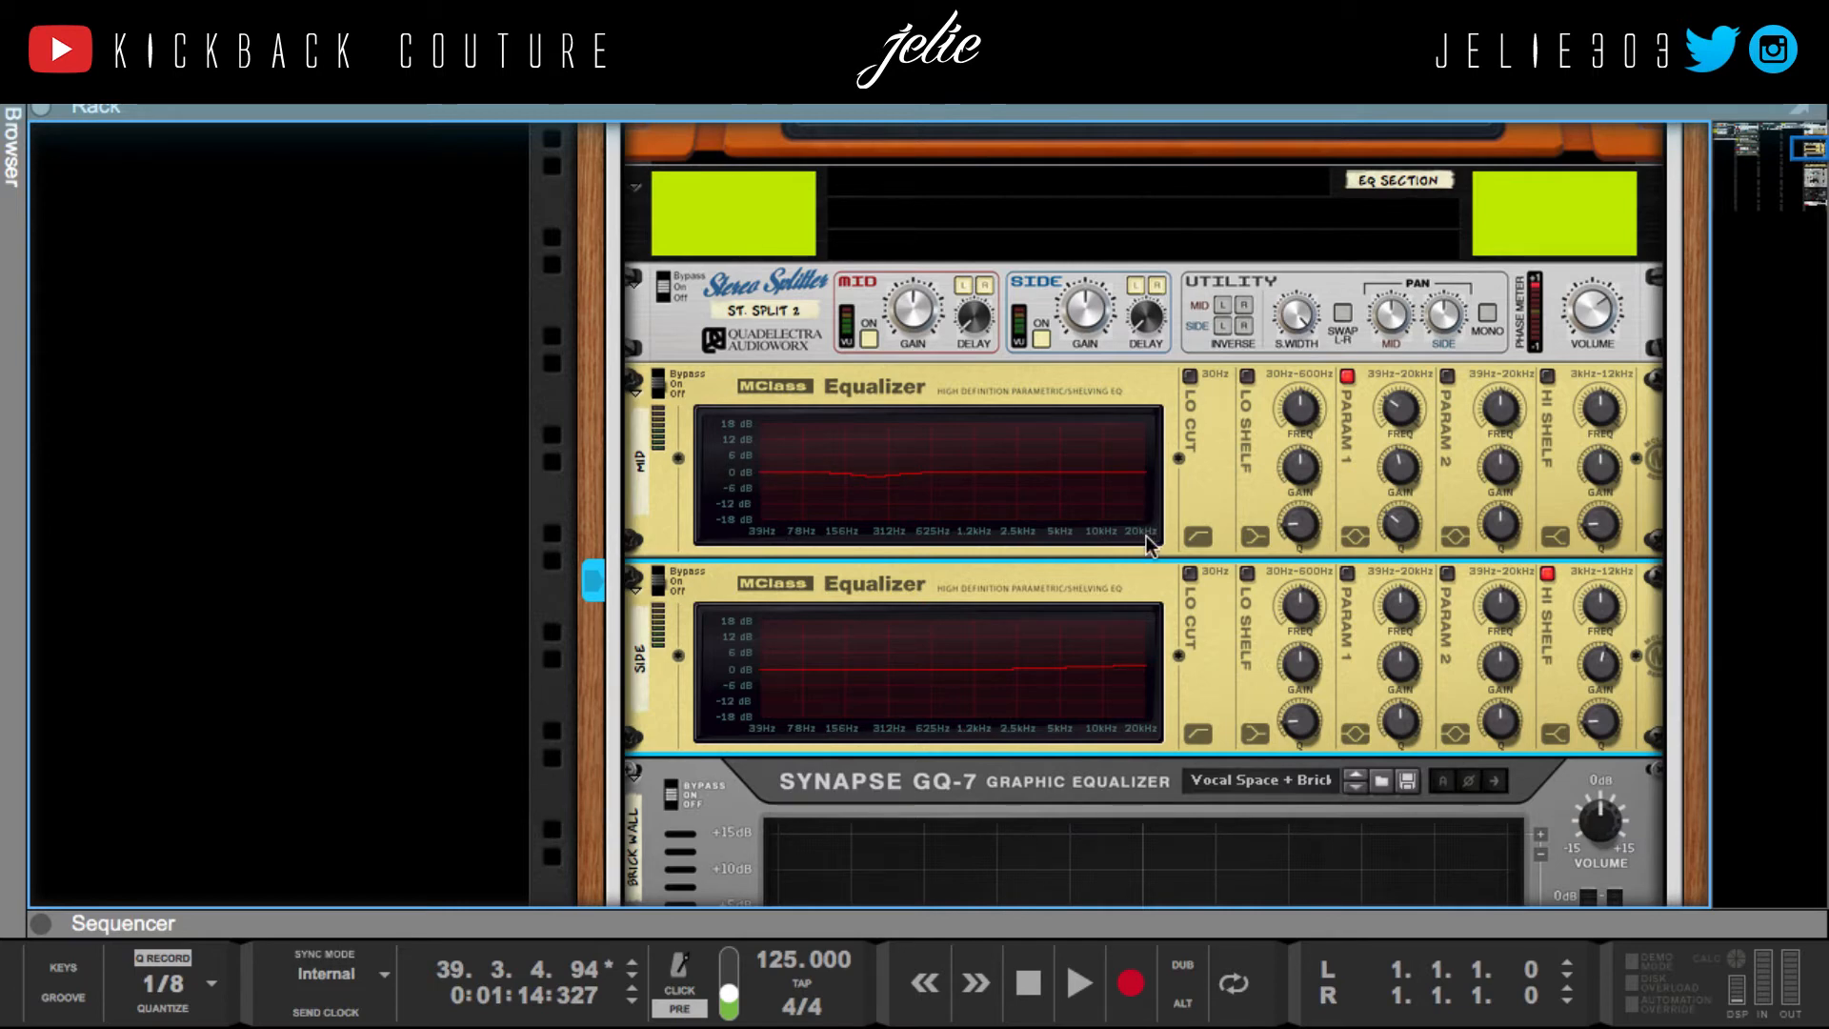
# Step: Select the Brick Wall Synapse GQ-7 Graphic Equalizer and examine its curve and band settings
pyautogui.scroll(-3, 1146, 535)
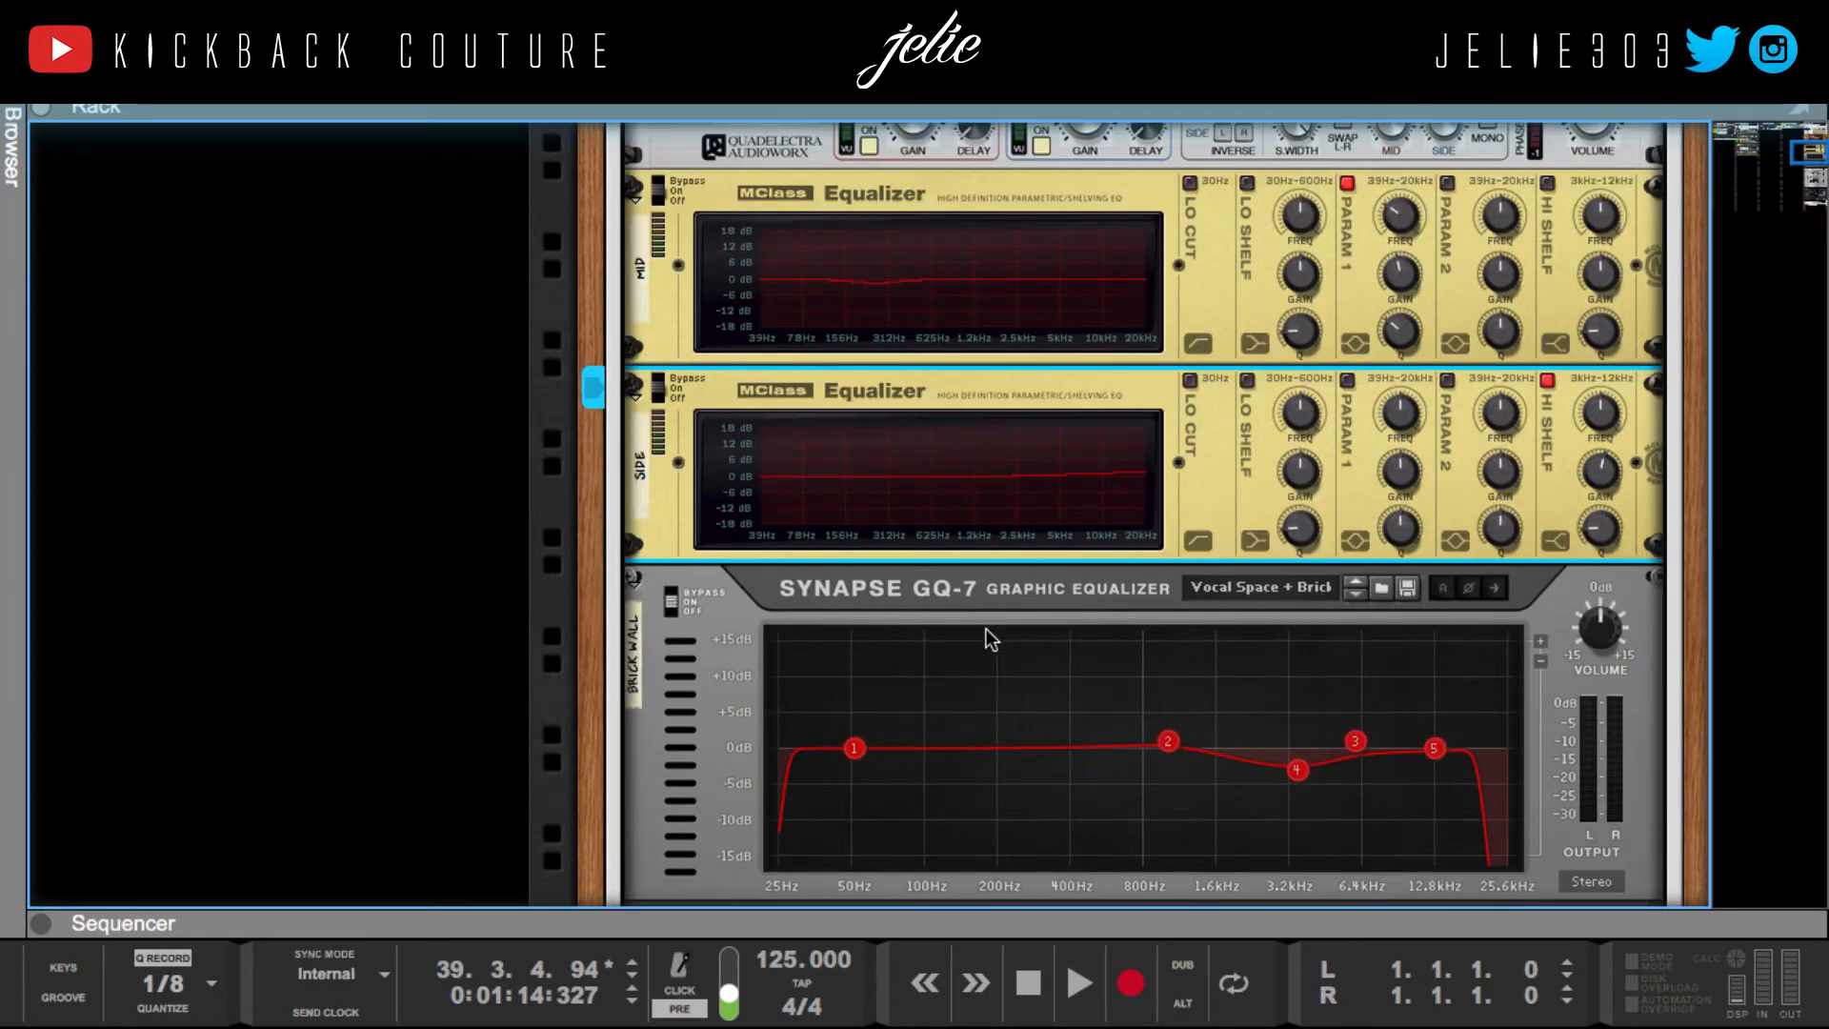
pyautogui.scroll(-1, 986, 629)
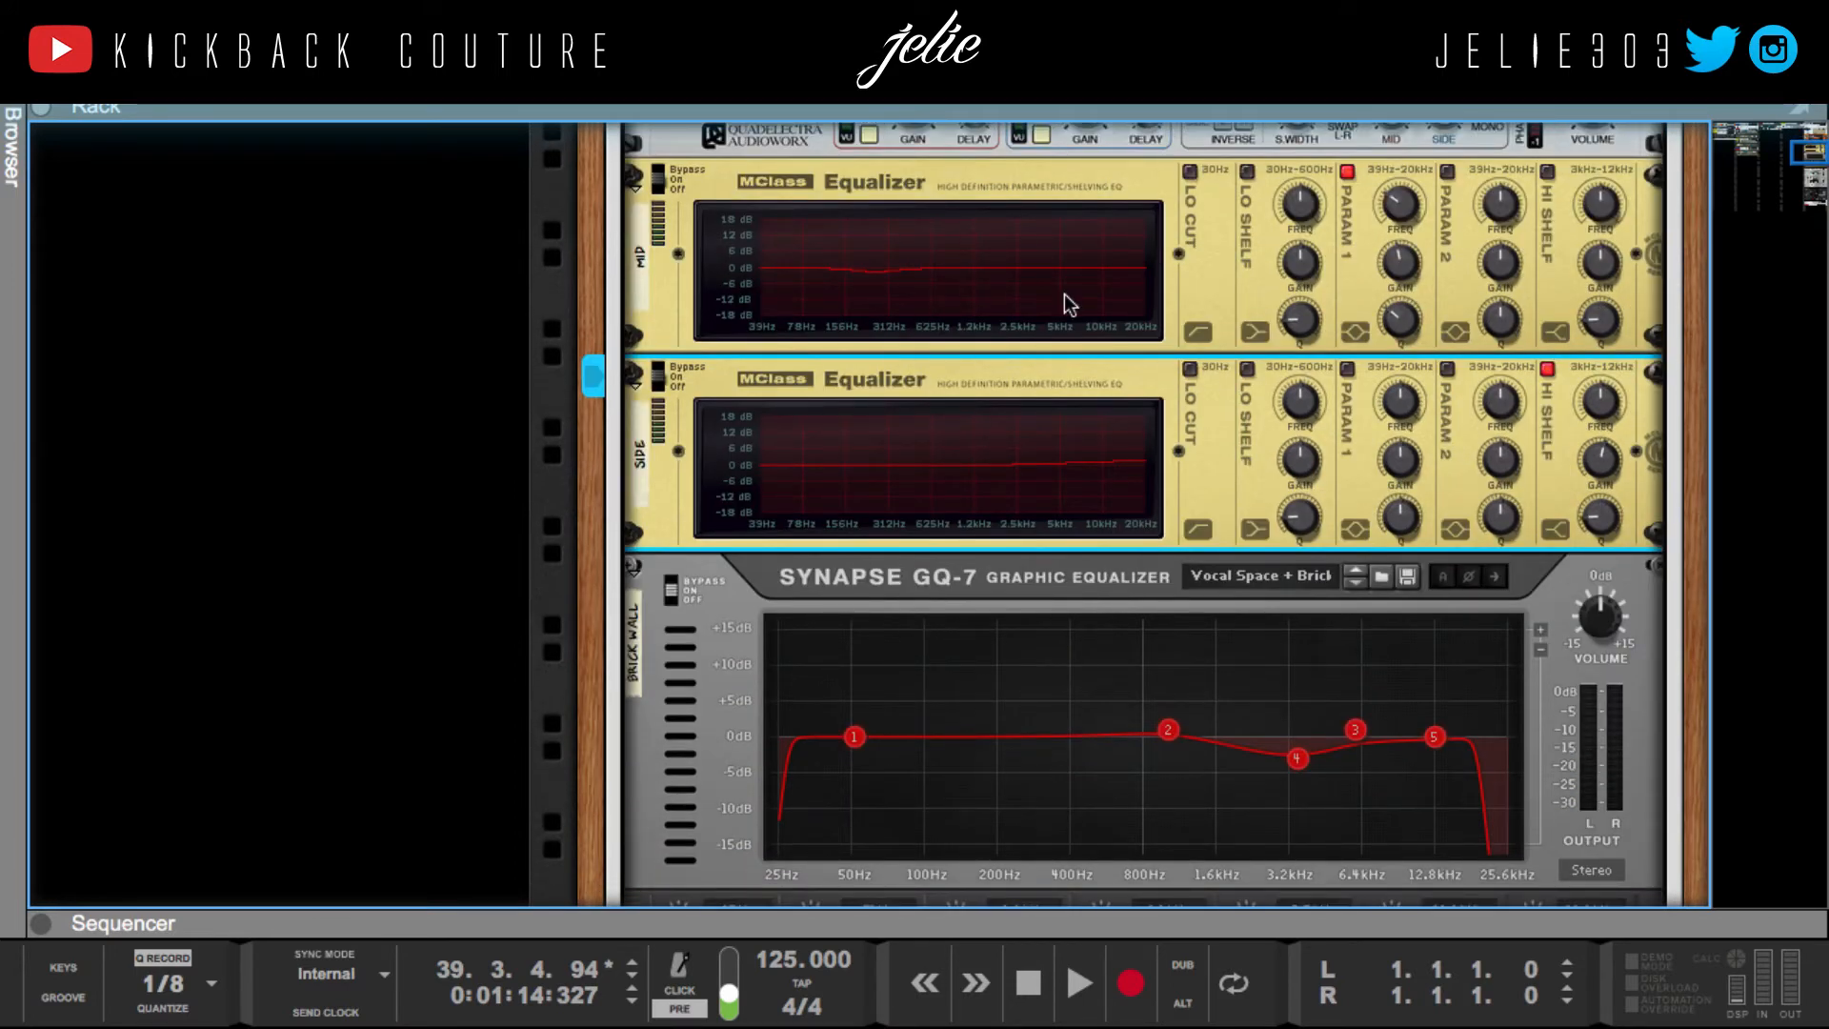
pyautogui.scroll(-2, 920, 529)
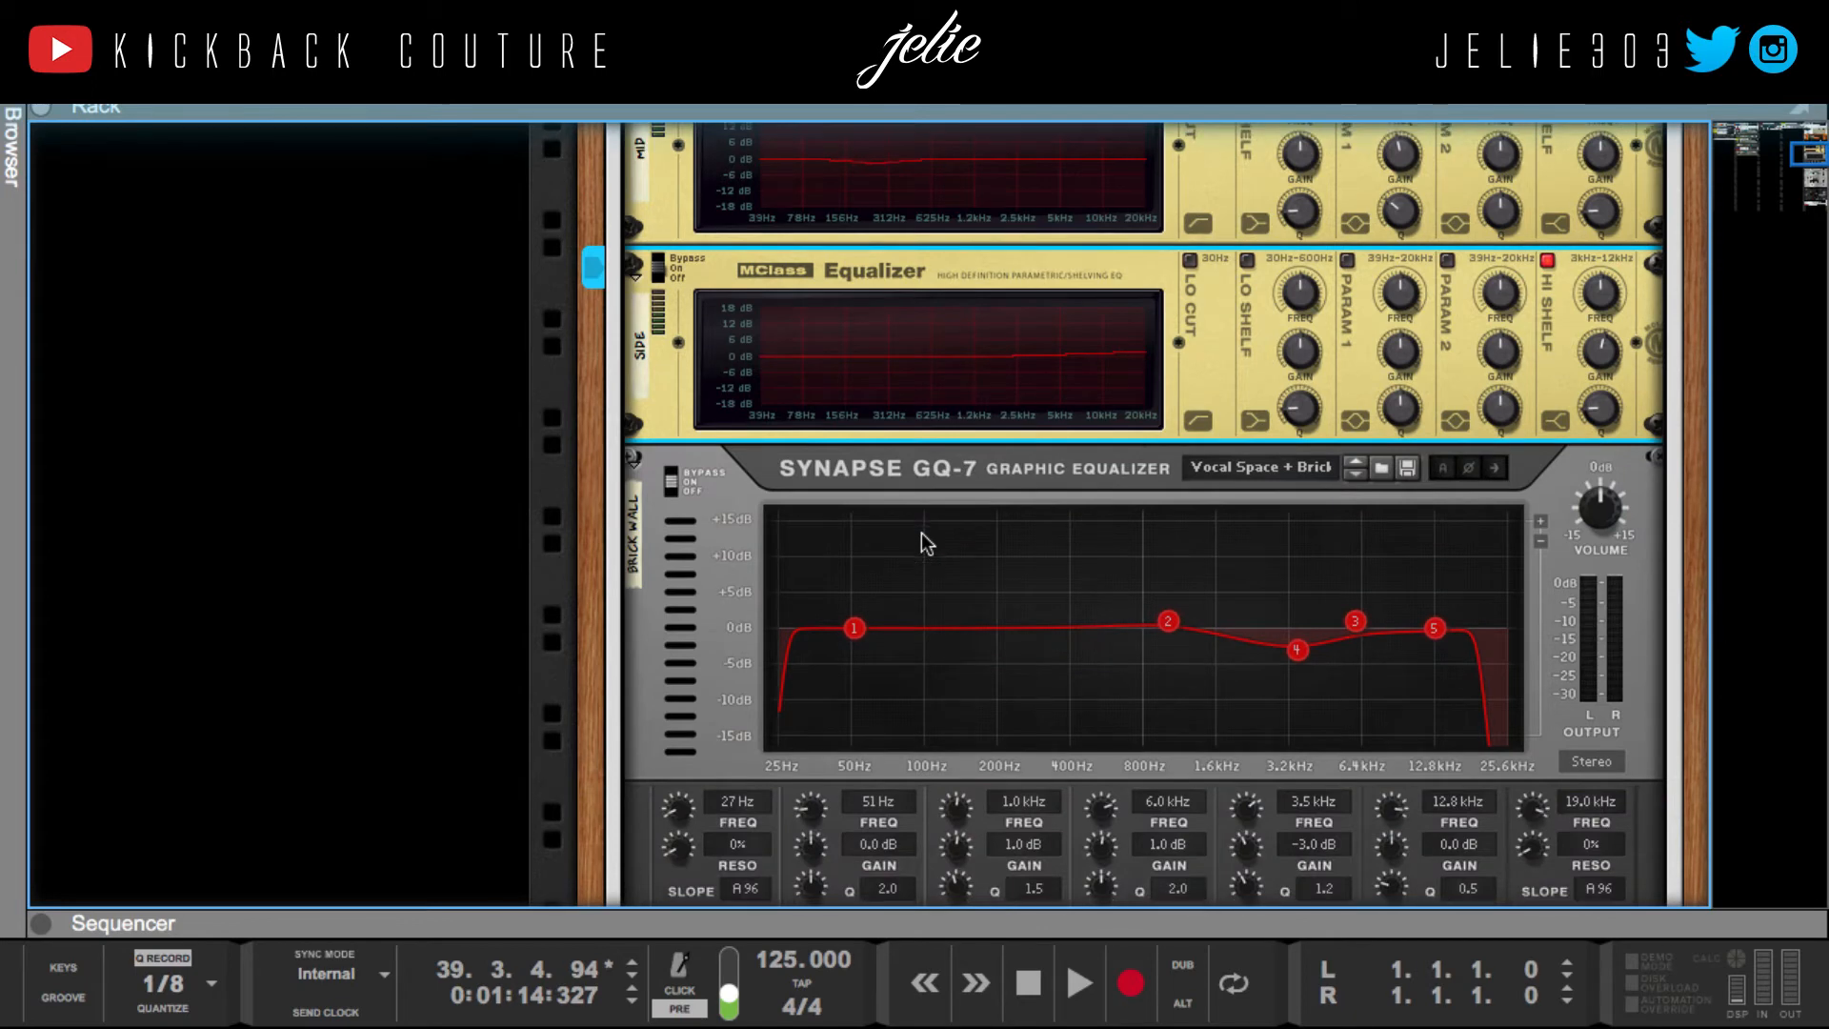
pyautogui.scroll(-2, 908, 552)
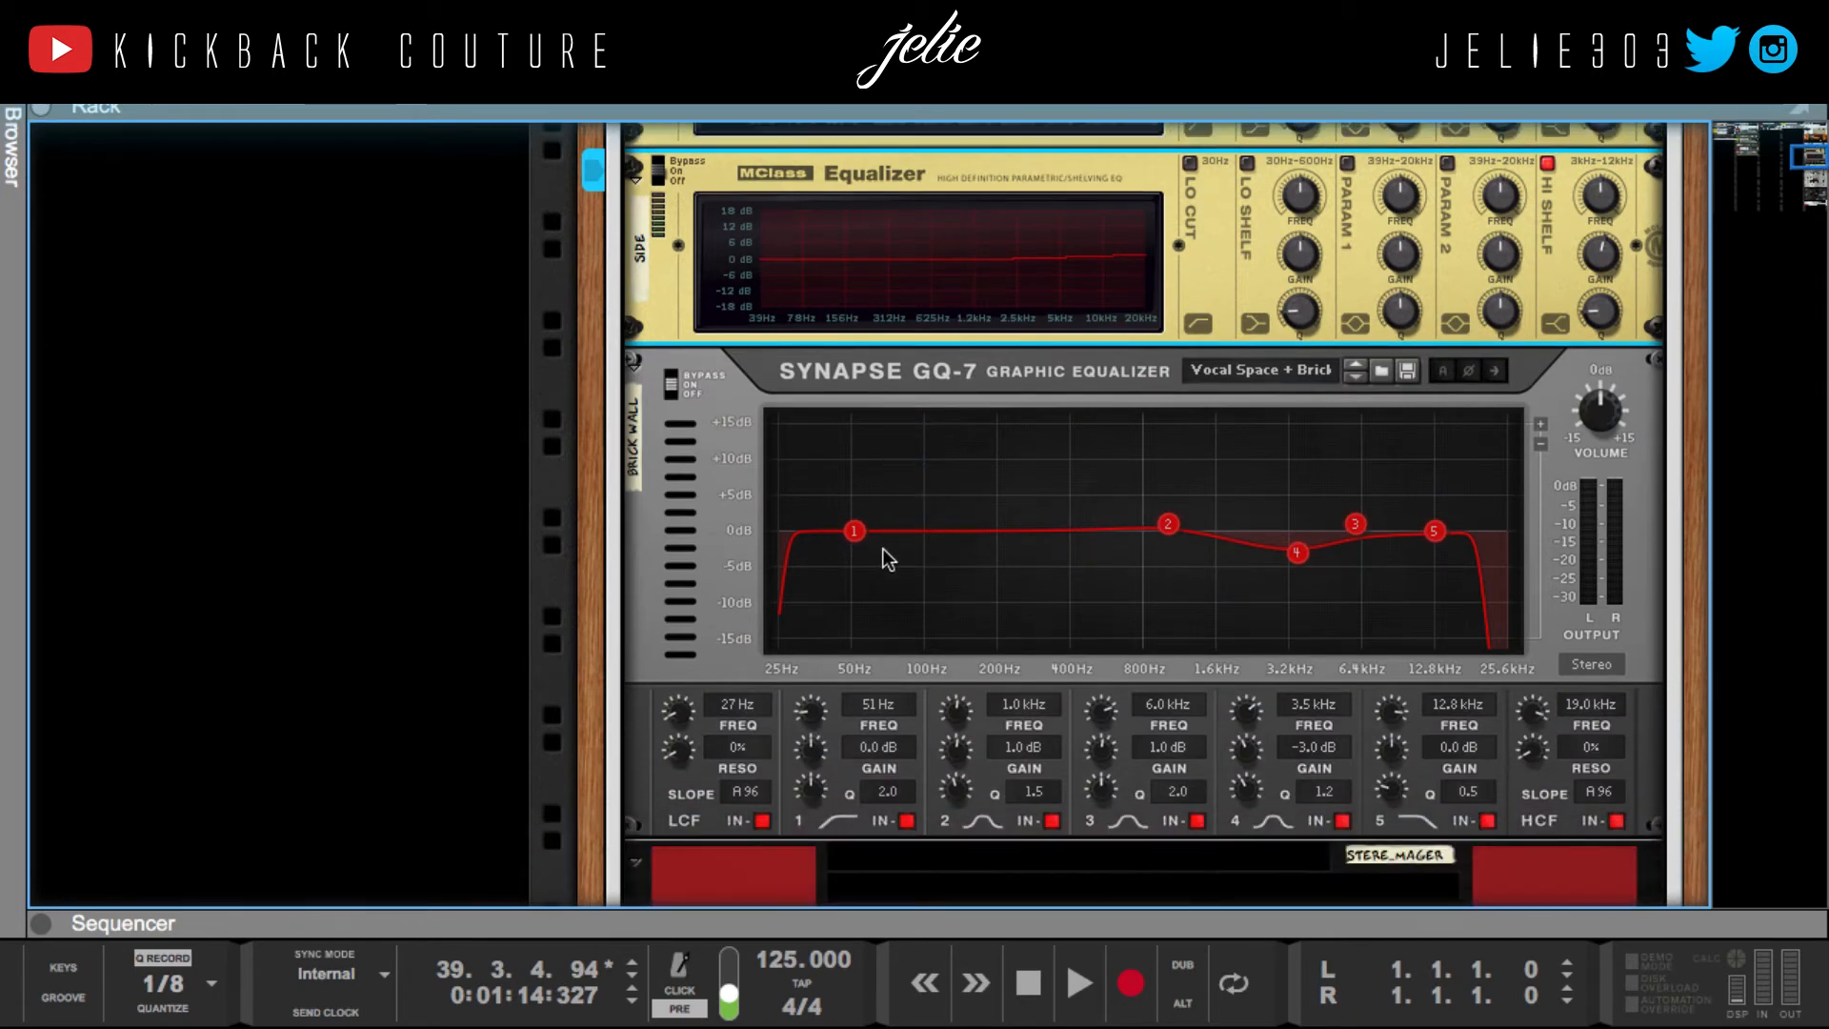
pyautogui.click(729, 449)
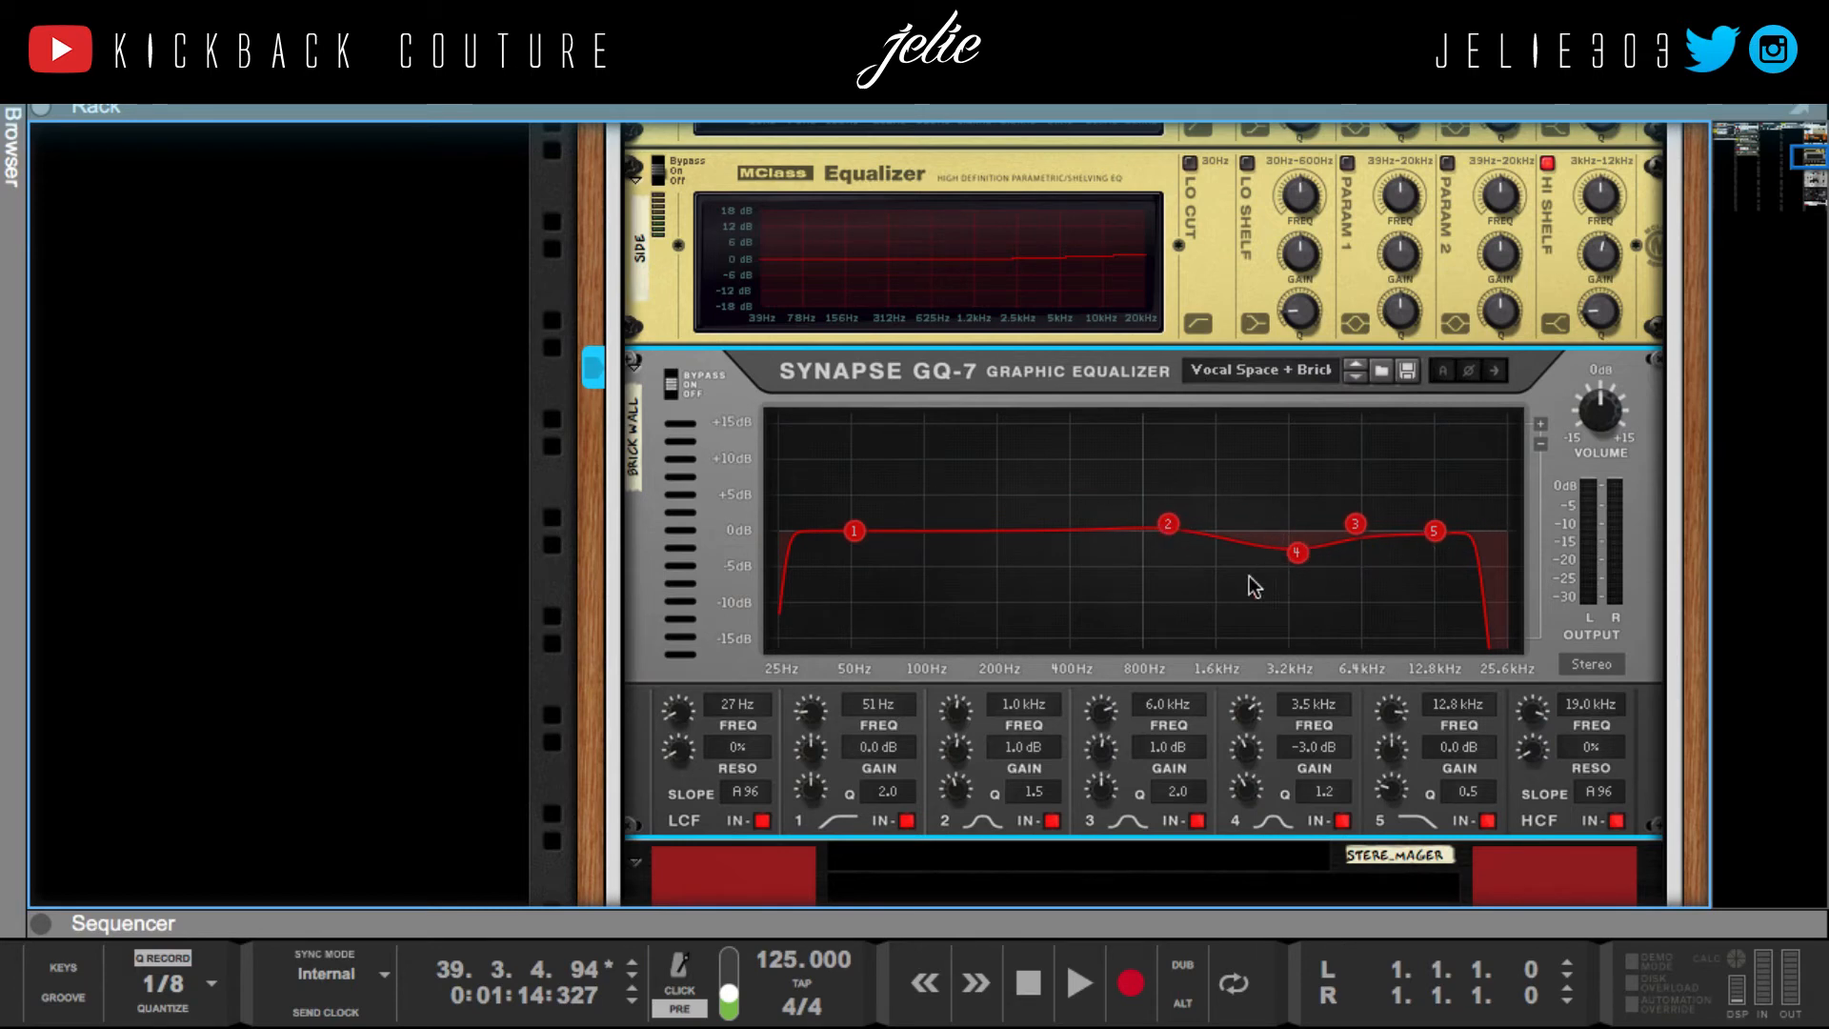
pyautogui.scroll(-3, 776, 585)
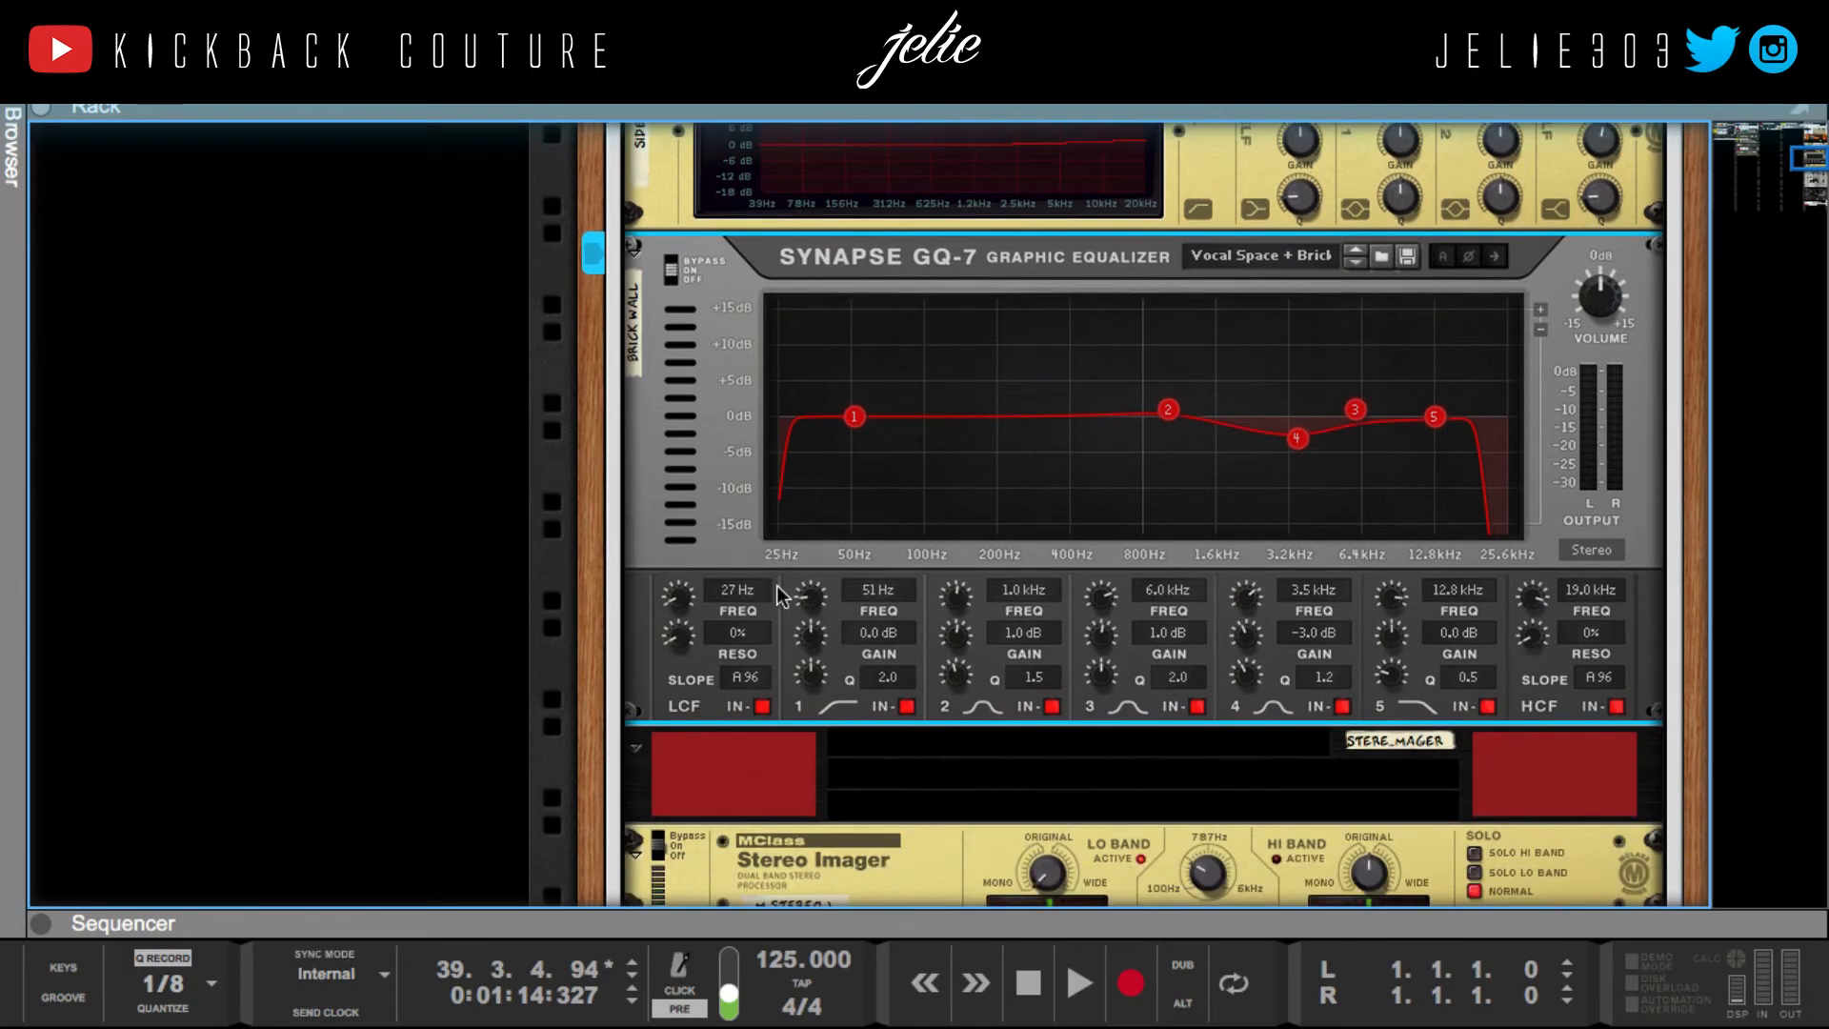
# Step: Select the MClass Stereo Imager in the stereo imager section and check its Lo Band width
pyautogui.scroll(-6, 776, 585)
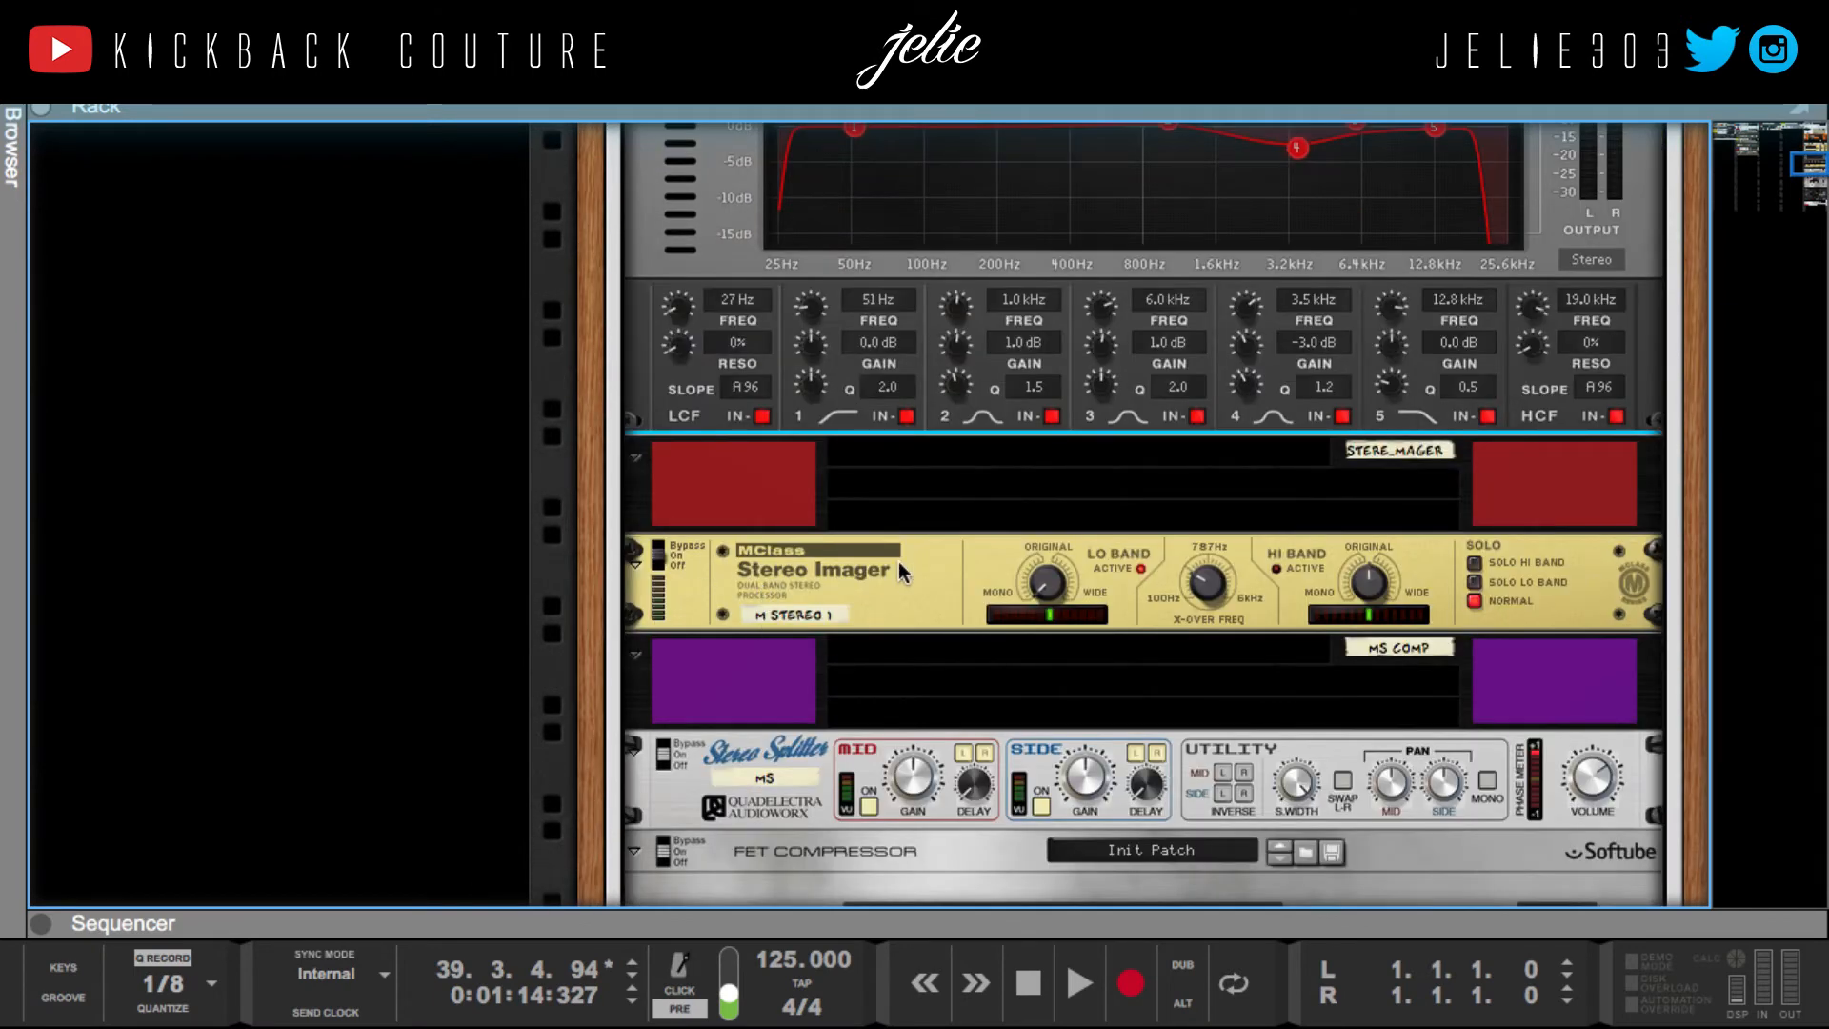
pyautogui.scroll(1, 945, 602)
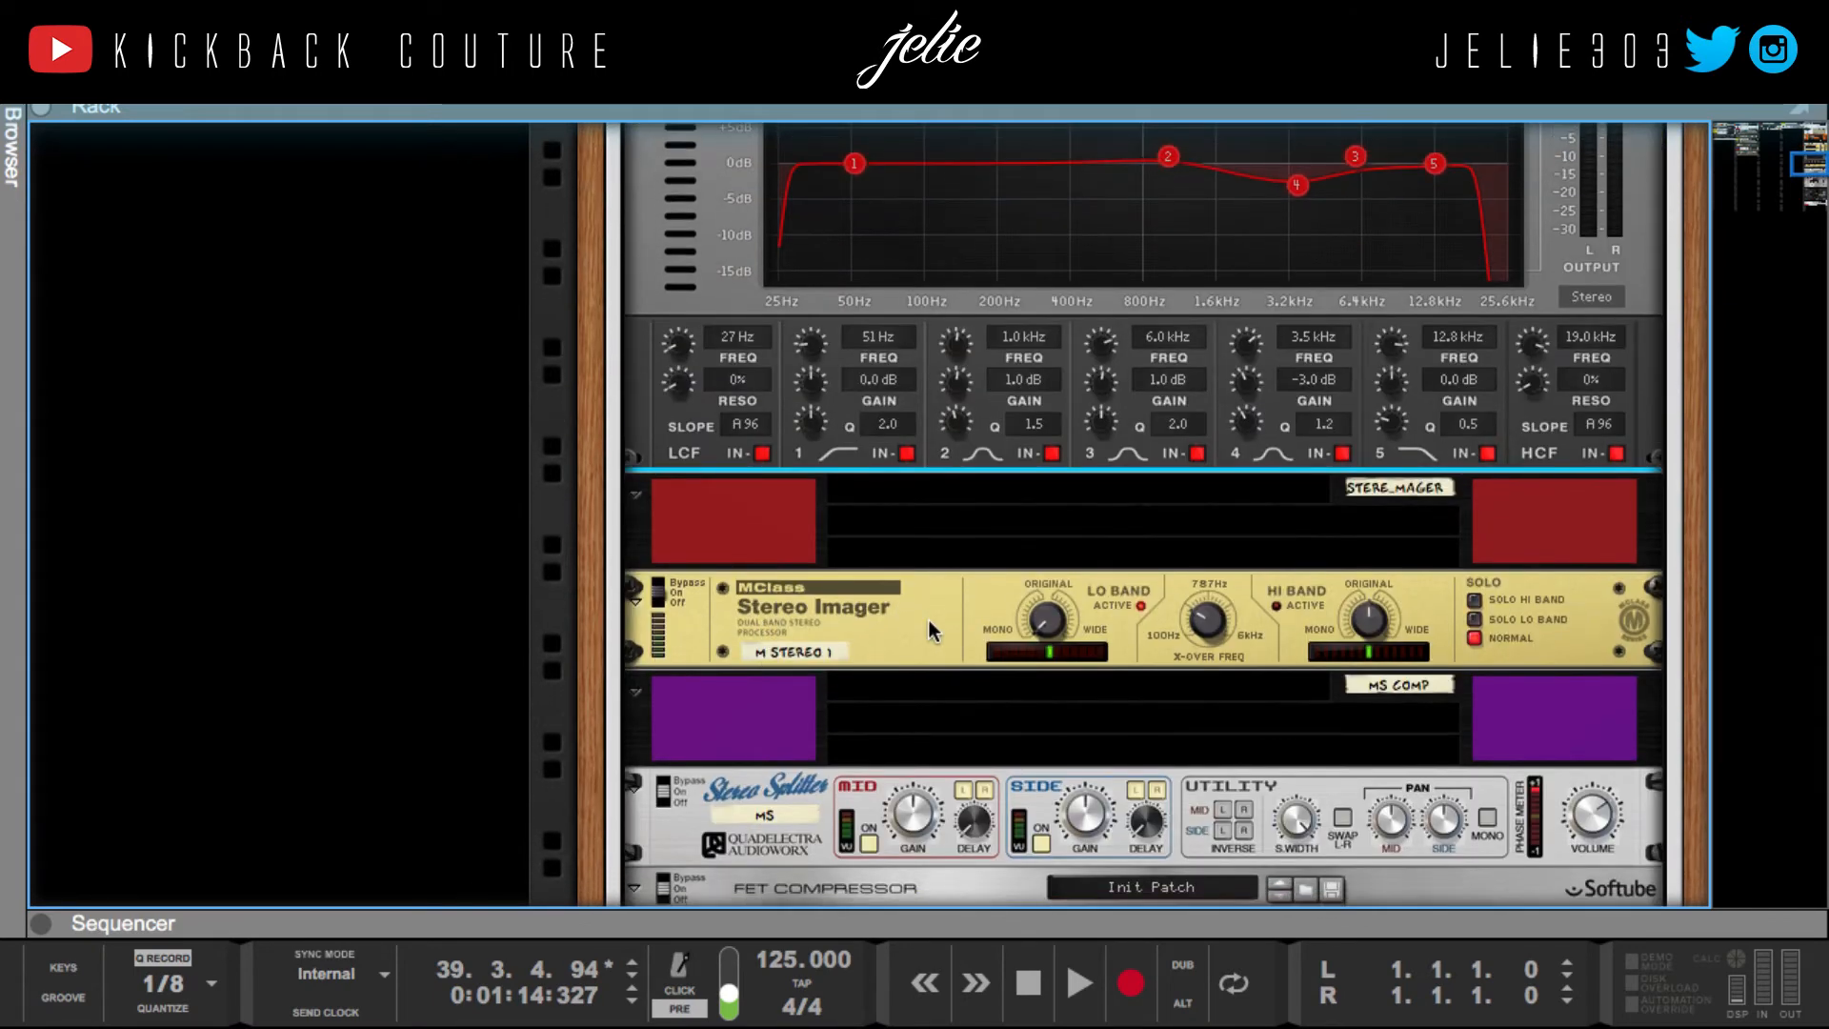
pyautogui.scroll(-2, 932, 619)
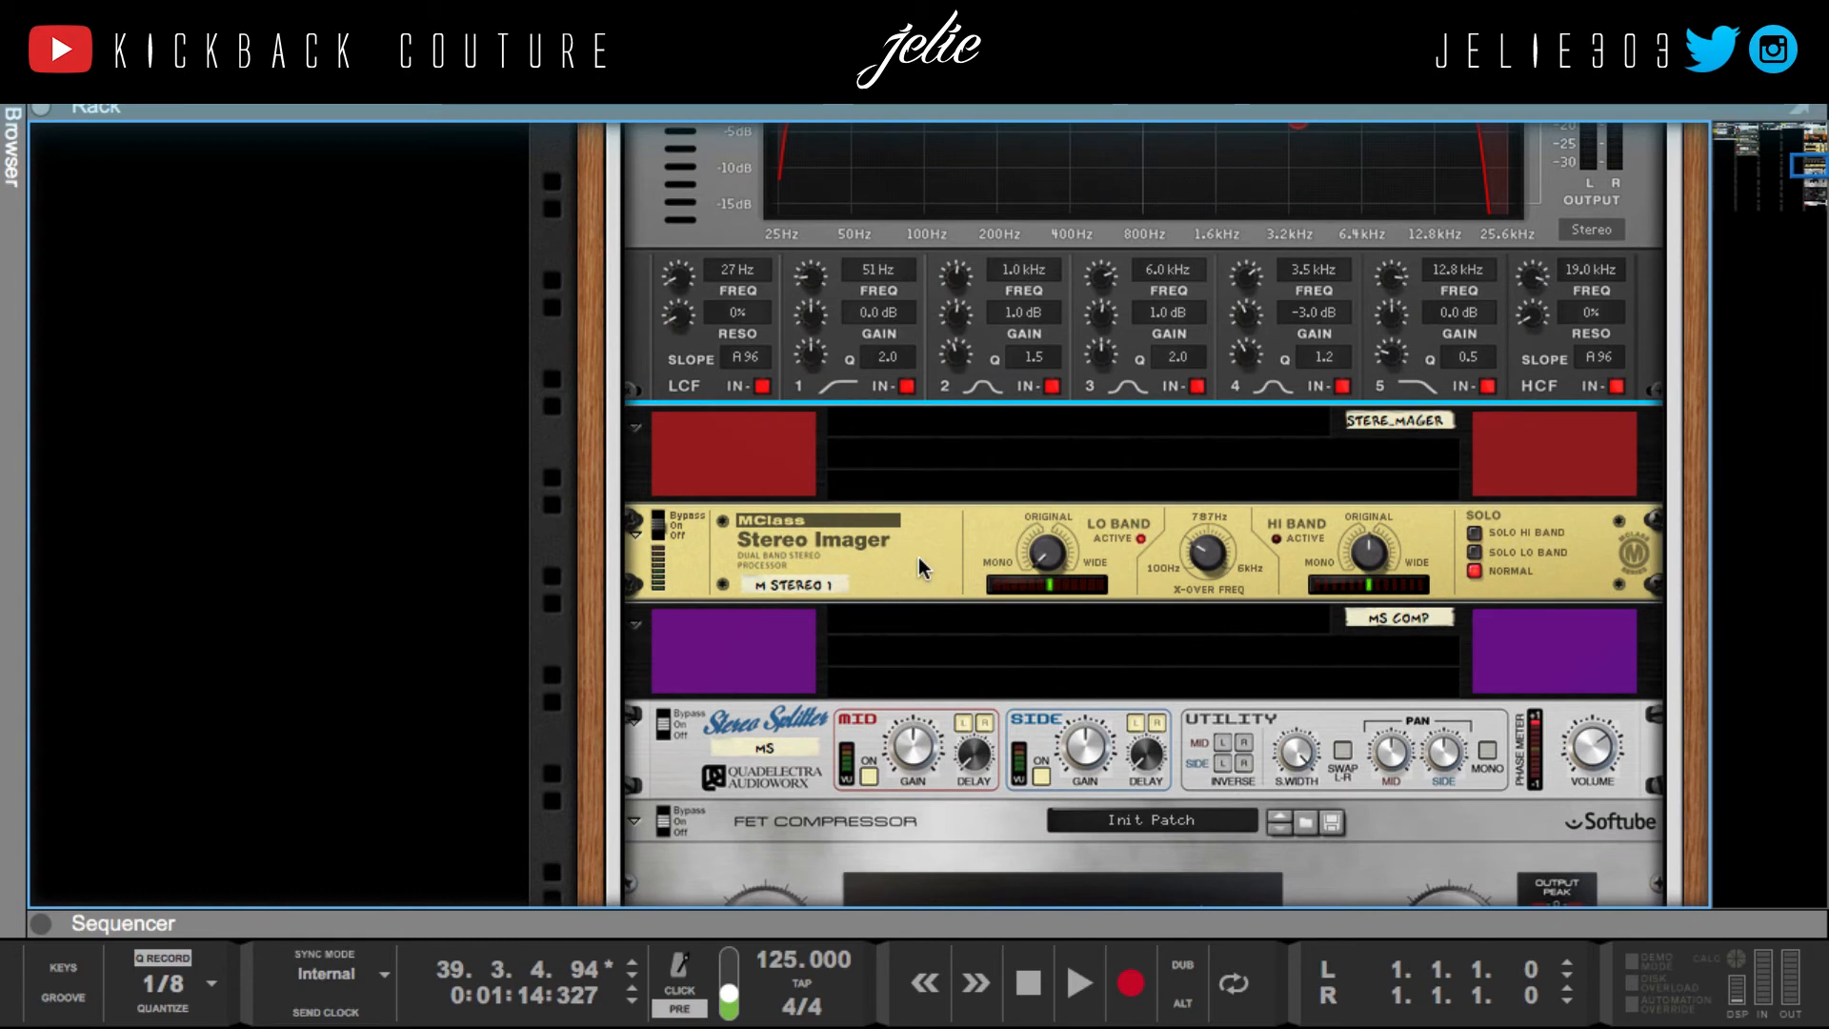
pyautogui.click(919, 557)
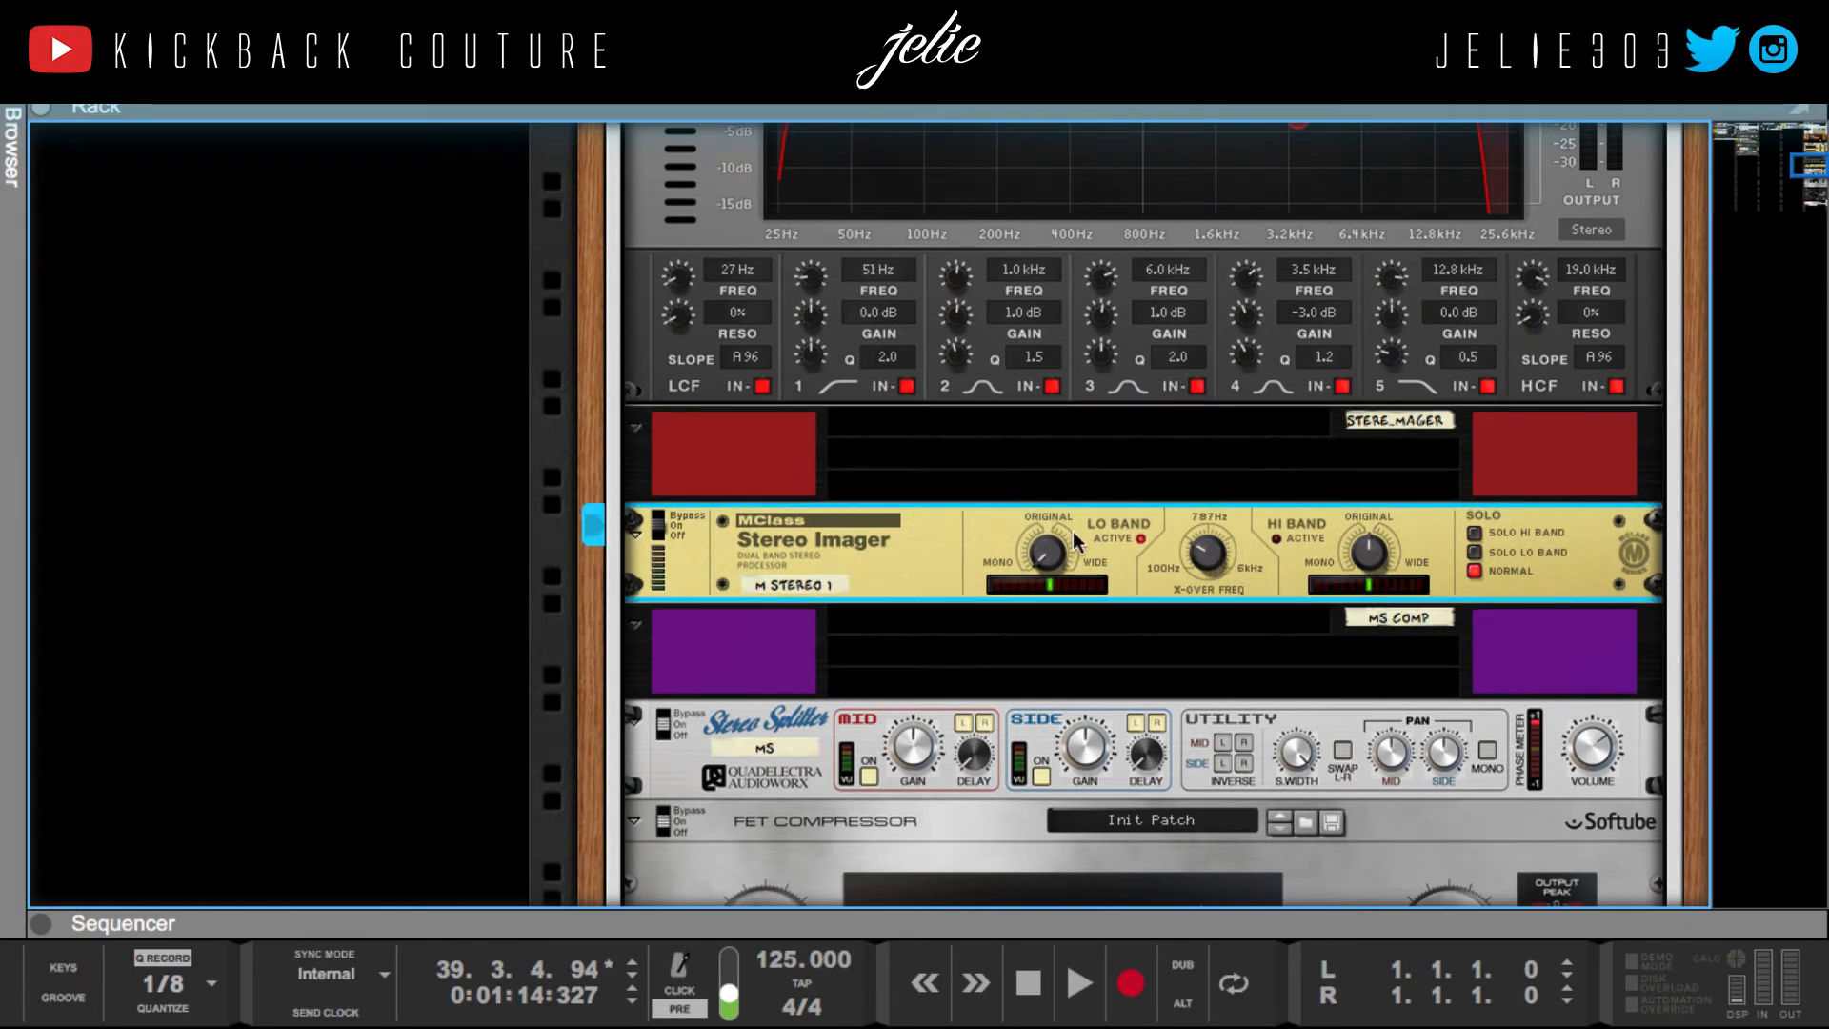
pyautogui.moveTo(1042, 554)
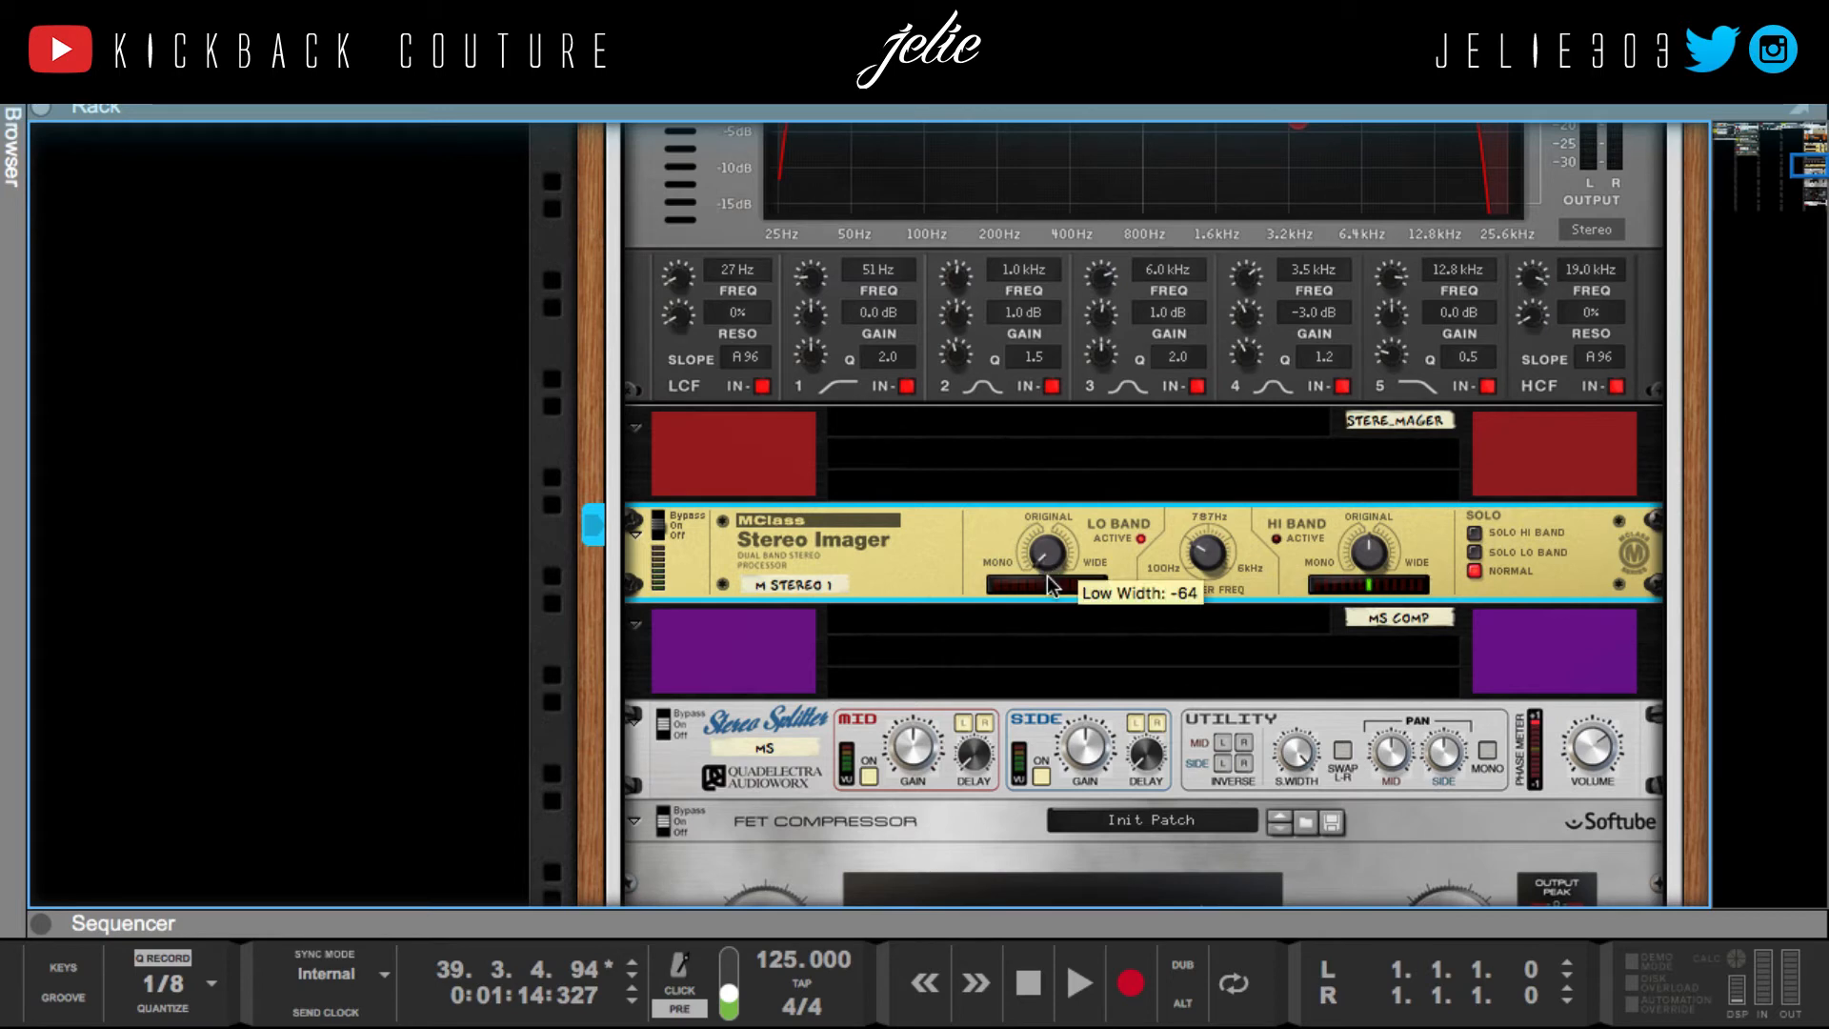
pyautogui.scroll(2, 982, 611)
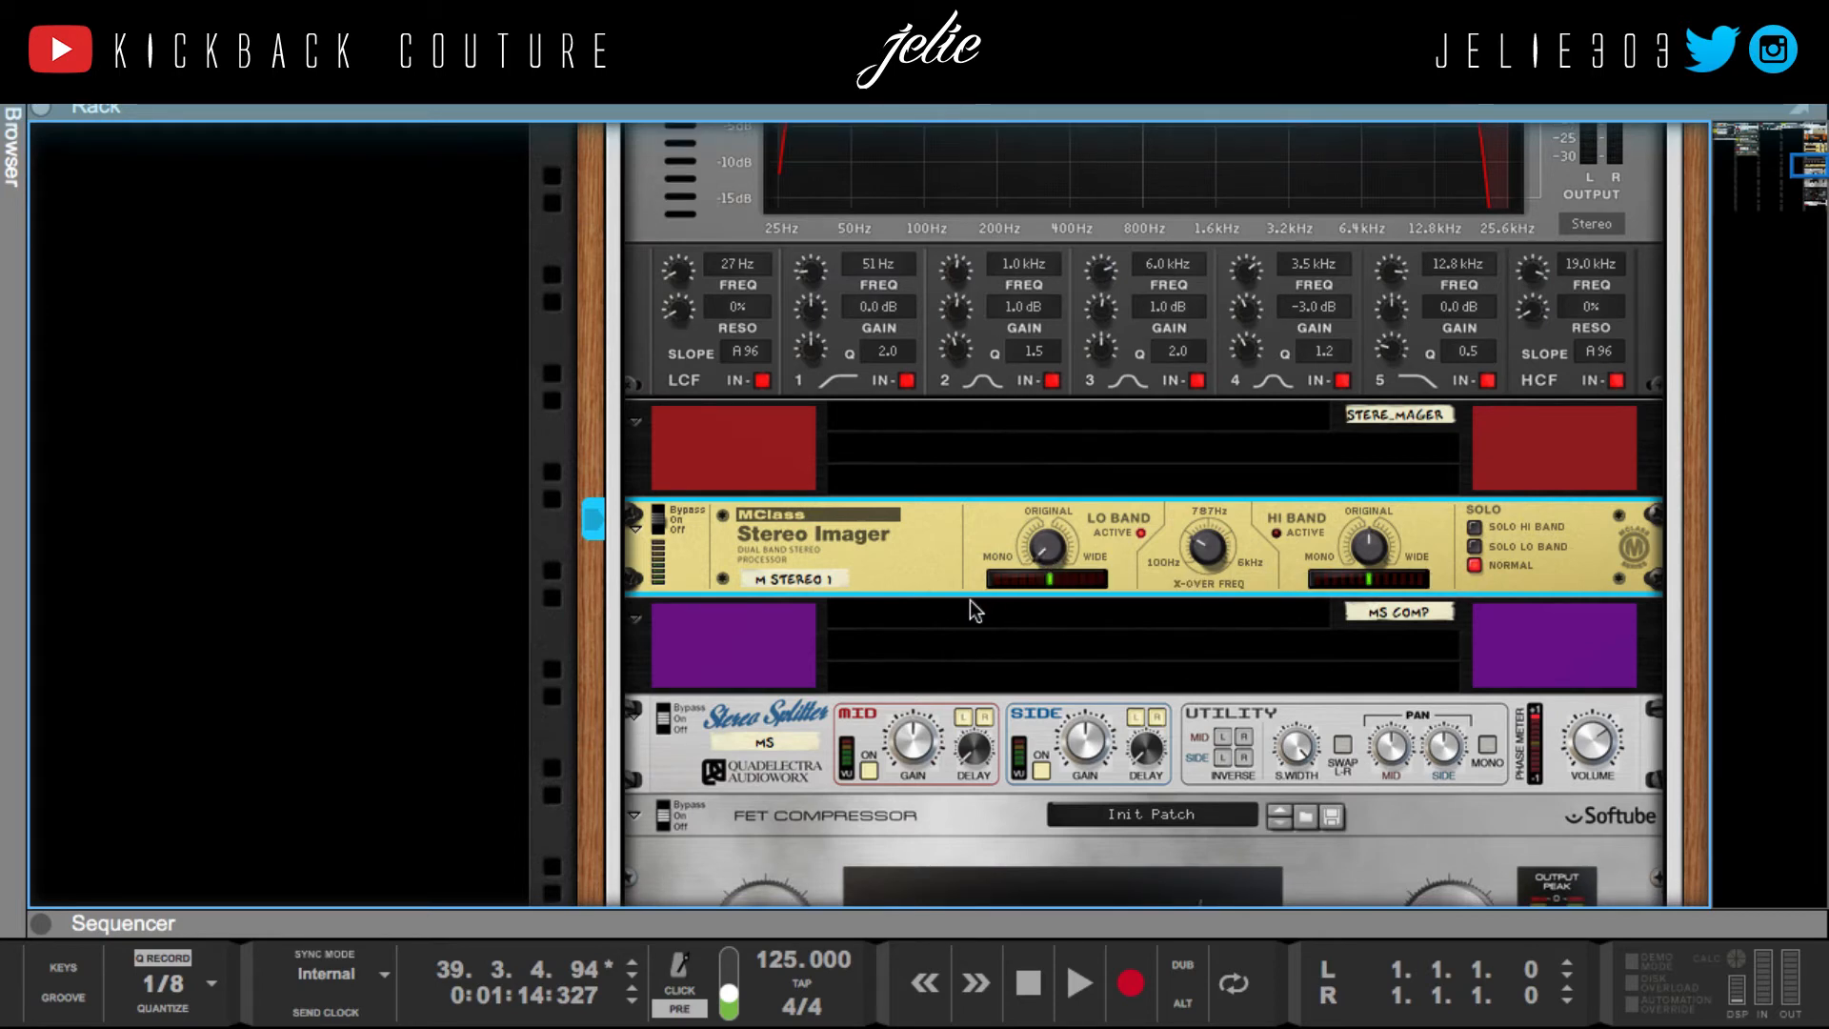
# Step: Look through the insert chain from the mid/side equalizers down to the Ozone Maximizers in the Limit Section
pyautogui.scroll(5, 970, 608)
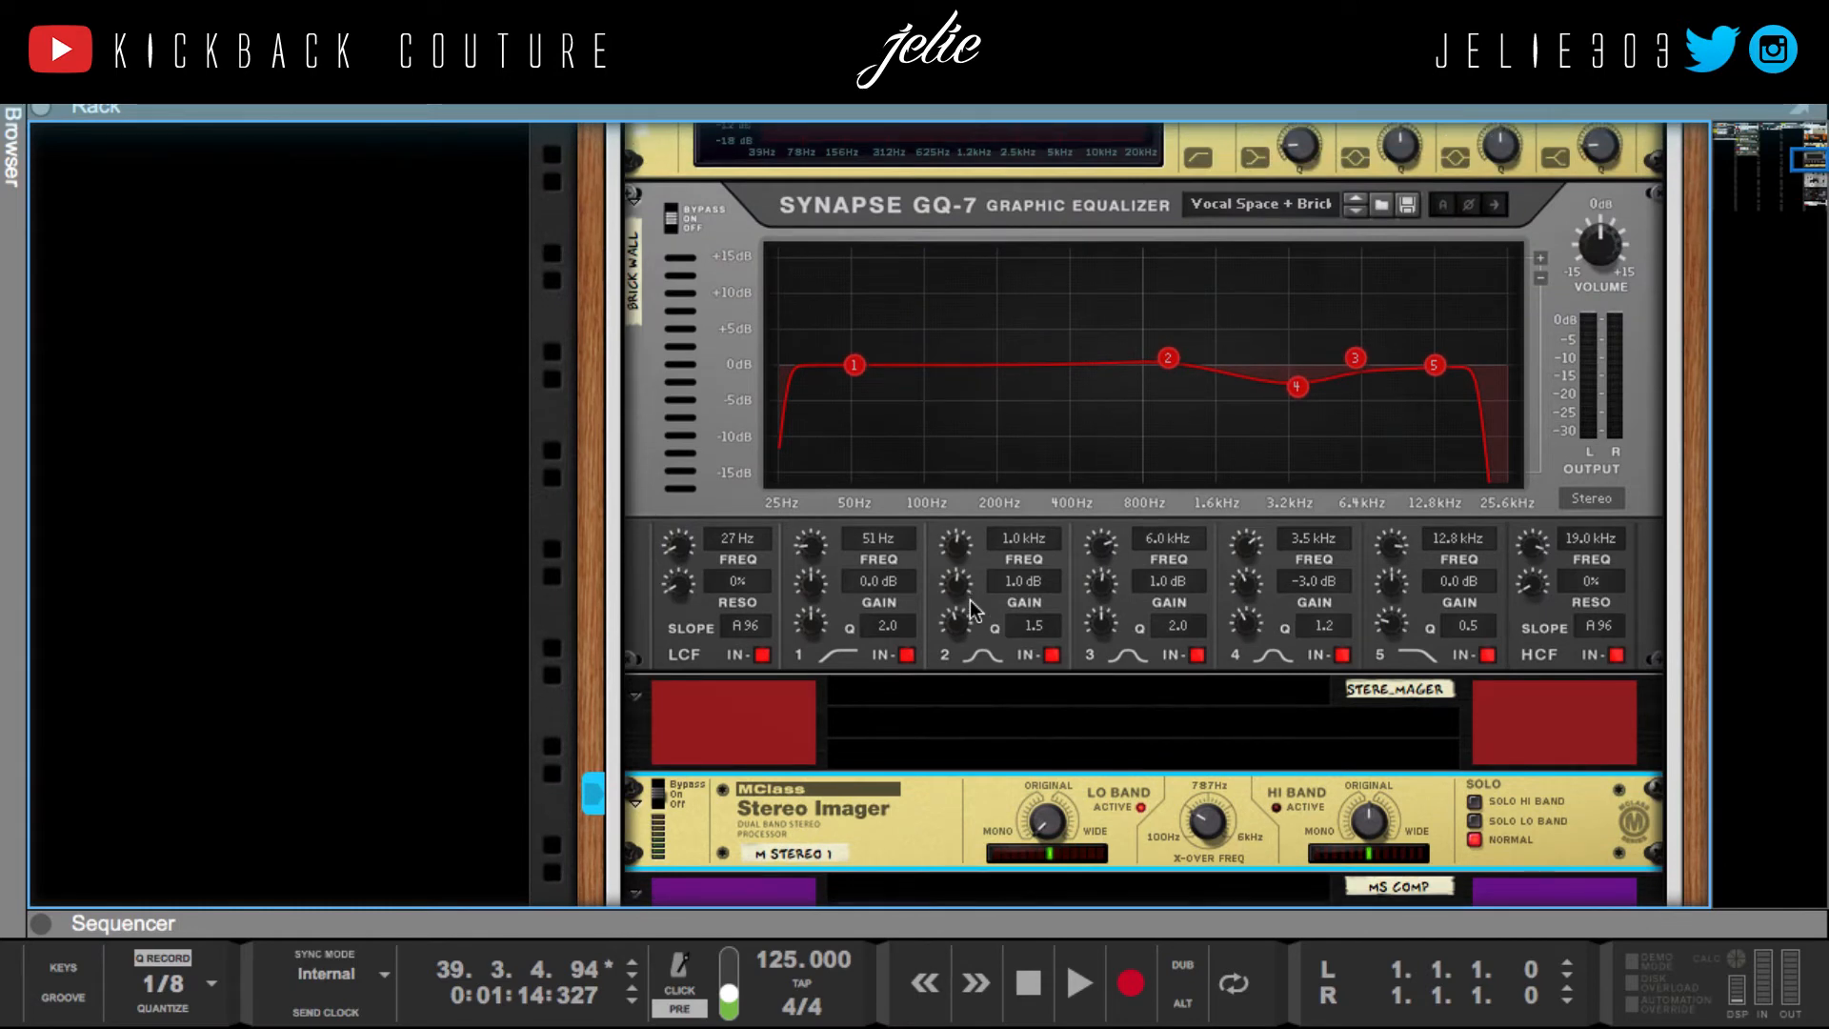
pyautogui.scroll(10, 970, 598)
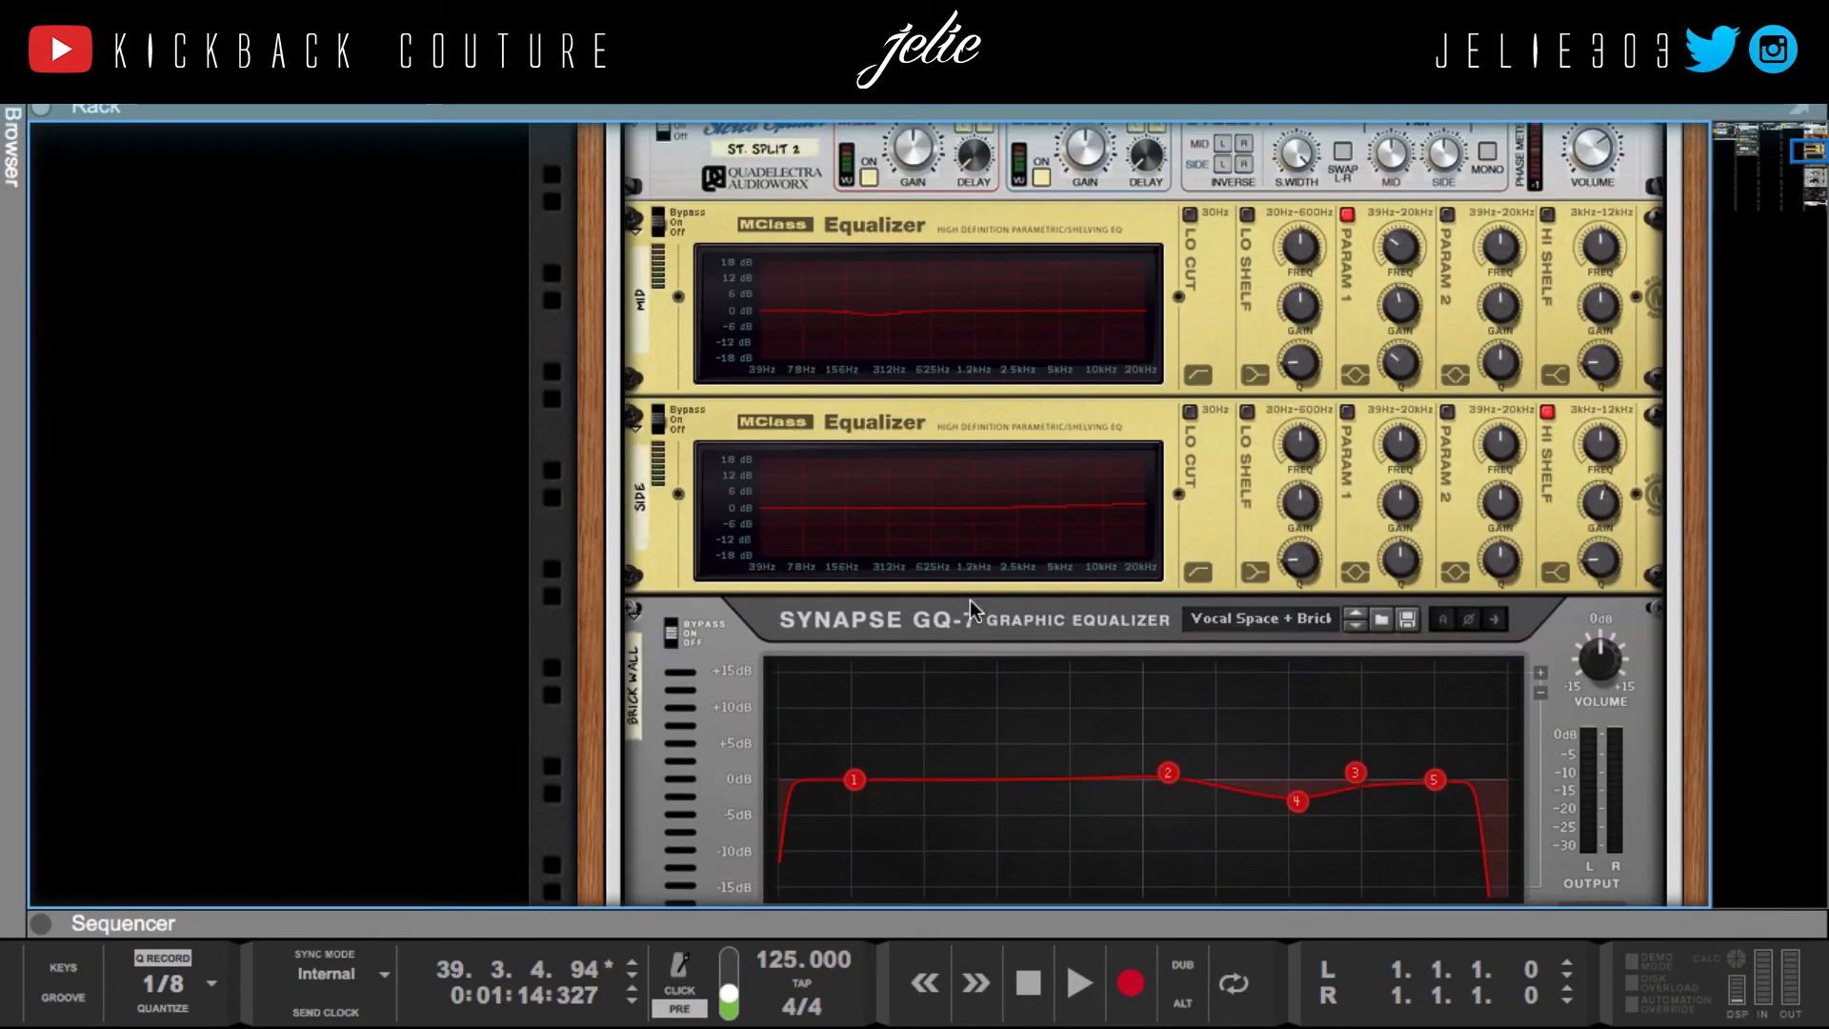
pyautogui.scroll(-10, 969, 600)
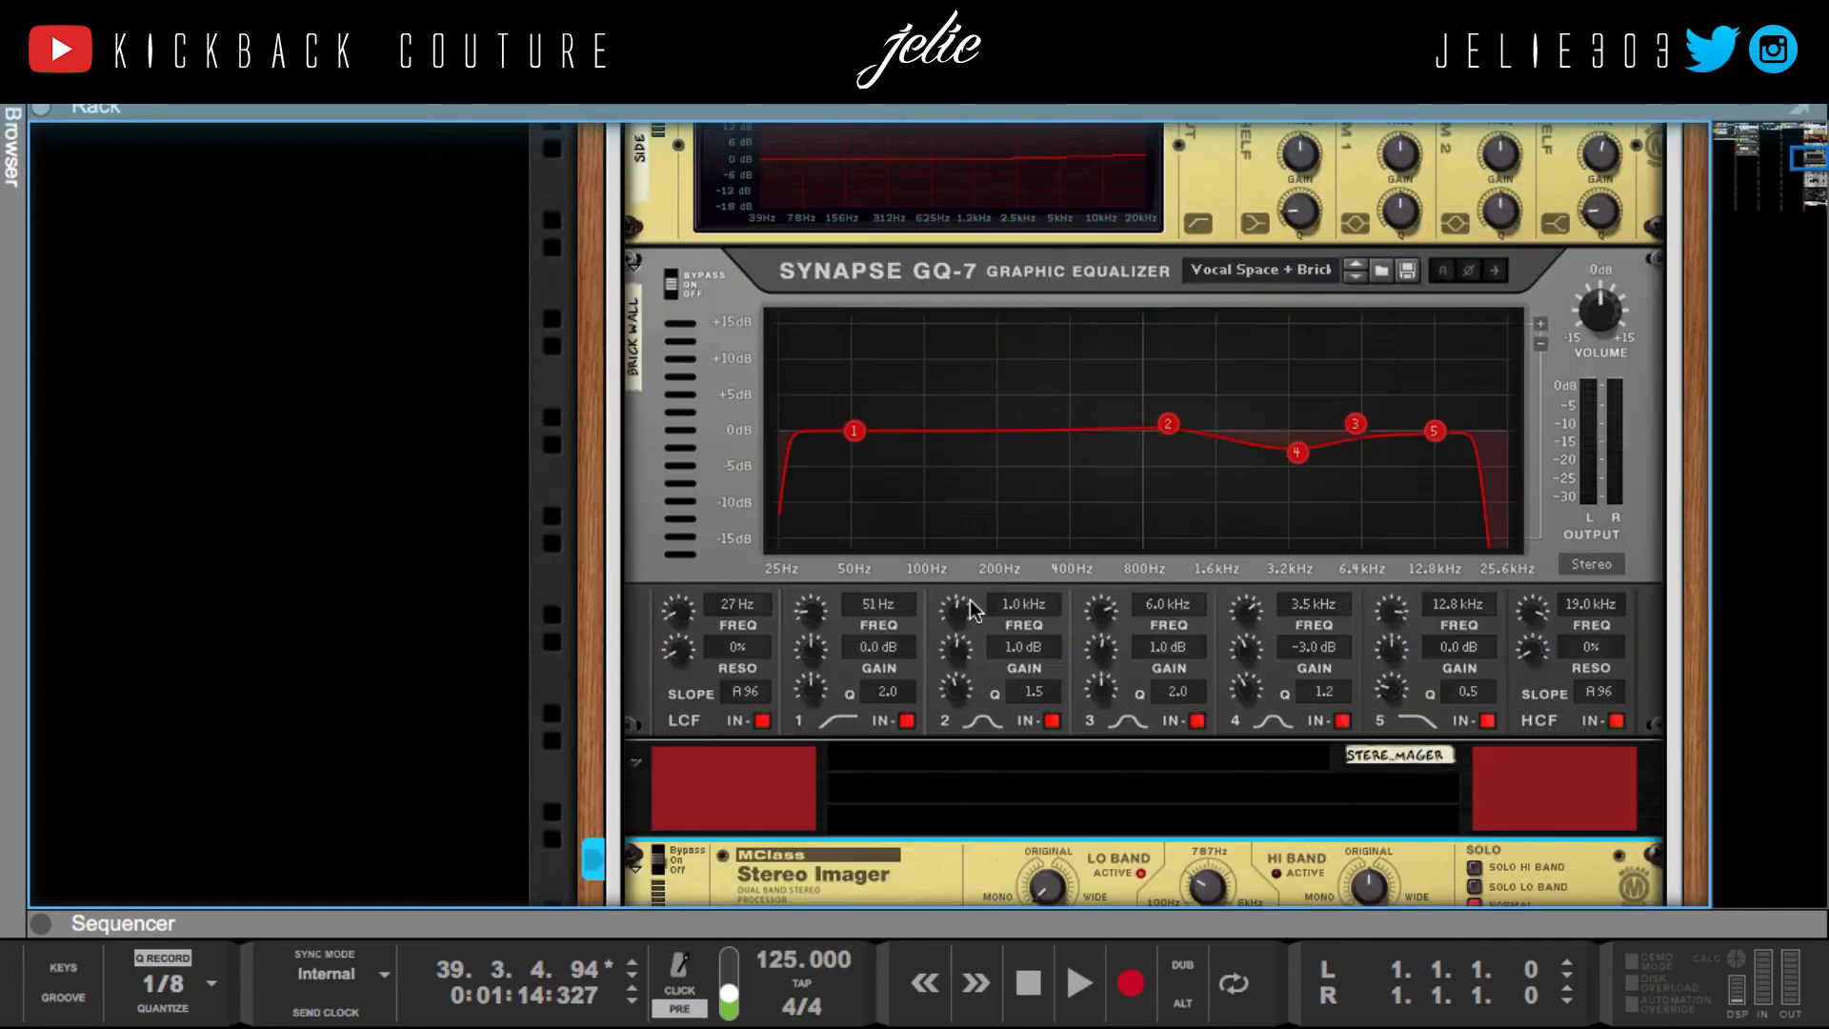
pyautogui.scroll(-14, 970, 600)
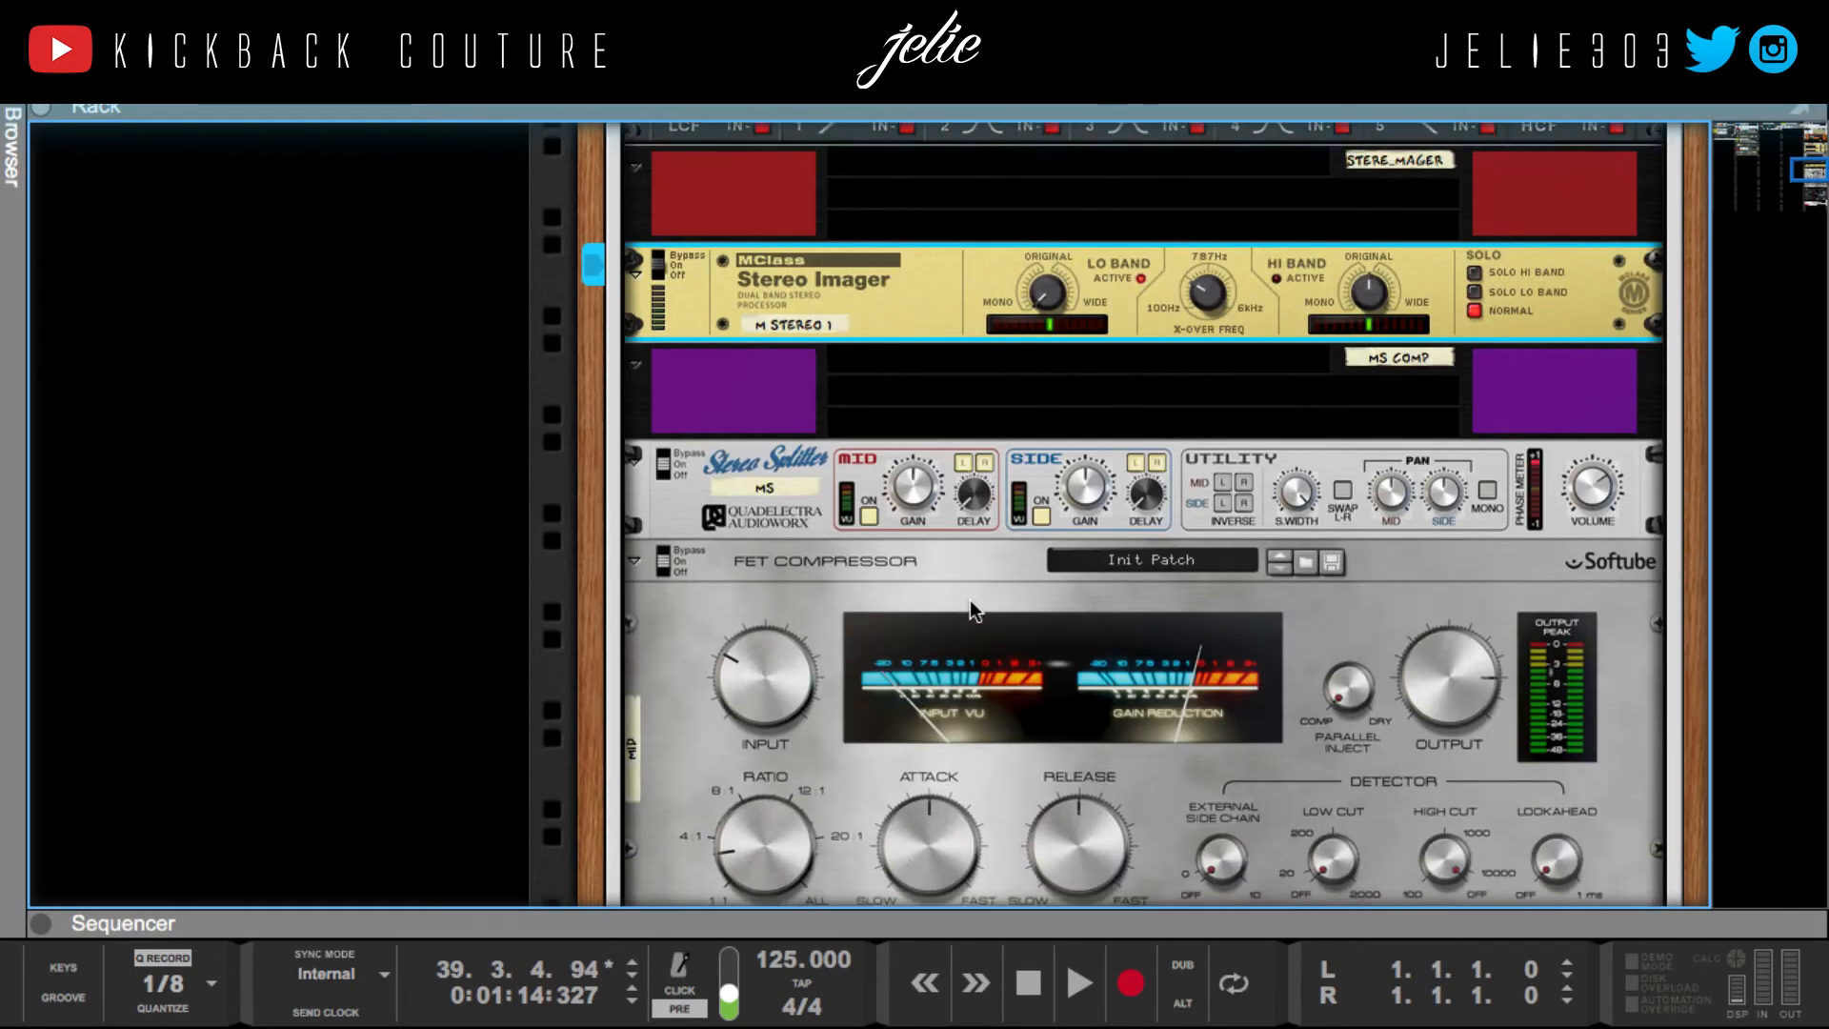
pyautogui.scroll(-17, 970, 600)
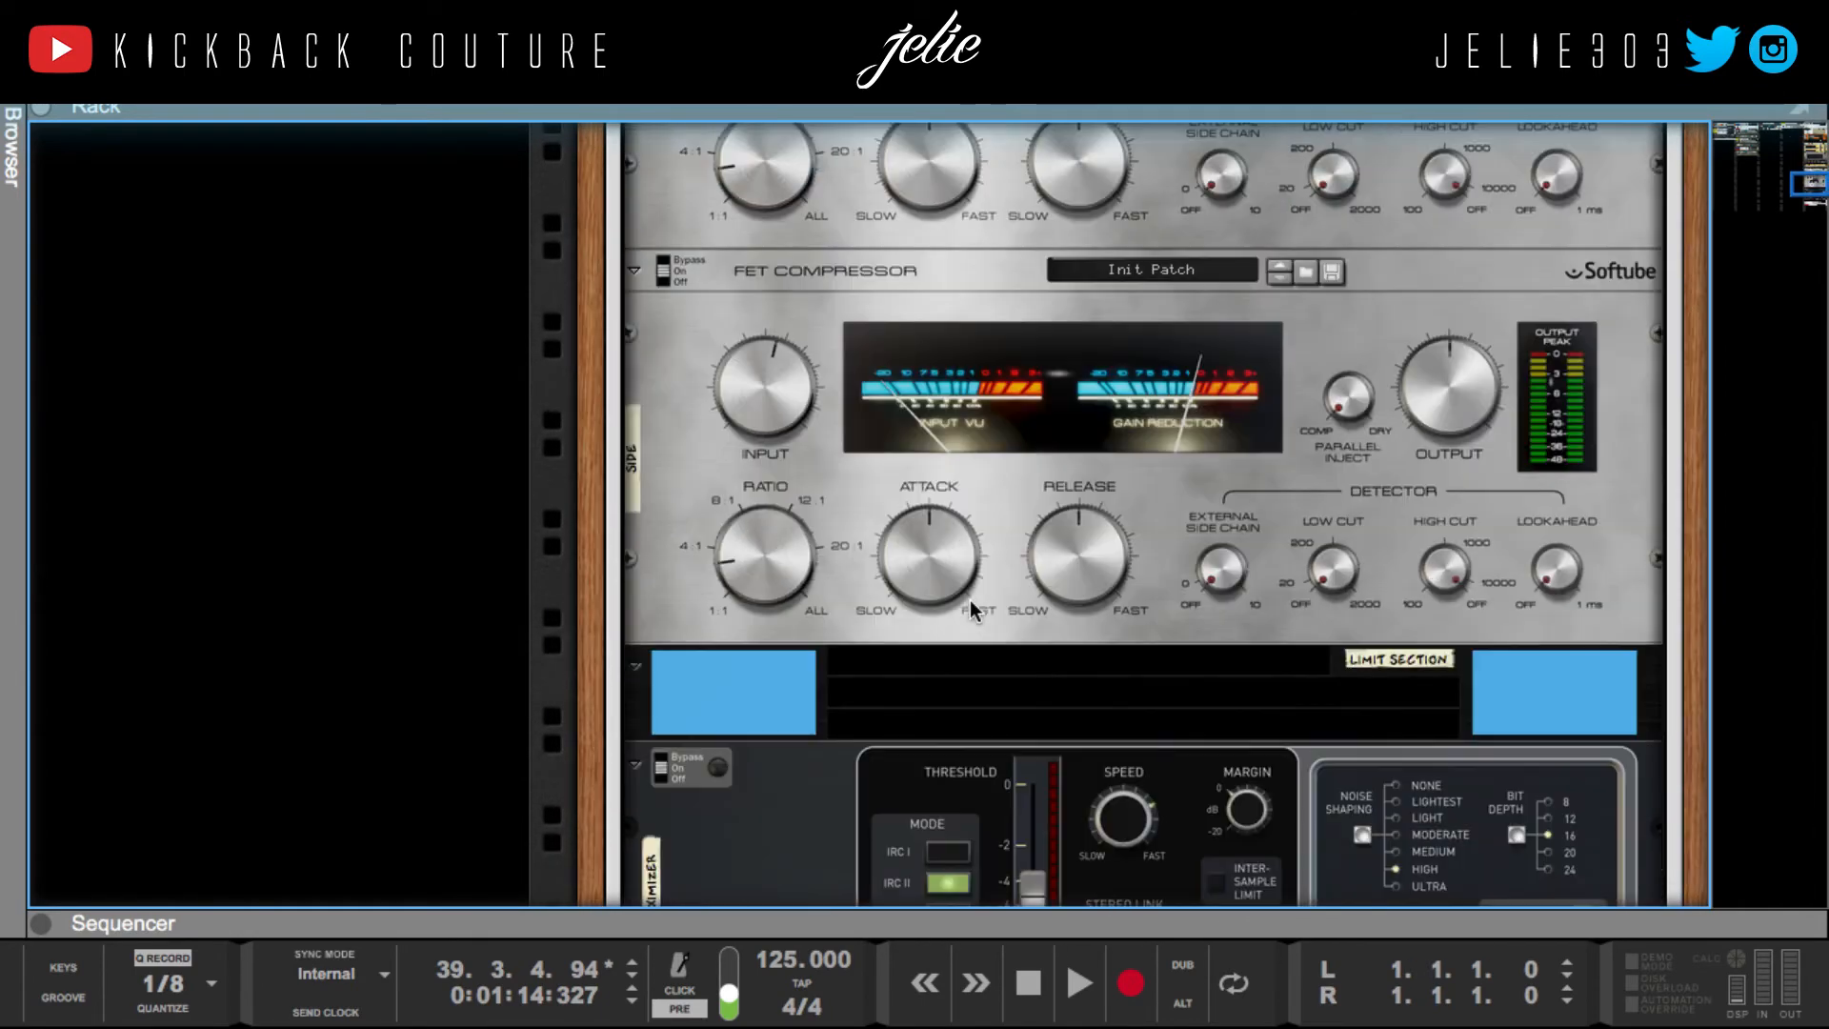
pyautogui.scroll(-7, 962, 606)
pyautogui.scroll(15, 844, 682)
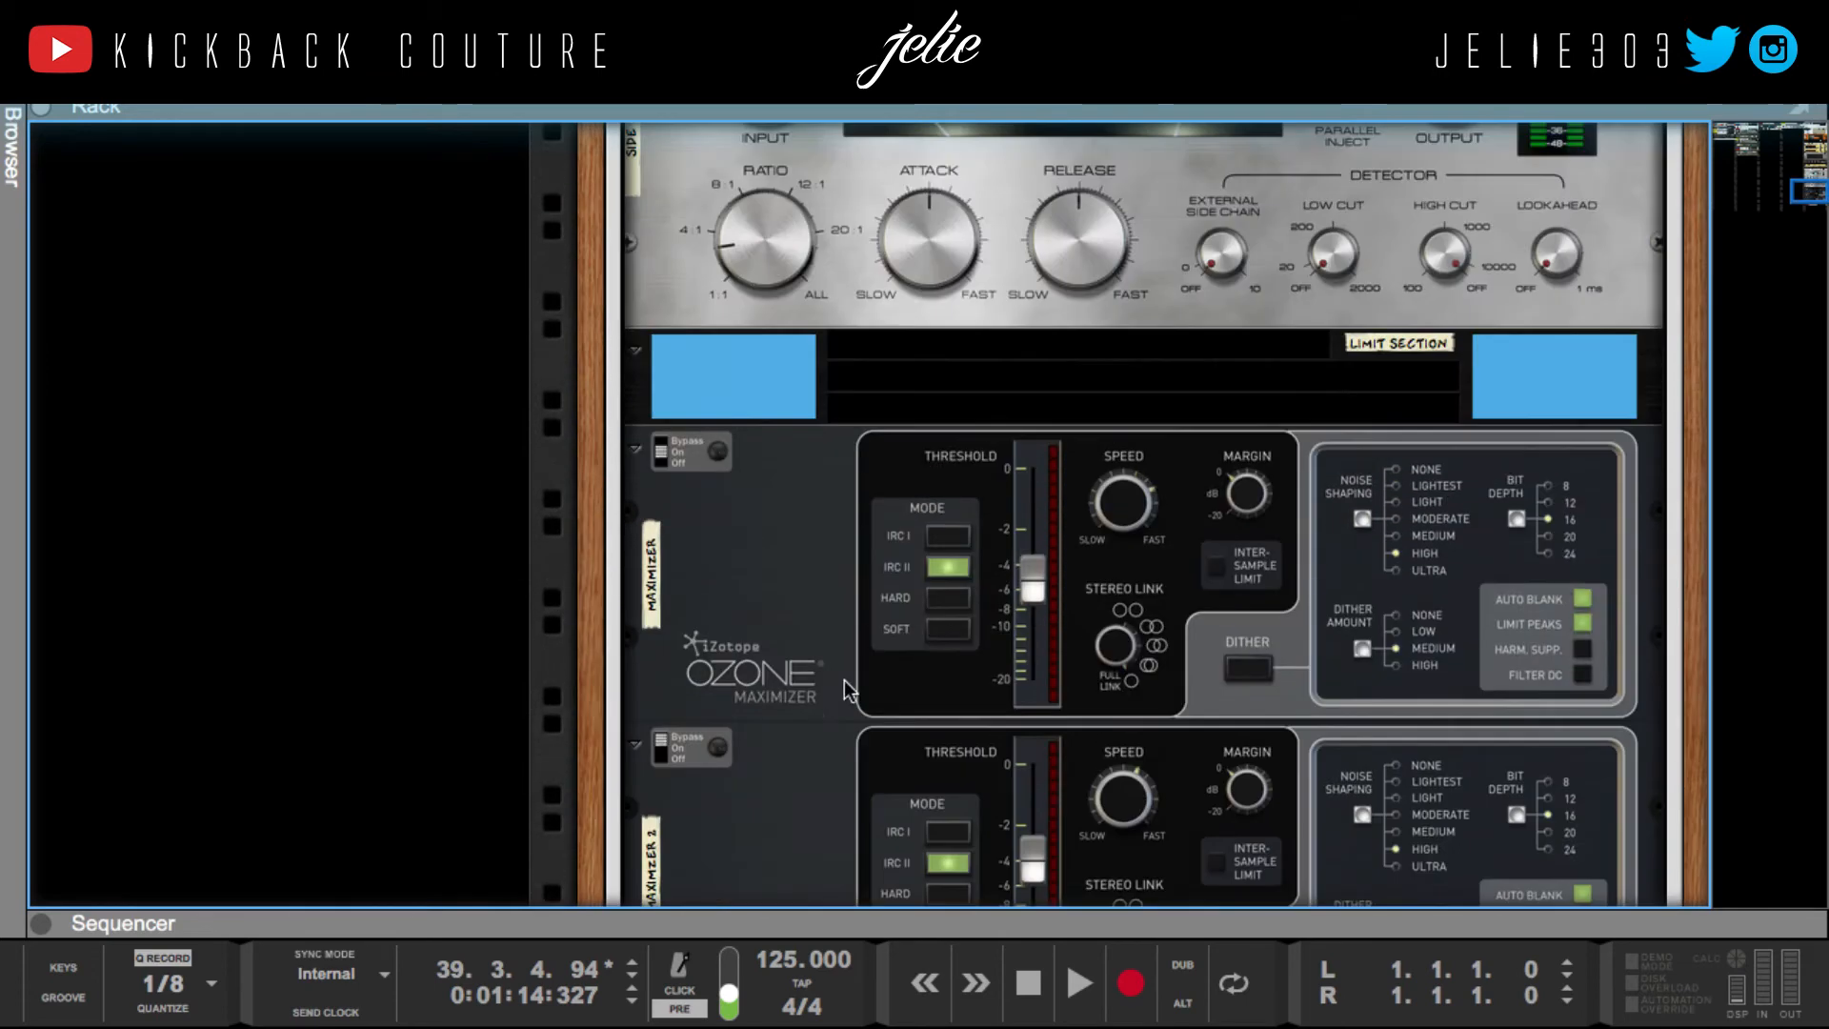
# Step: Go back to the Brick Wall GQ-7 equalizer and review it together with the EQ section devices before it
pyautogui.scroll(14, 845, 686)
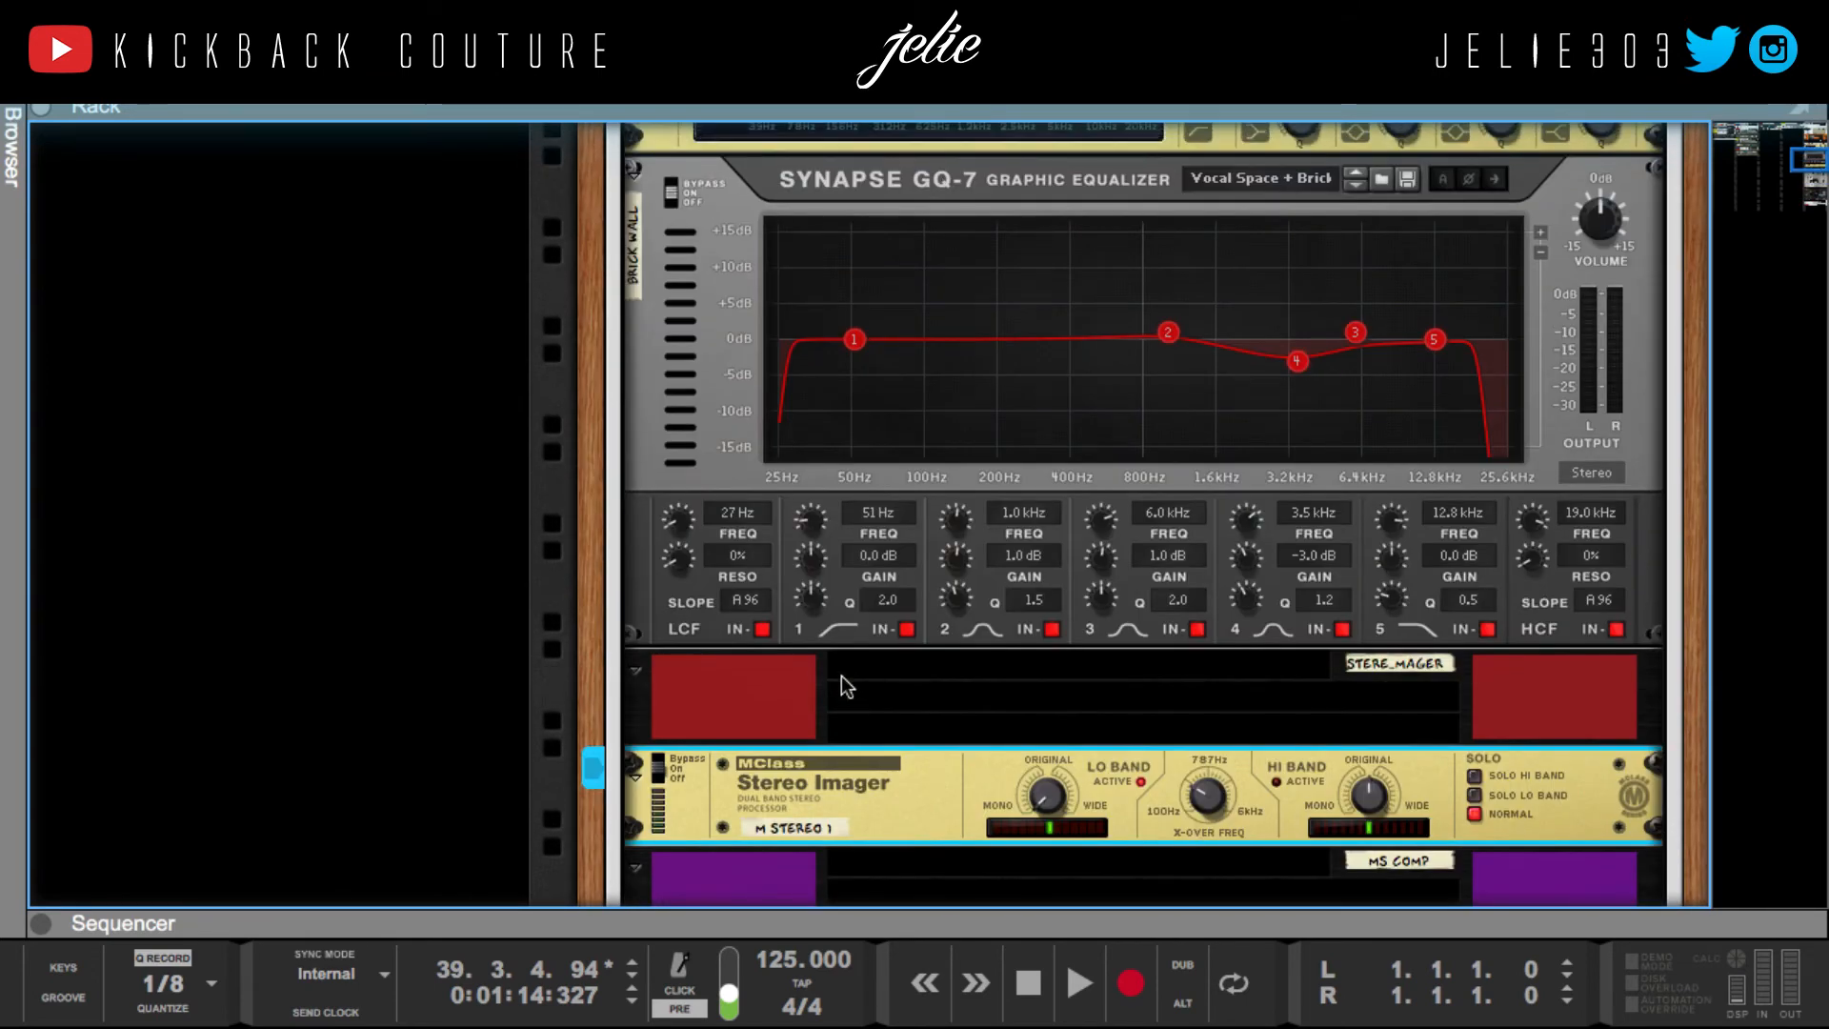
pyautogui.scroll(-1, 847, 686)
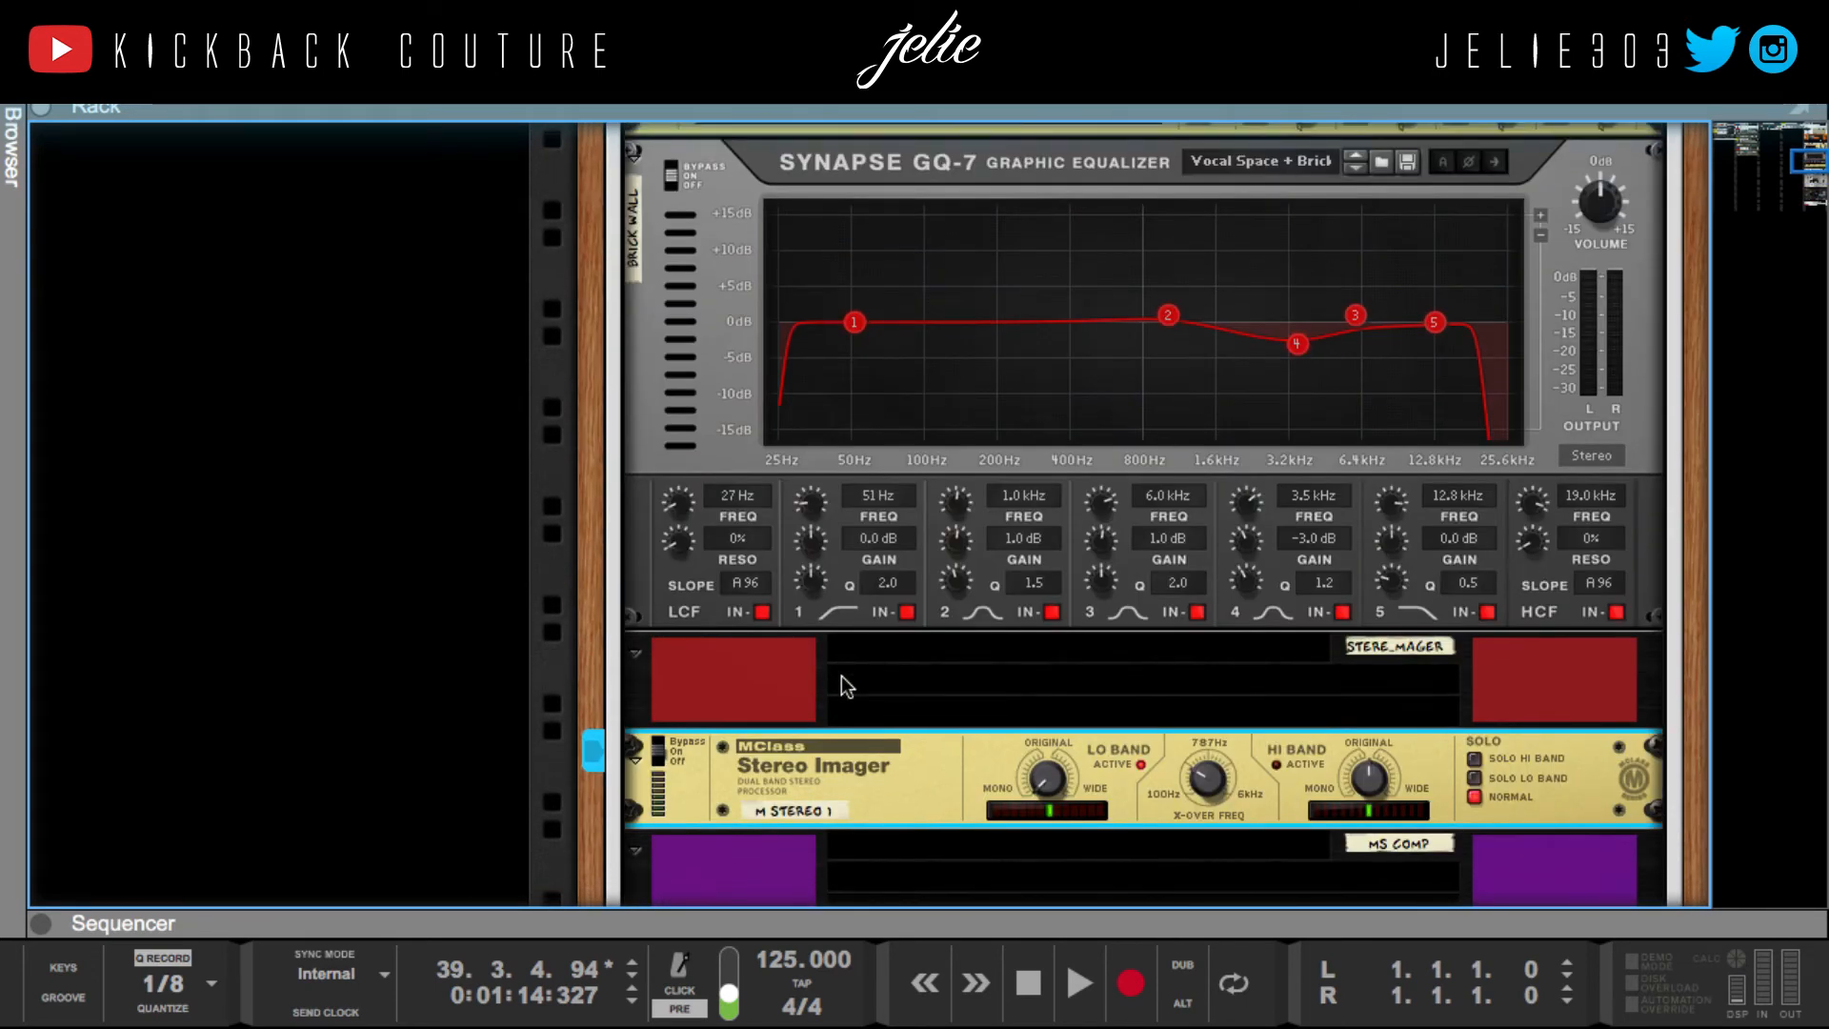
pyautogui.scroll(3, 842, 676)
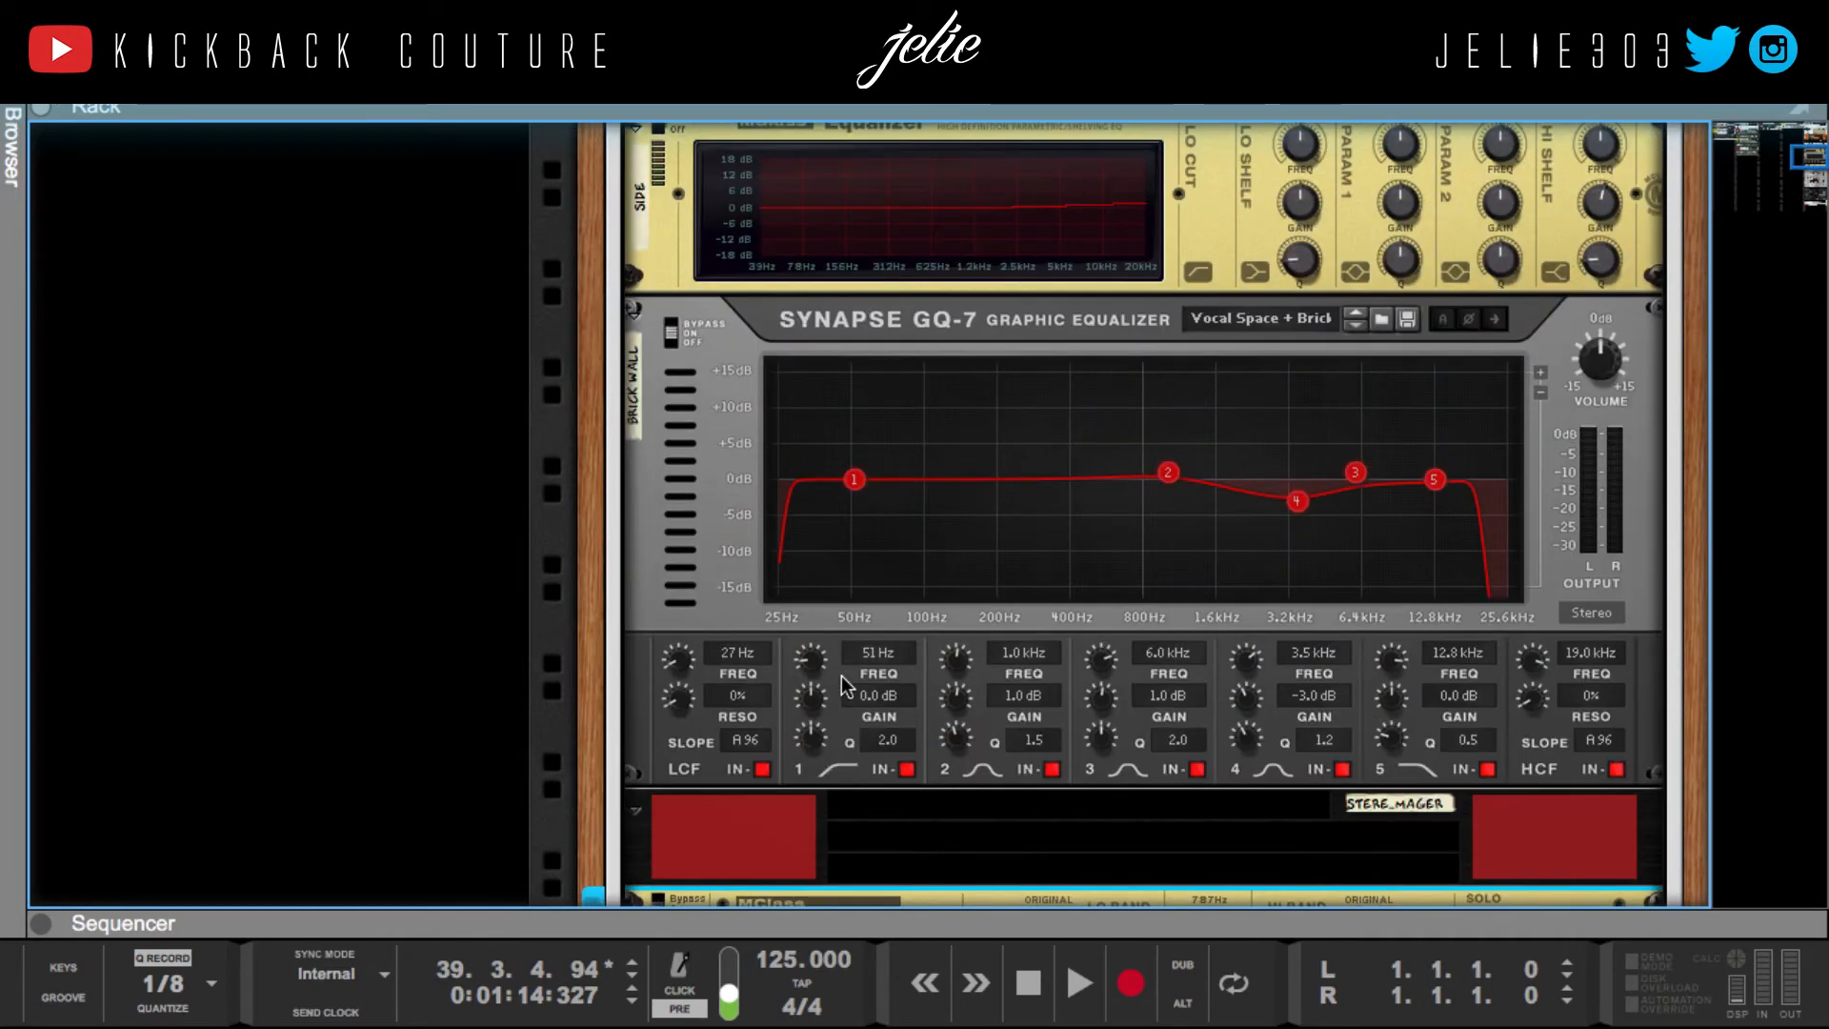
pyautogui.scroll(15, 842, 676)
pyautogui.scroll(-15, 842, 676)
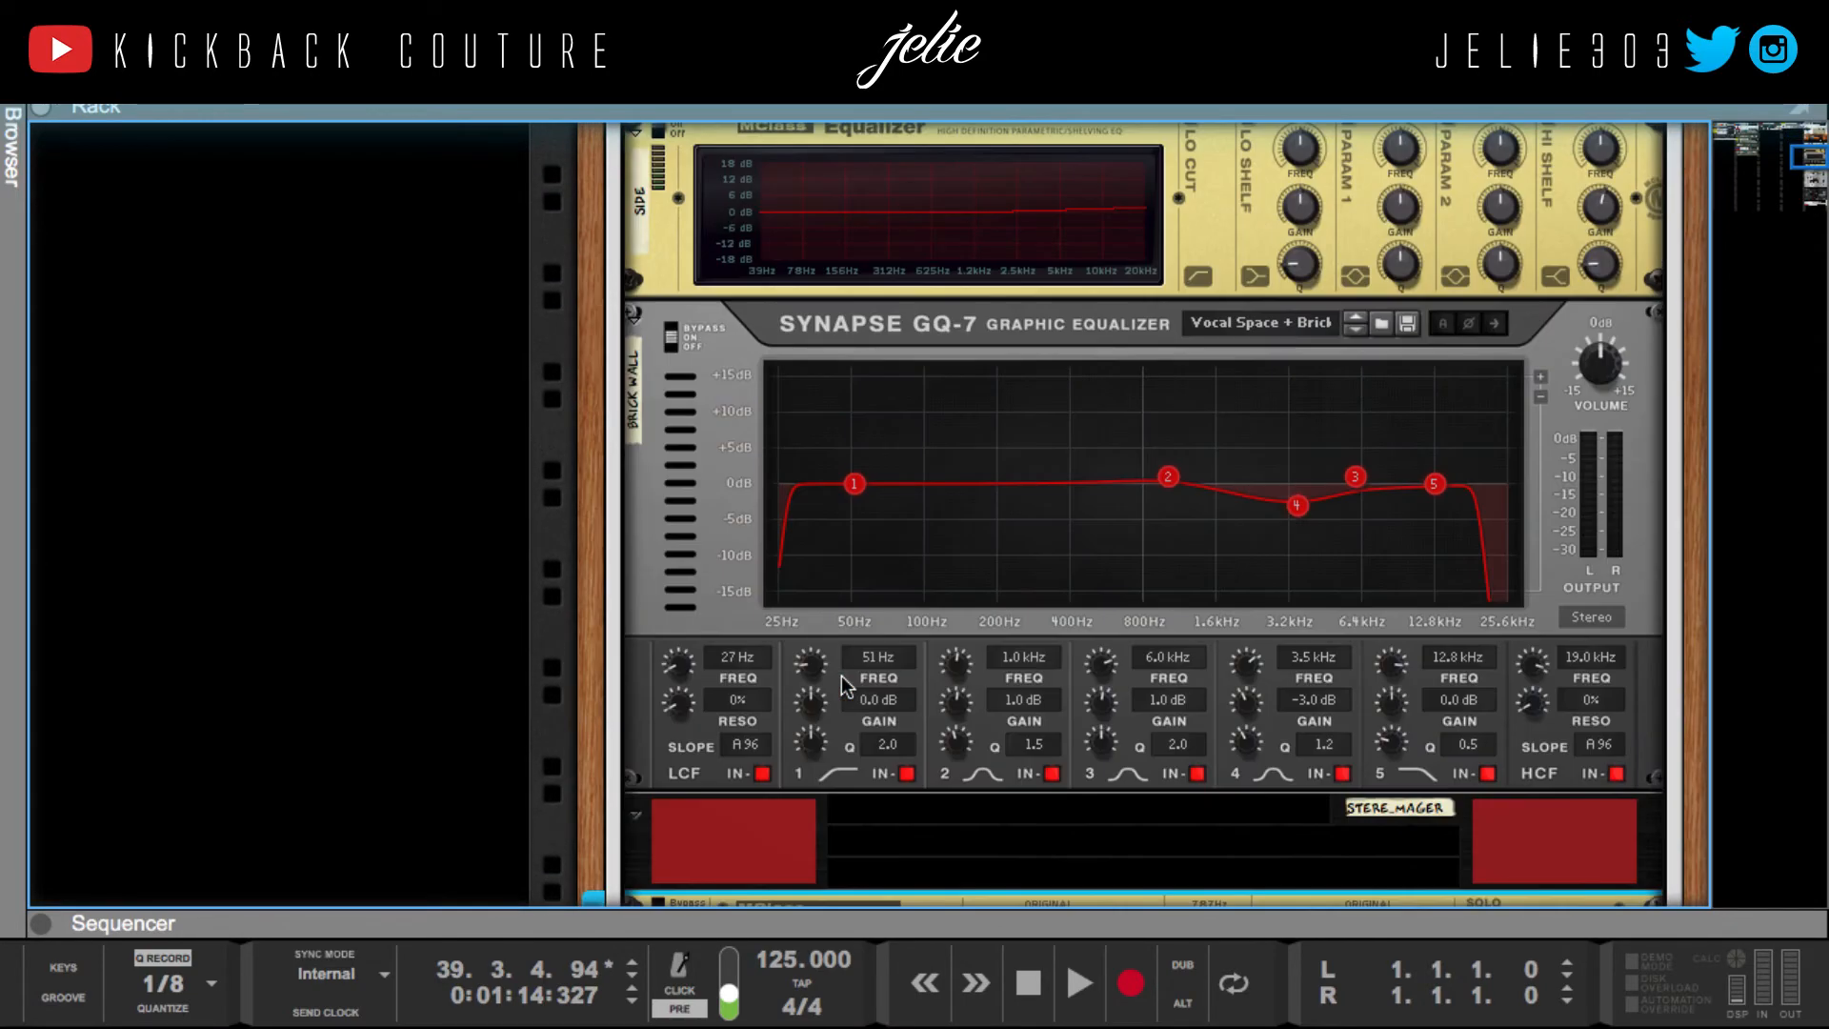
# Step: Examine the MS Comp section's Stereo Splitter and the Mid FET Compressor following the Stereo Imager
pyautogui.scroll(-9, 842, 676)
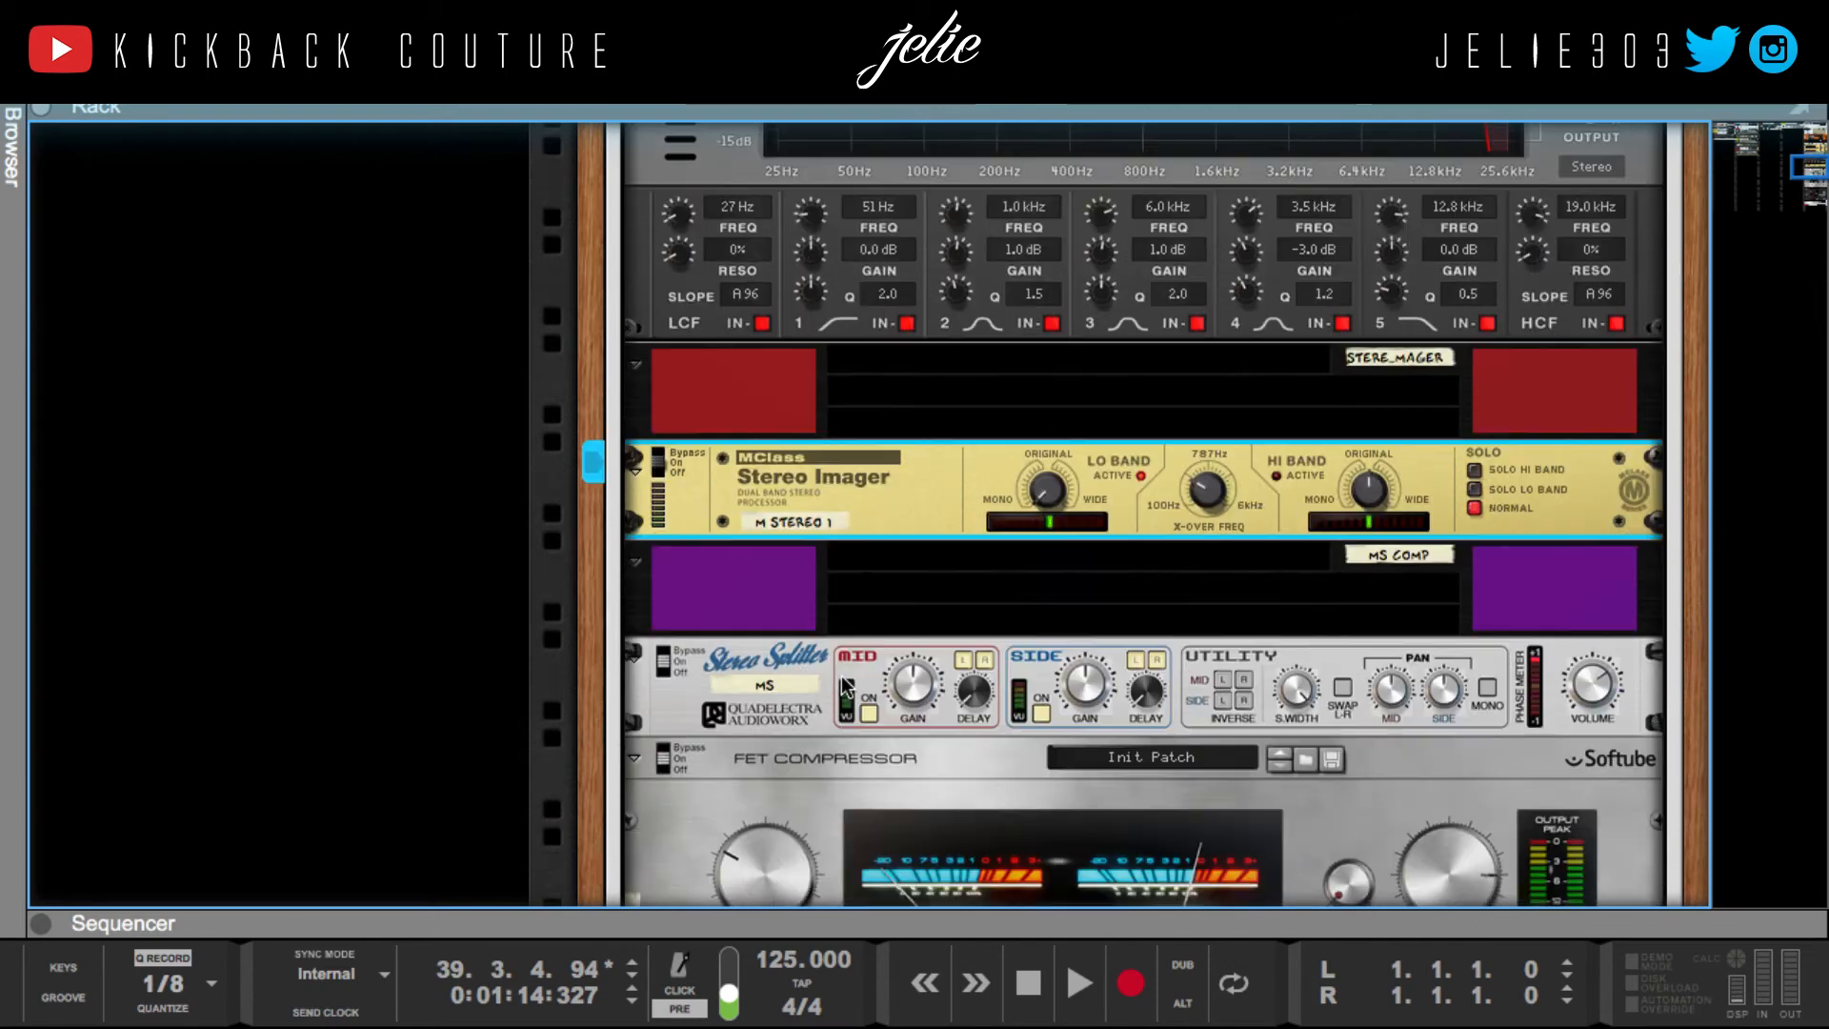
pyautogui.scroll(-2, 843, 684)
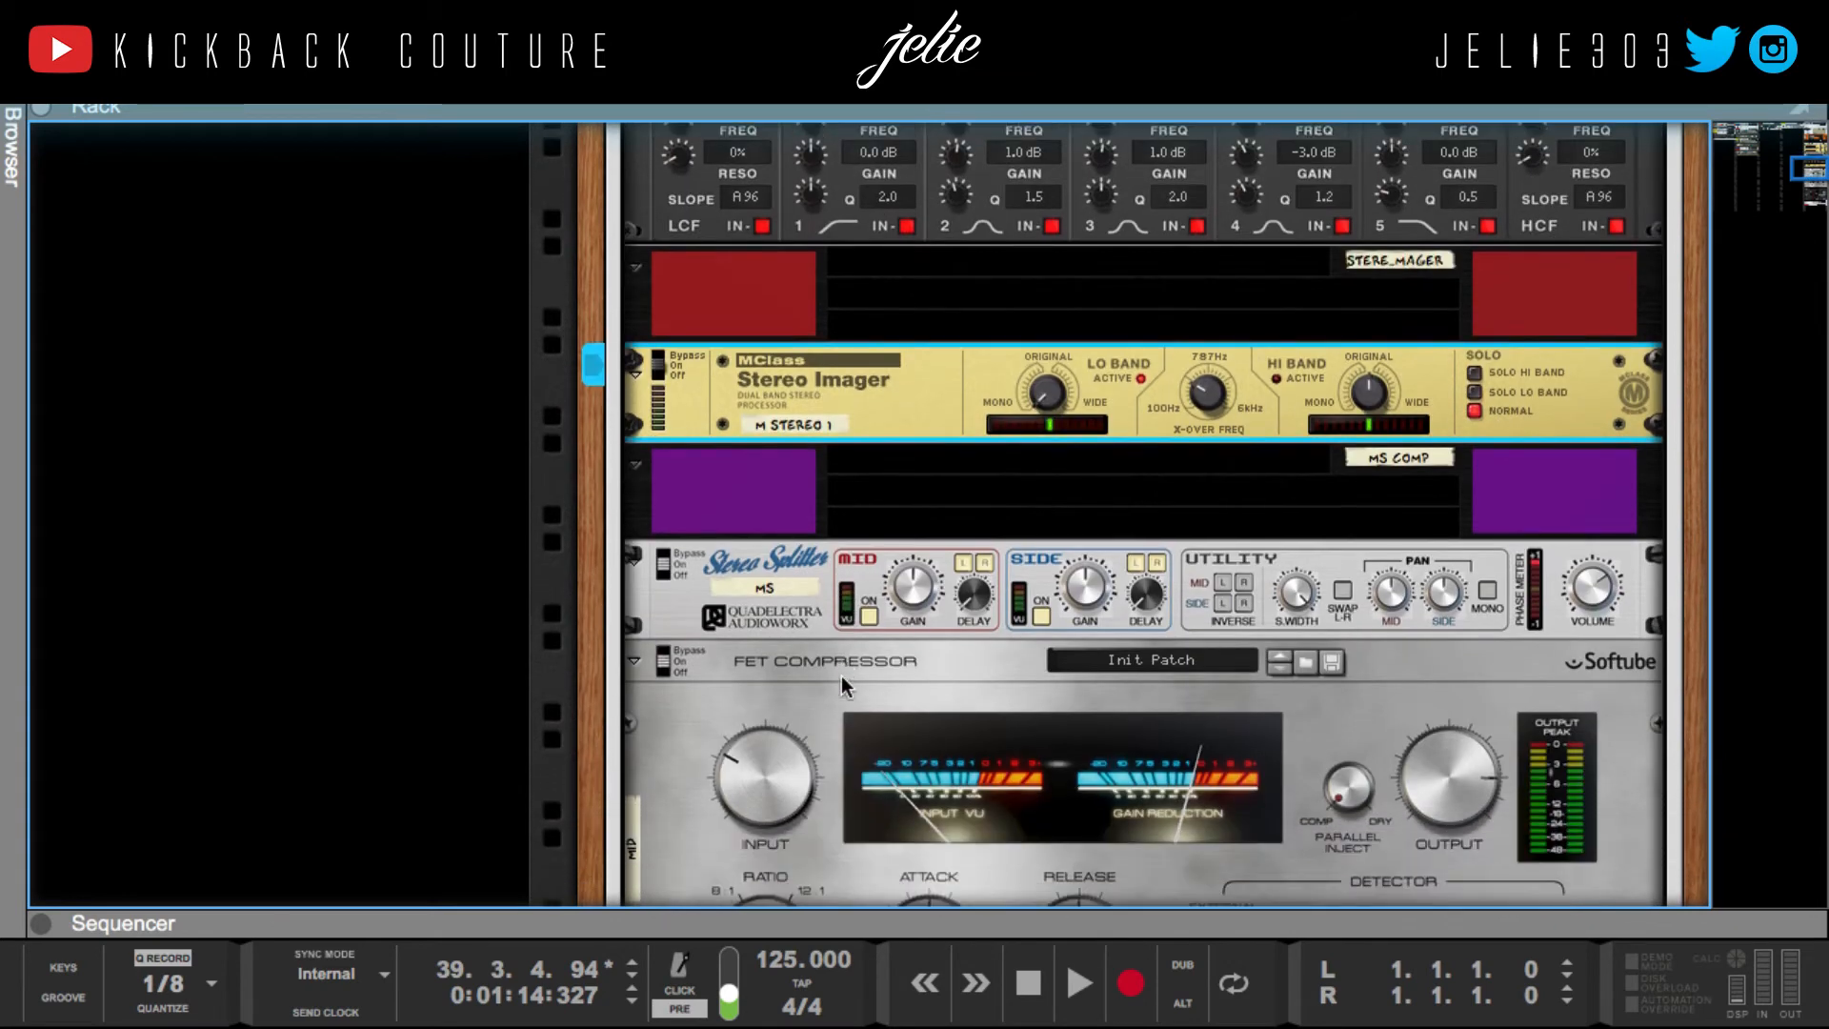
pyautogui.scroll(-1, 842, 676)
pyautogui.scroll(-1, 842, 676)
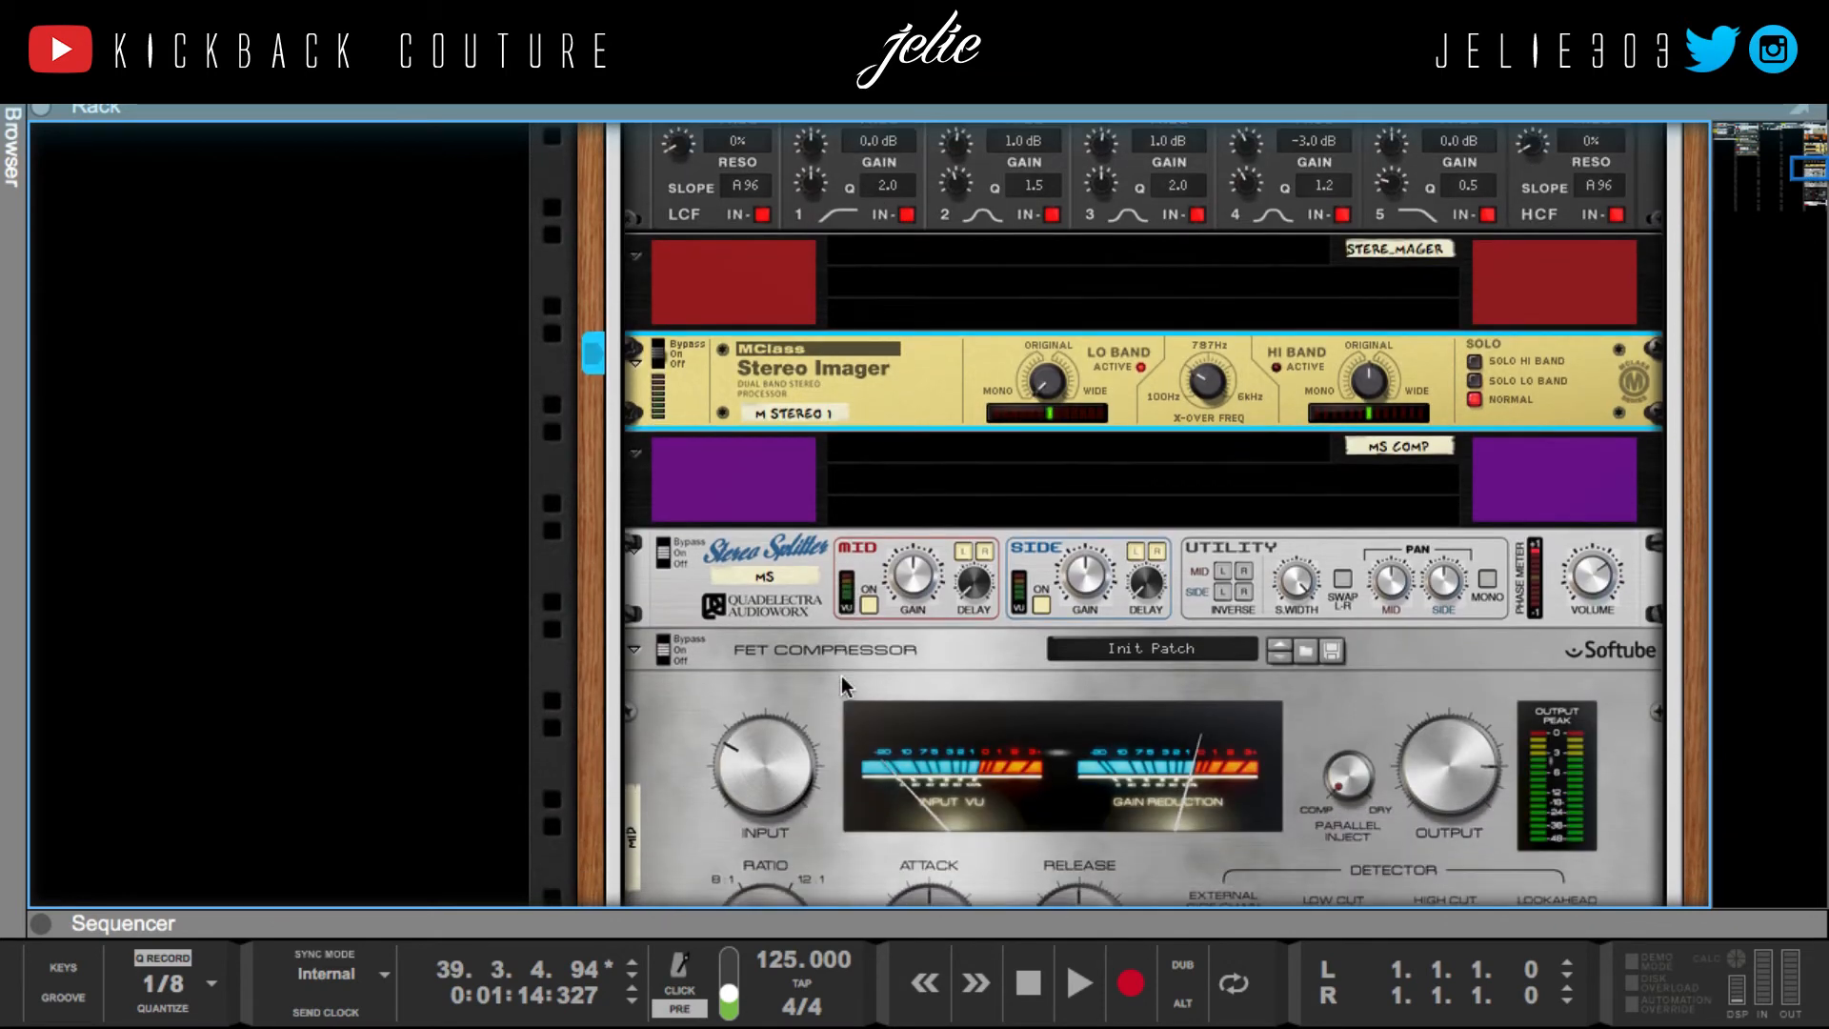
pyautogui.scroll(-3, 842, 676)
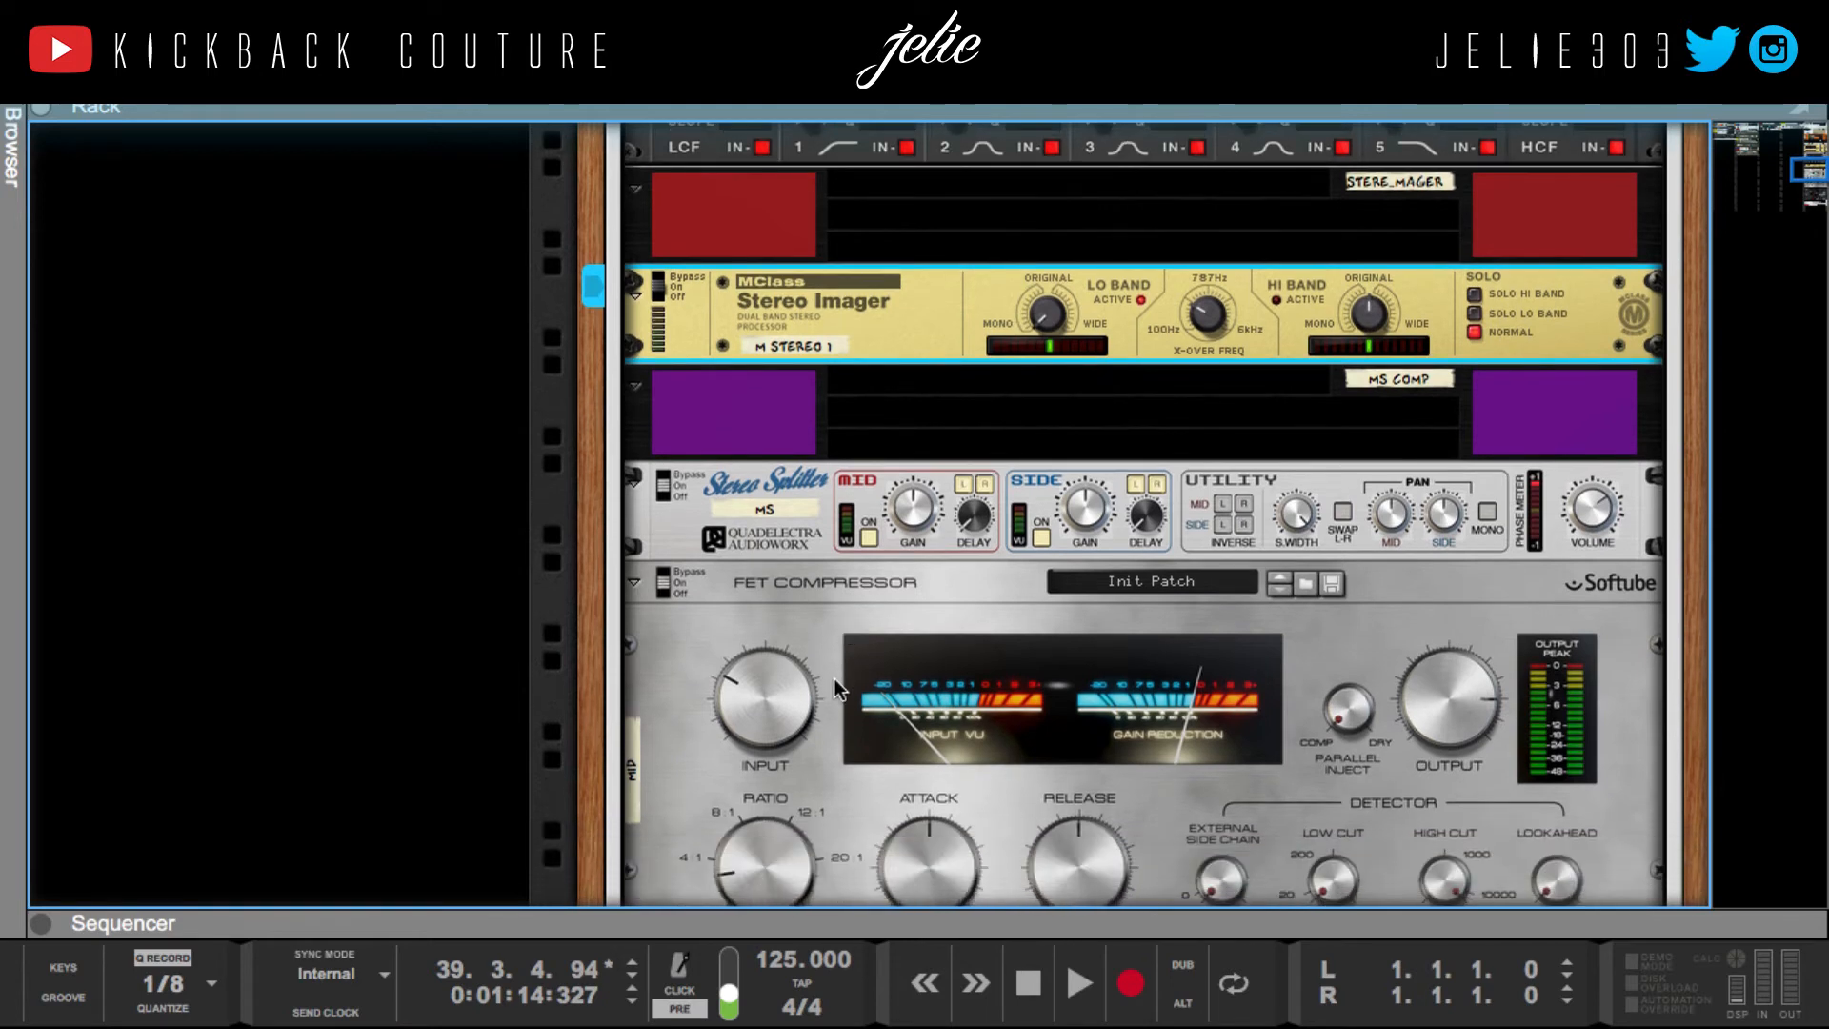
# Step: Audition the Mid FET Compressor from bar 9 with the Stereo Splitter's Side signal switched off, finishing with Side switched back on and playback stopped
pyautogui.scroll(-3, 830, 673)
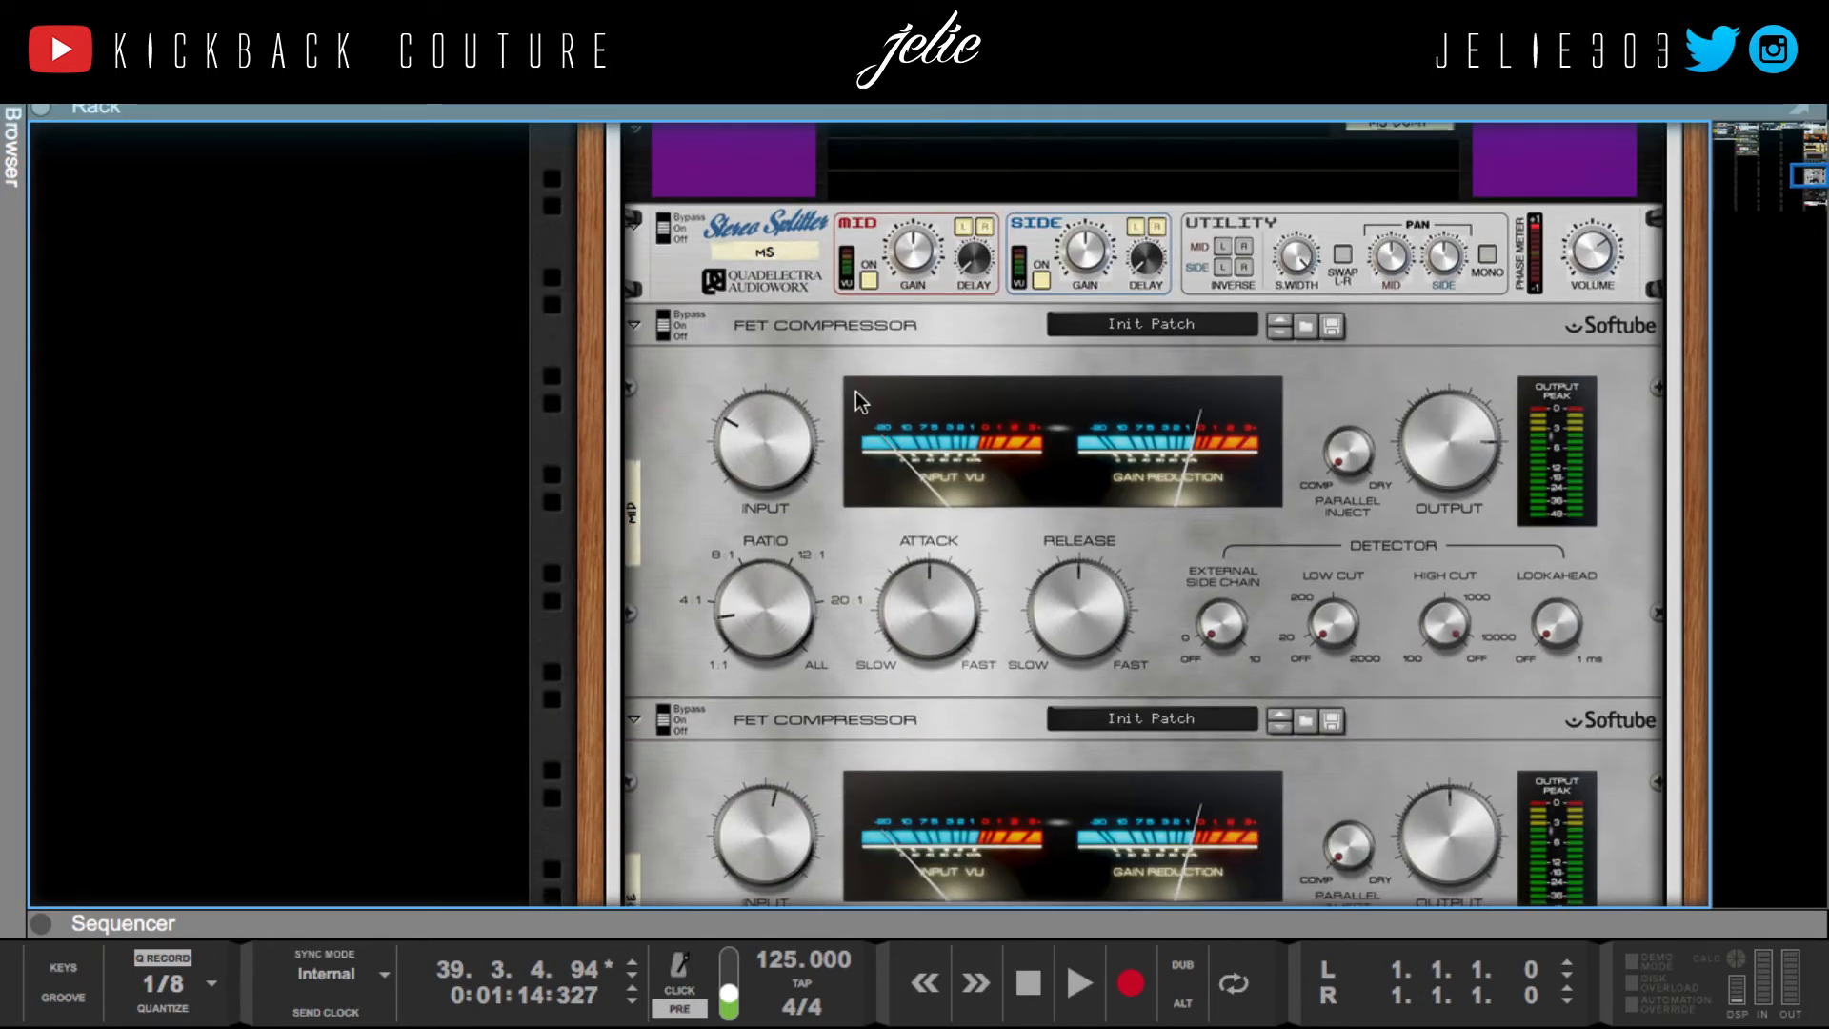
pyautogui.scroll(-1, 821, 379)
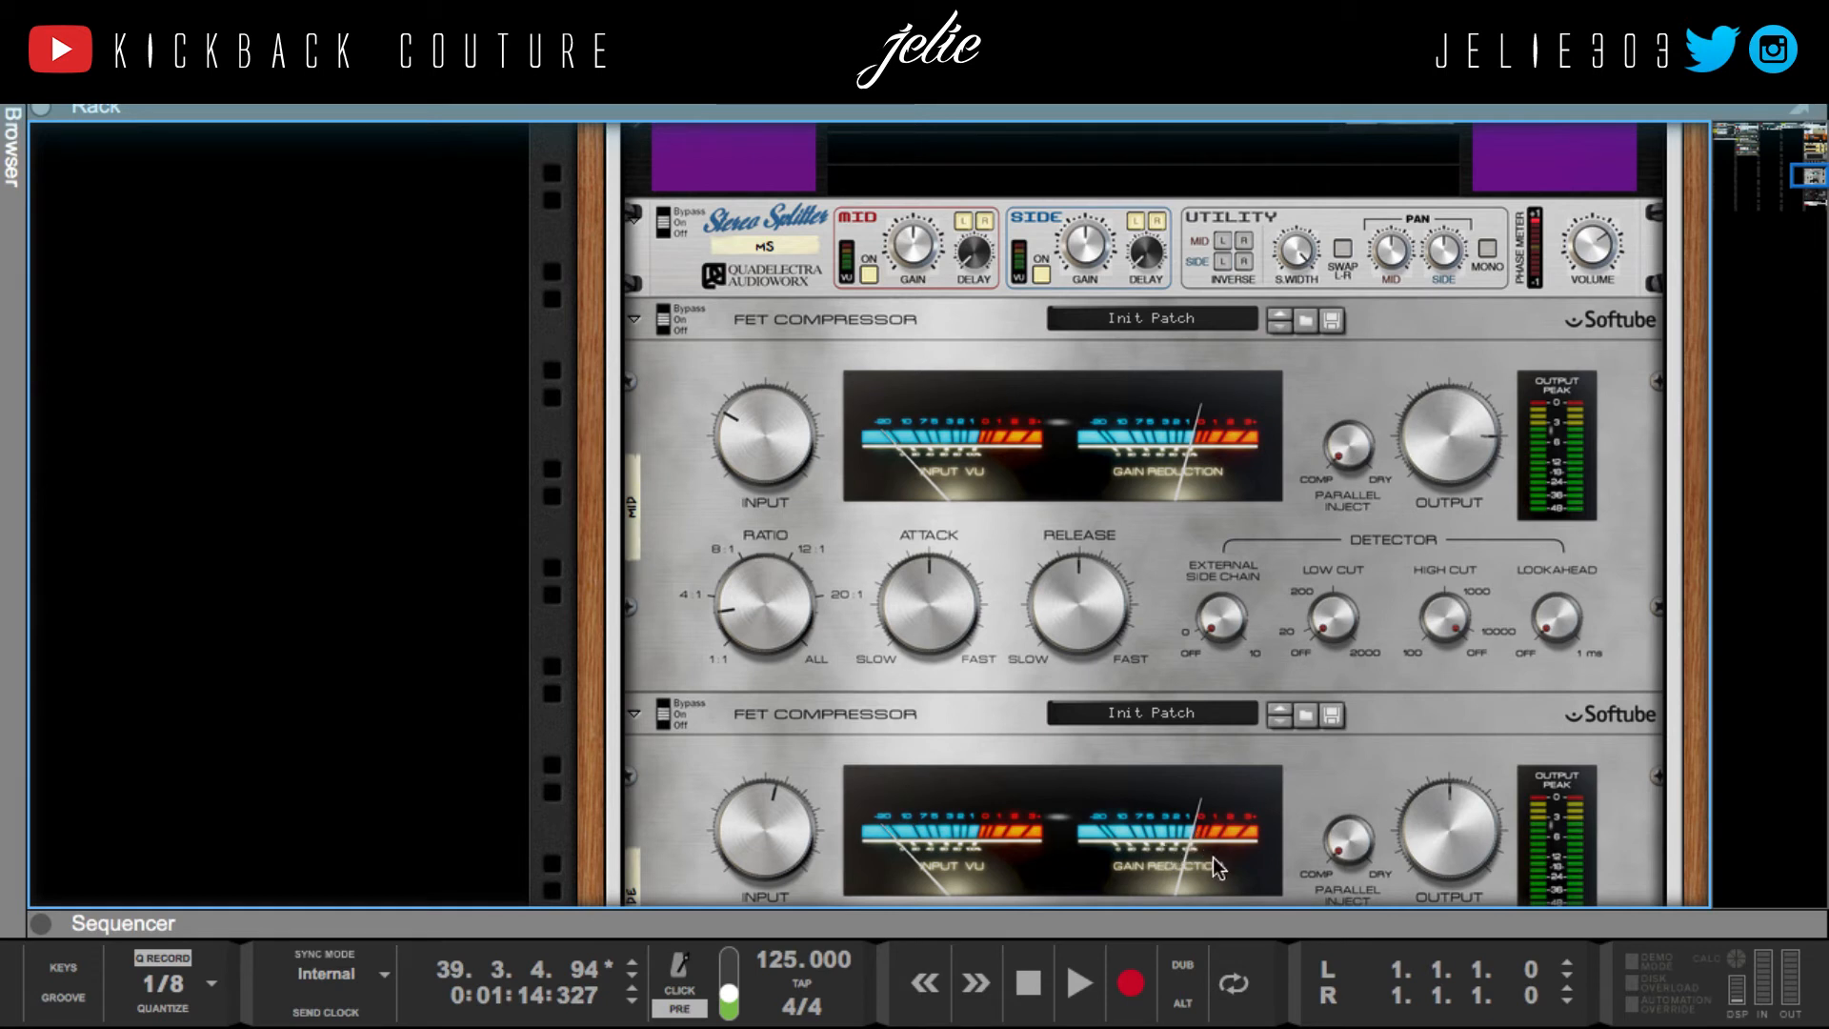
pyautogui.click(1042, 274)
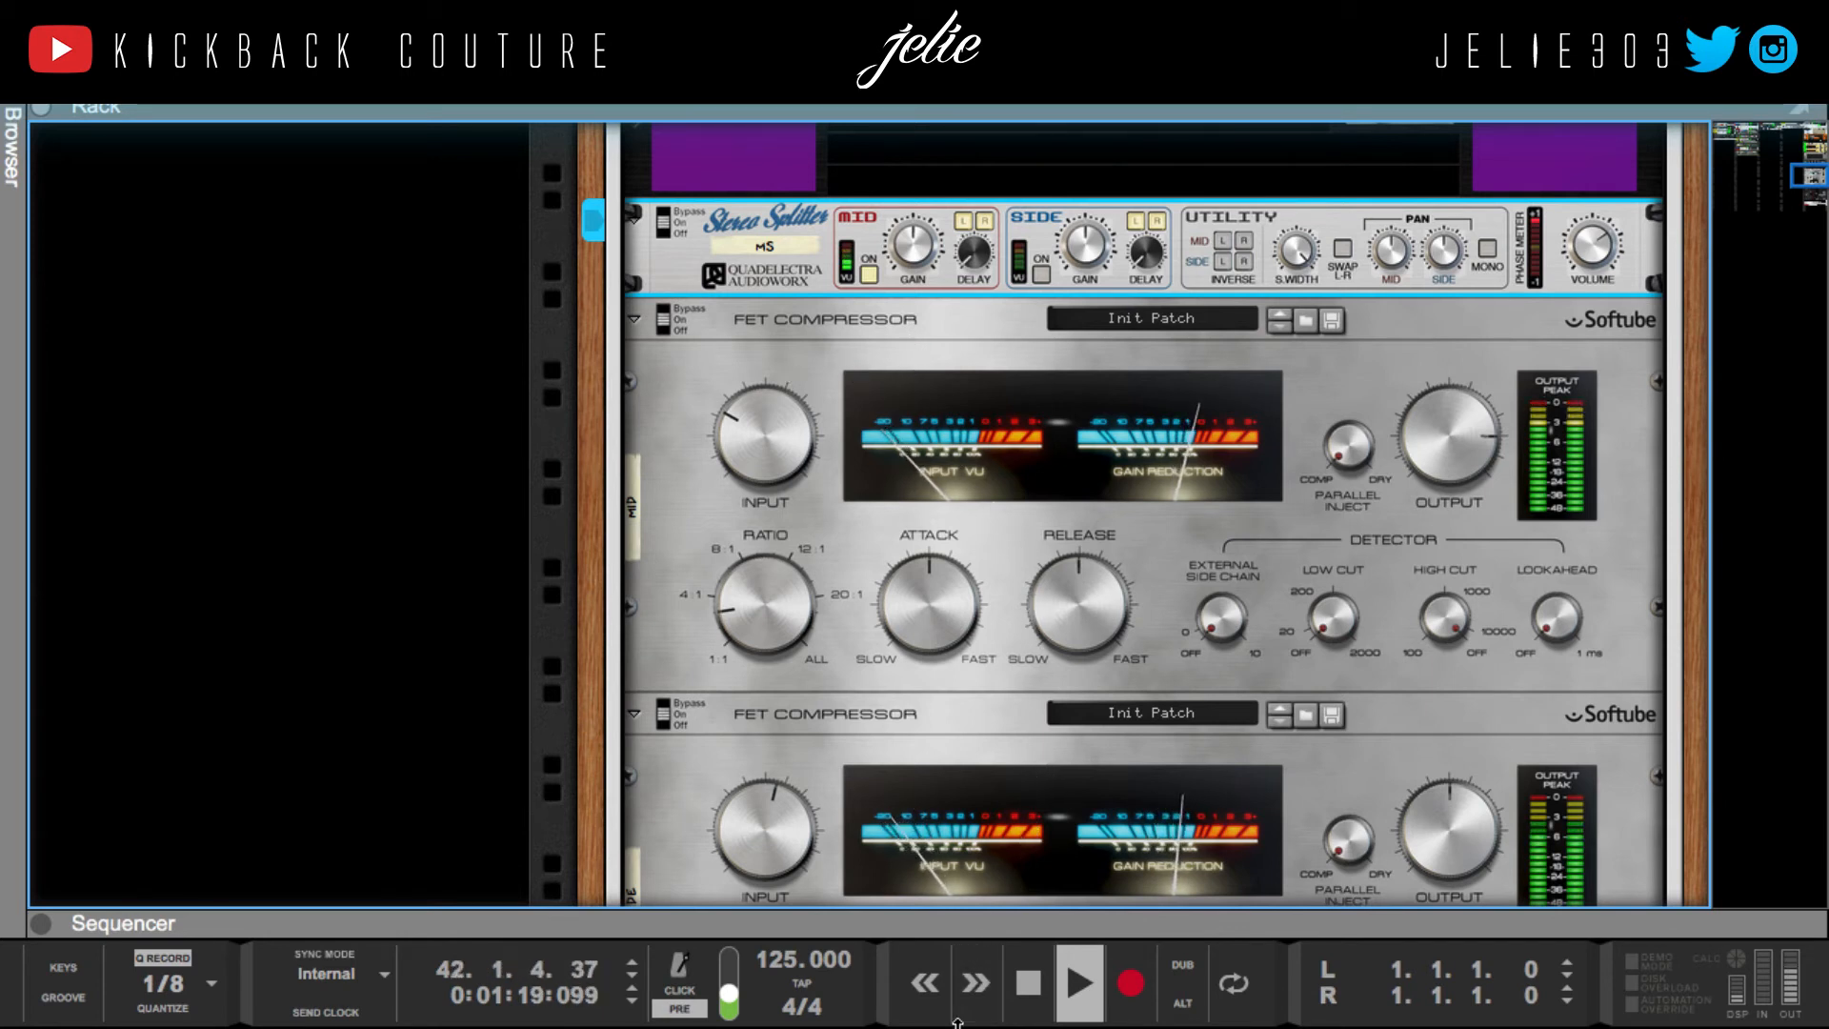
pyautogui.hotkey('shift', 'Return')
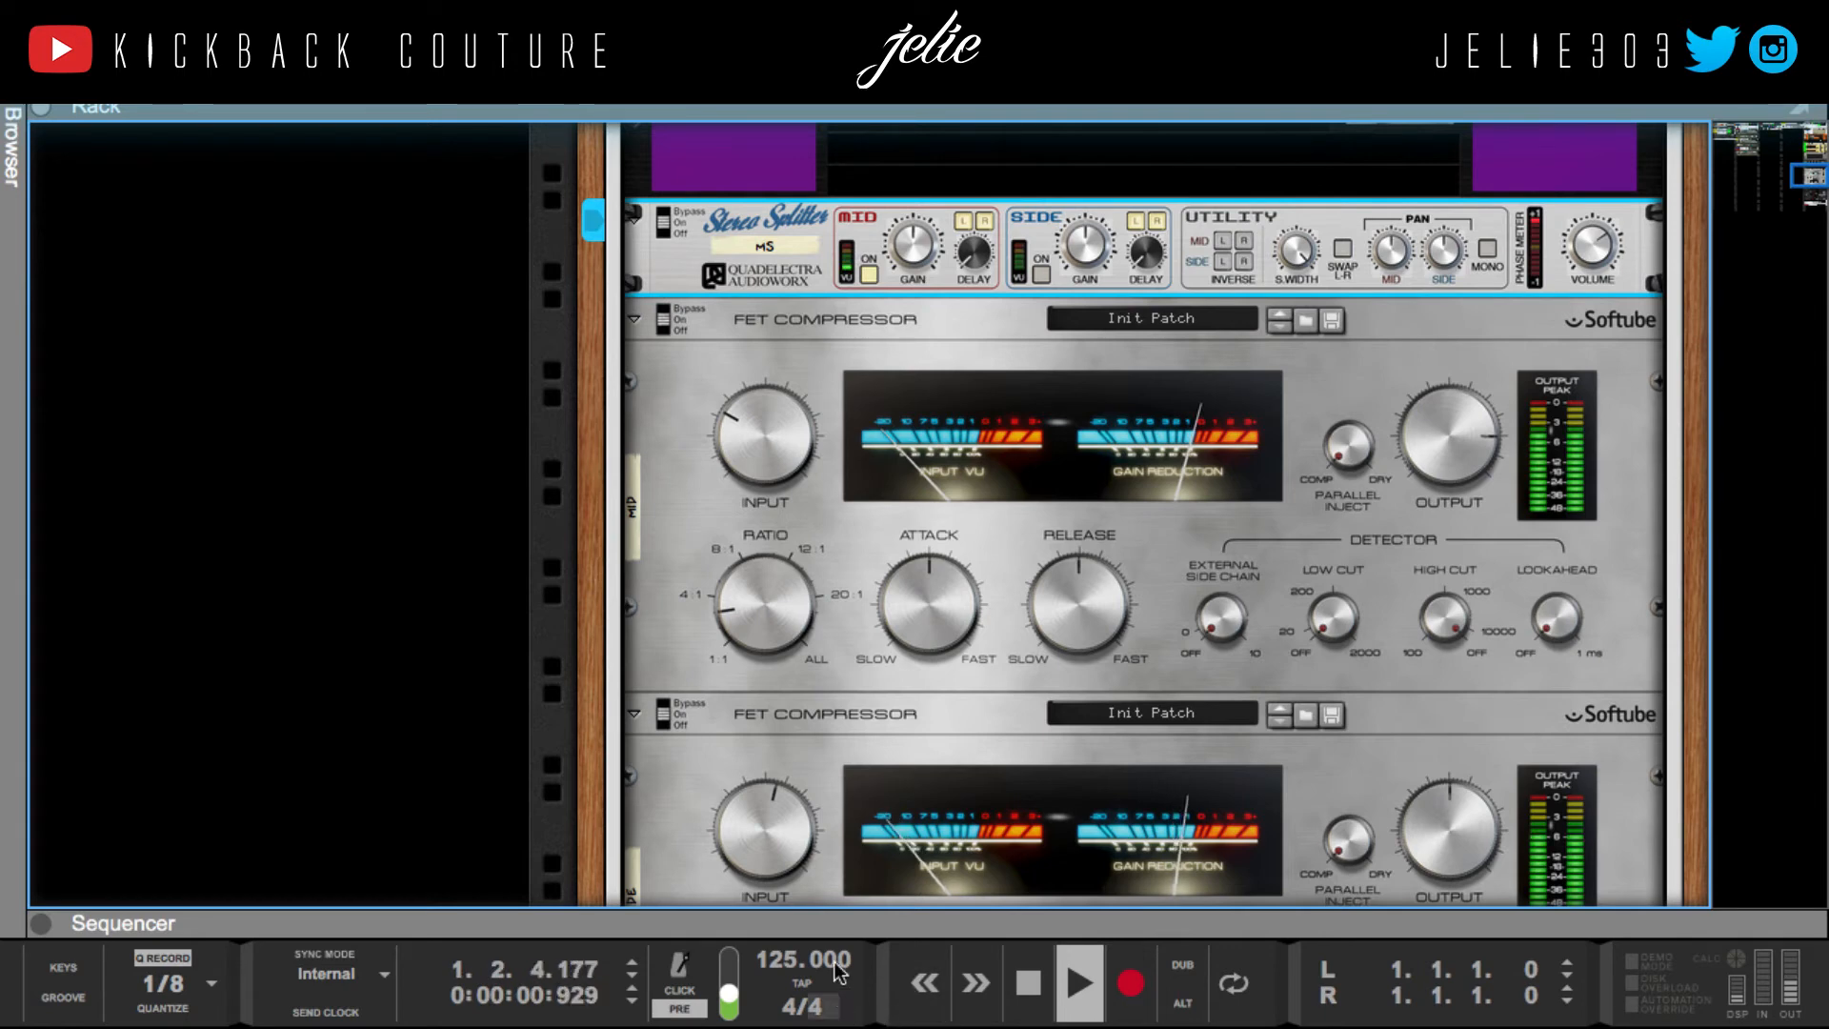
pyautogui.moveTo(820, 928); pyautogui.dragTo(808, 719)
pyautogui.click(518, 762)
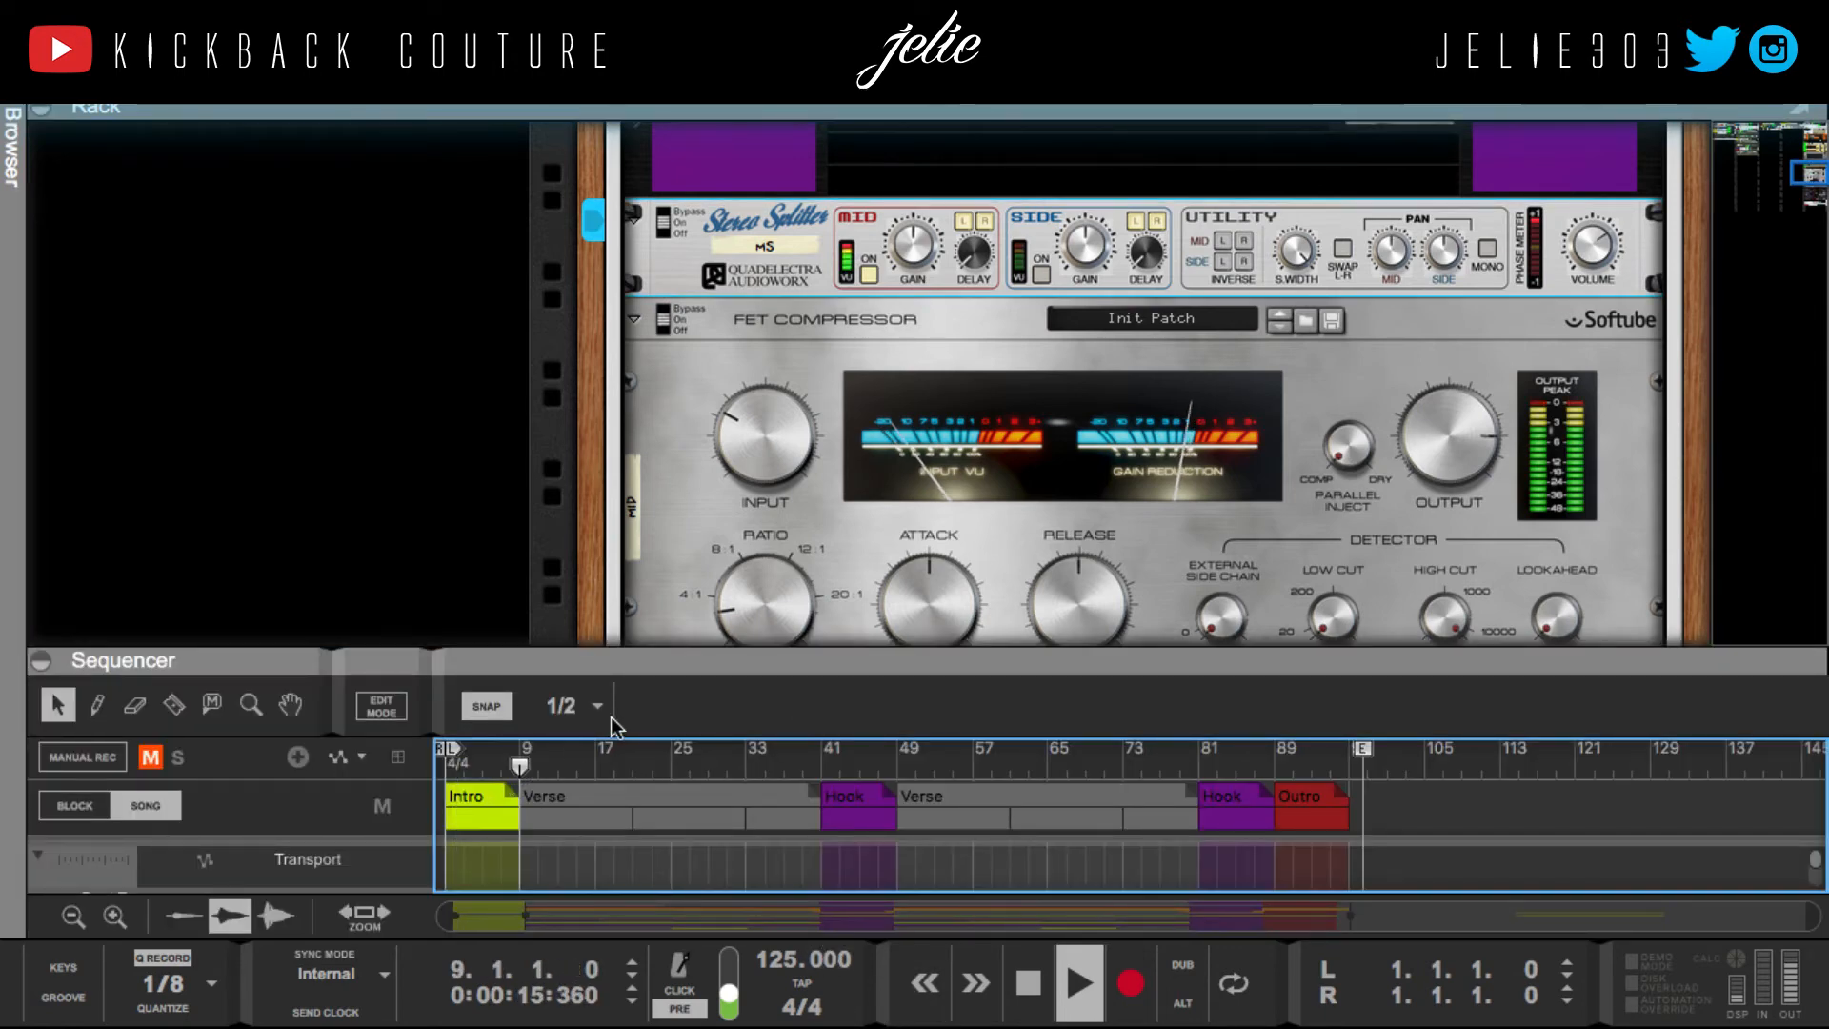
pyautogui.moveTo(649, 666); pyautogui.dragTo(715, 1011)
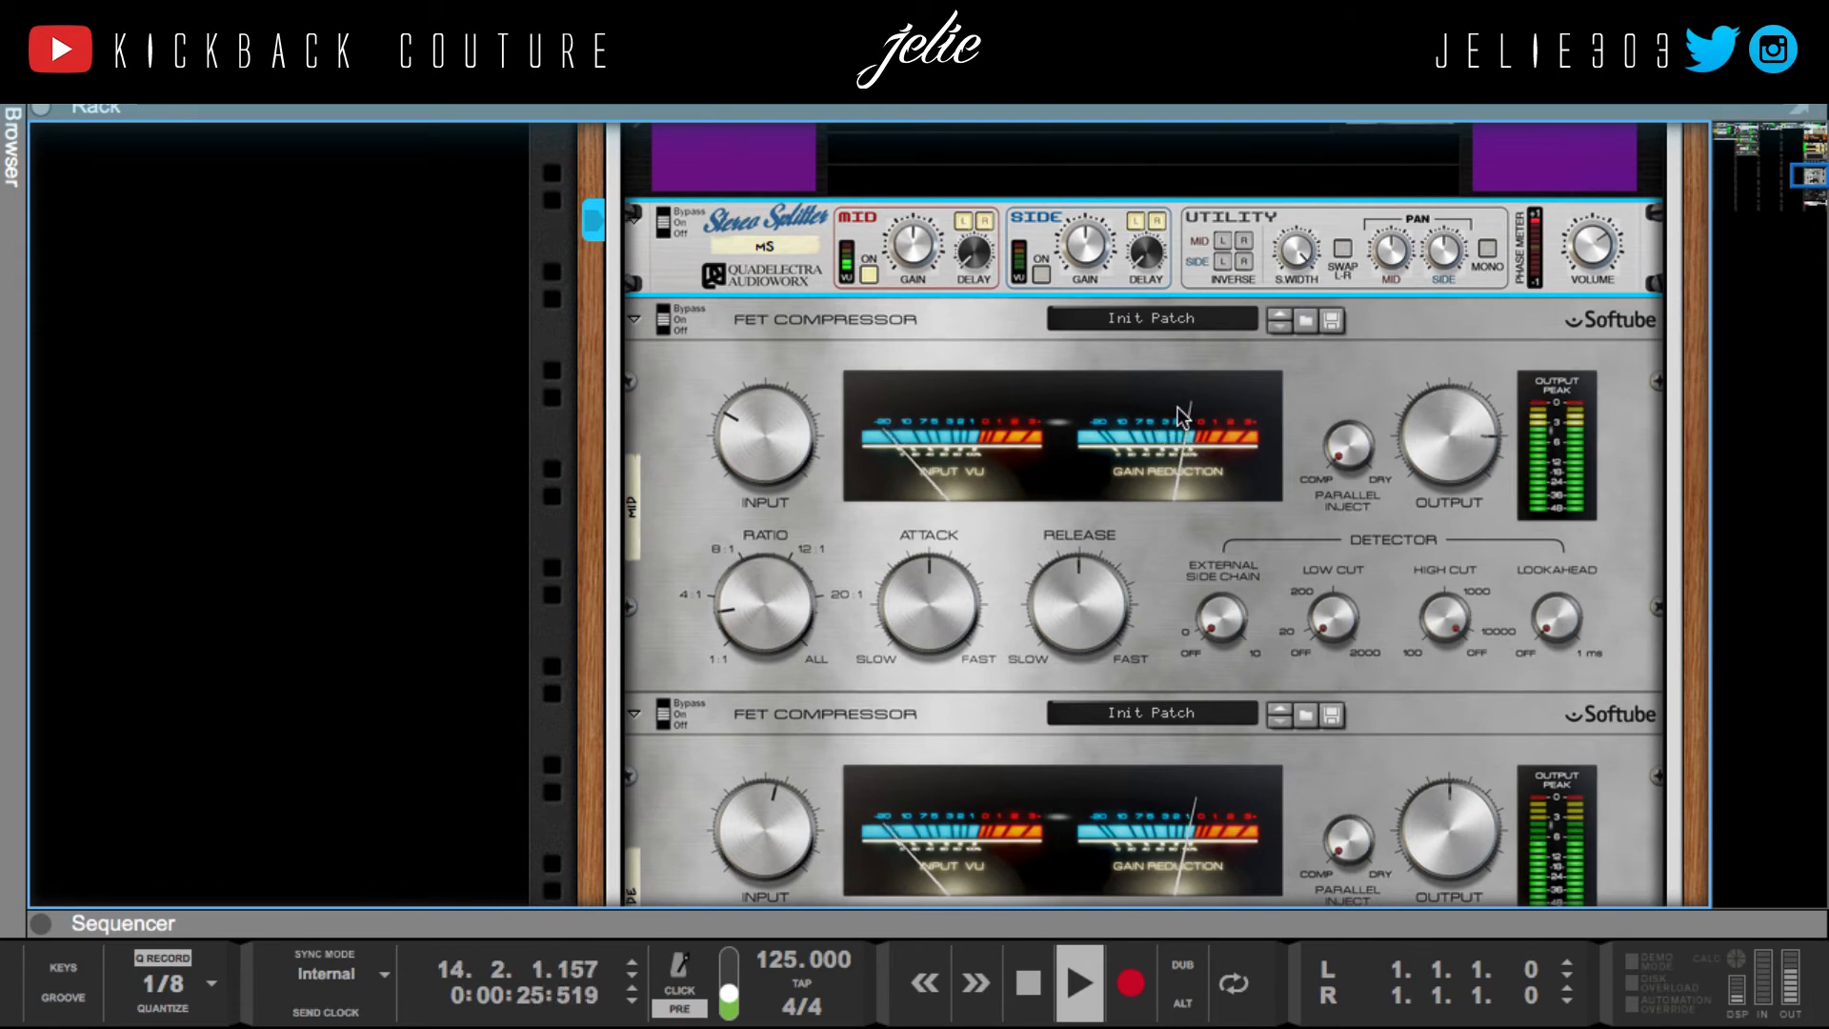
pyautogui.click(1039, 274)
pyautogui.press('space')
# Step: Play the beat while watching the gain reduction meters of the Mid and Side FET Compressors, ending with playback stopped
pyautogui.scroll(-3, 1090, 815)
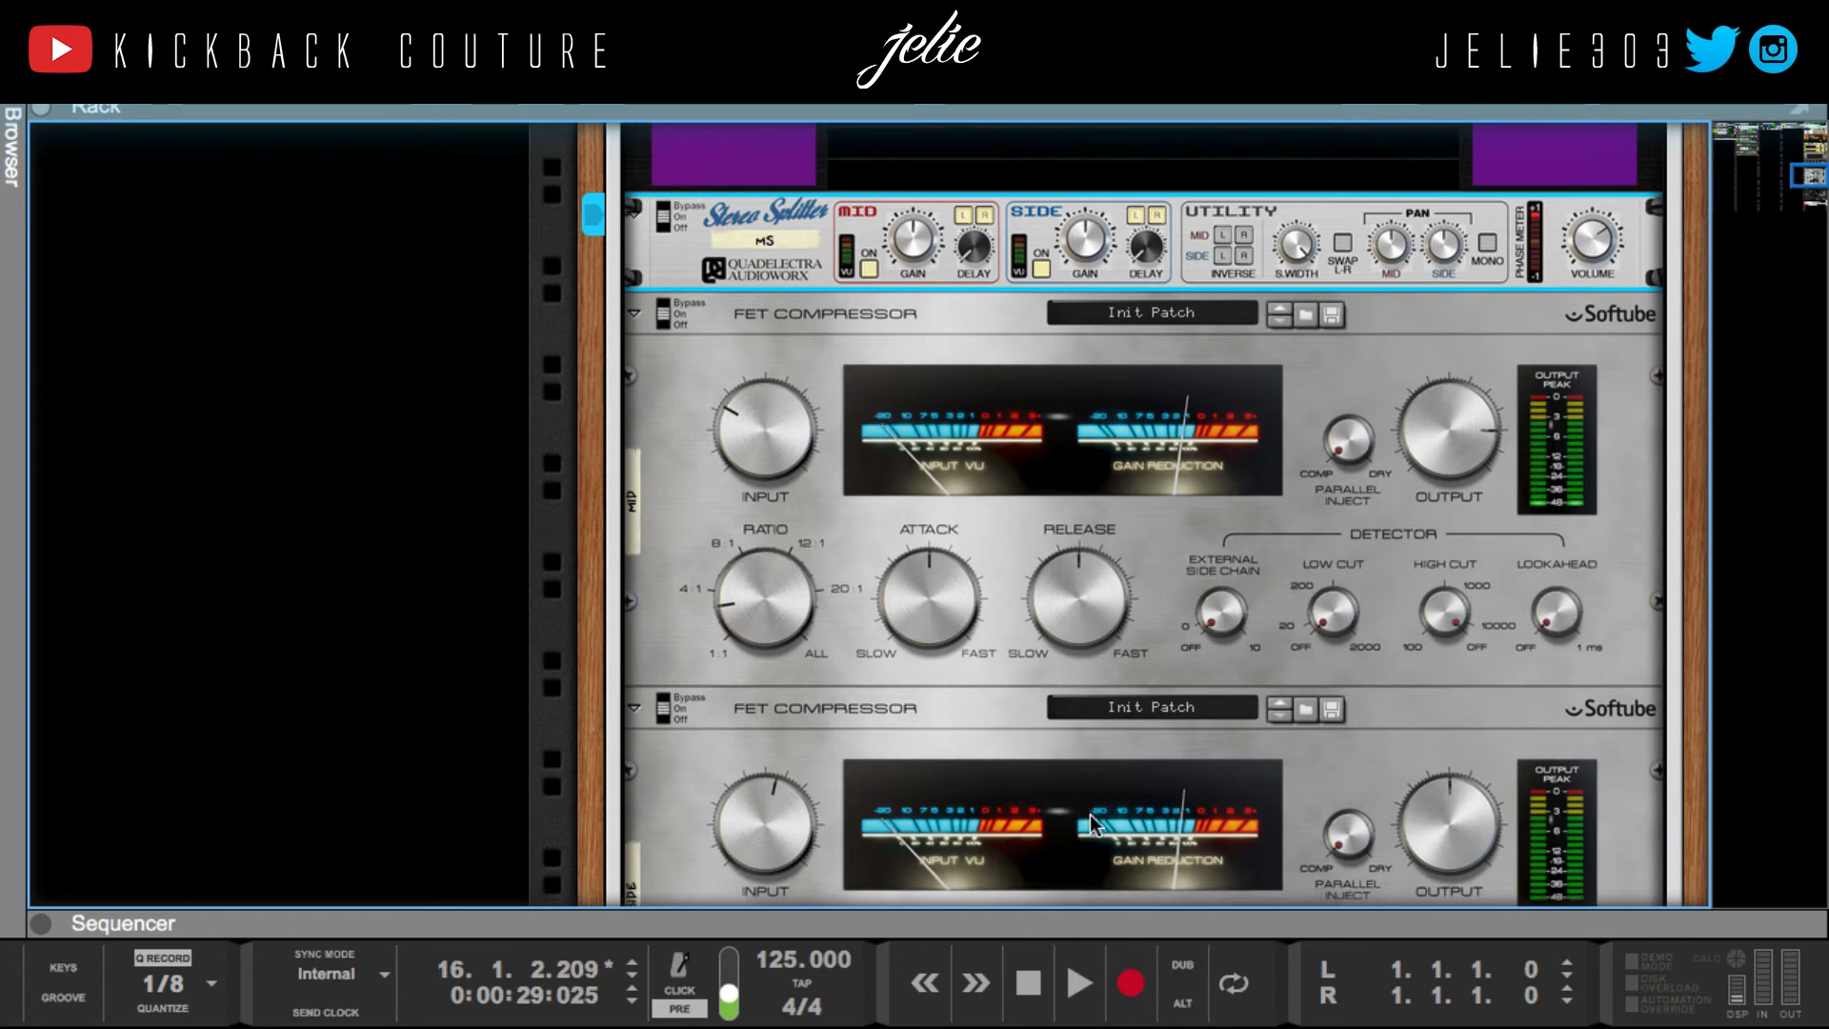
pyautogui.scroll(-1, 1178, 815)
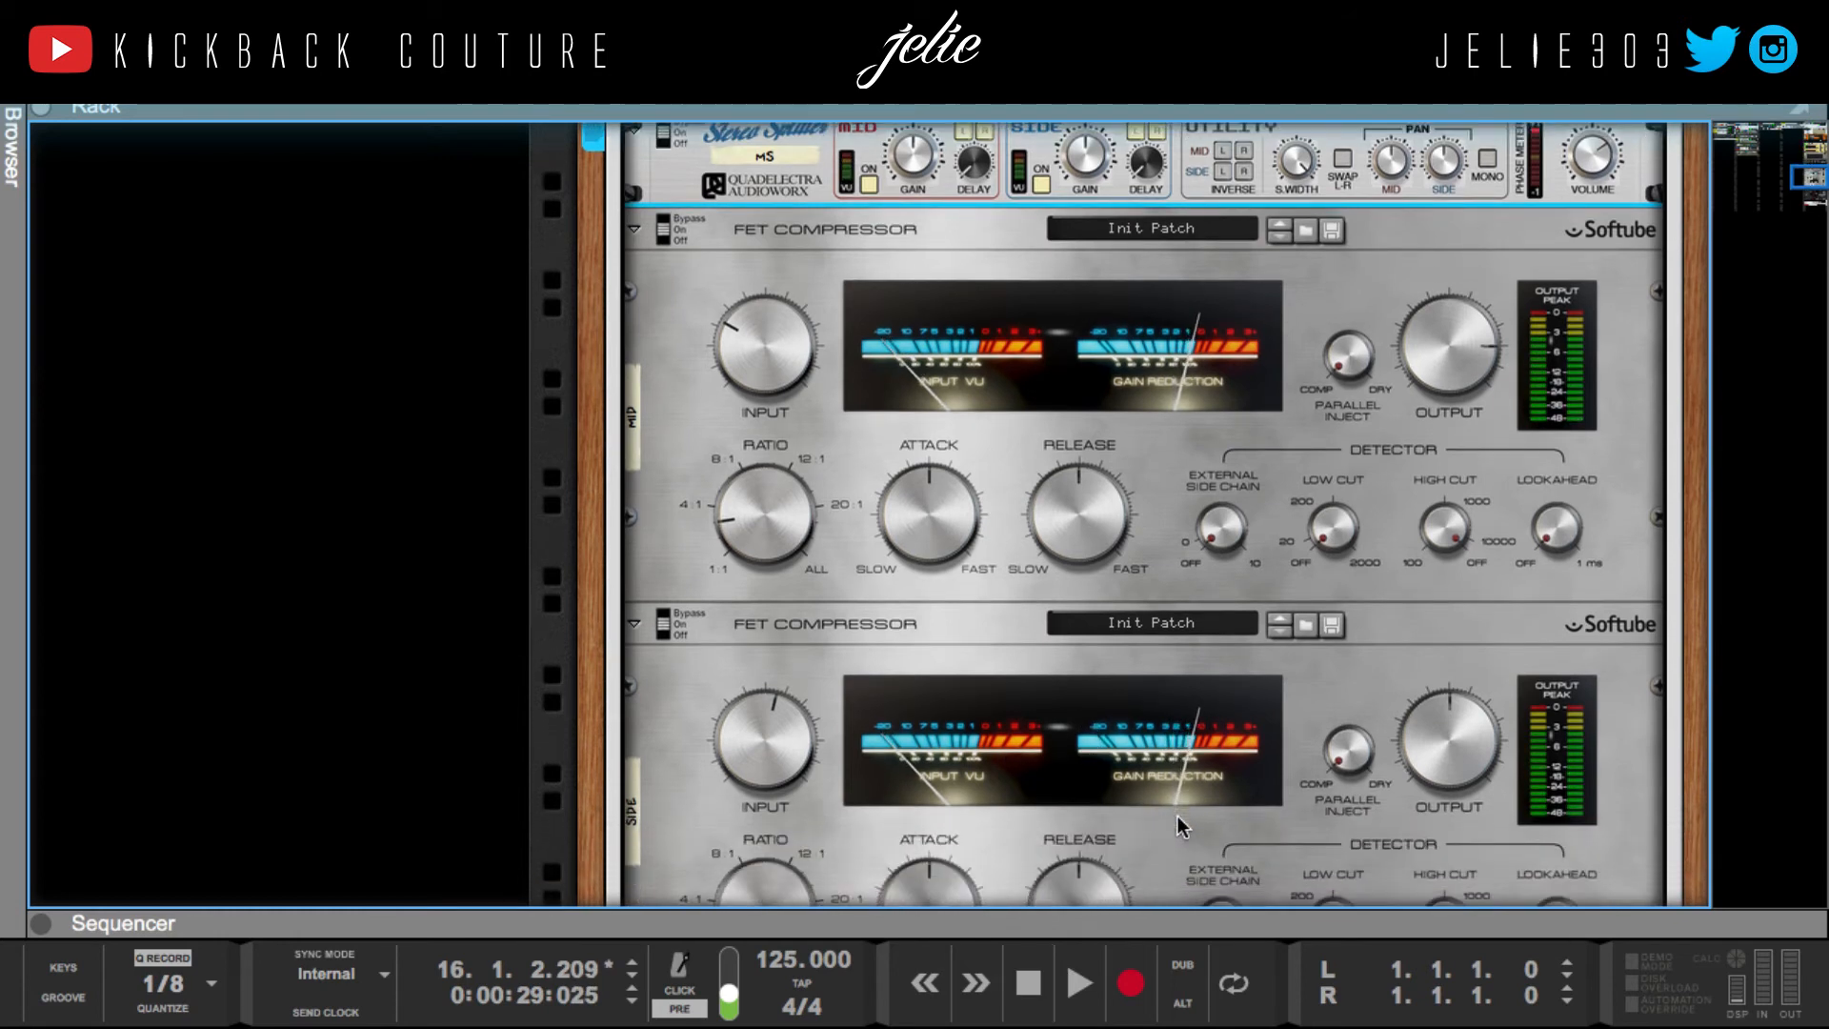
pyautogui.press('space')
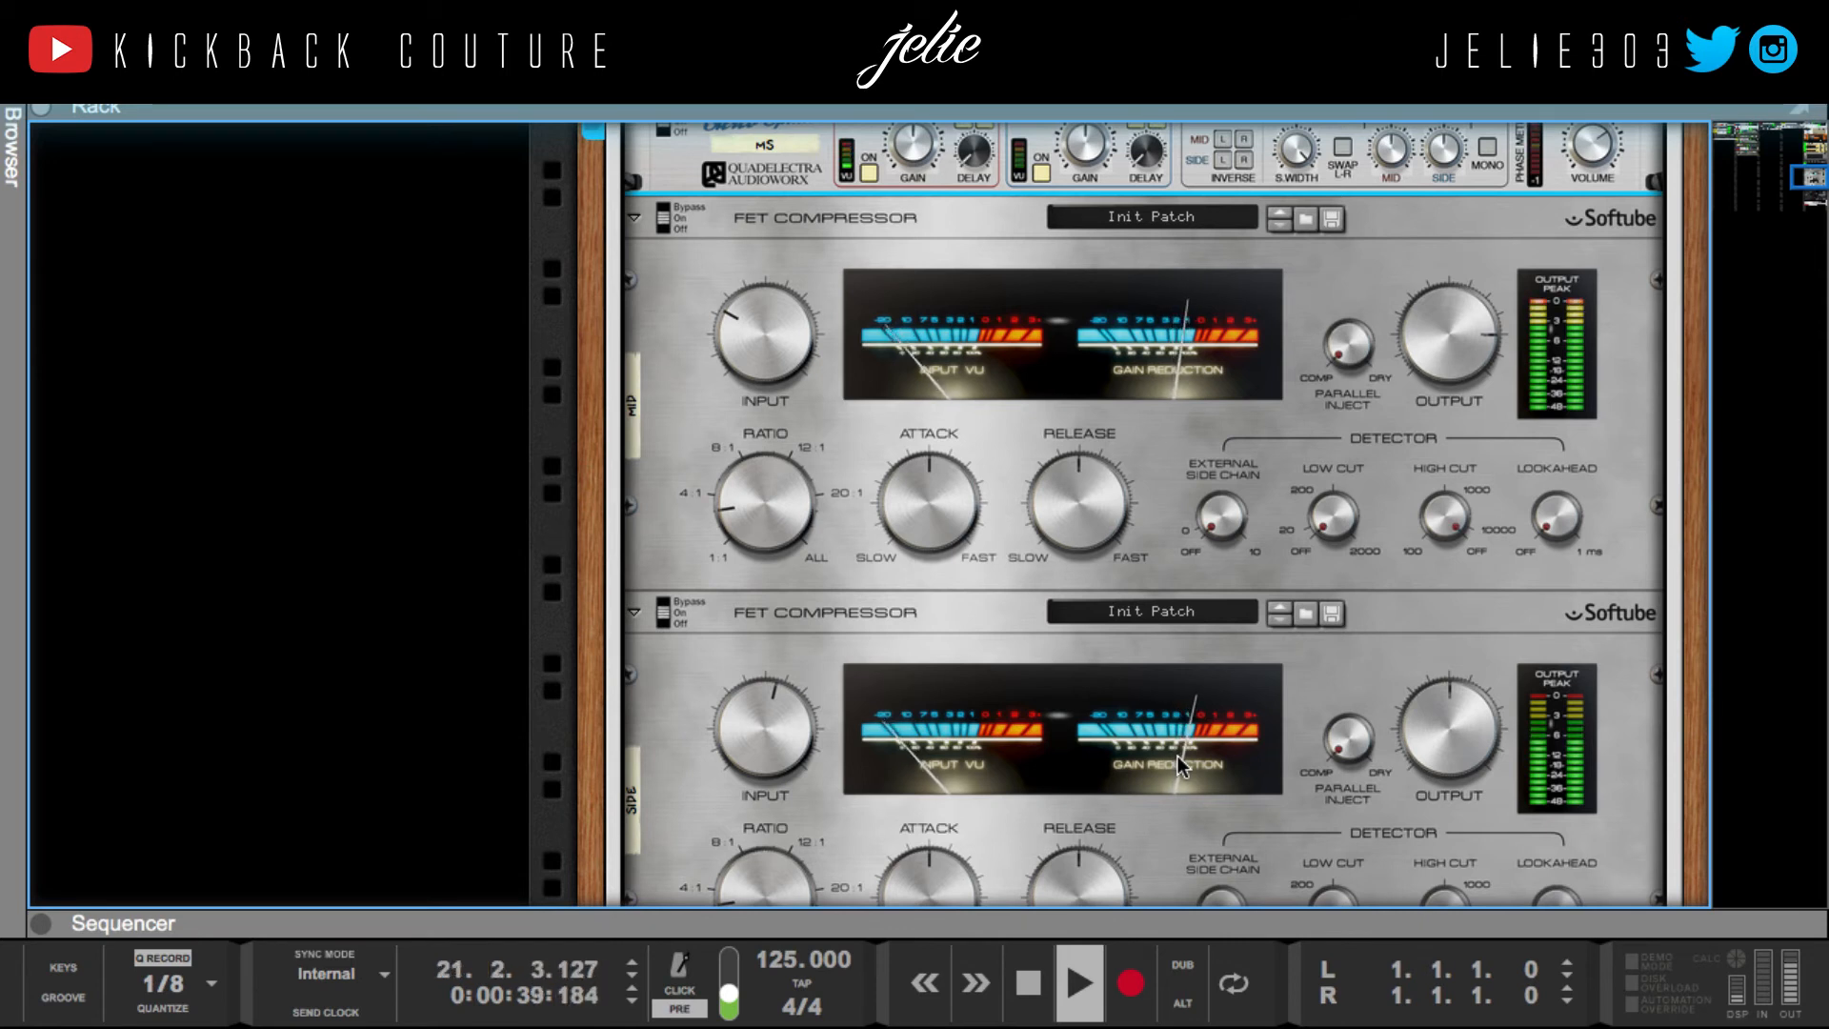
pyautogui.press('space')
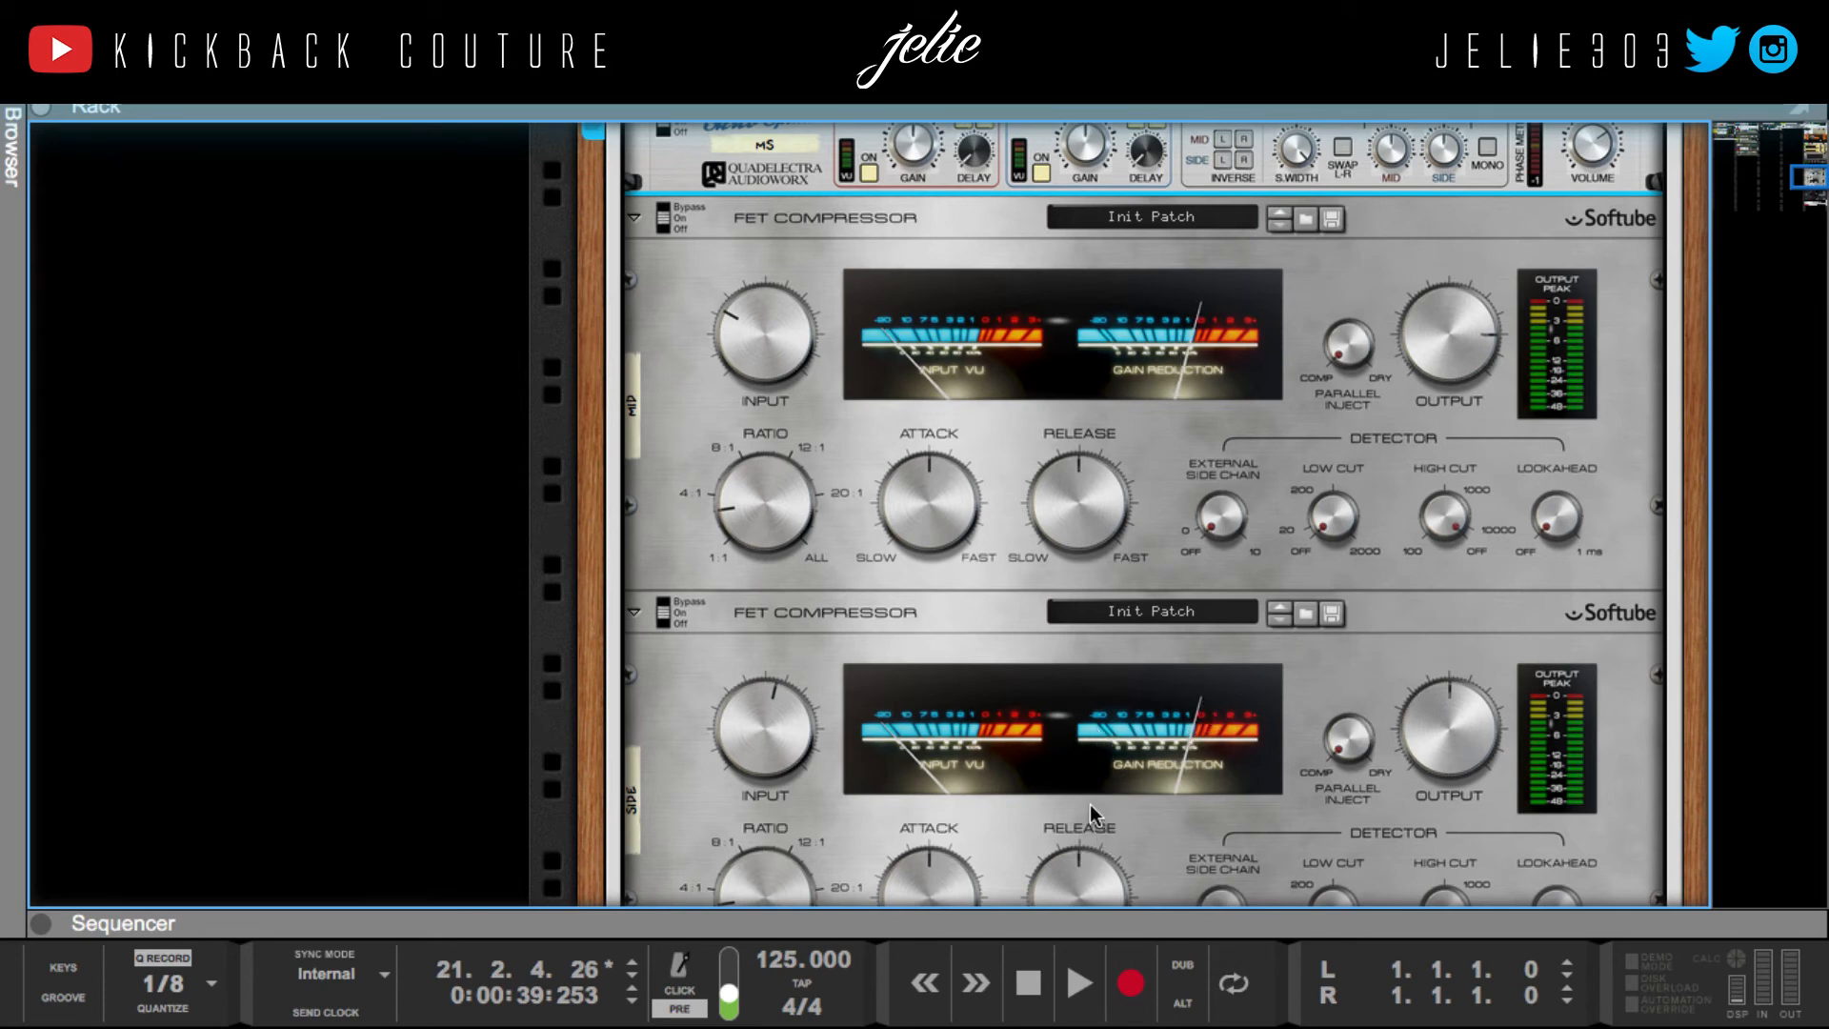
# Step: Select the Side FET Compressor, review its settings, and continue down the insert chain to the Limit Section
pyautogui.scroll(-4, 1090, 805)
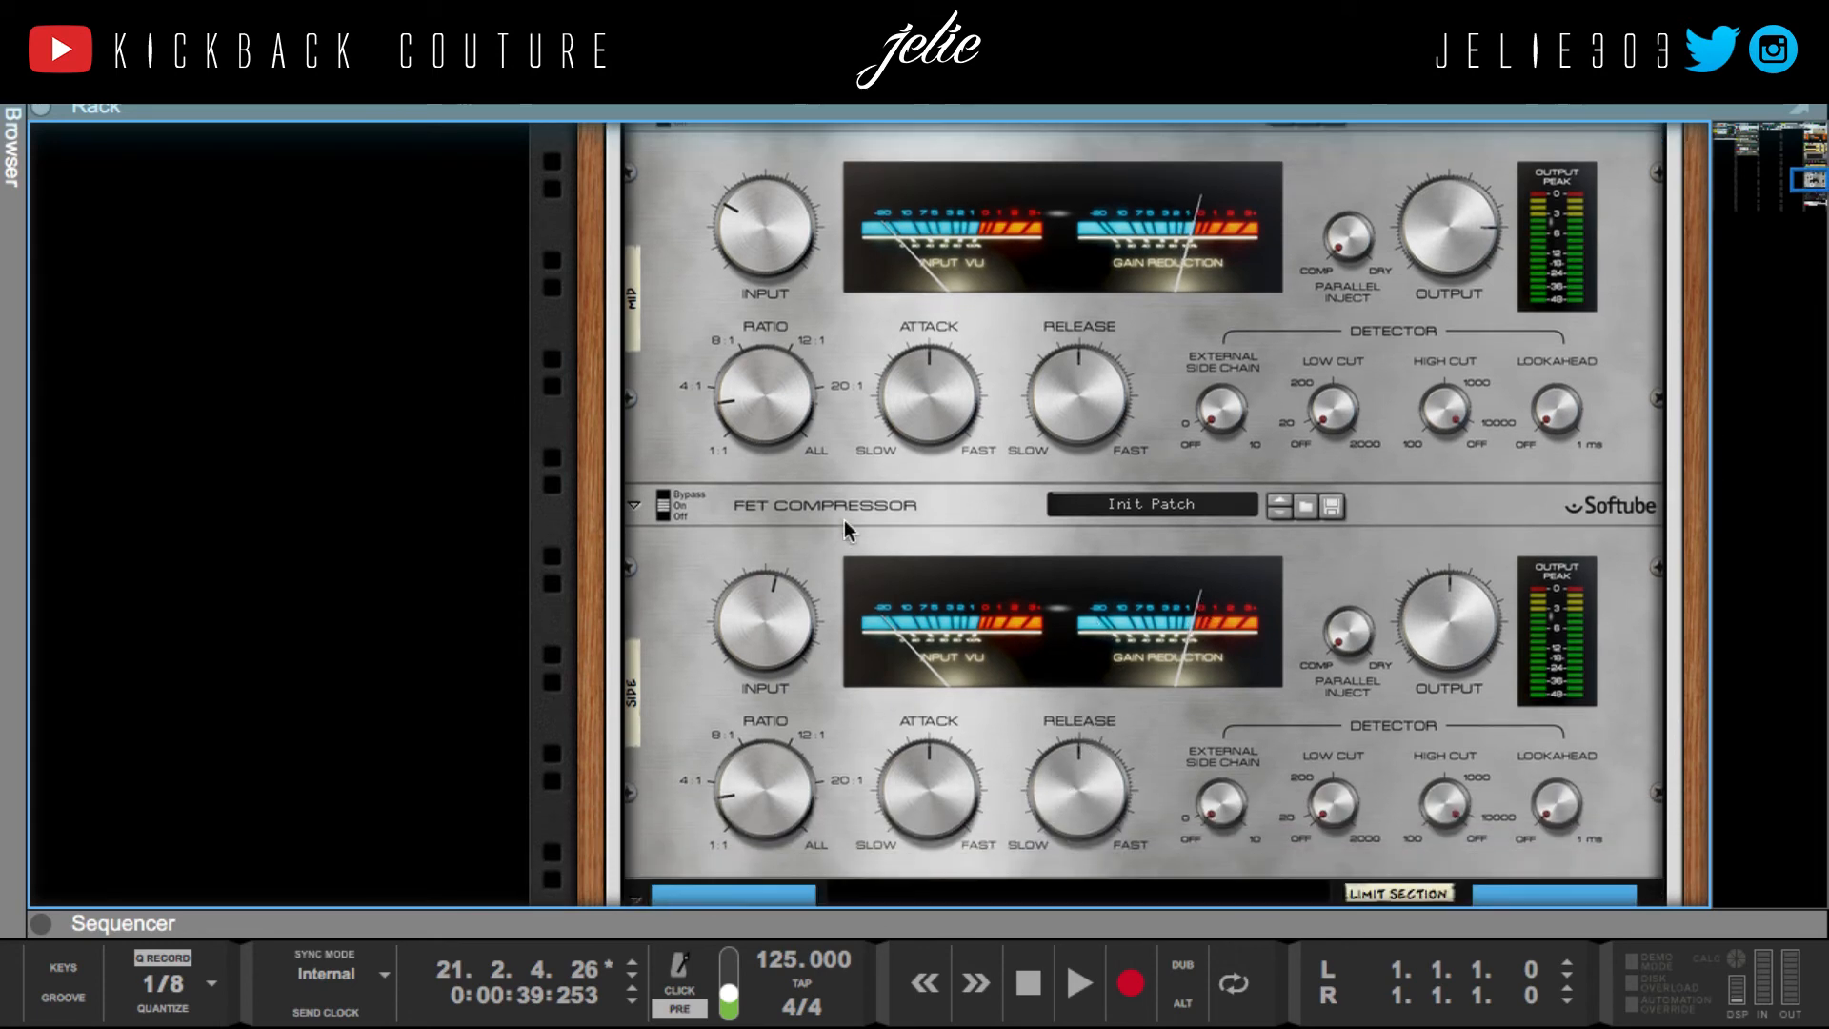
pyautogui.click(848, 510)
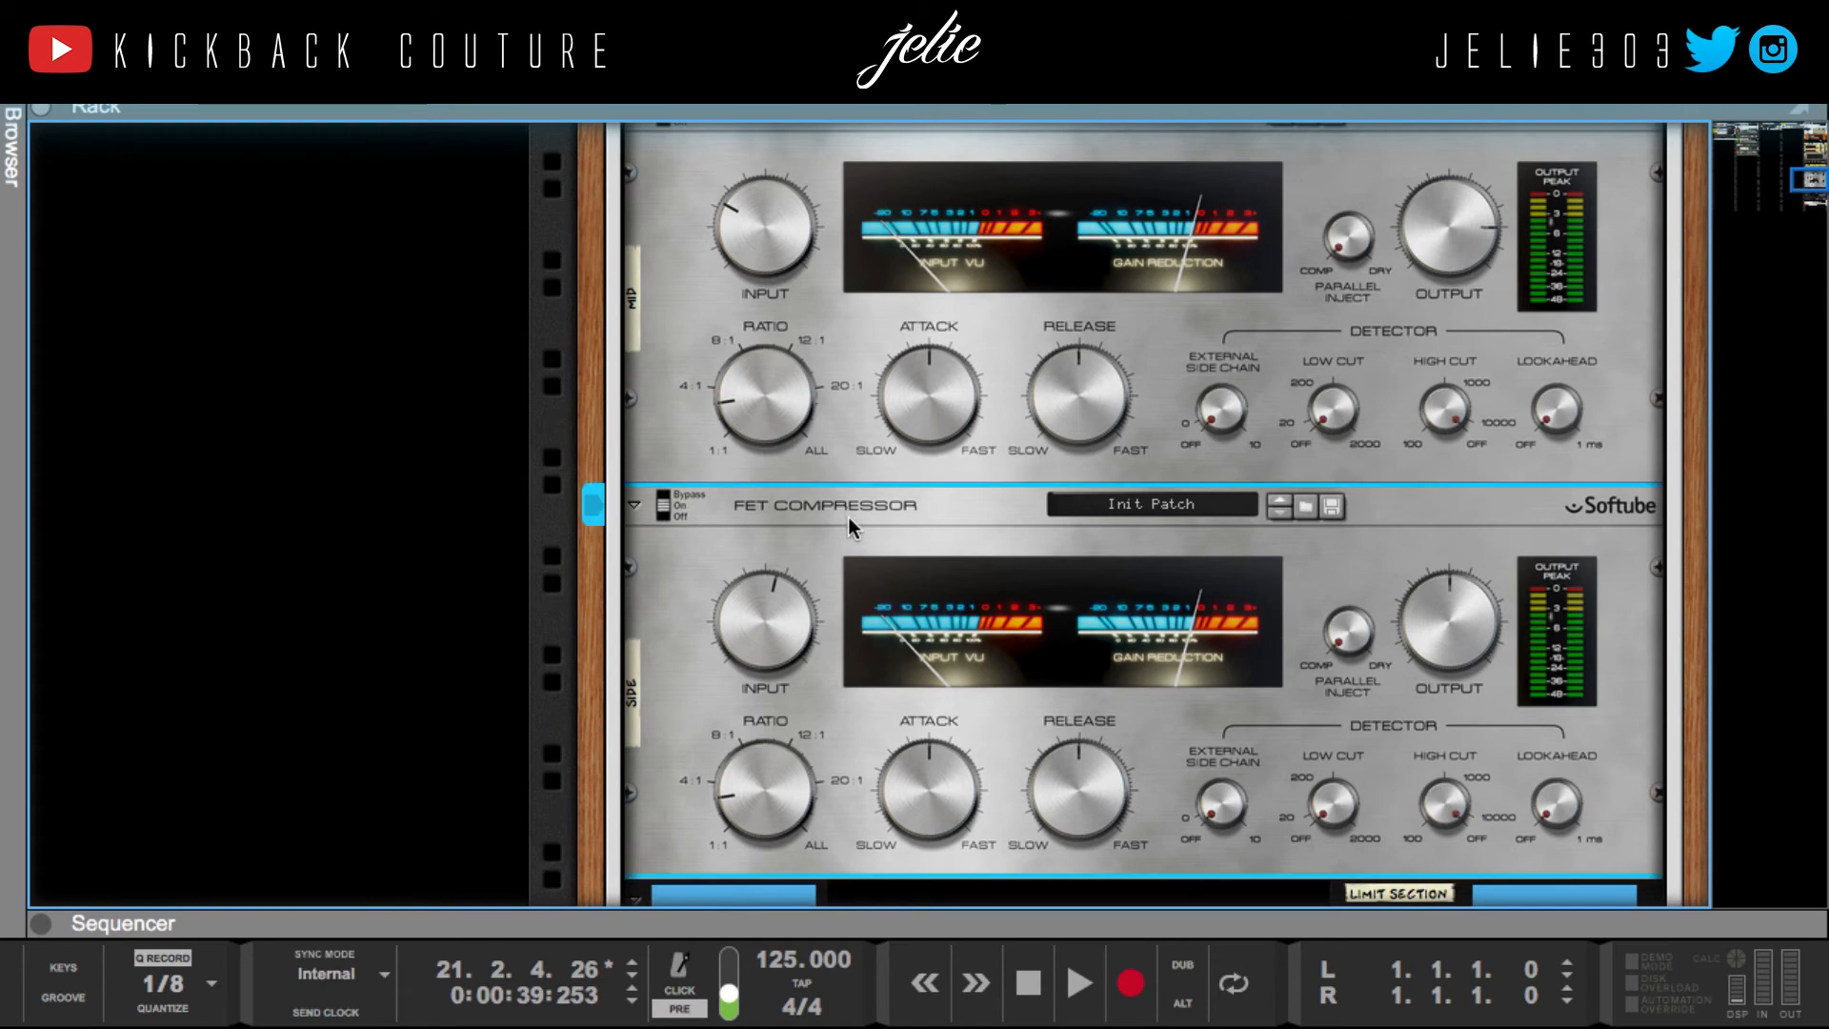
pyautogui.scroll(6, 848, 517)
pyautogui.scroll(-12, 825, 528)
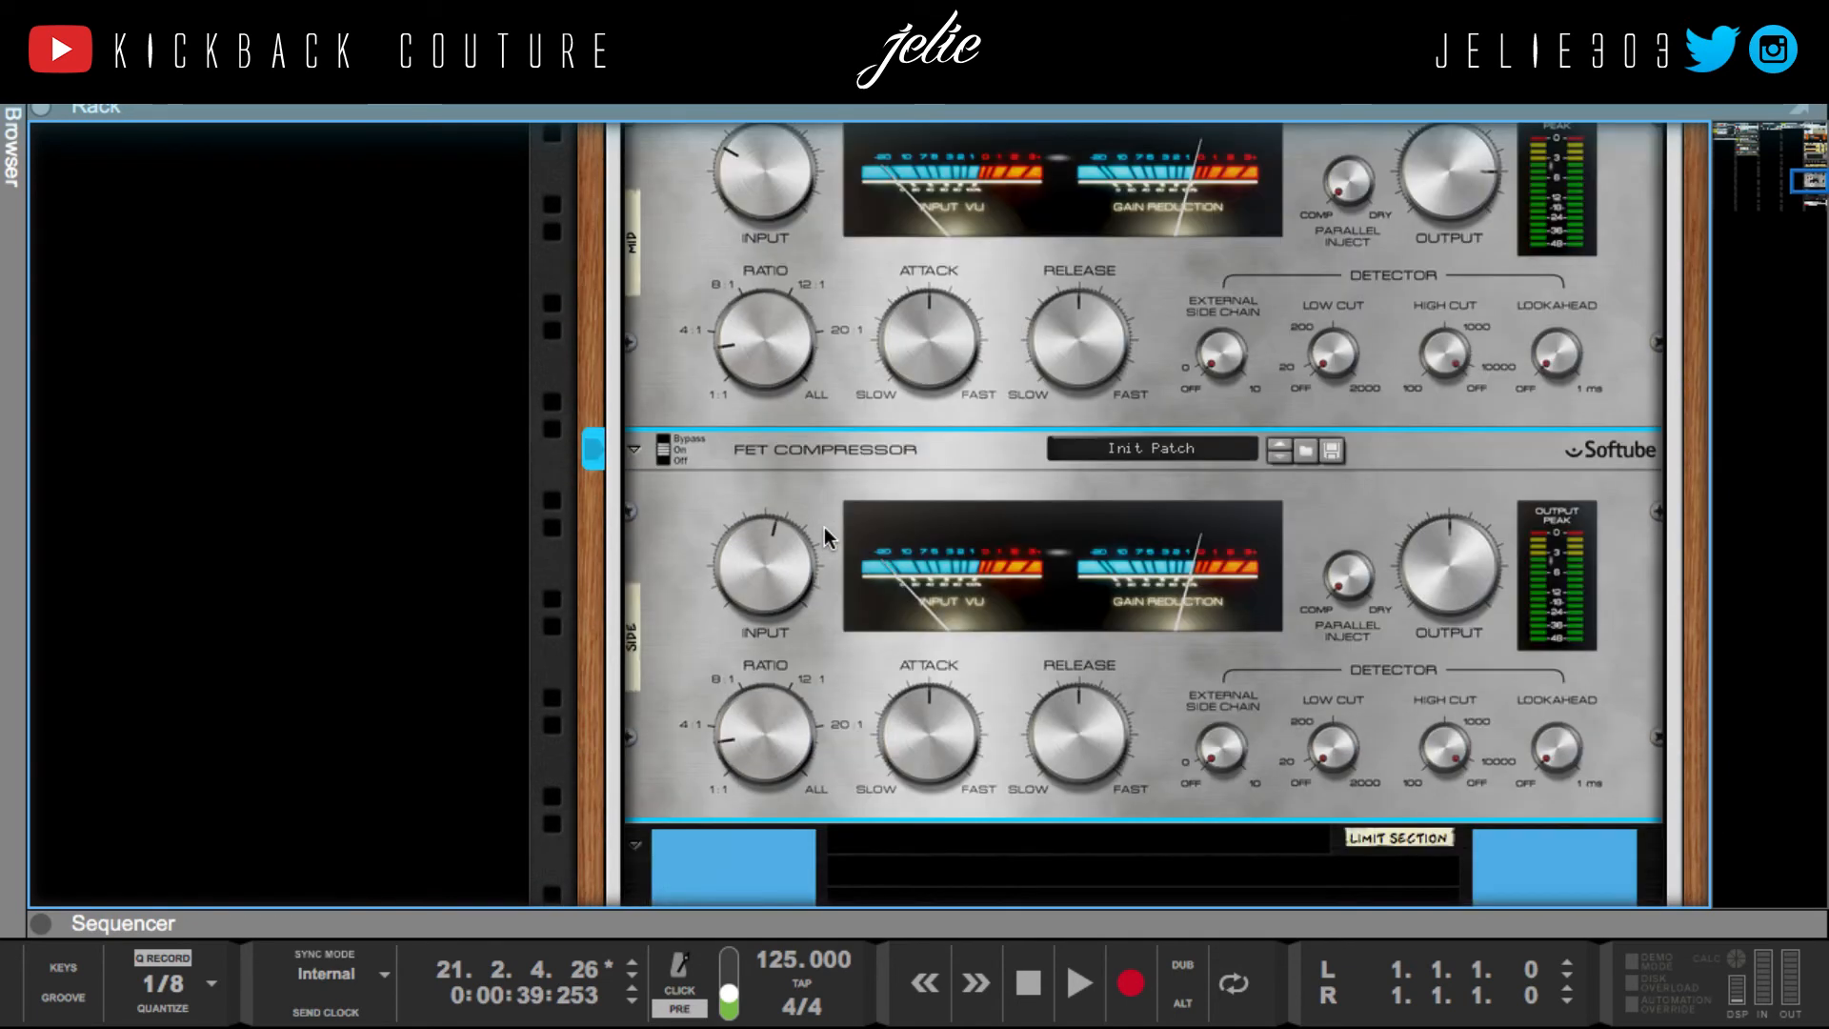
pyautogui.scroll(-5, 796, 586)
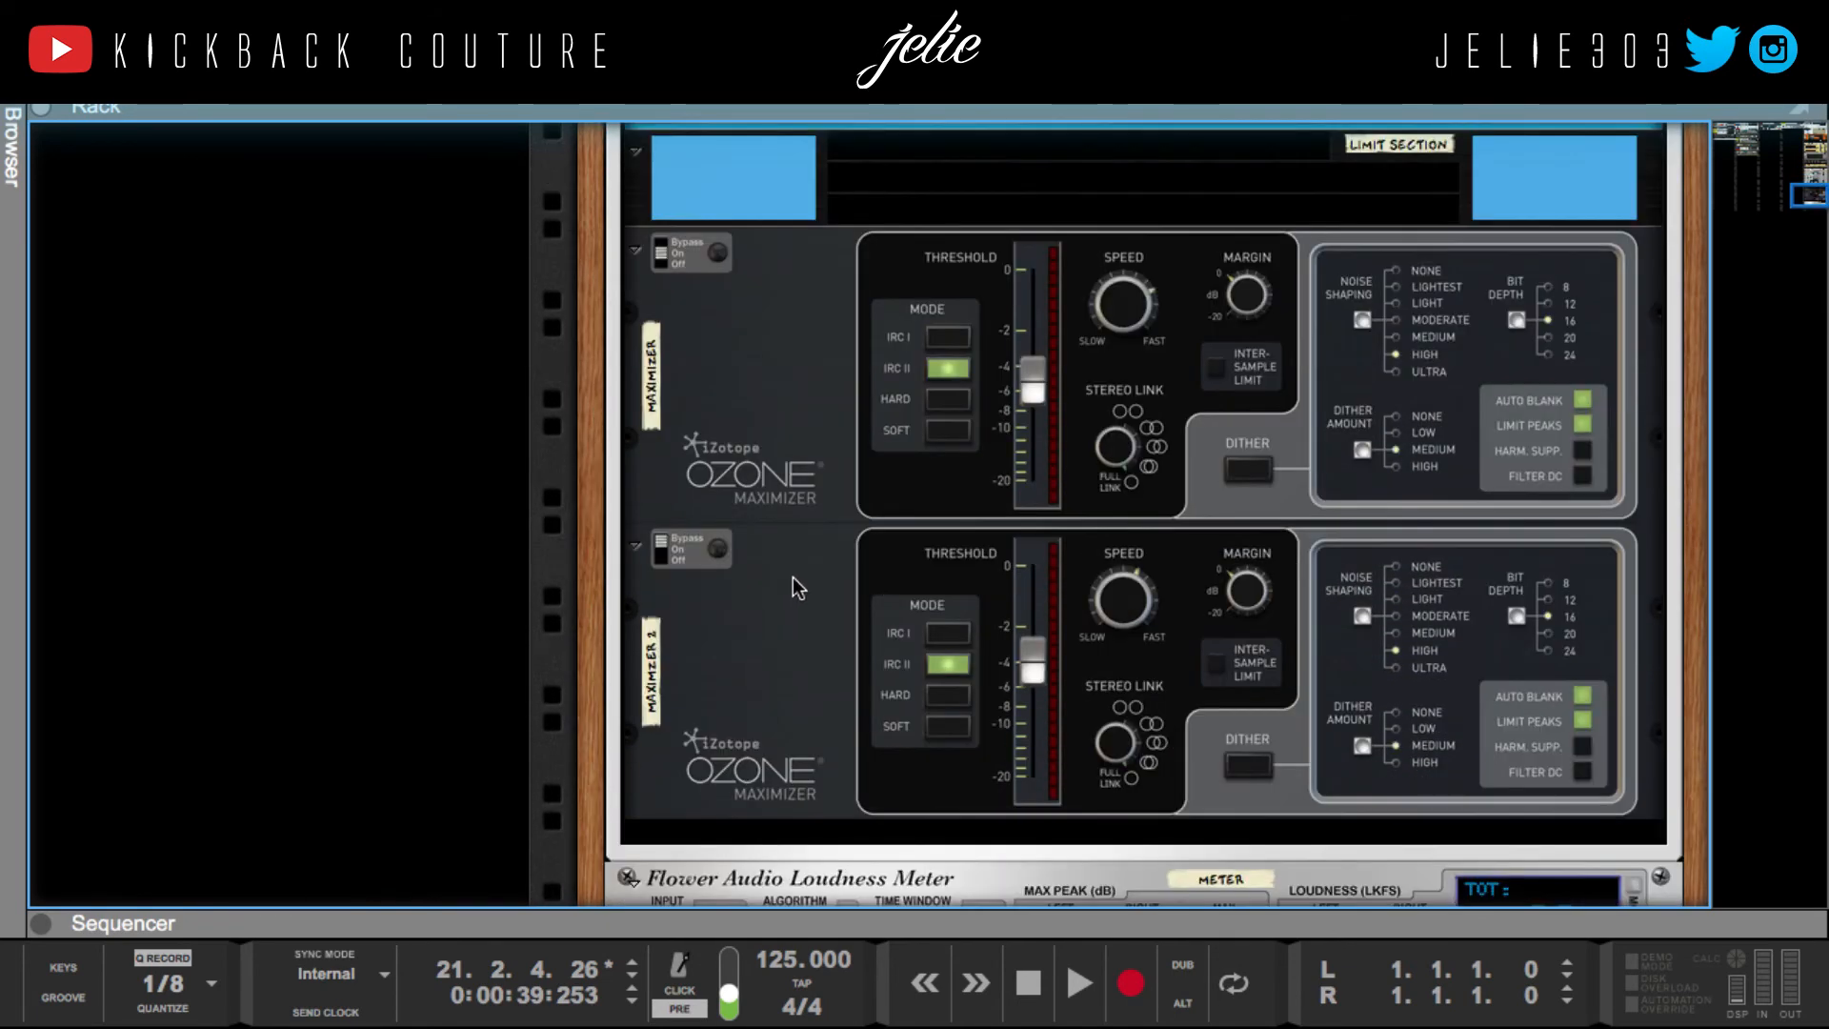
# Step: Select the first Ozone Maximizer and play the beat to check its level on the Flower Audio Loudness Meter
pyautogui.click(793, 379)
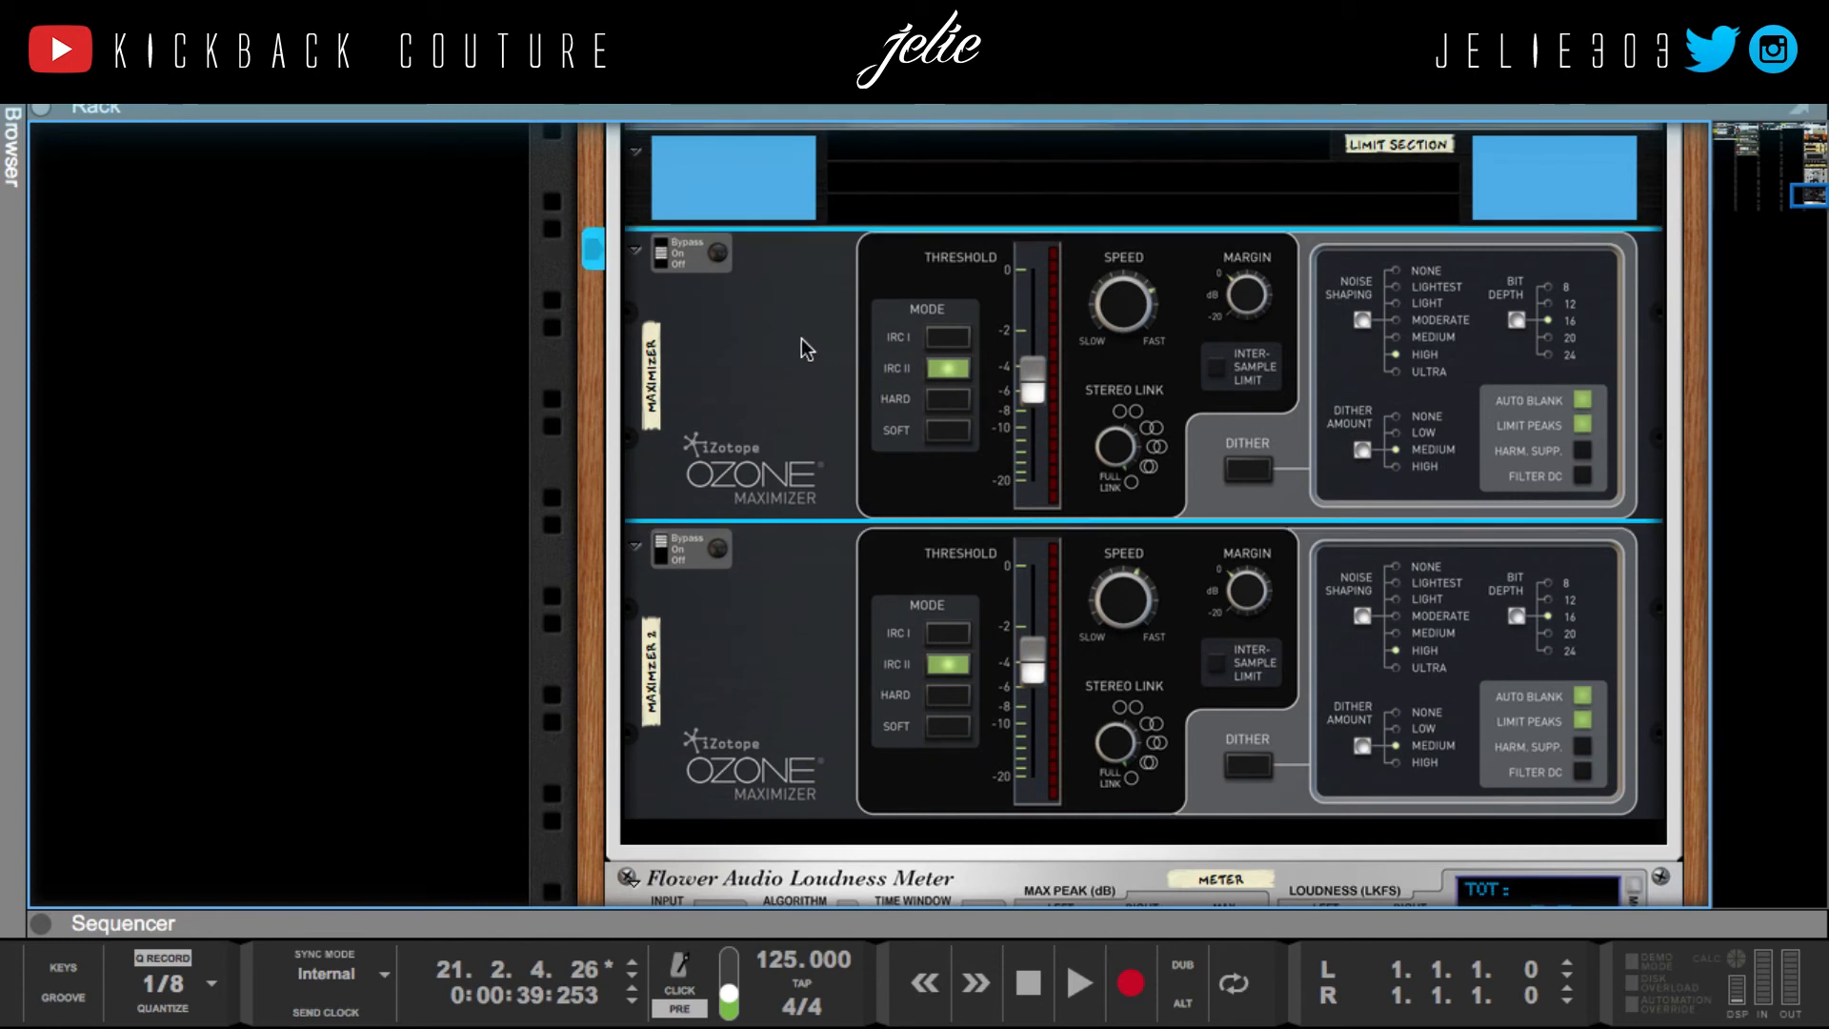
pyautogui.press('space')
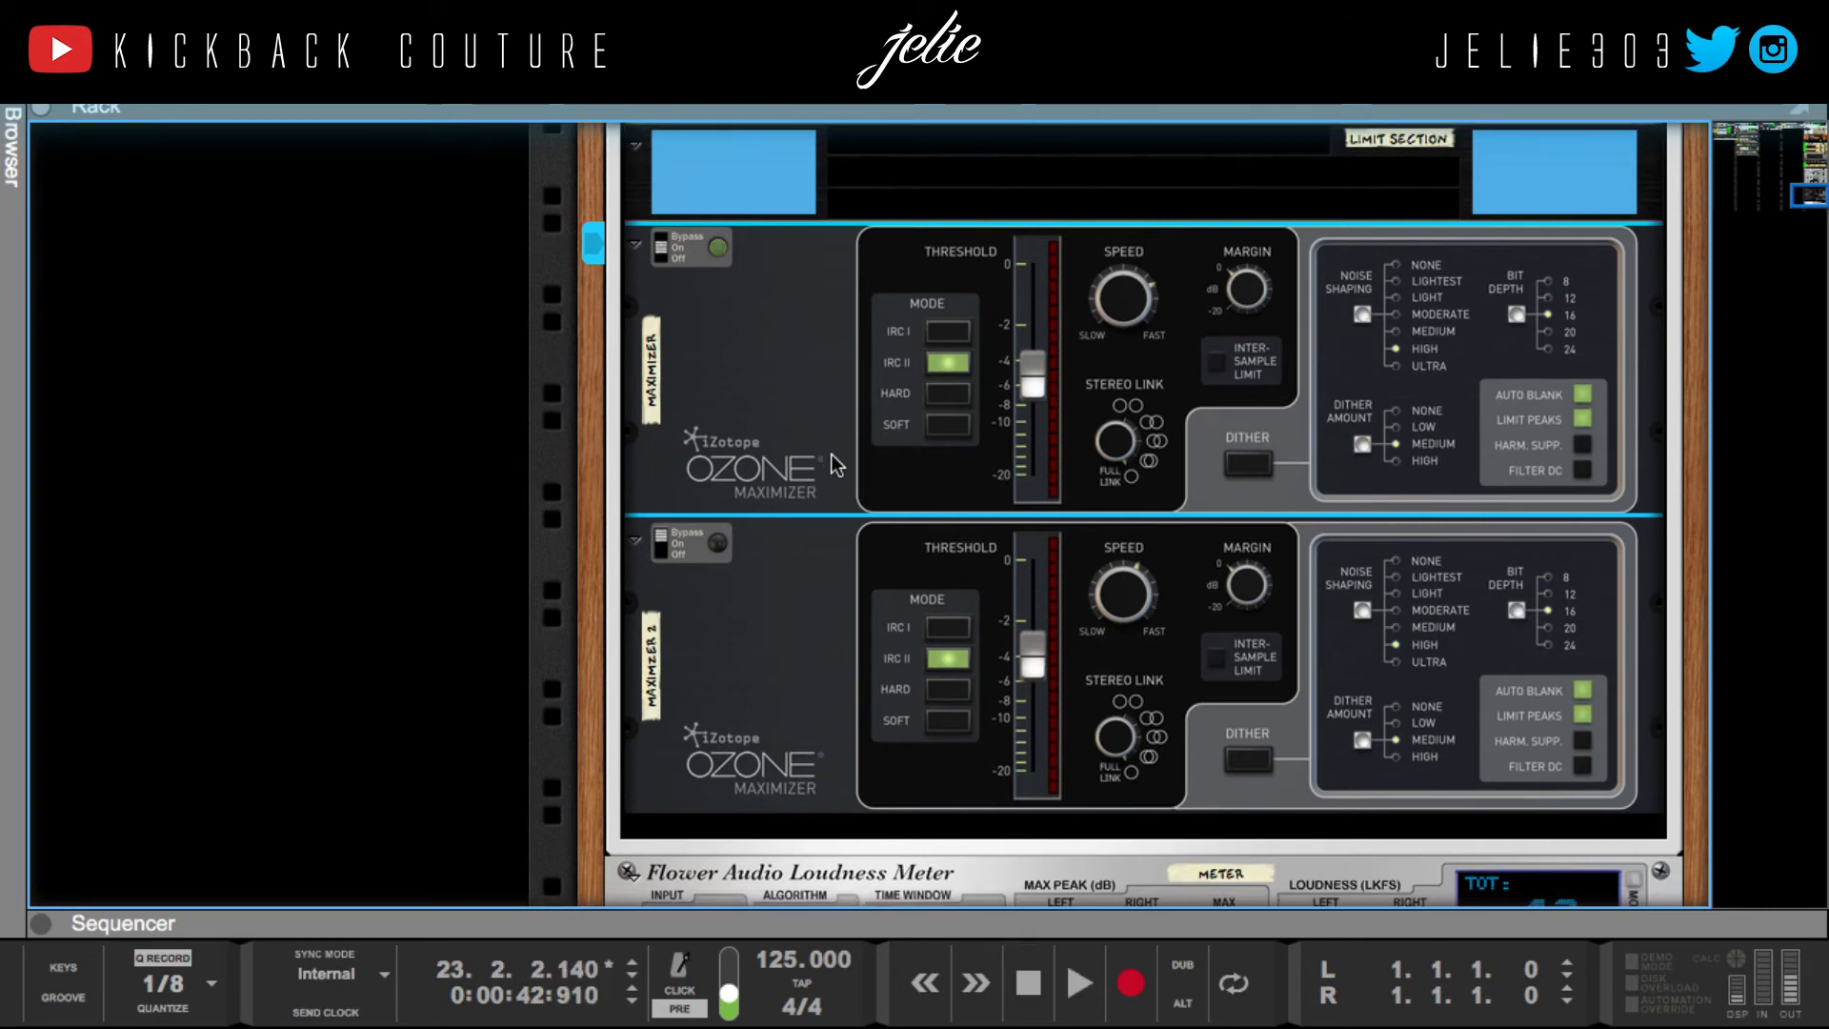
pyautogui.scroll(-2, 831, 454)
pyautogui.scroll(-1, 1588, 888)
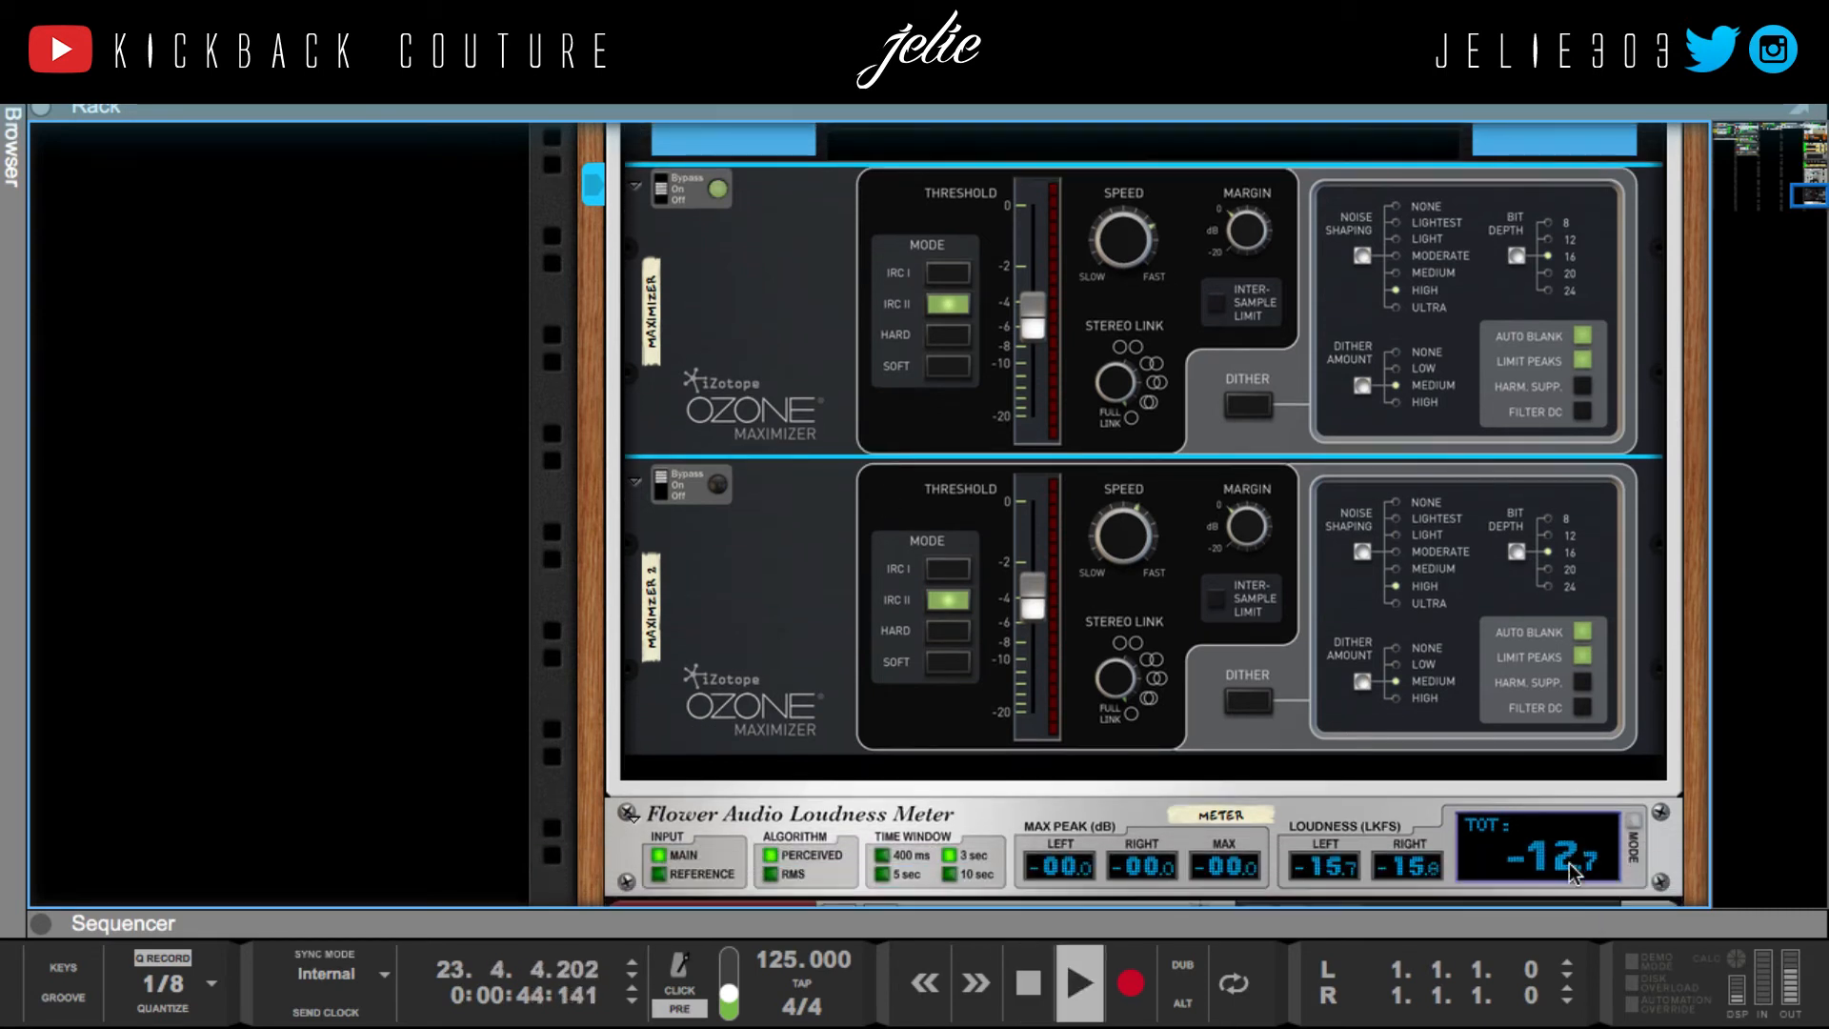
pyautogui.press('space')
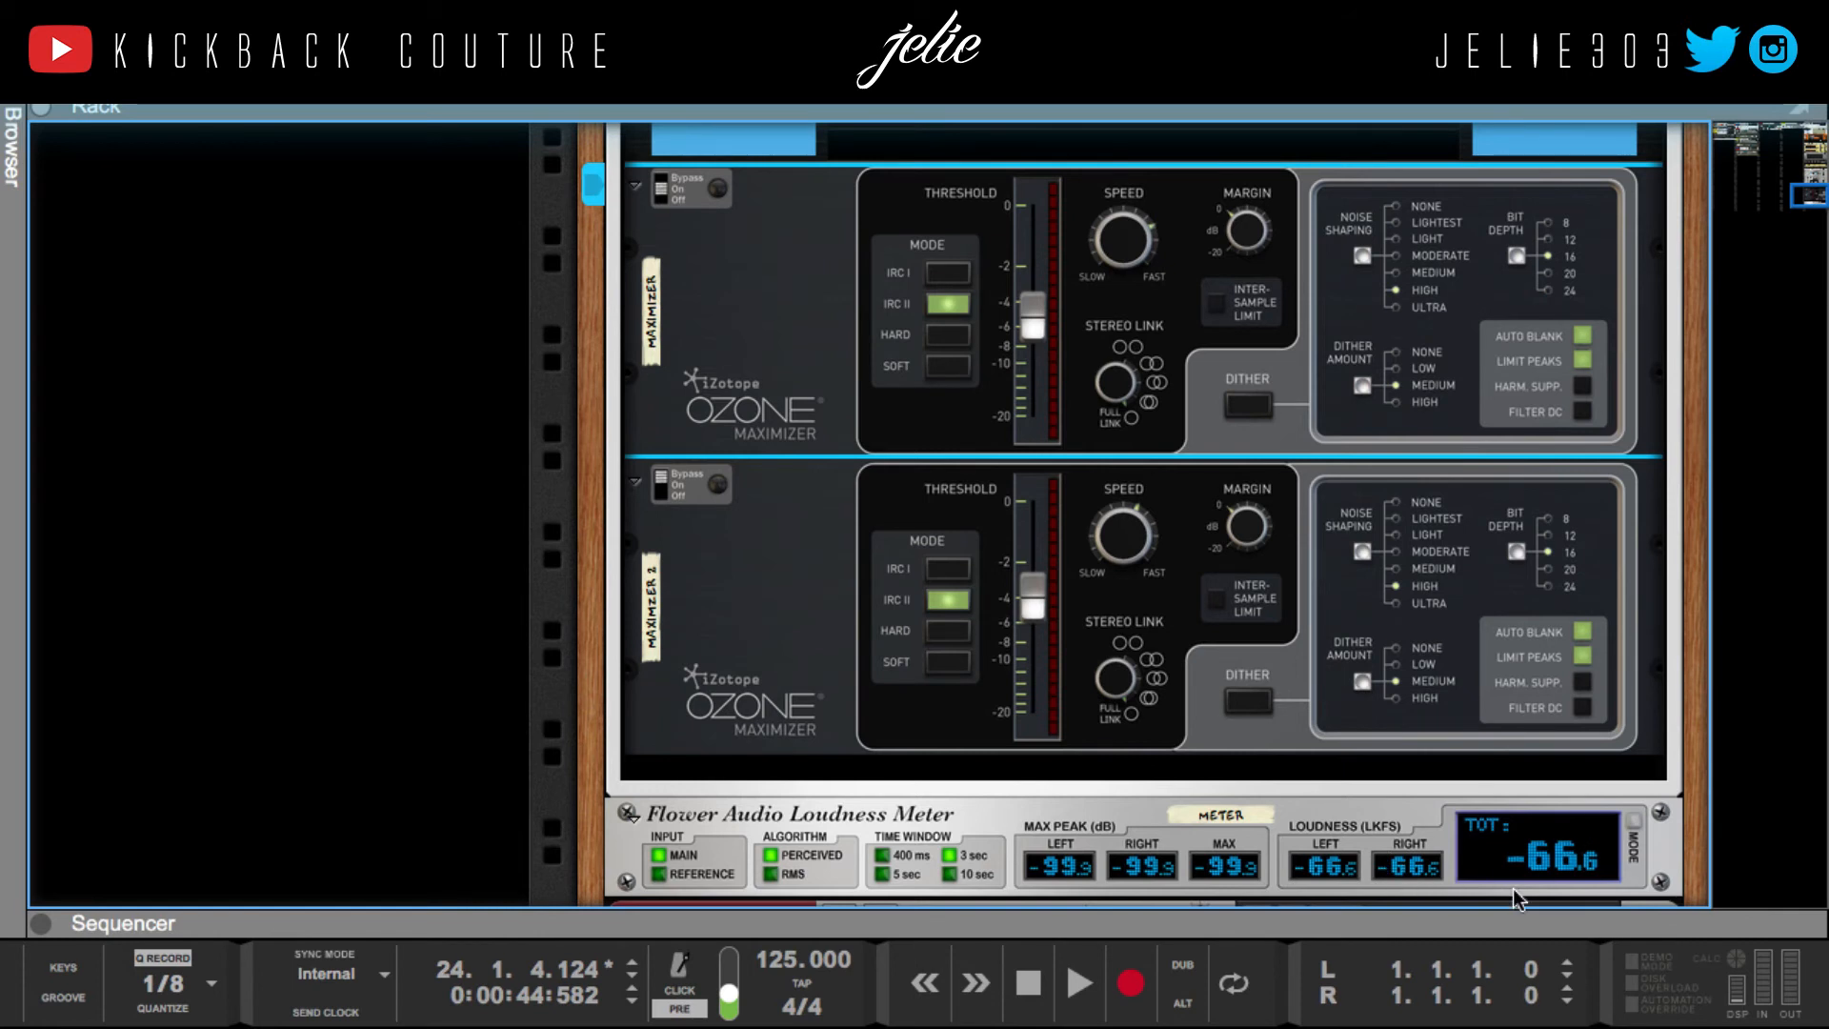
# Step: Select the second Ozone Maximizer and examine its settings alongside the first one
pyautogui.click(776, 625)
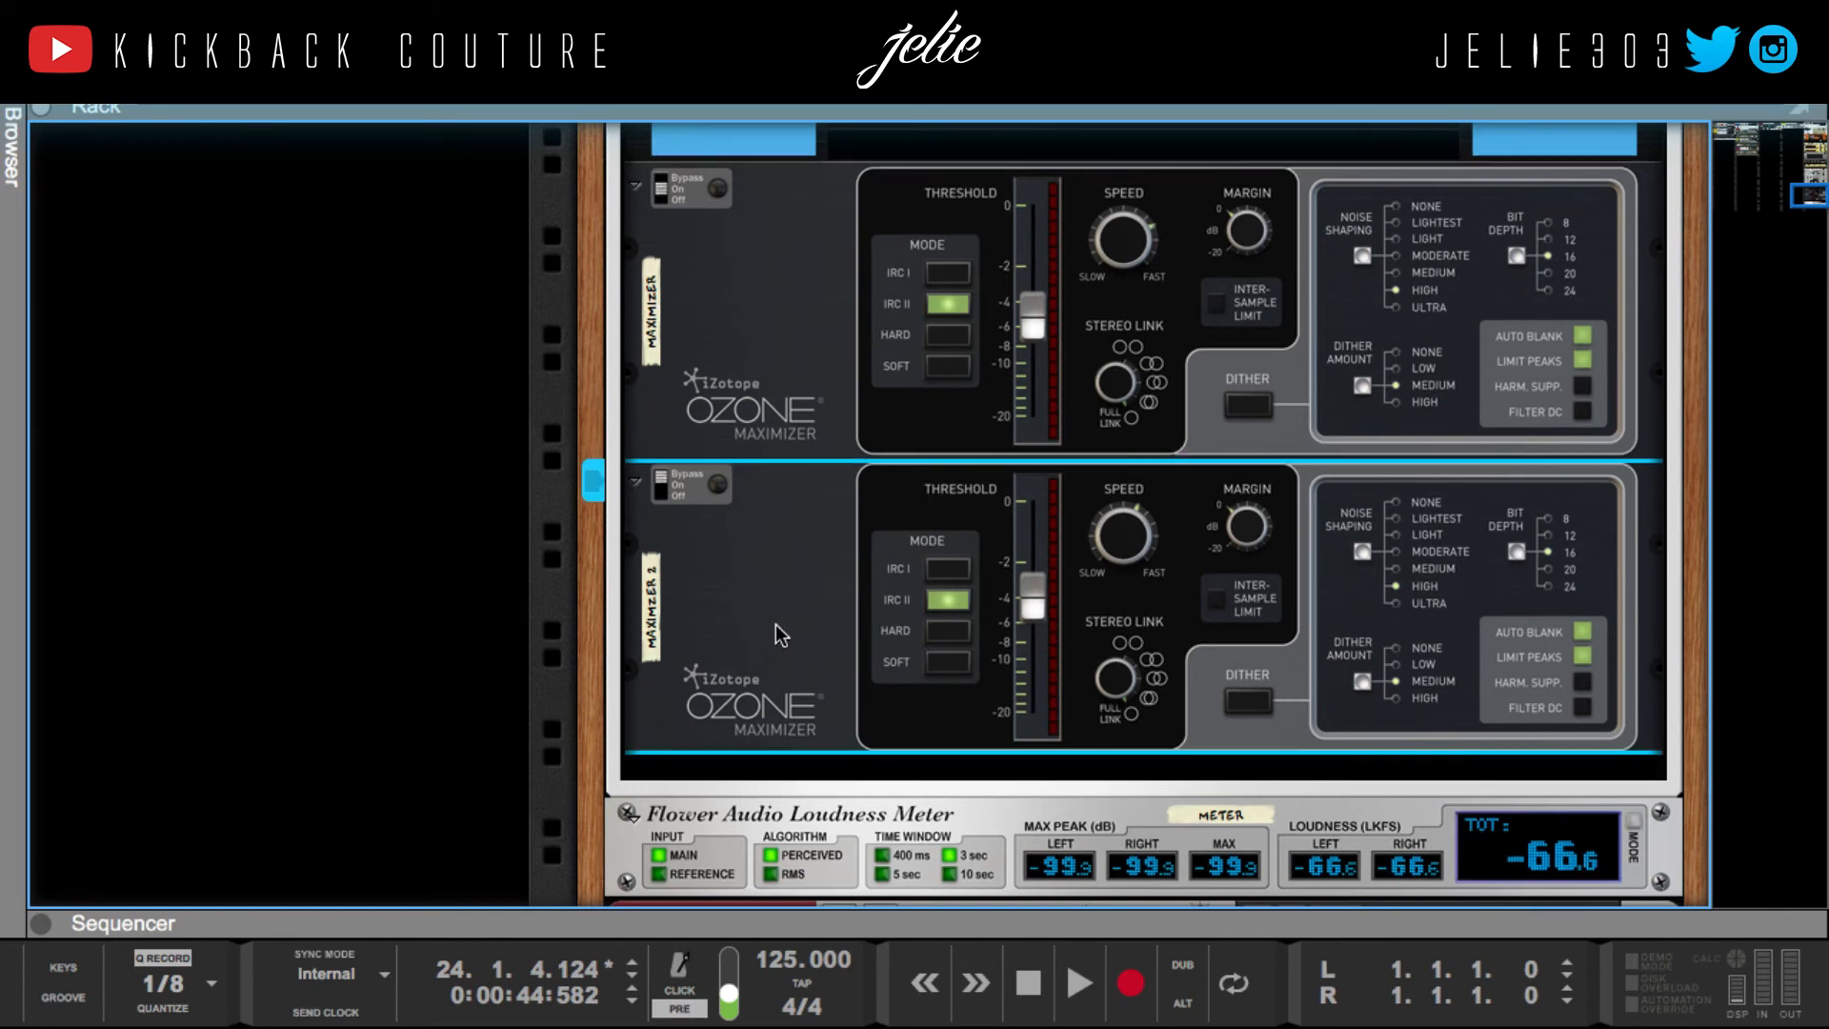
pyautogui.scroll(1, 802, 637)
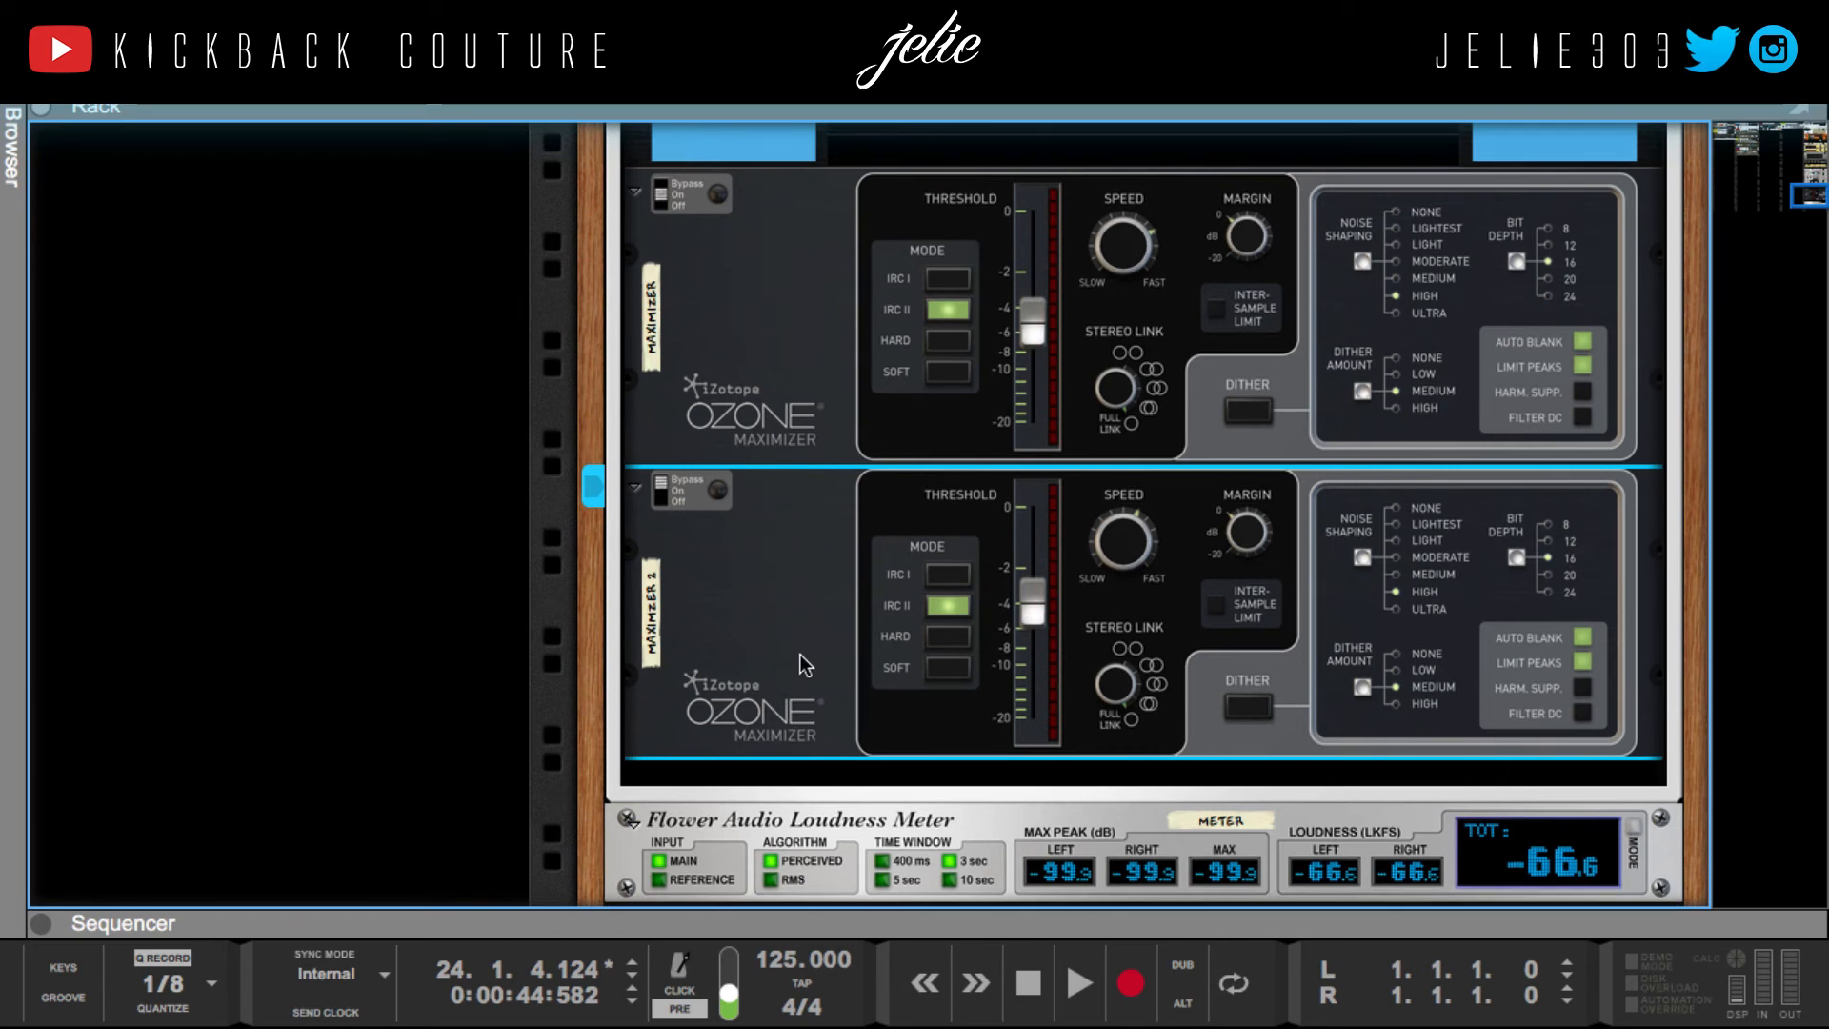
pyautogui.scroll(1, 800, 656)
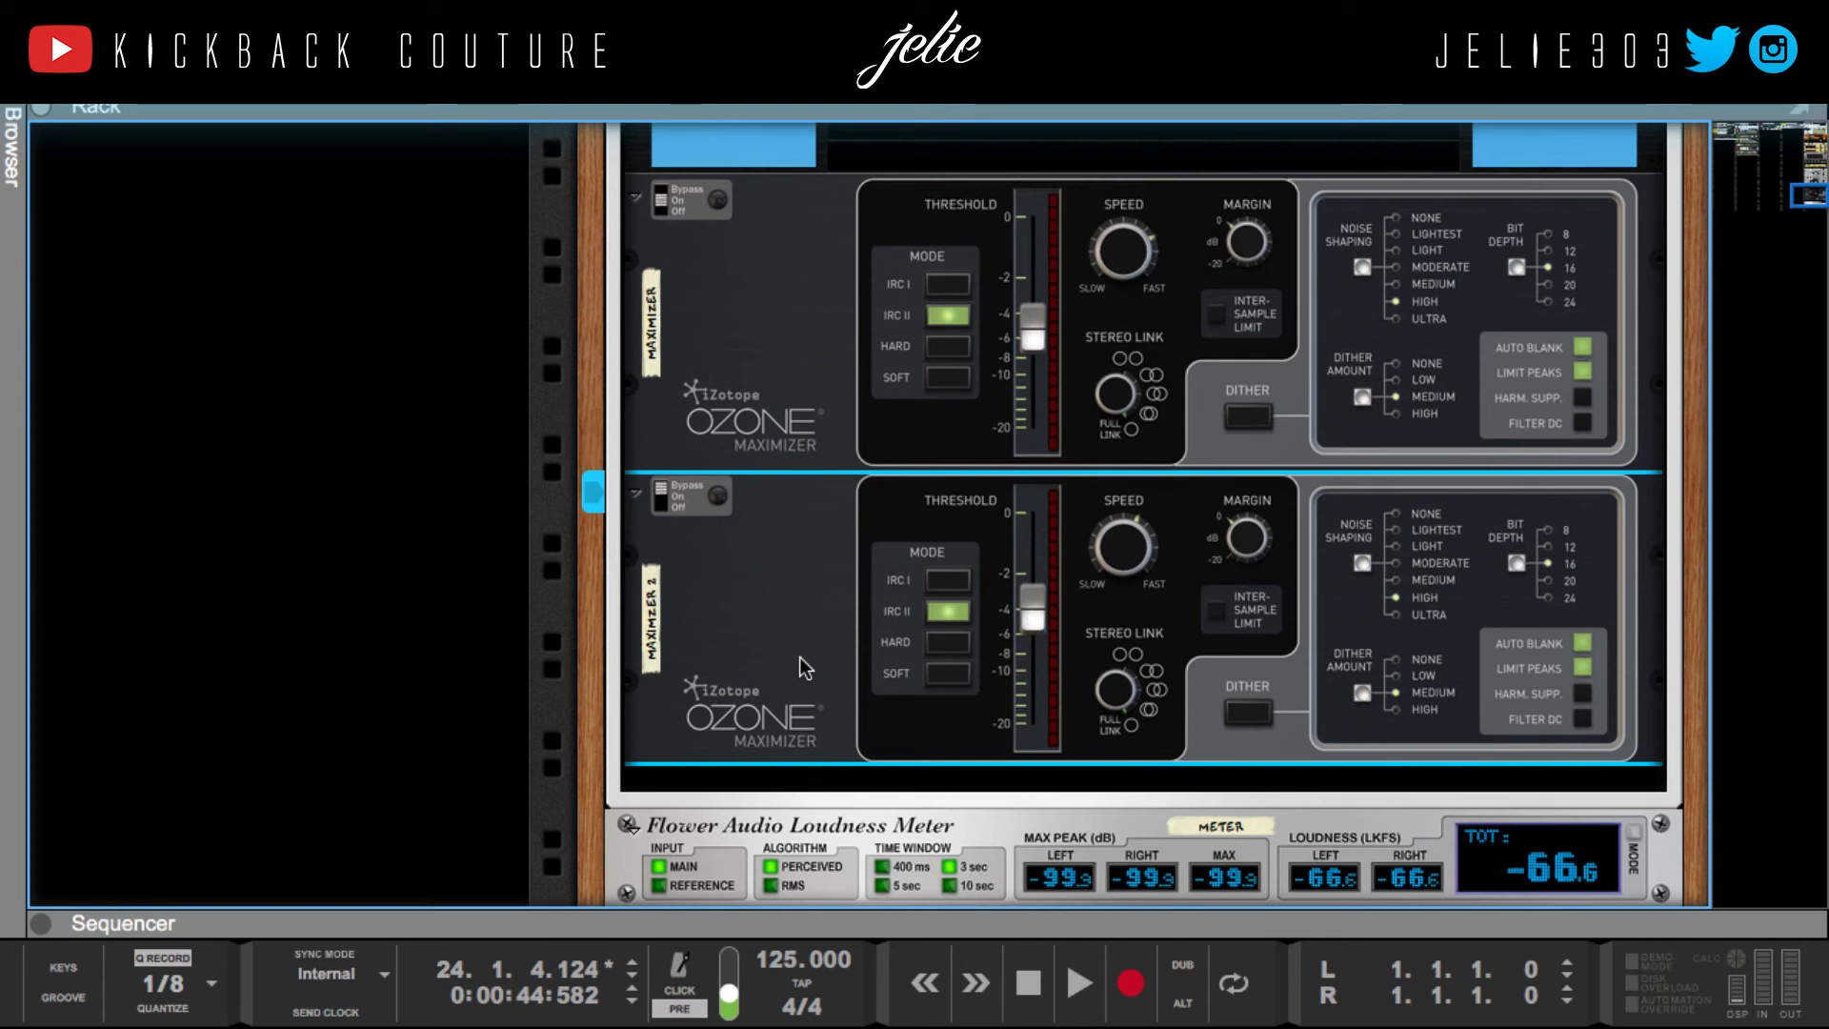
# Step: Try lowering the first Ozone Maximizer's threshold below -14 during playback, and undo the threshold change
pyautogui.scroll(2, 806, 657)
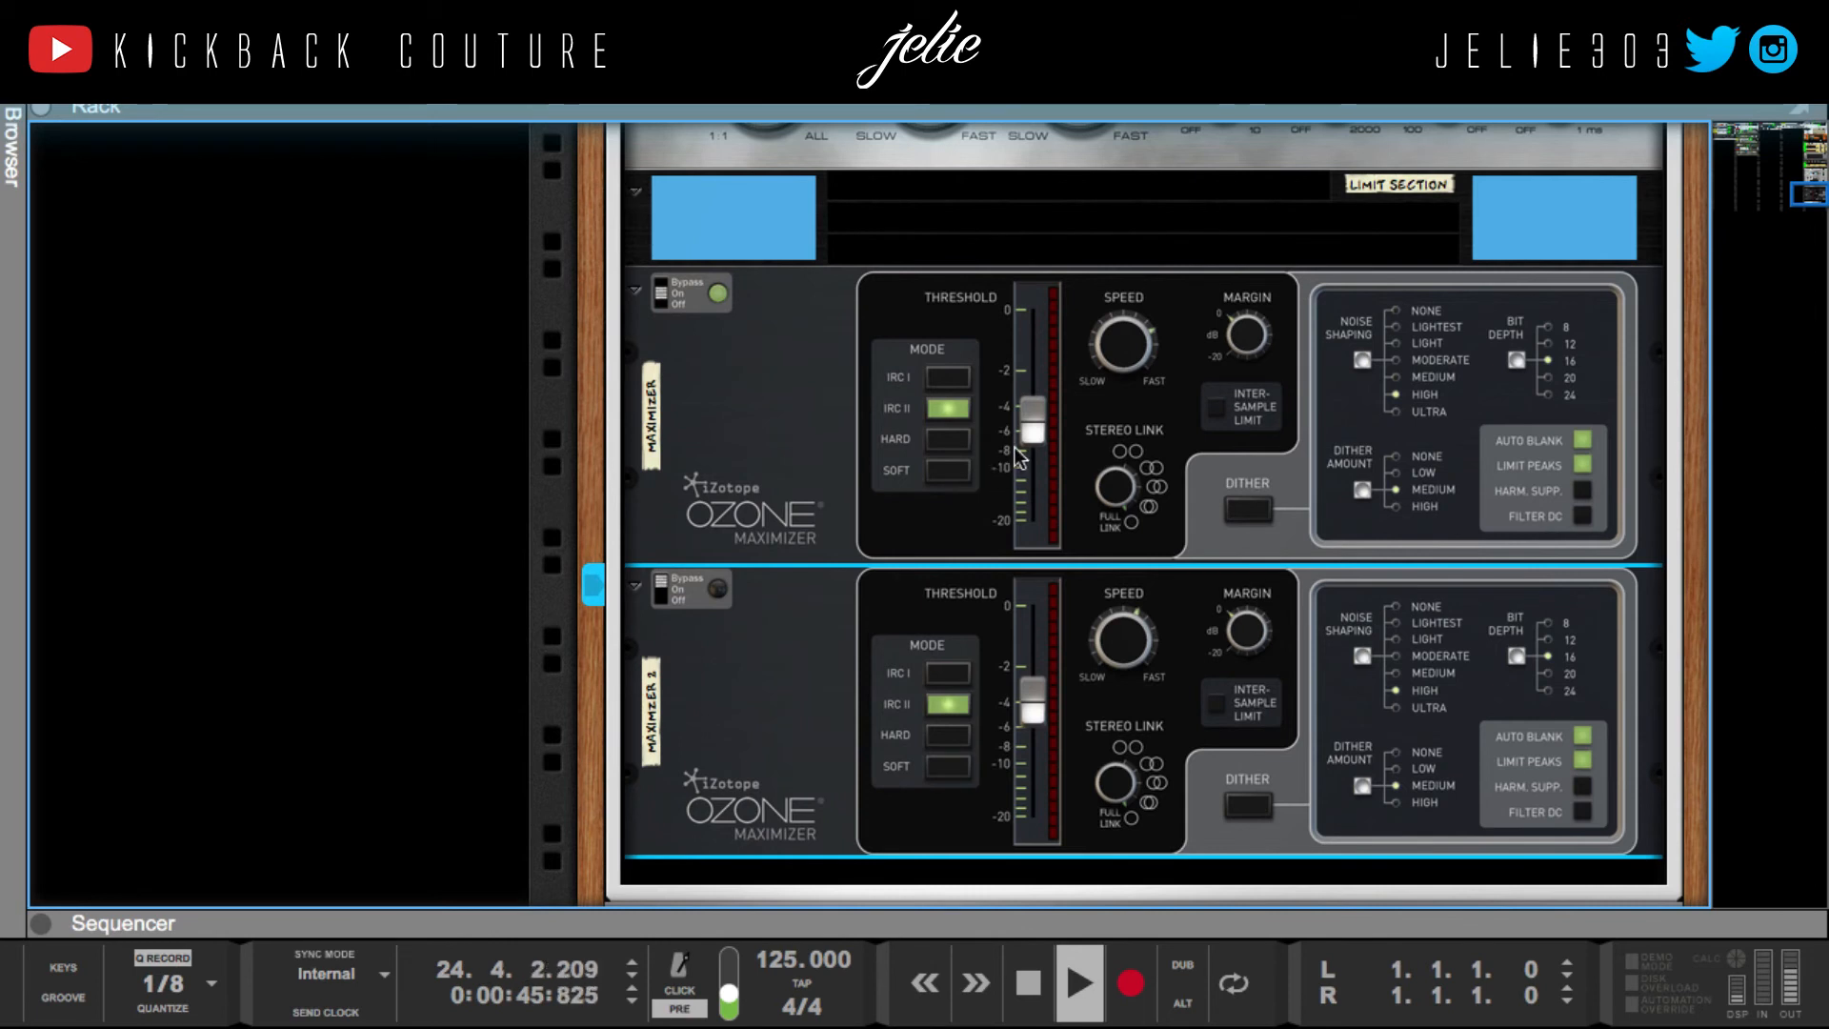
pyautogui.moveTo(1031, 427); pyautogui.dragTo(1036, 518)
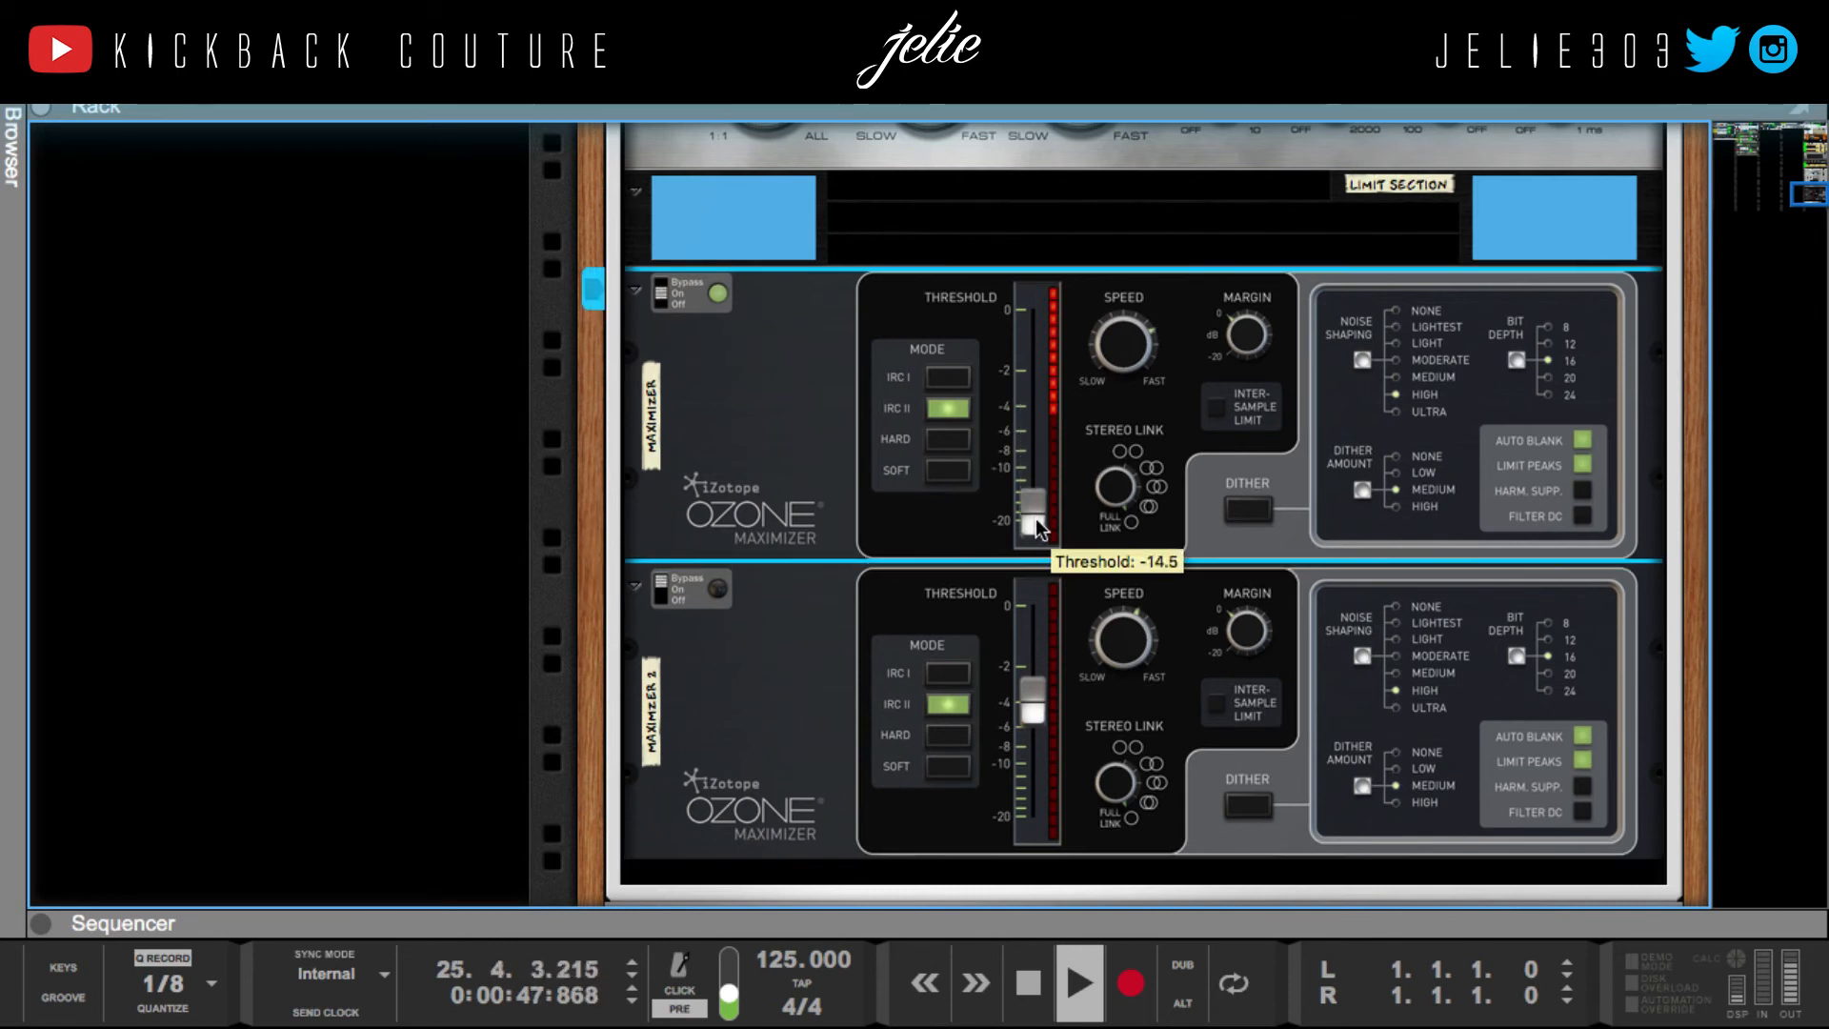
pyautogui.press('space')
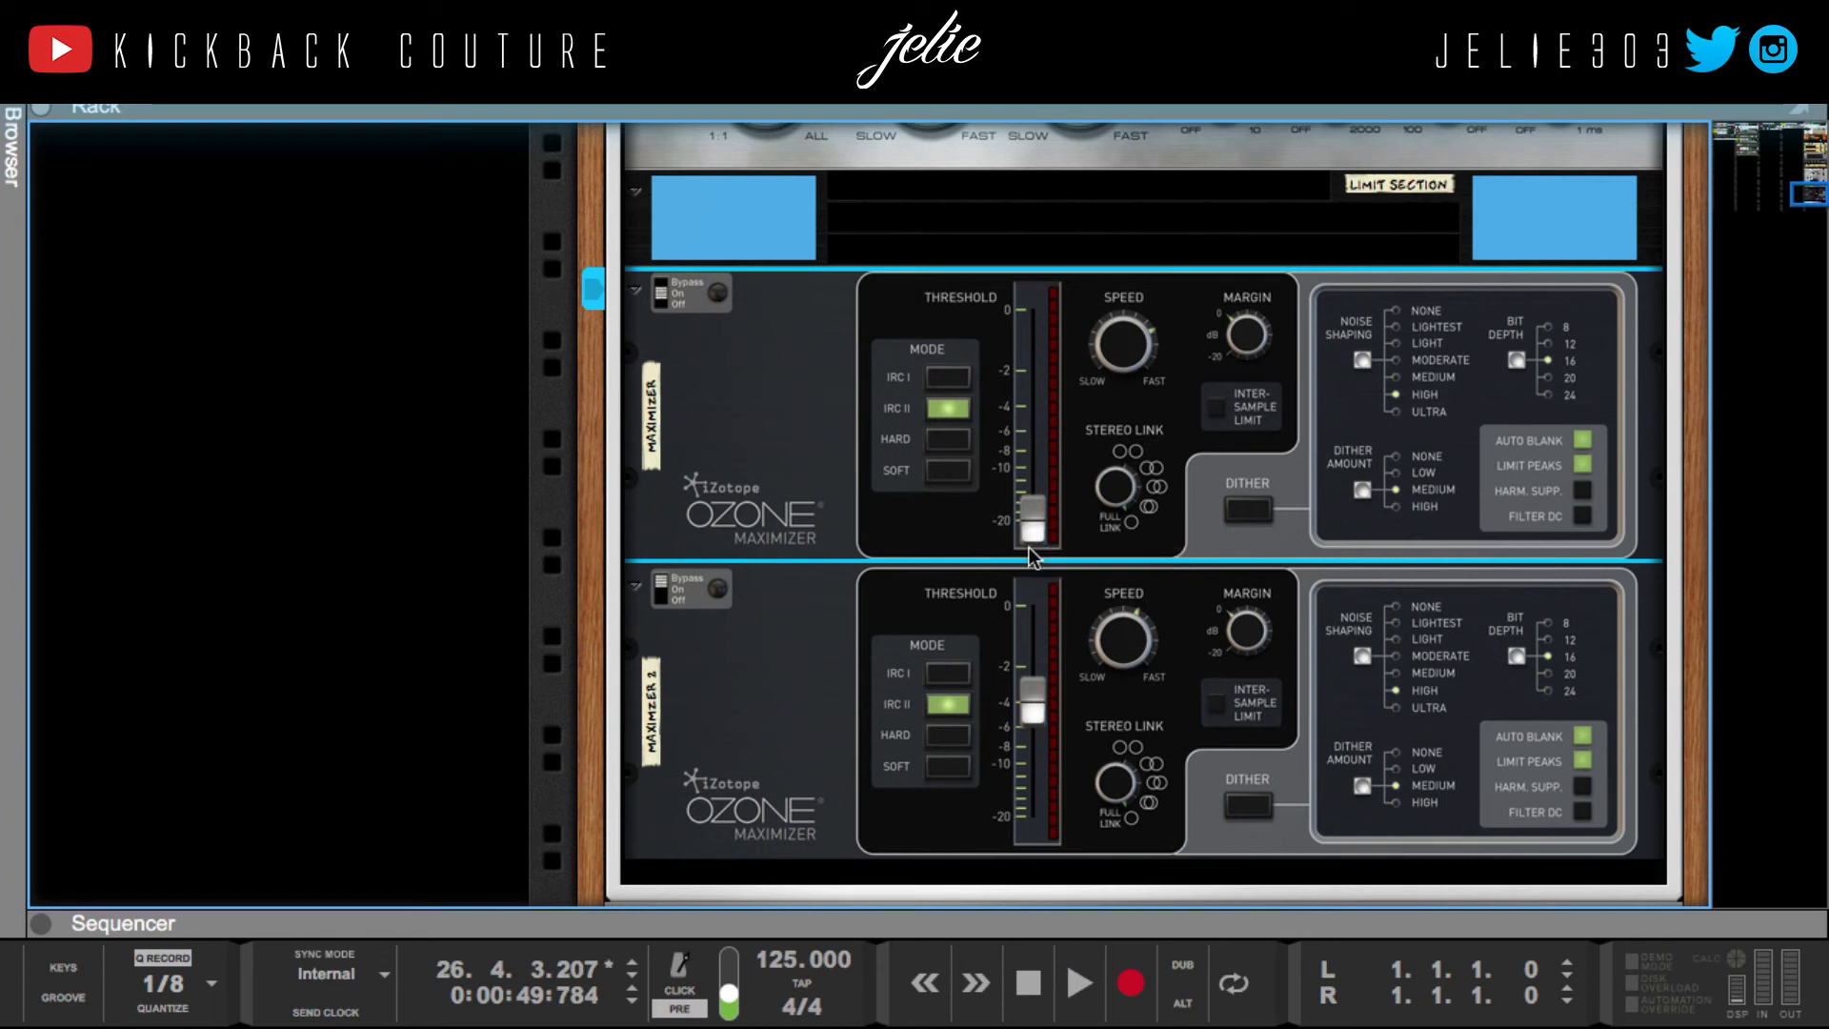
pyautogui.press('super+z')
# Step: Switch the second Ozone Maximizer from Bypass to On and play the beat through both maximizers
pyautogui.click(664, 598)
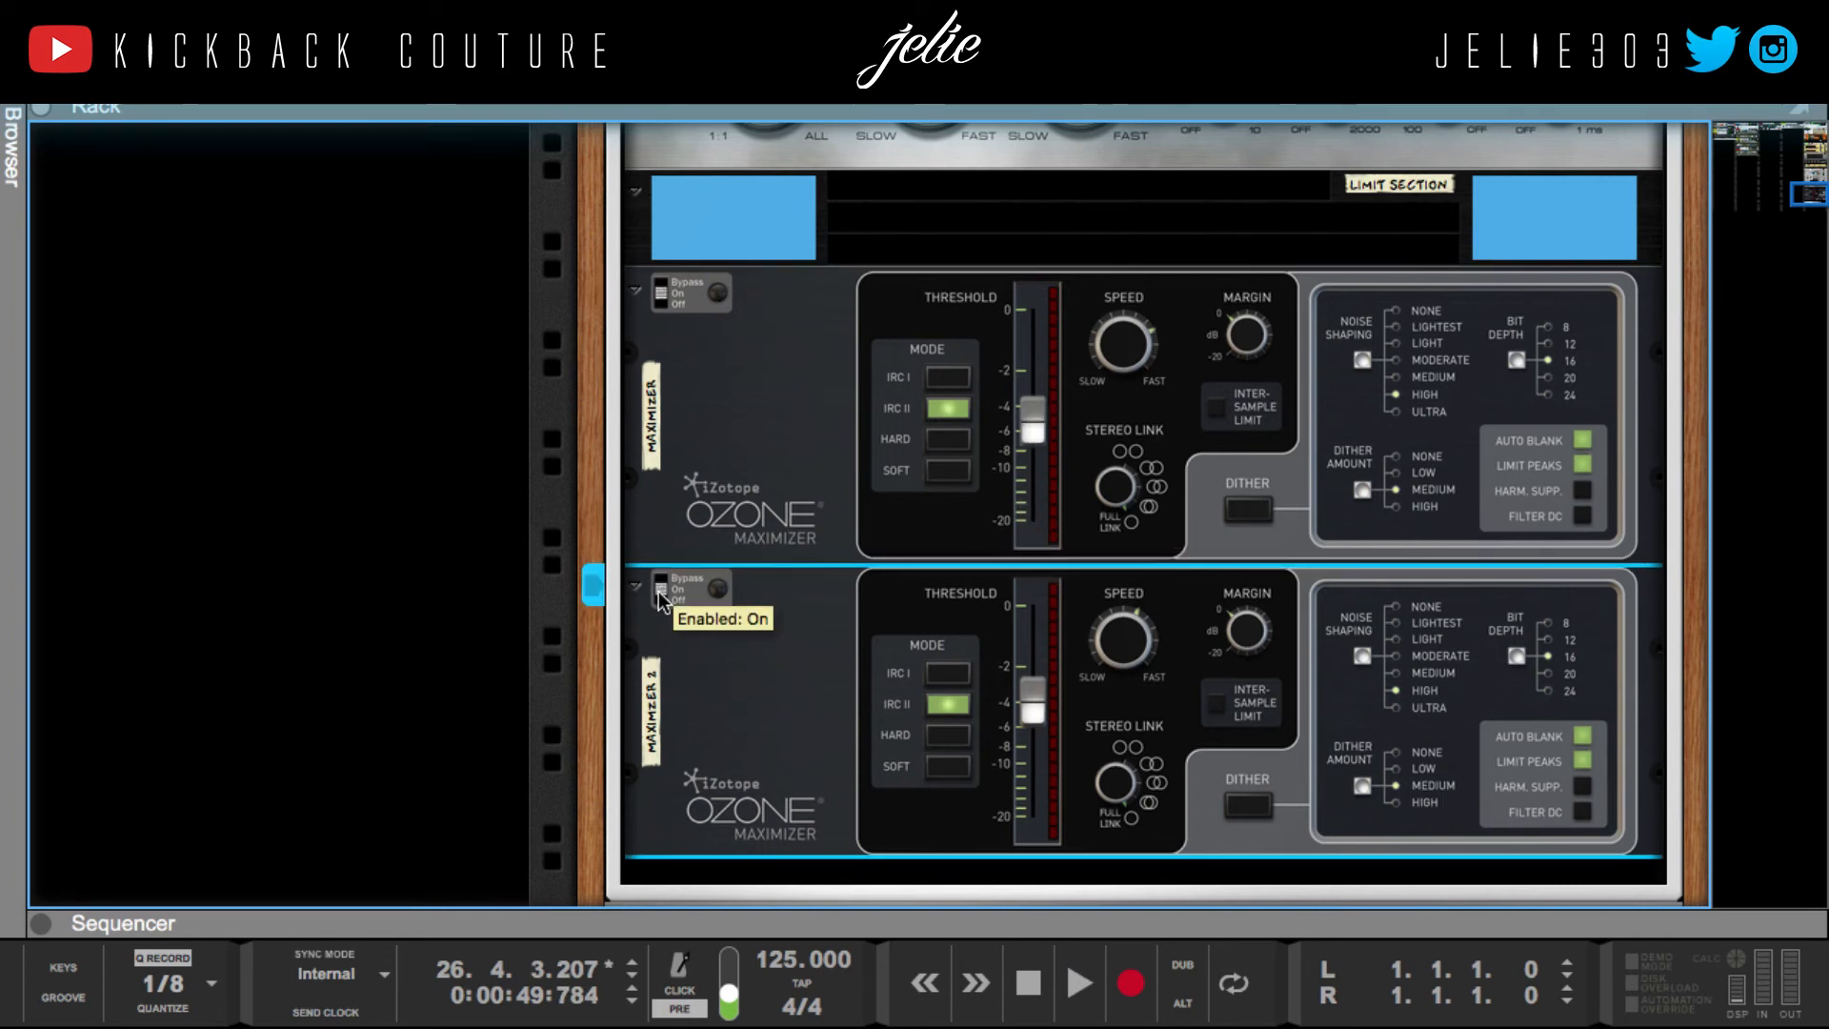
pyautogui.press('space')
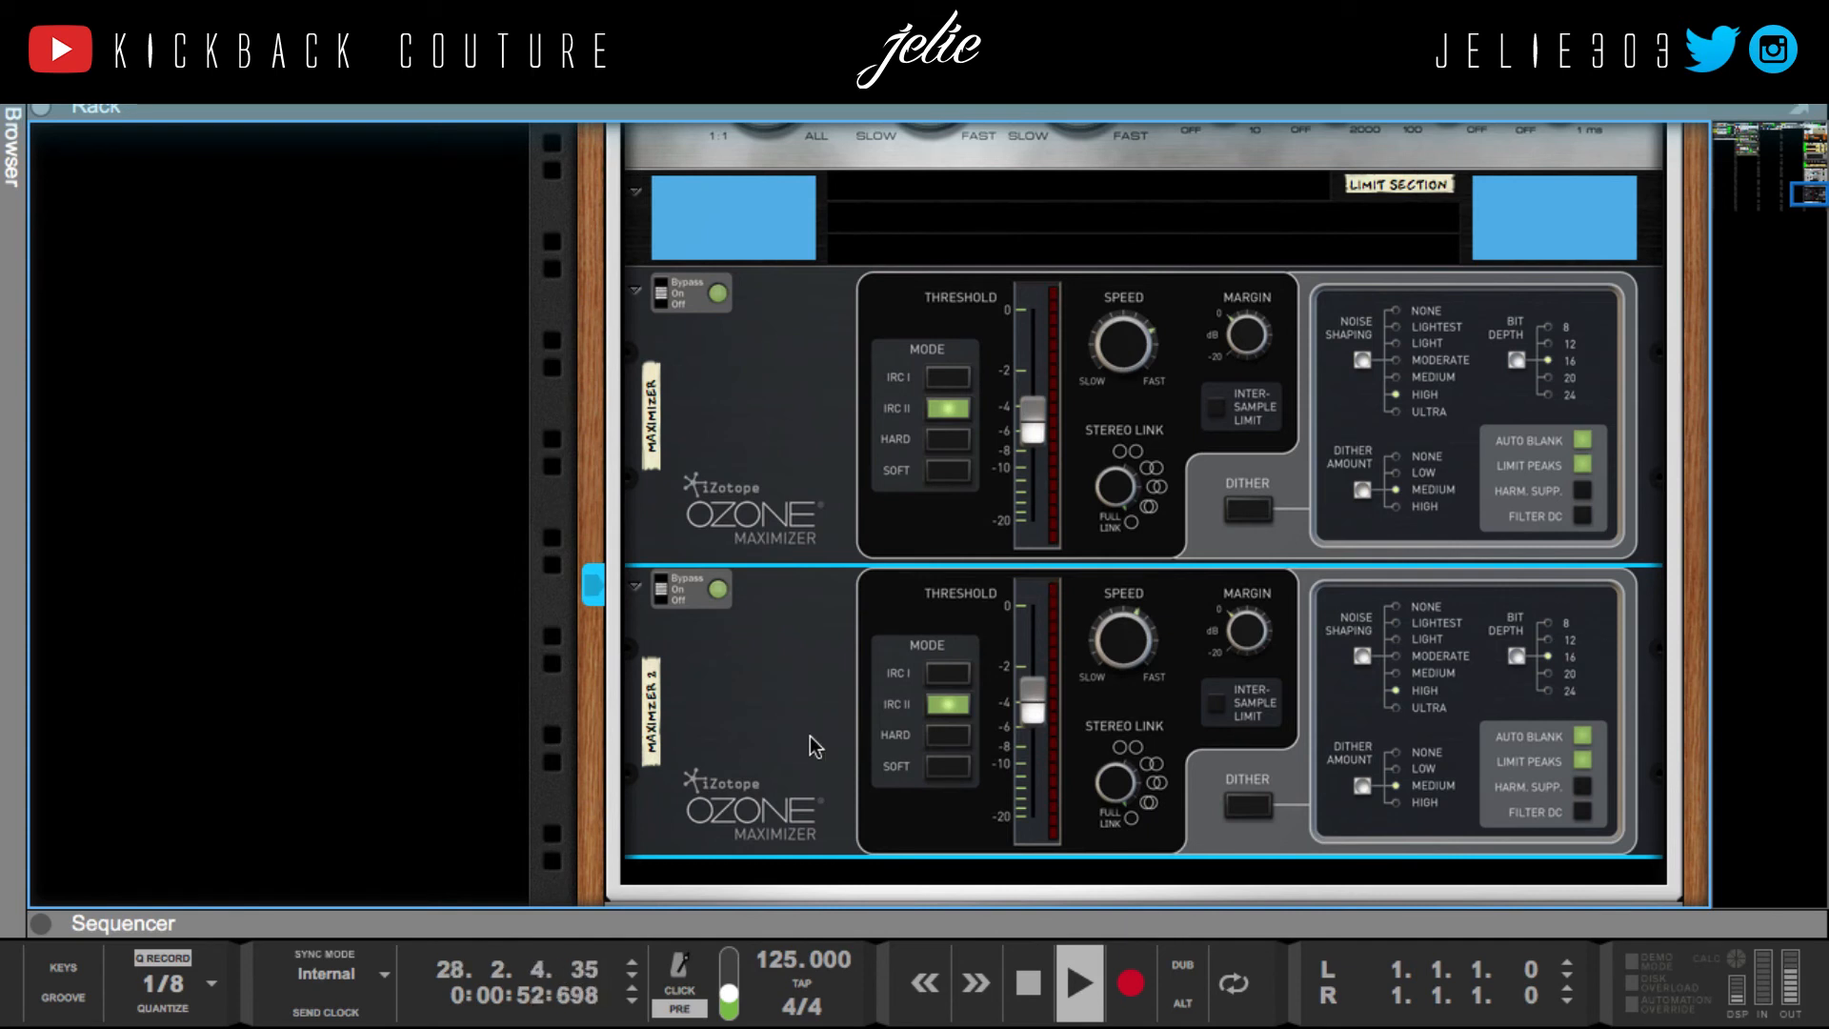
pyautogui.press('space')
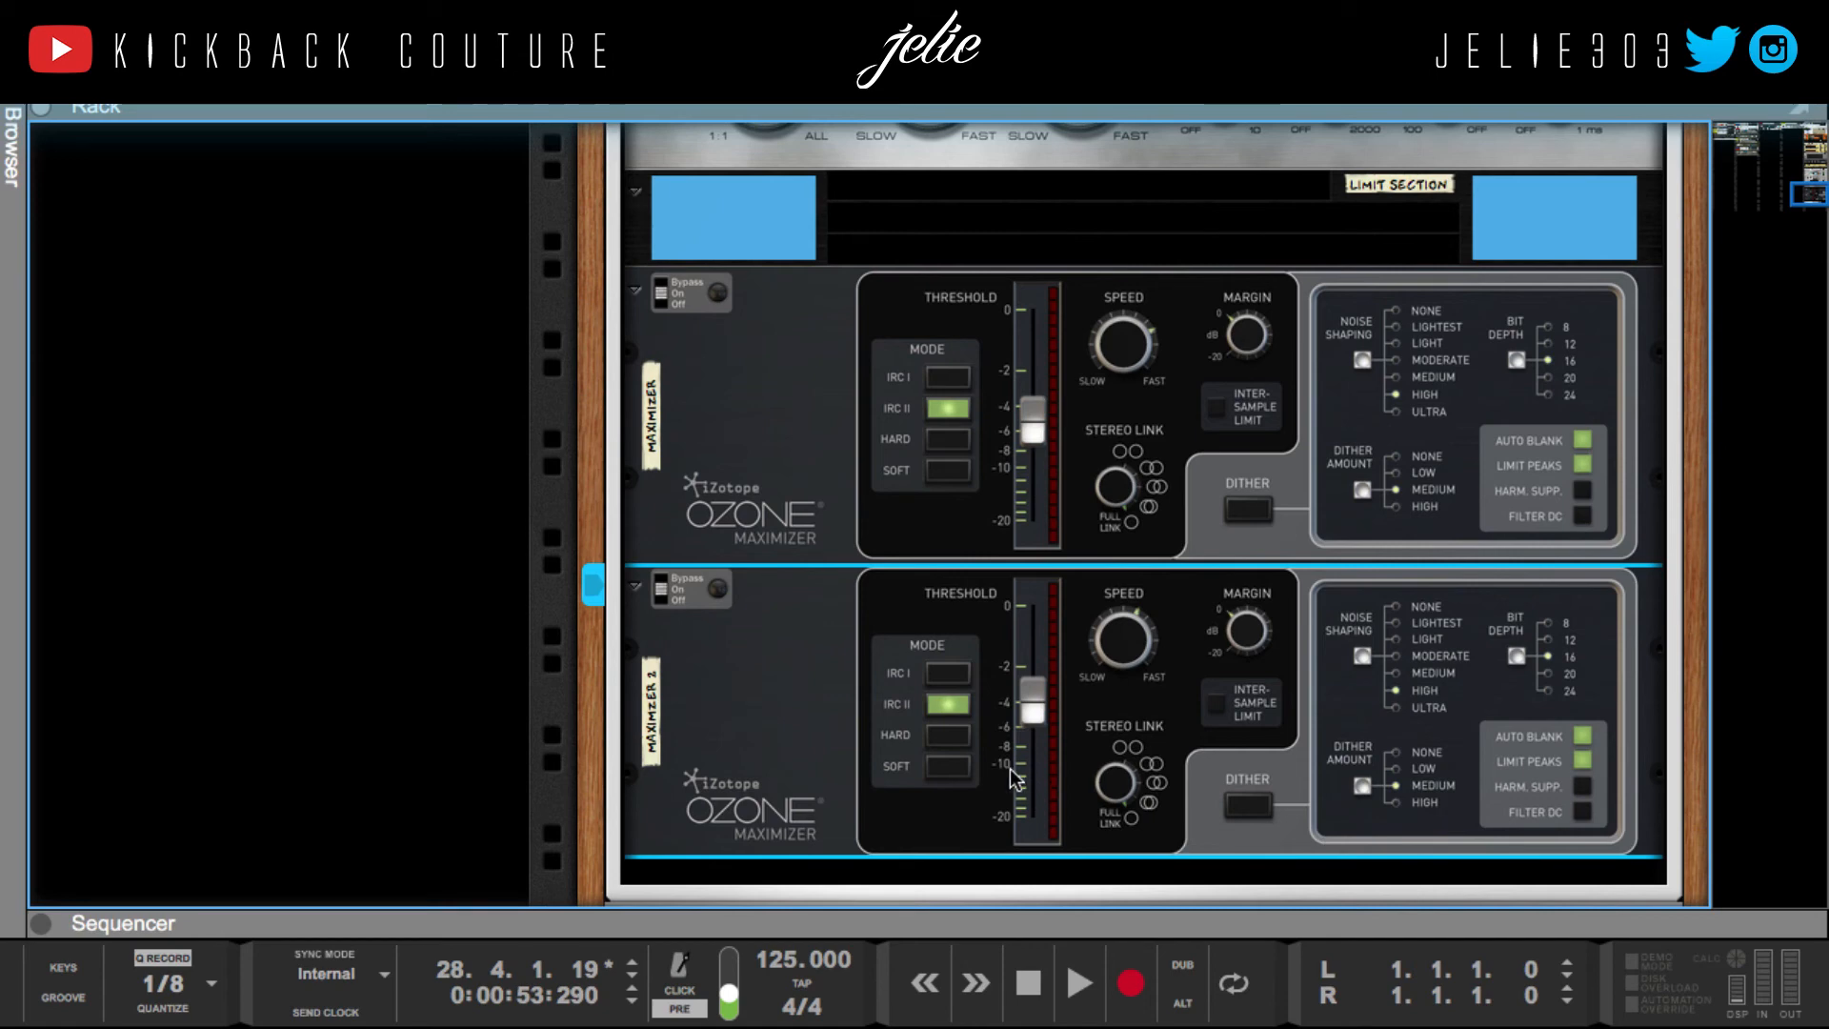
# Step: Set the second Ozone Maximizer to Bypass and fold the device
pyautogui.click(636, 587)
pyautogui.click(636, 587)
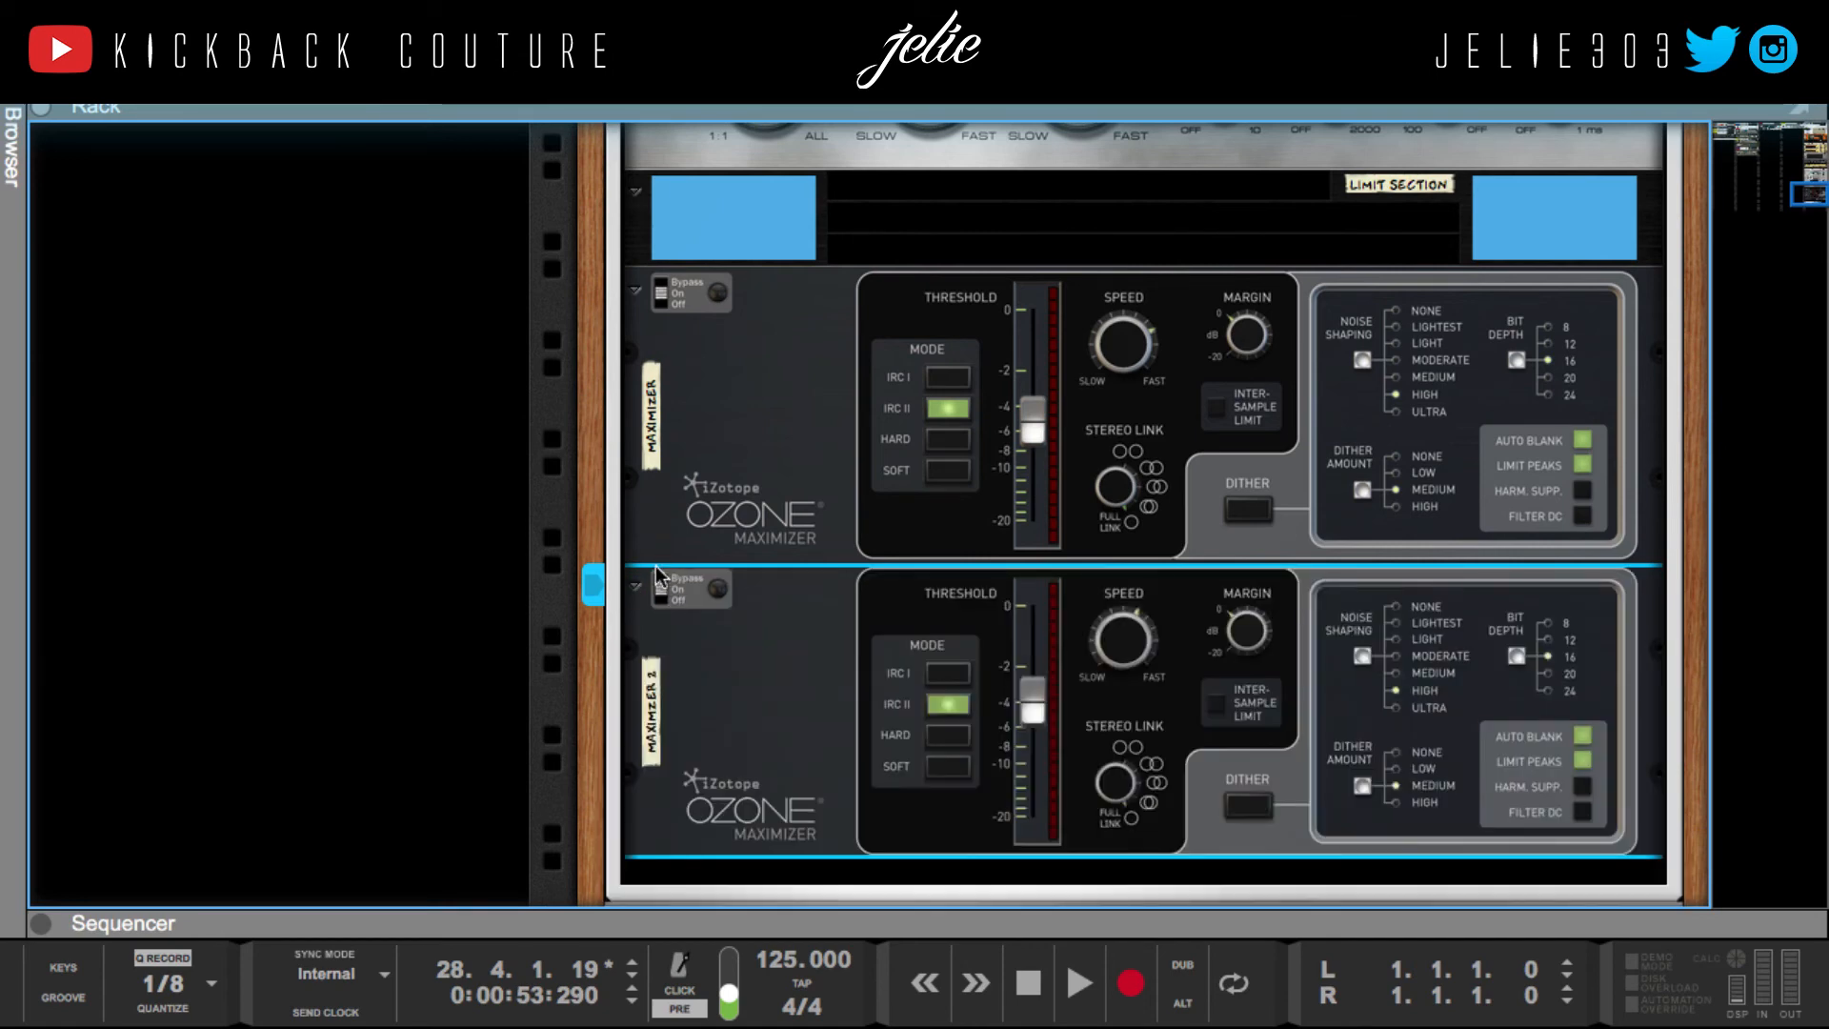
pyautogui.click(636, 585)
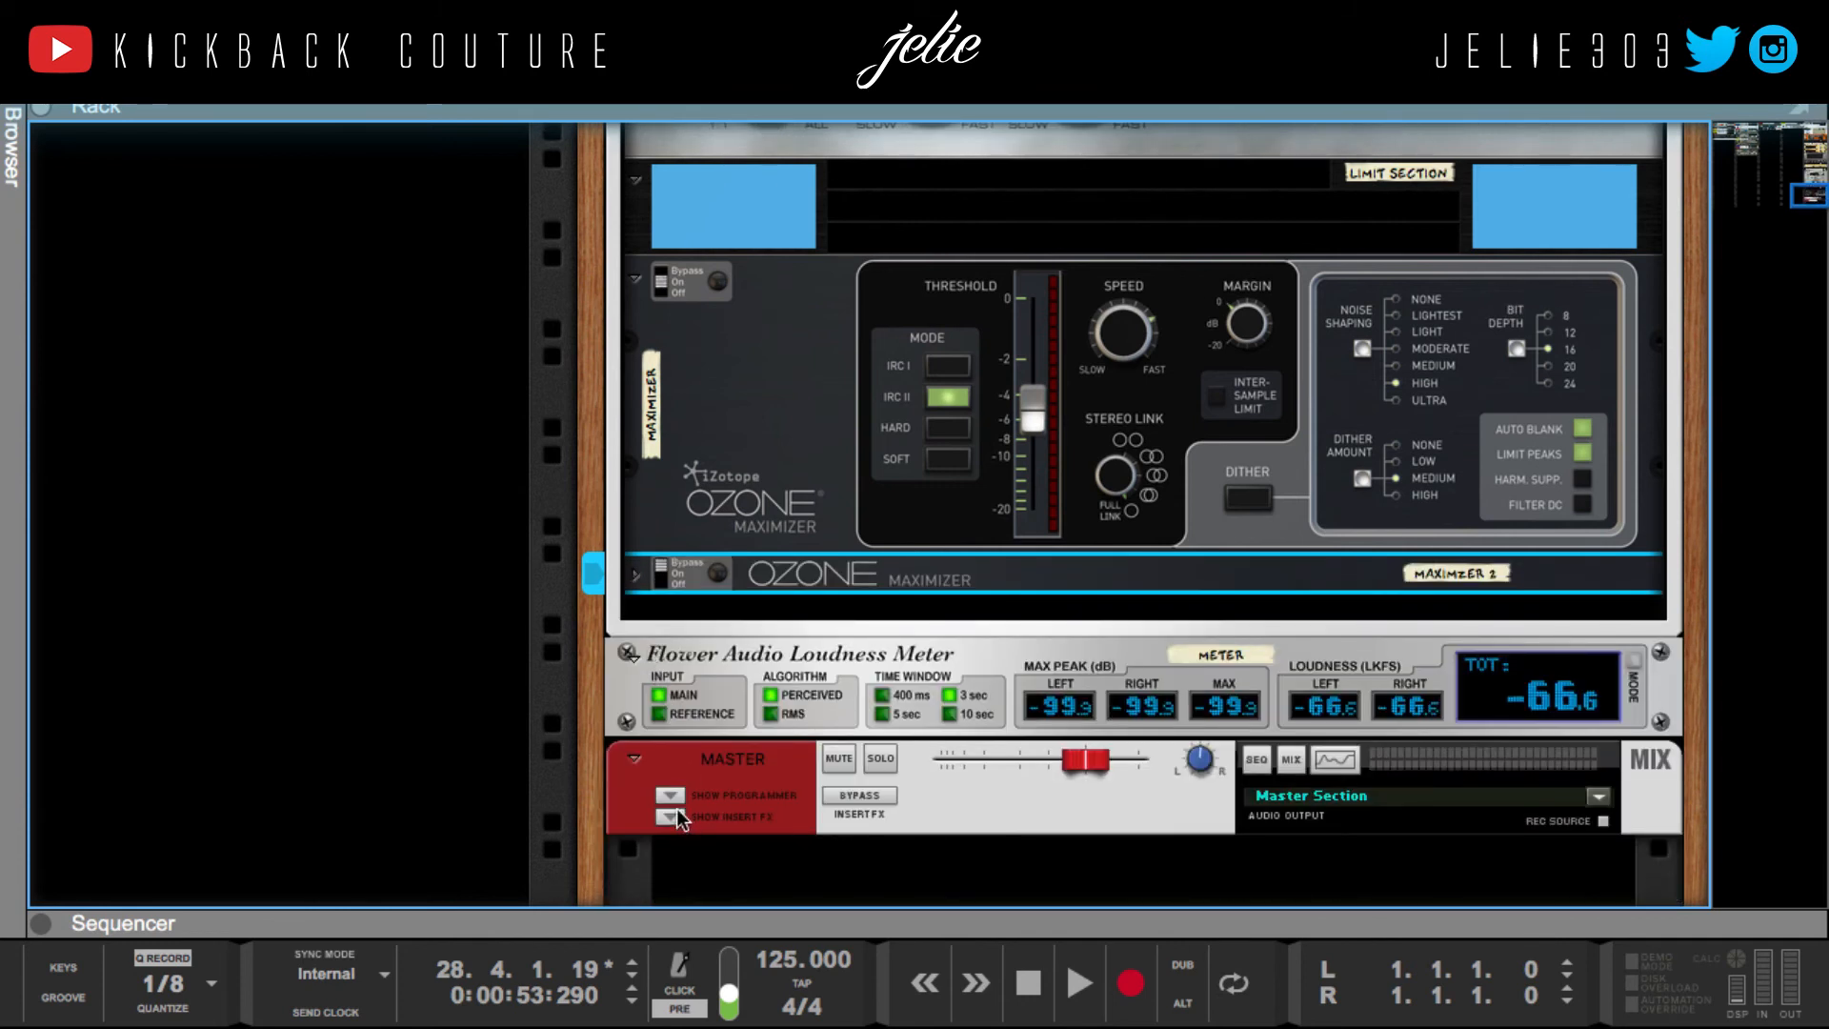
# Step: Select the MASTER mix channel in the rack and expand the fader section in the main mixer
pyautogui.click(678, 818)
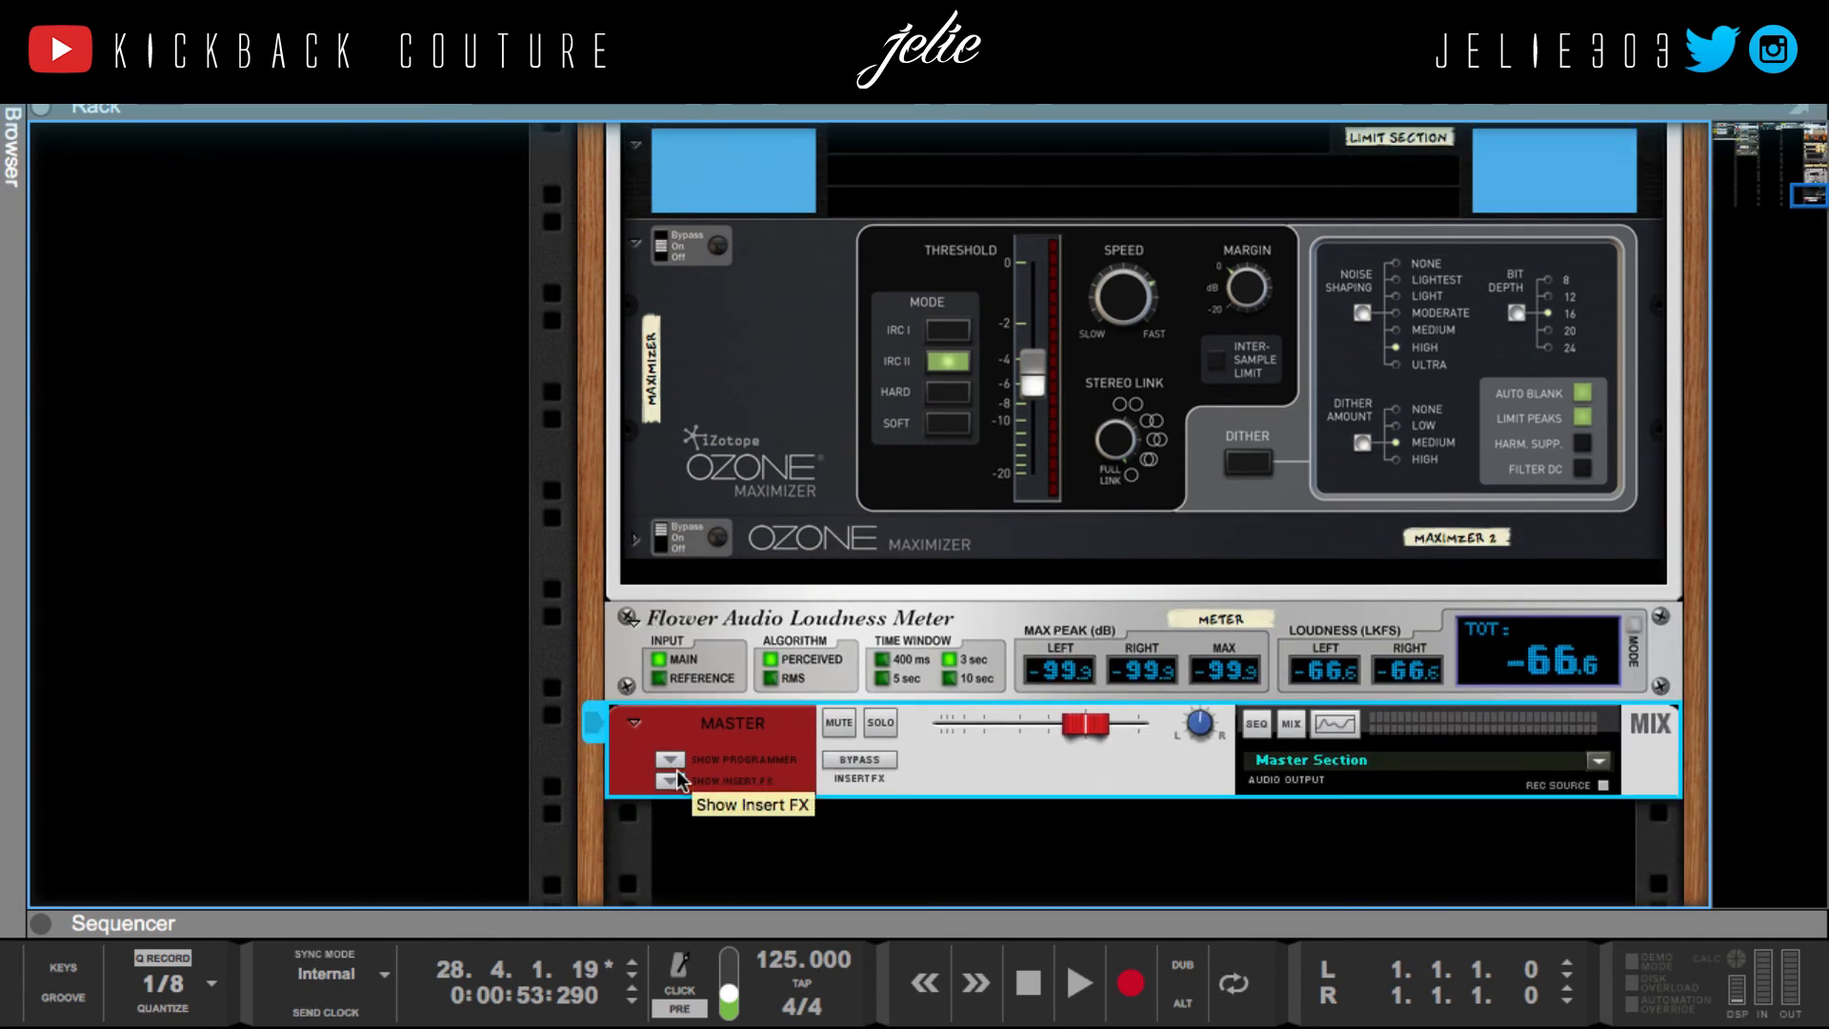
pyautogui.scroll(3, 679, 776)
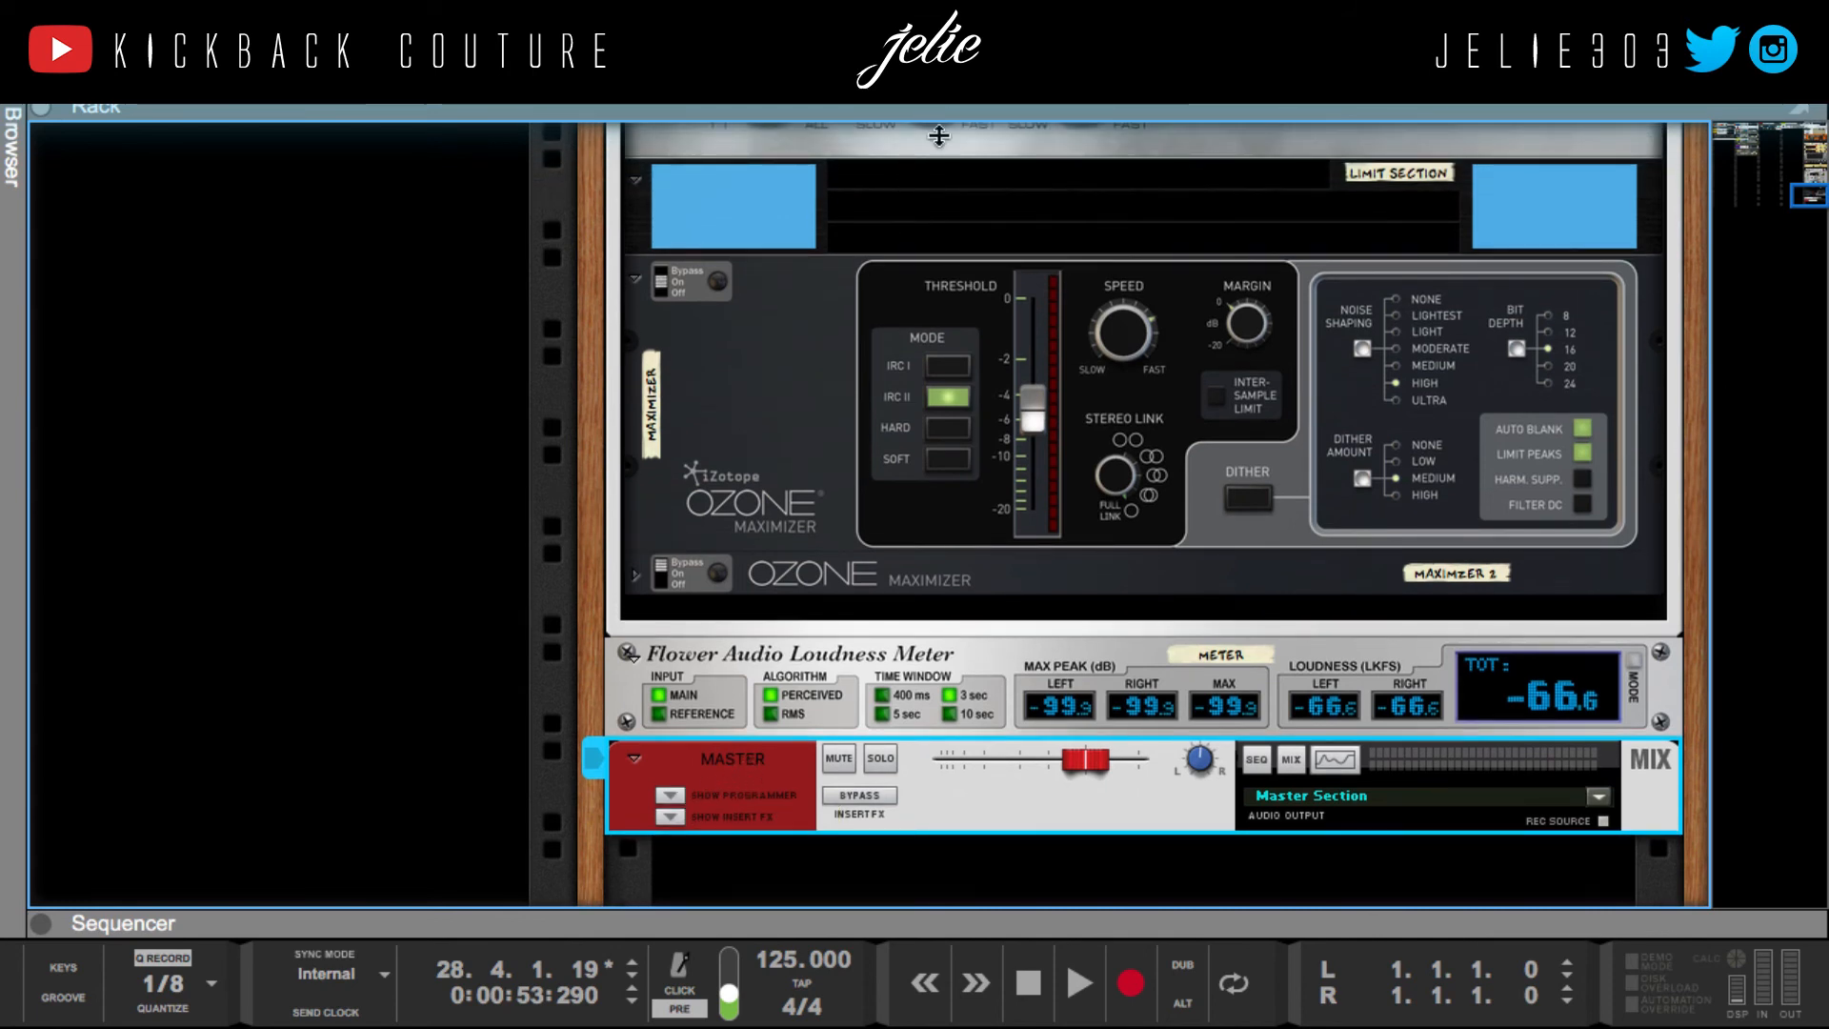
pyautogui.press('F5')
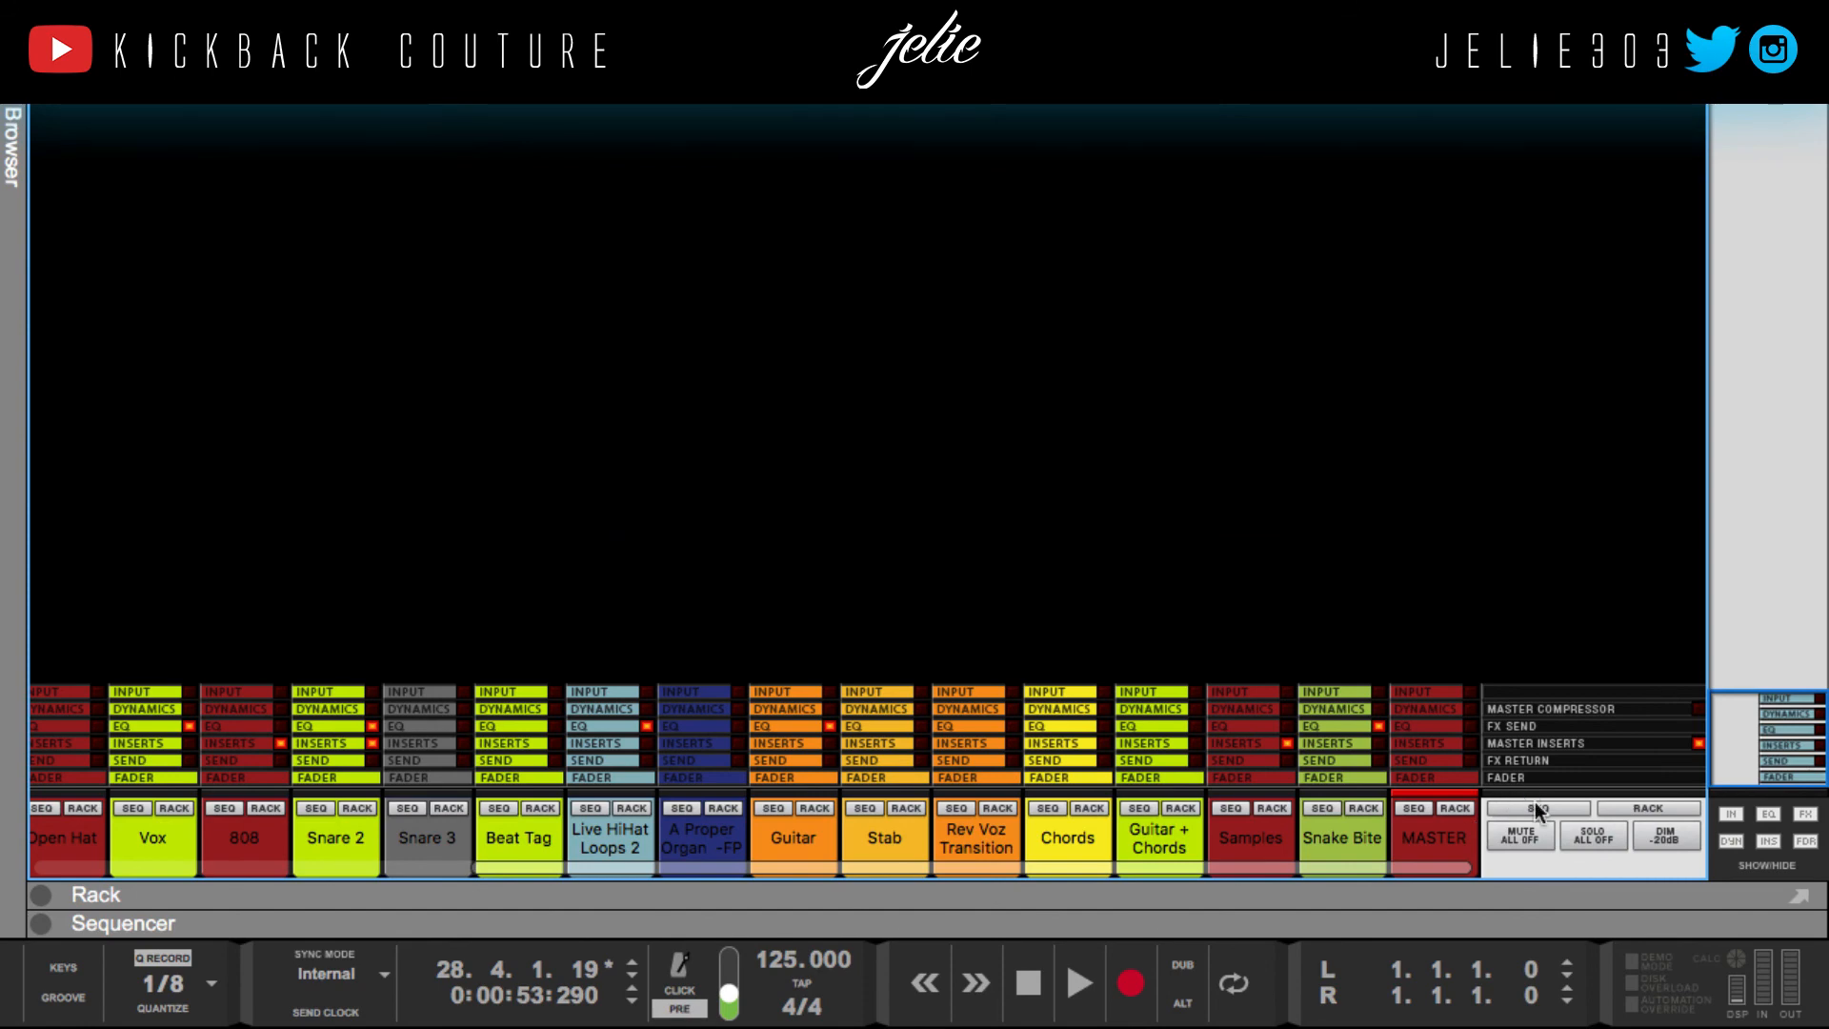
pyautogui.click(1524, 775)
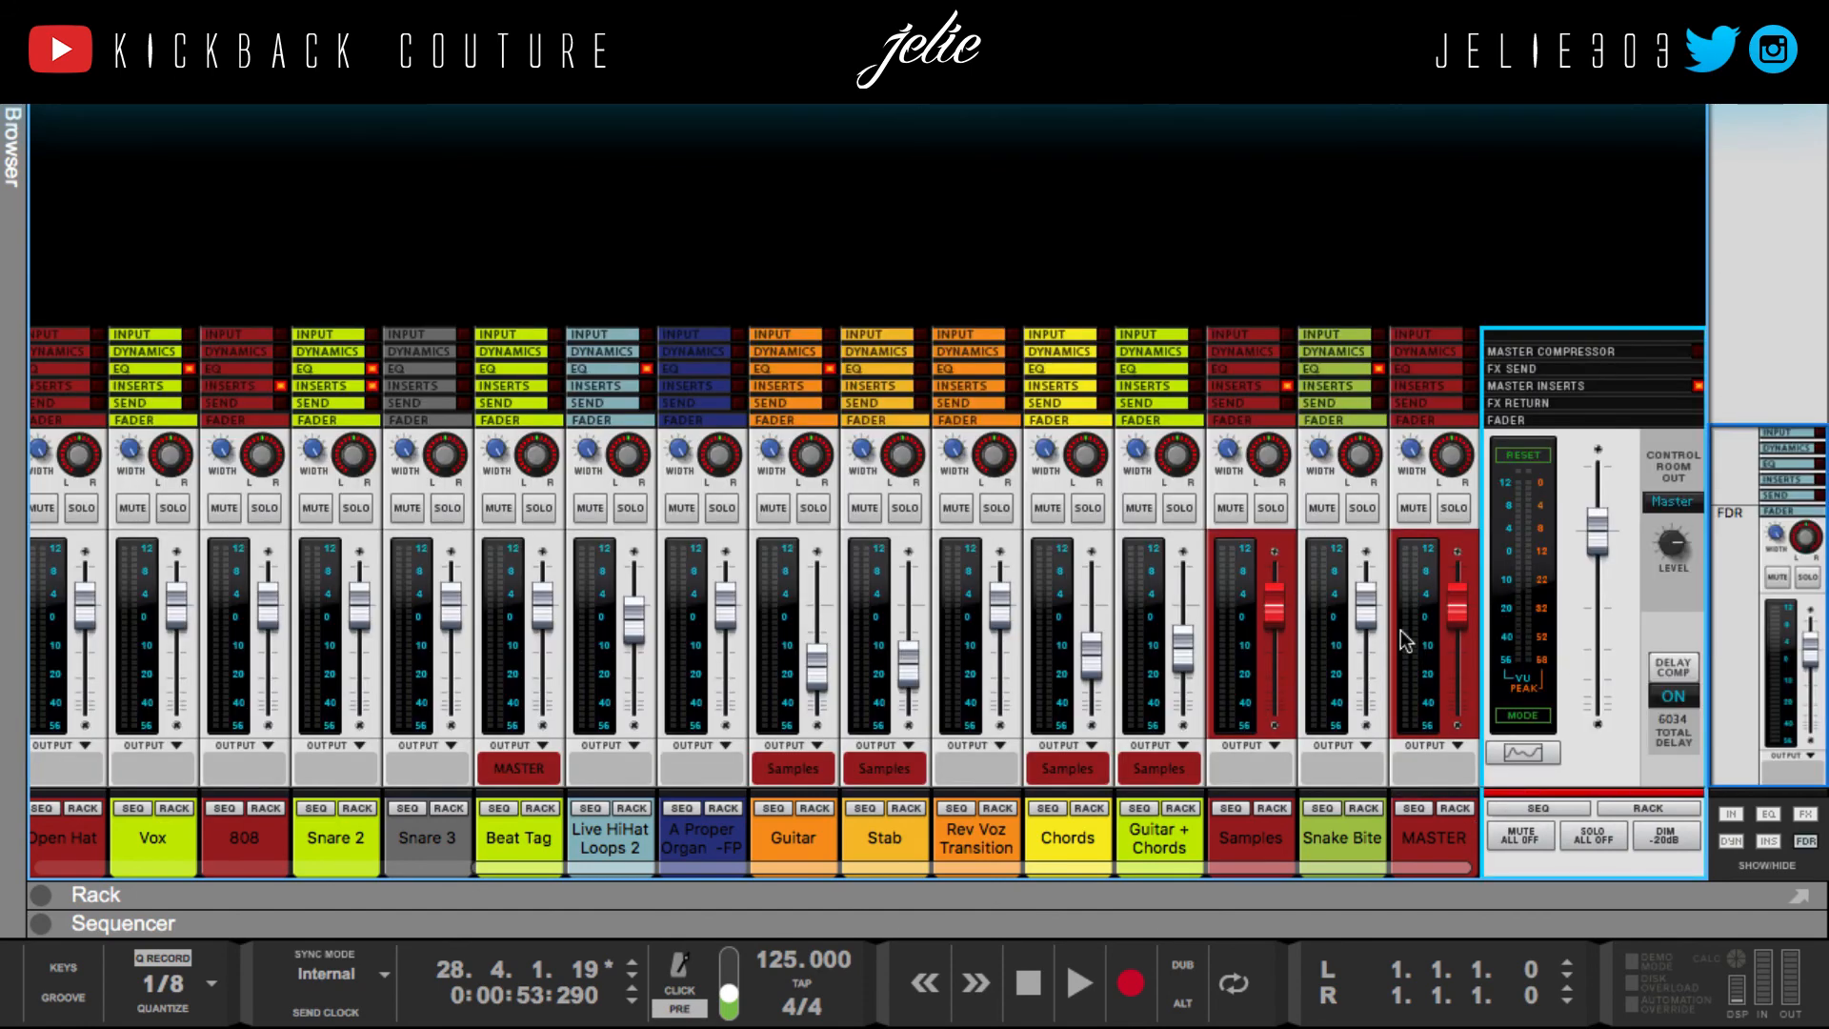
# Step: Look over the full track arrangement in the sequencer, and return to the Limit Section in the rack
pyautogui.moveTo(541, 857); pyautogui.dragTo(581, 145)
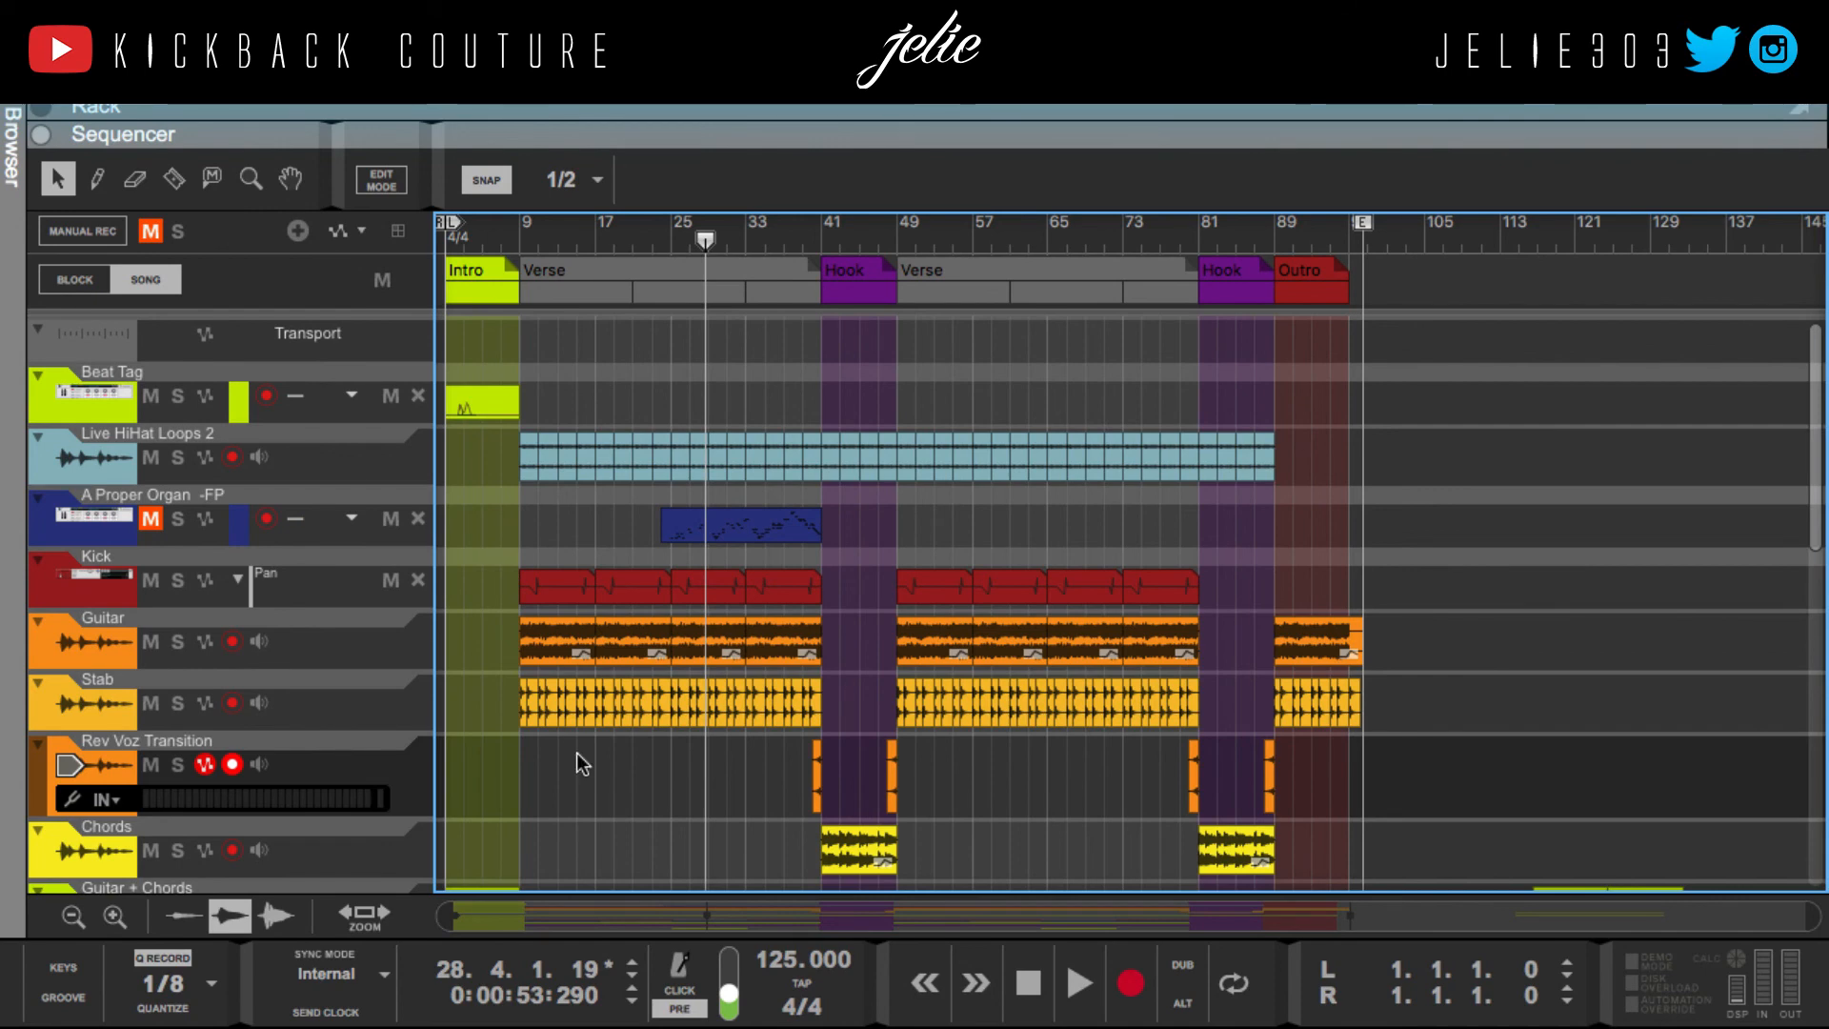
pyautogui.scroll(-10, 575, 753)
pyautogui.scroll(10, 575, 753)
pyautogui.moveTo(815, 135); pyautogui.dragTo(810, 920)
pyautogui.scroll(2, 631, 427)
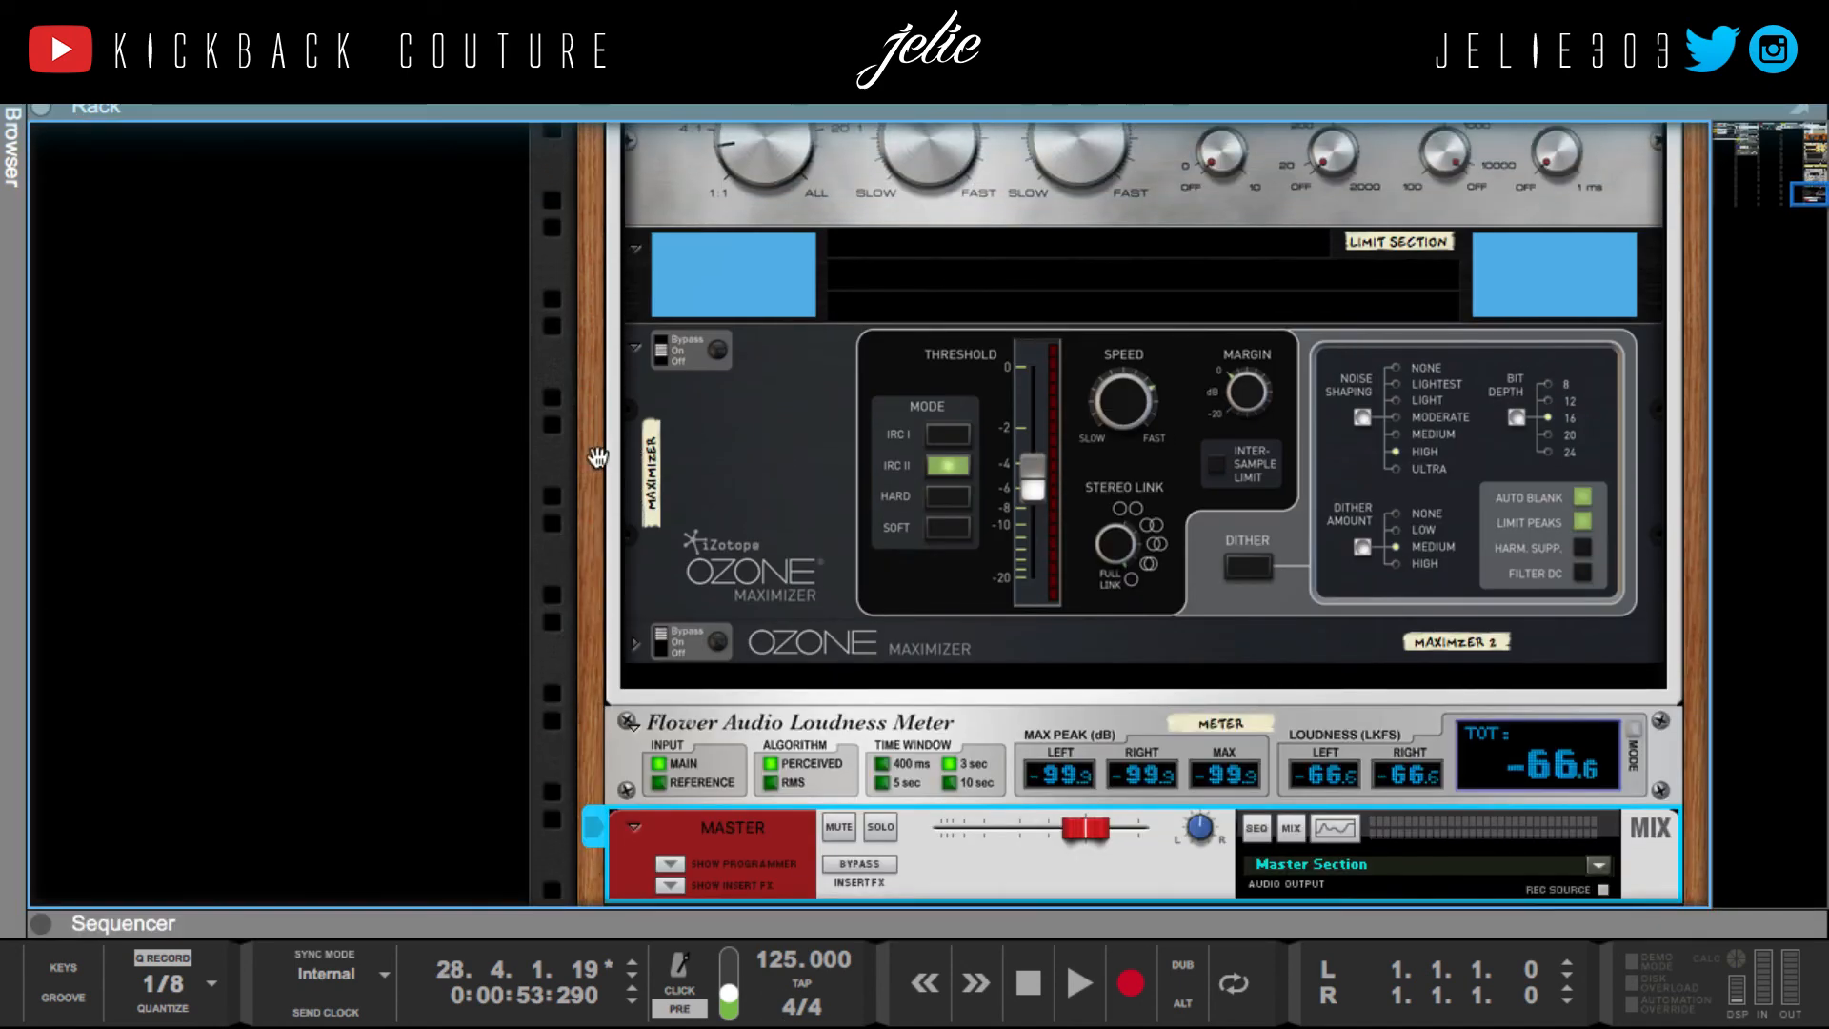
# Step: Review the whole master insert chain in the rack, from the loudness meter and maximizers through the compressors and equalizers to the Audiomatic
pyautogui.scroll(1, 572, 486)
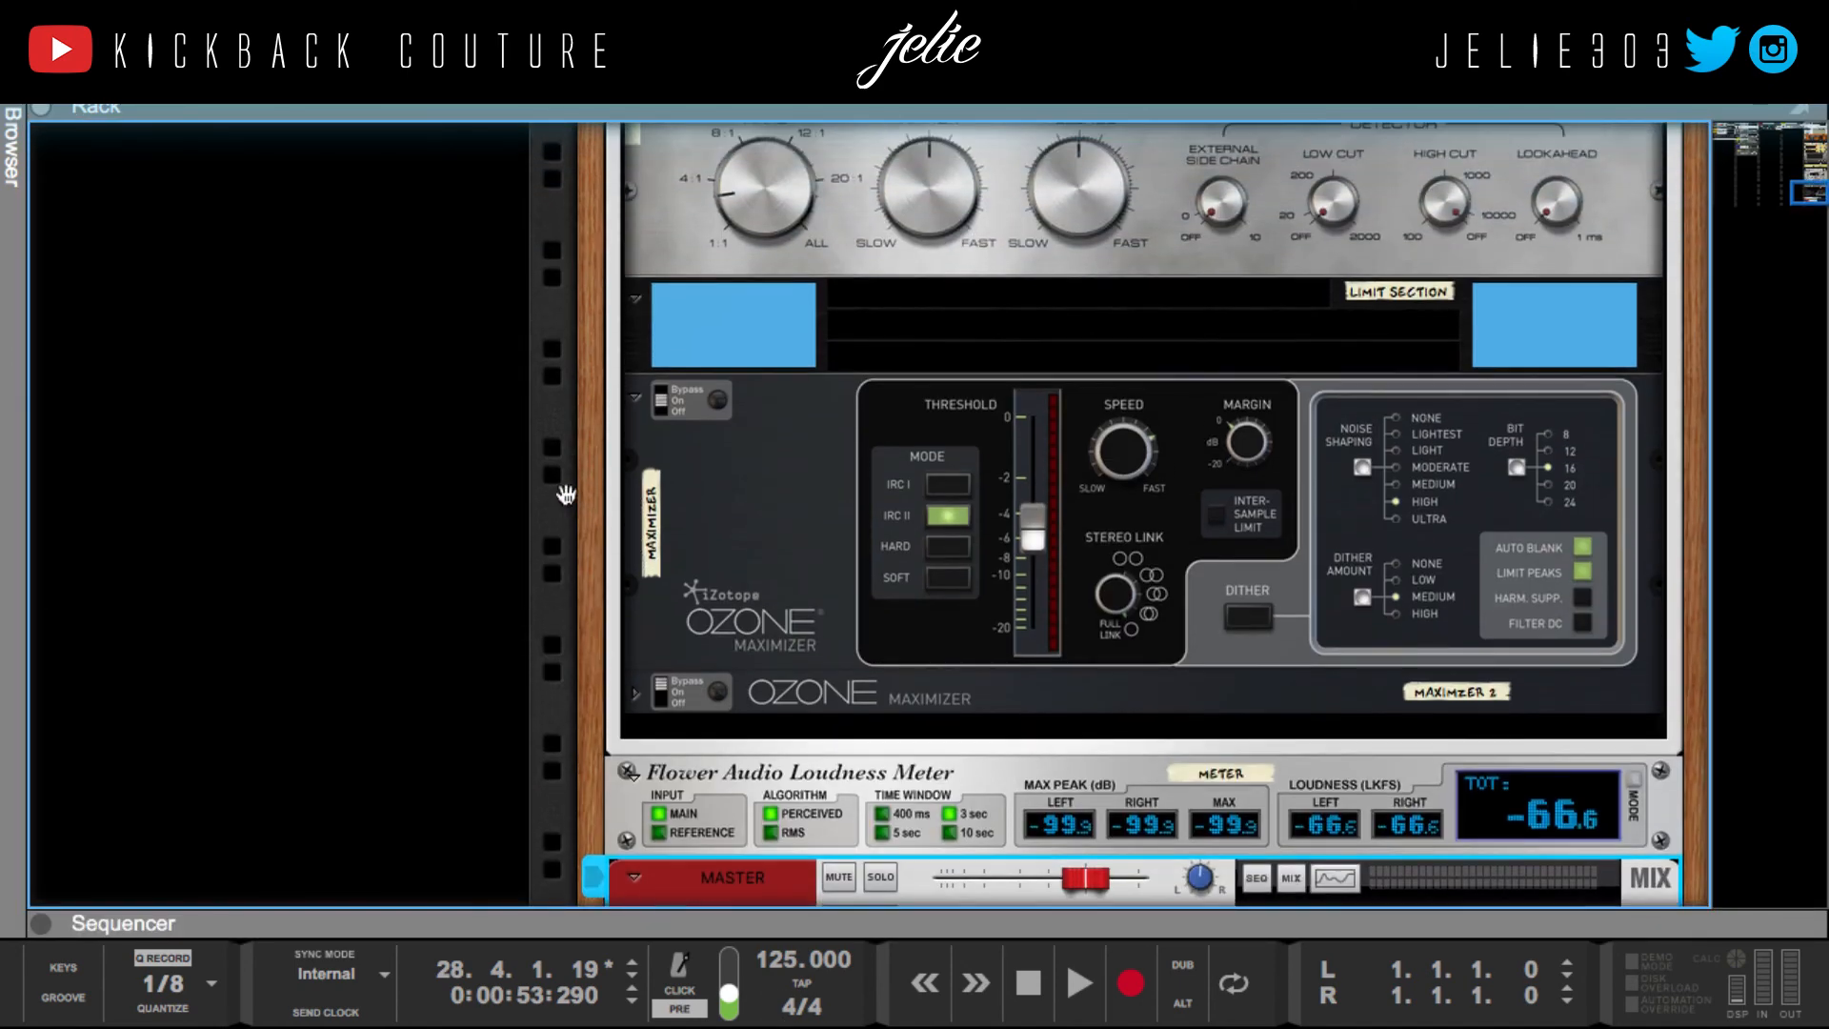
pyautogui.scroll(8, 570, 496)
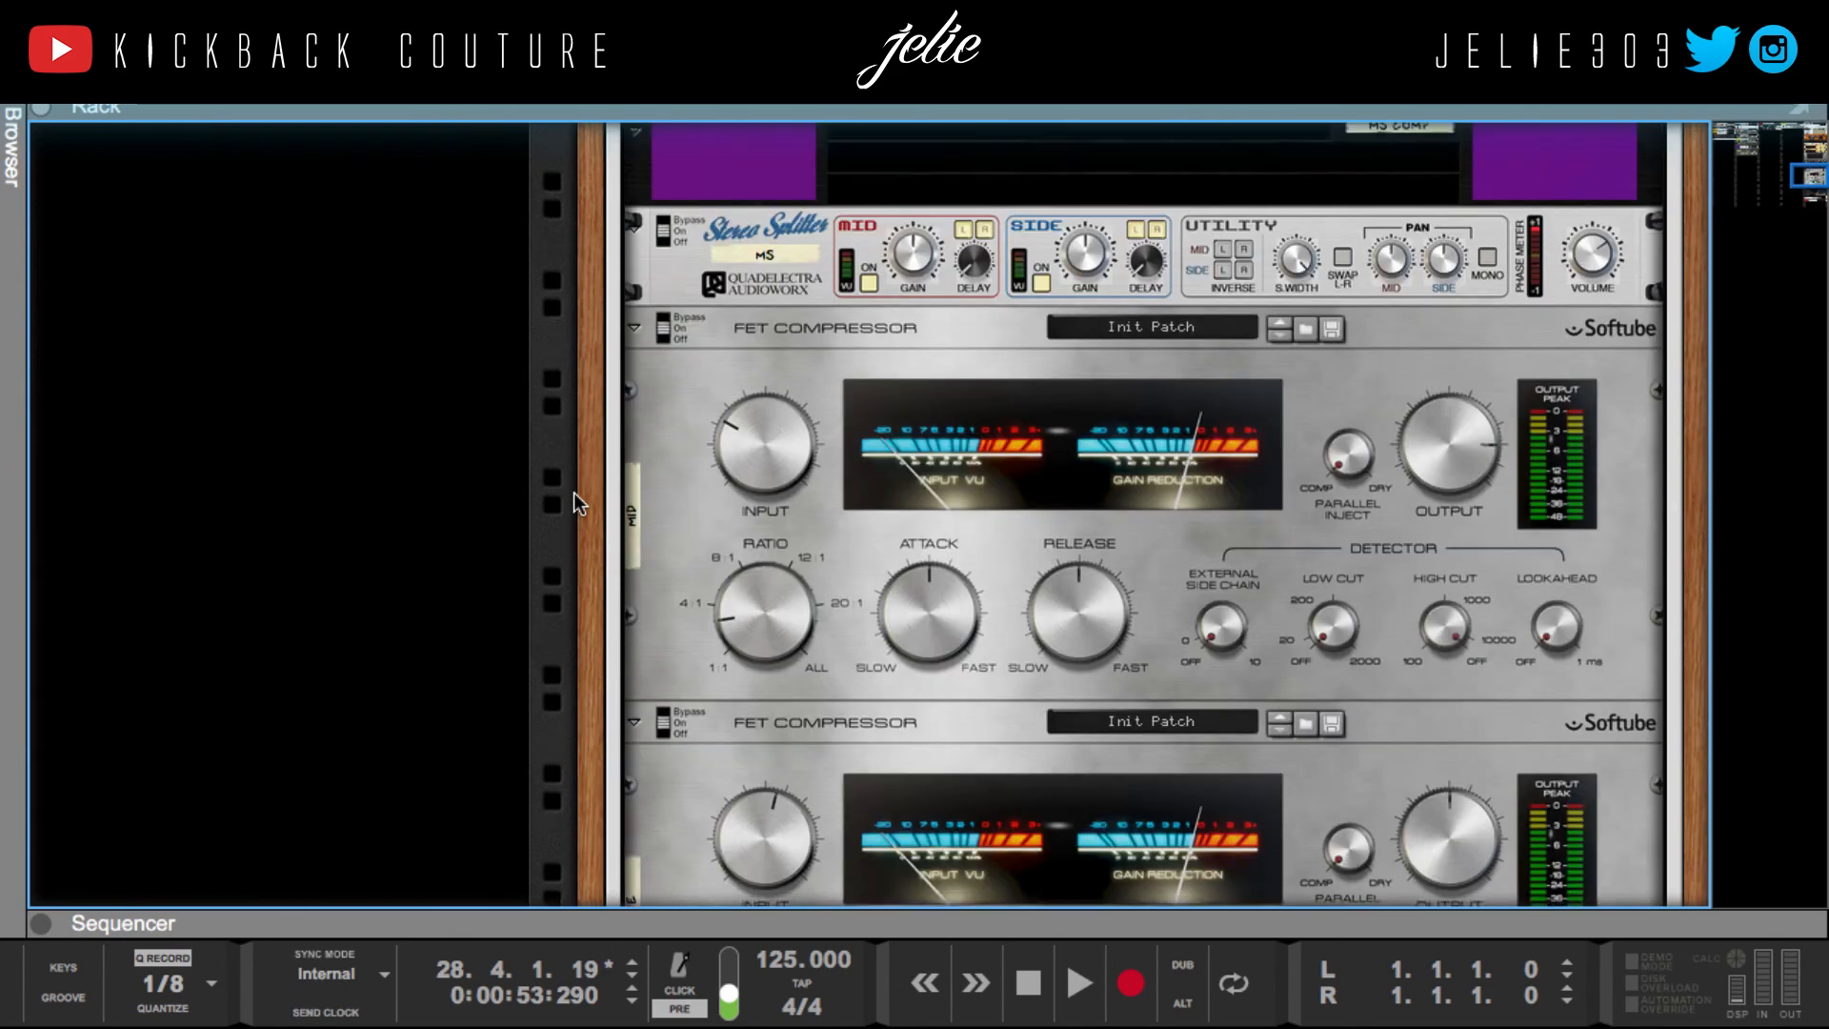
pyautogui.scroll(15, 576, 500)
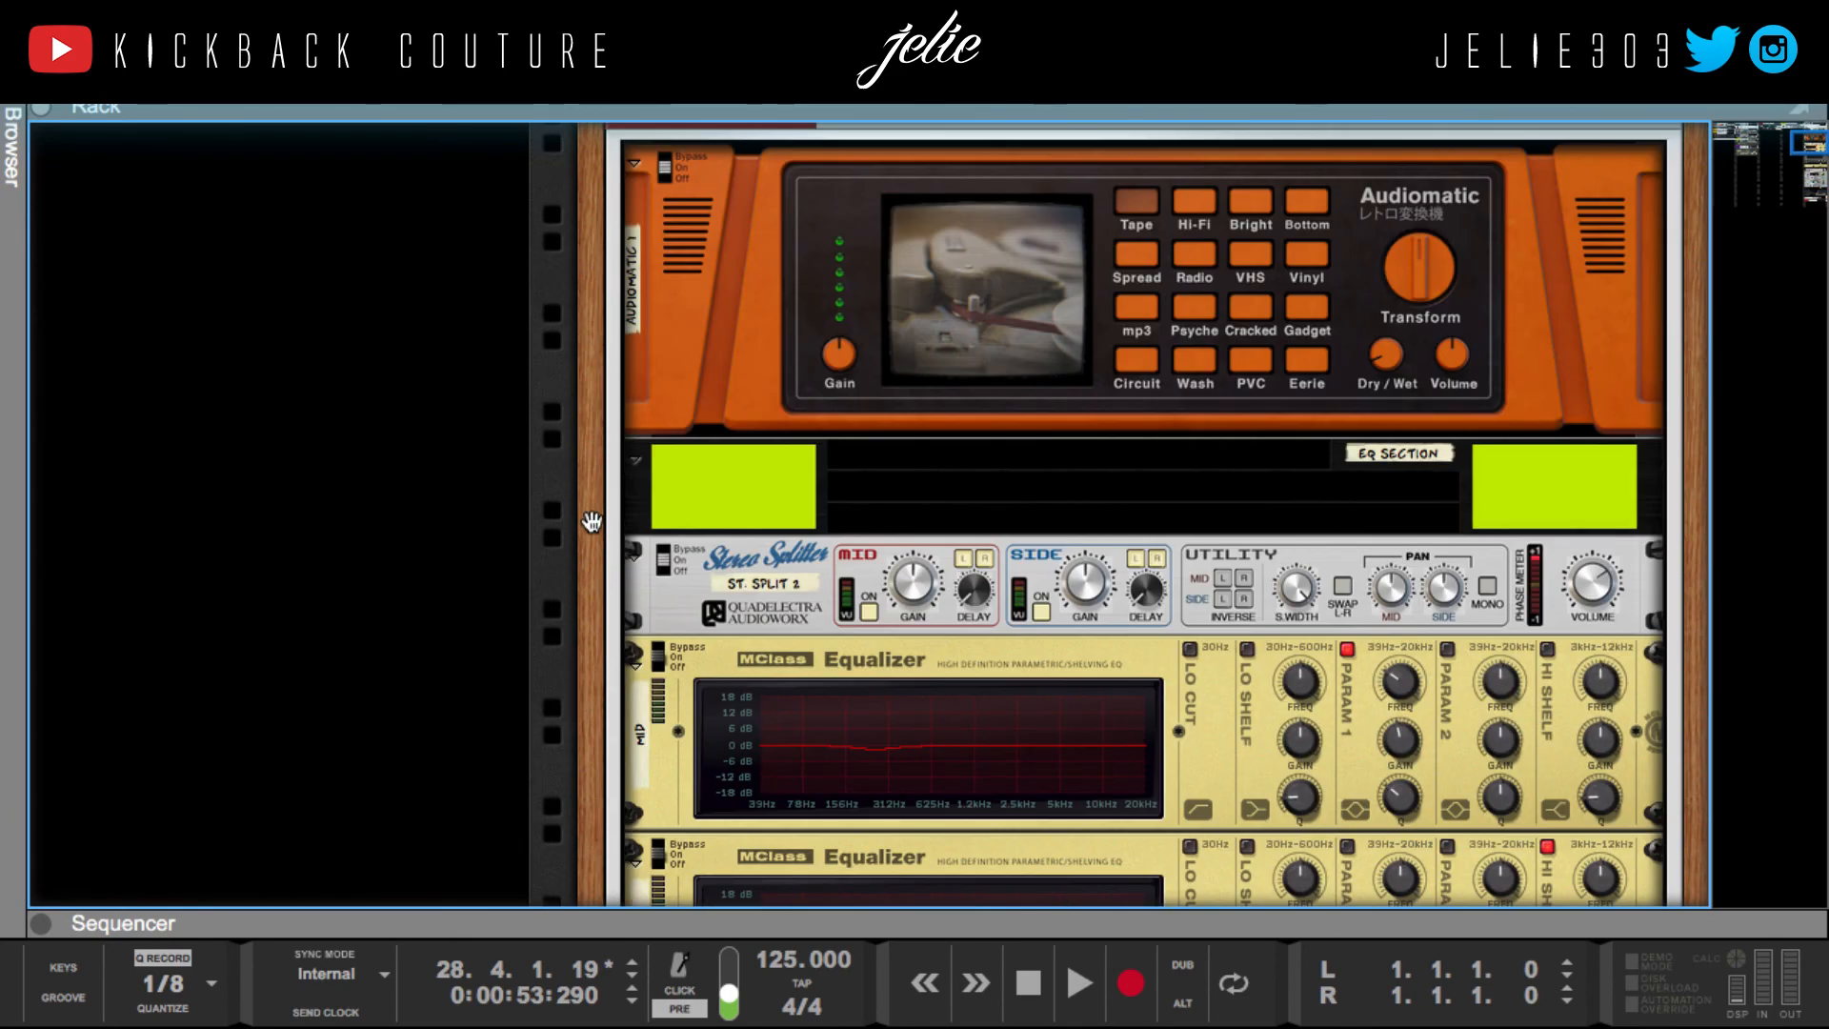
pyautogui.scroll(10, 592, 522)
pyautogui.scroll(-17, 591, 521)
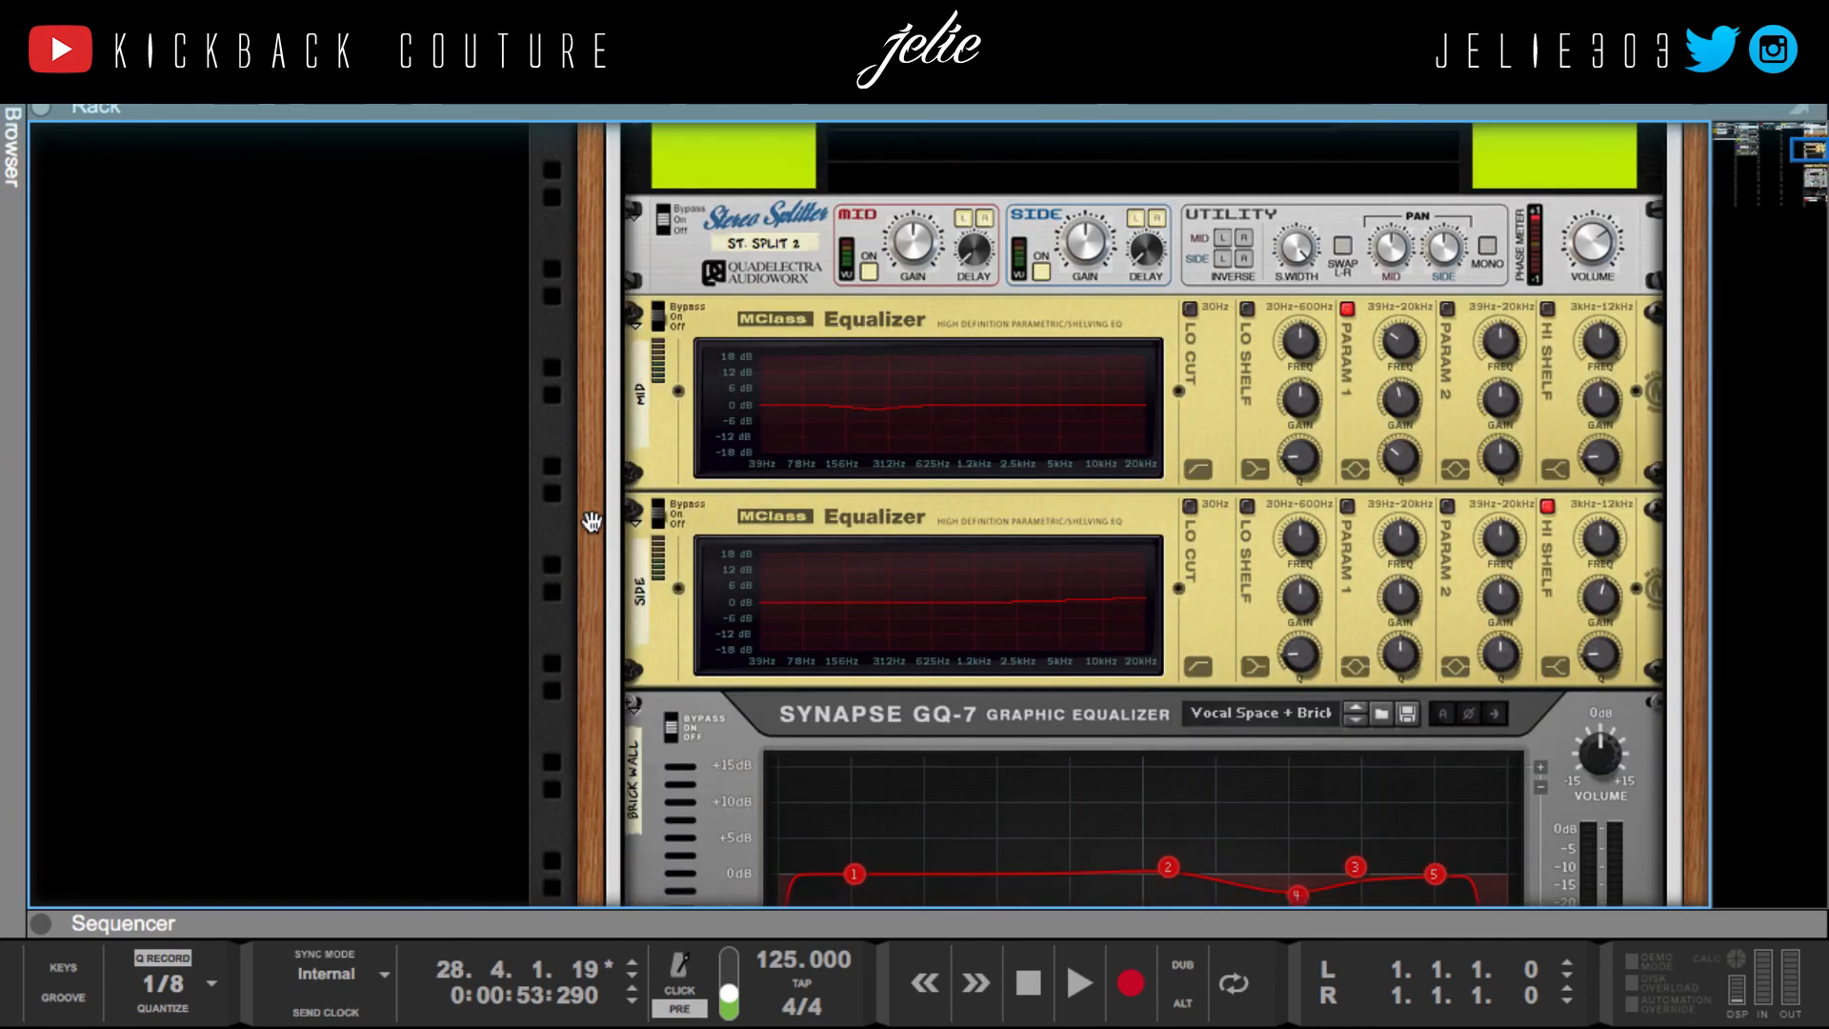
pyautogui.scroll(-15, 592, 521)
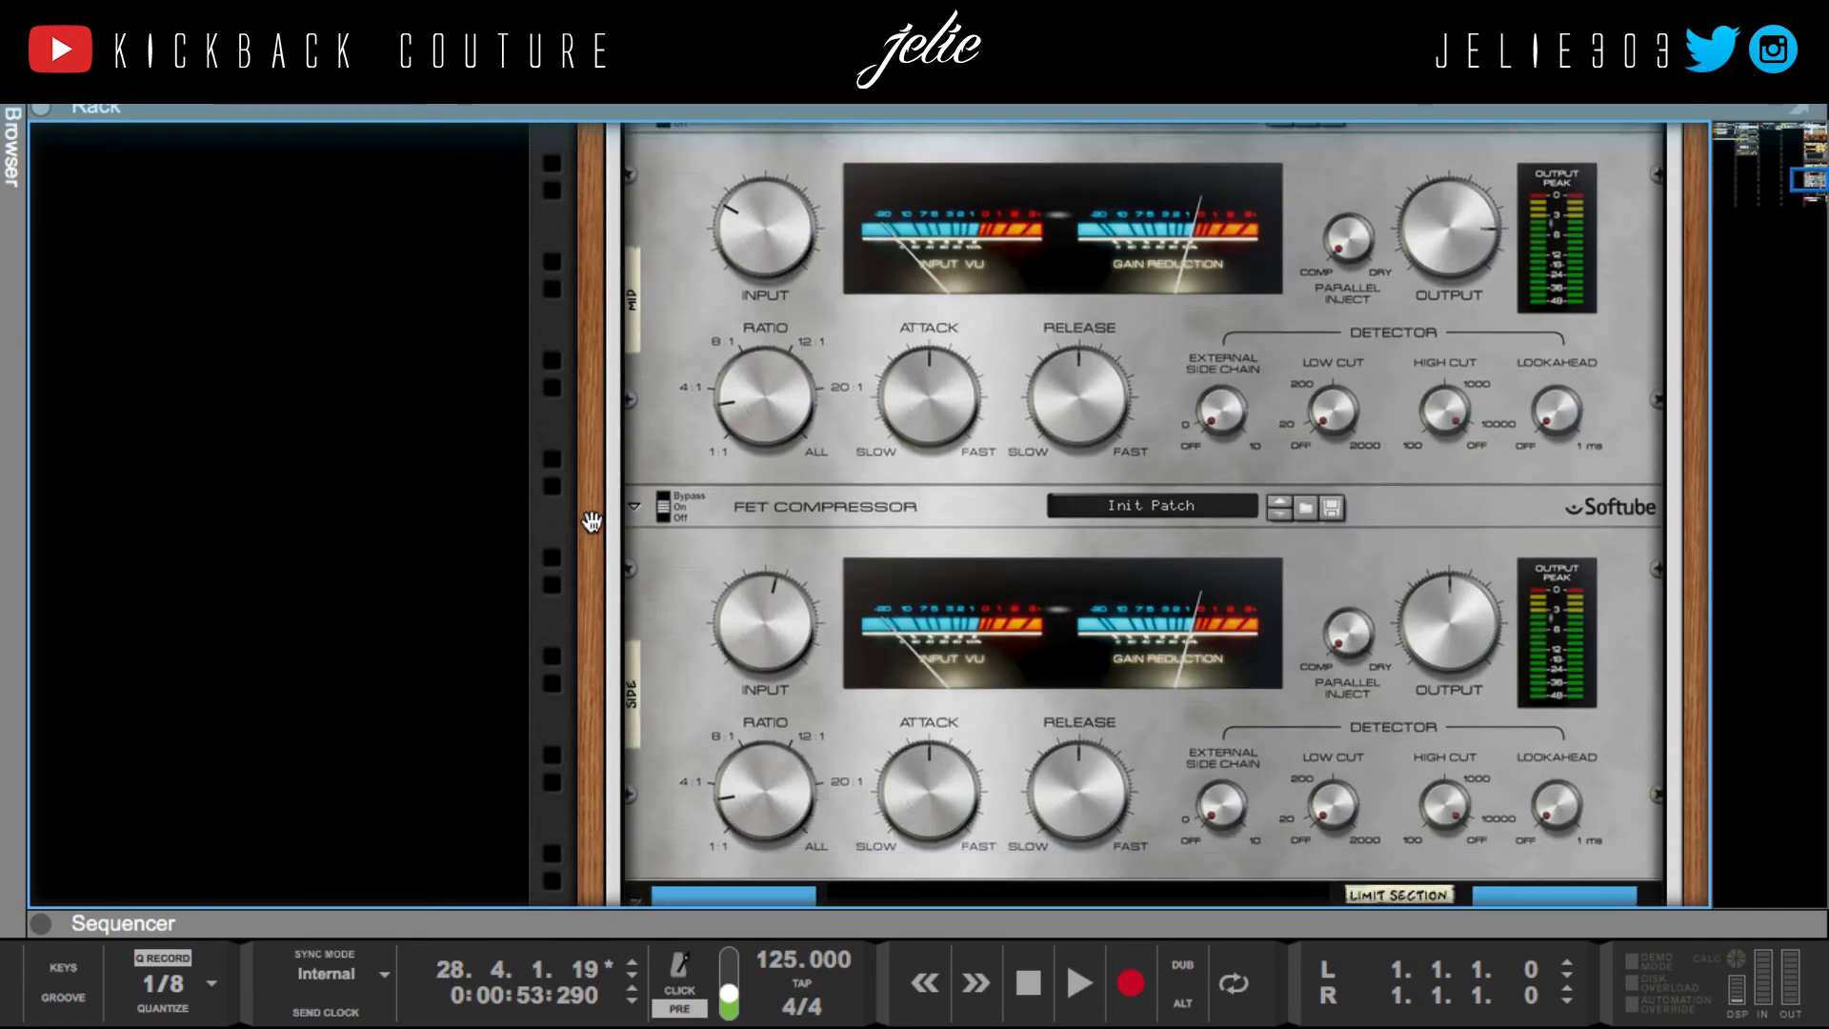
pyautogui.scroll(-15, 592, 521)
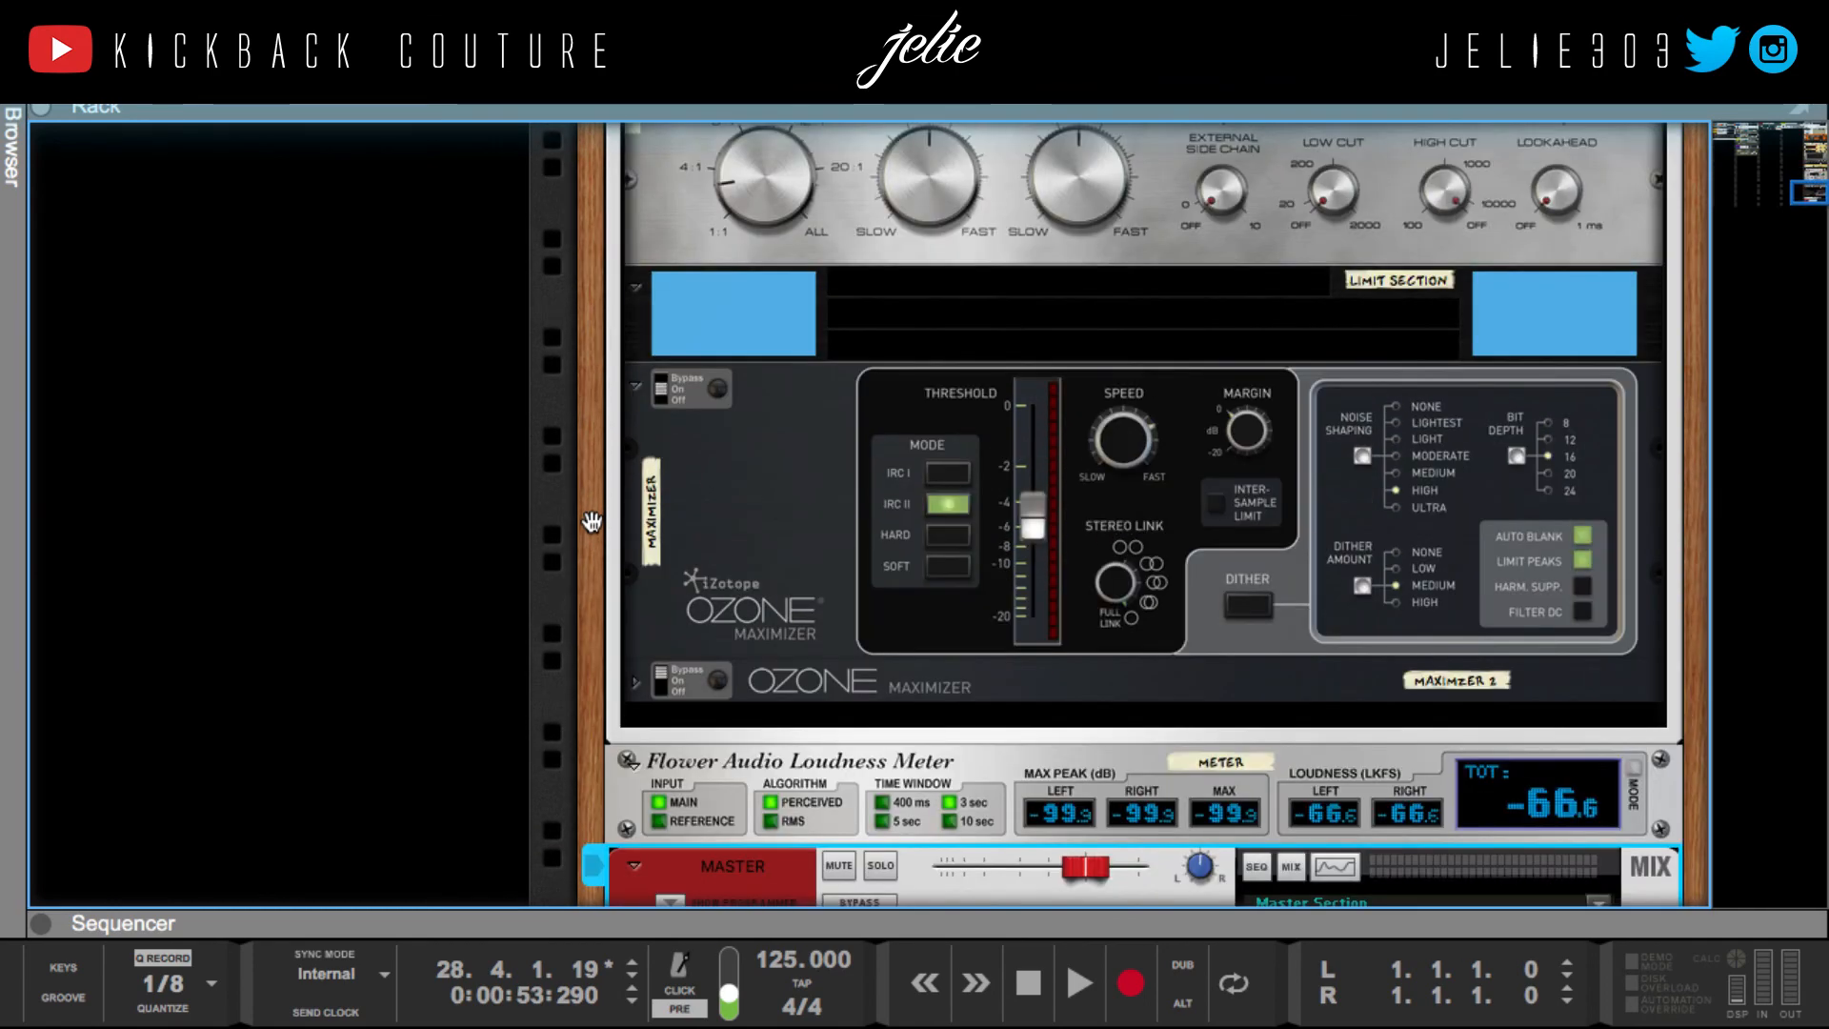
pyautogui.scroll(3, 591, 521)
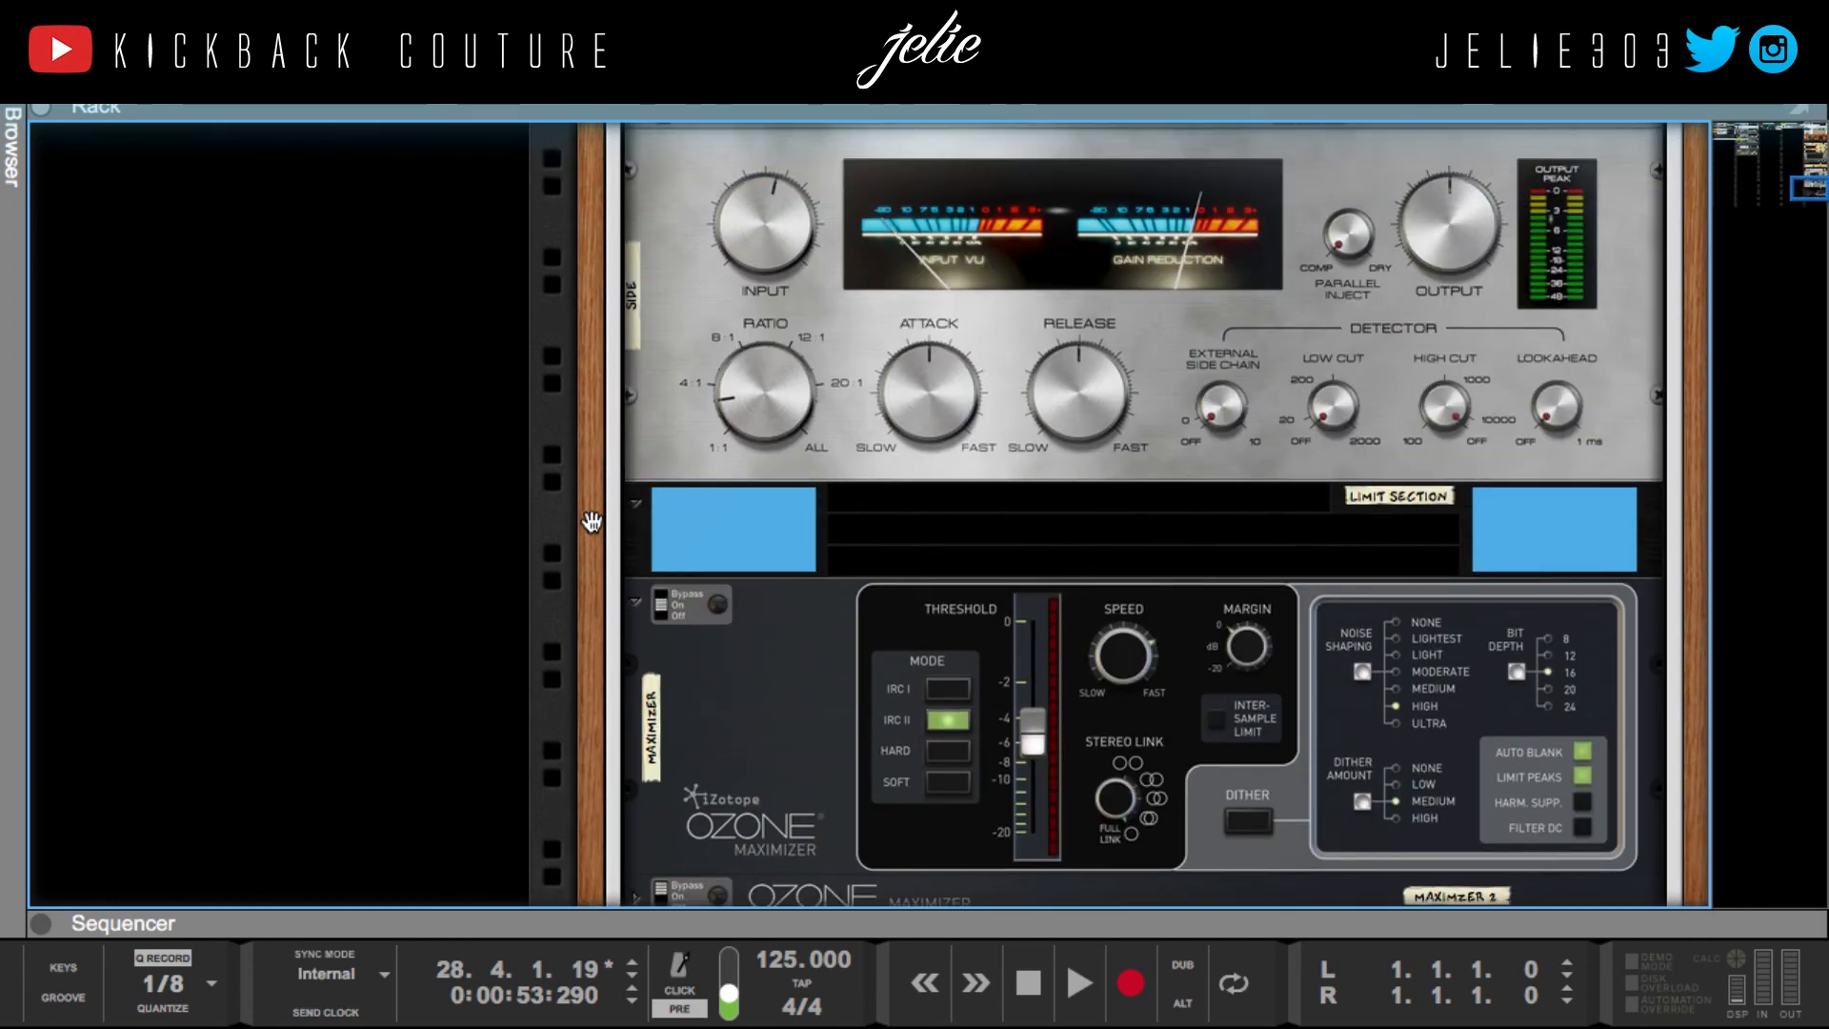
pyautogui.scroll(3, 592, 521)
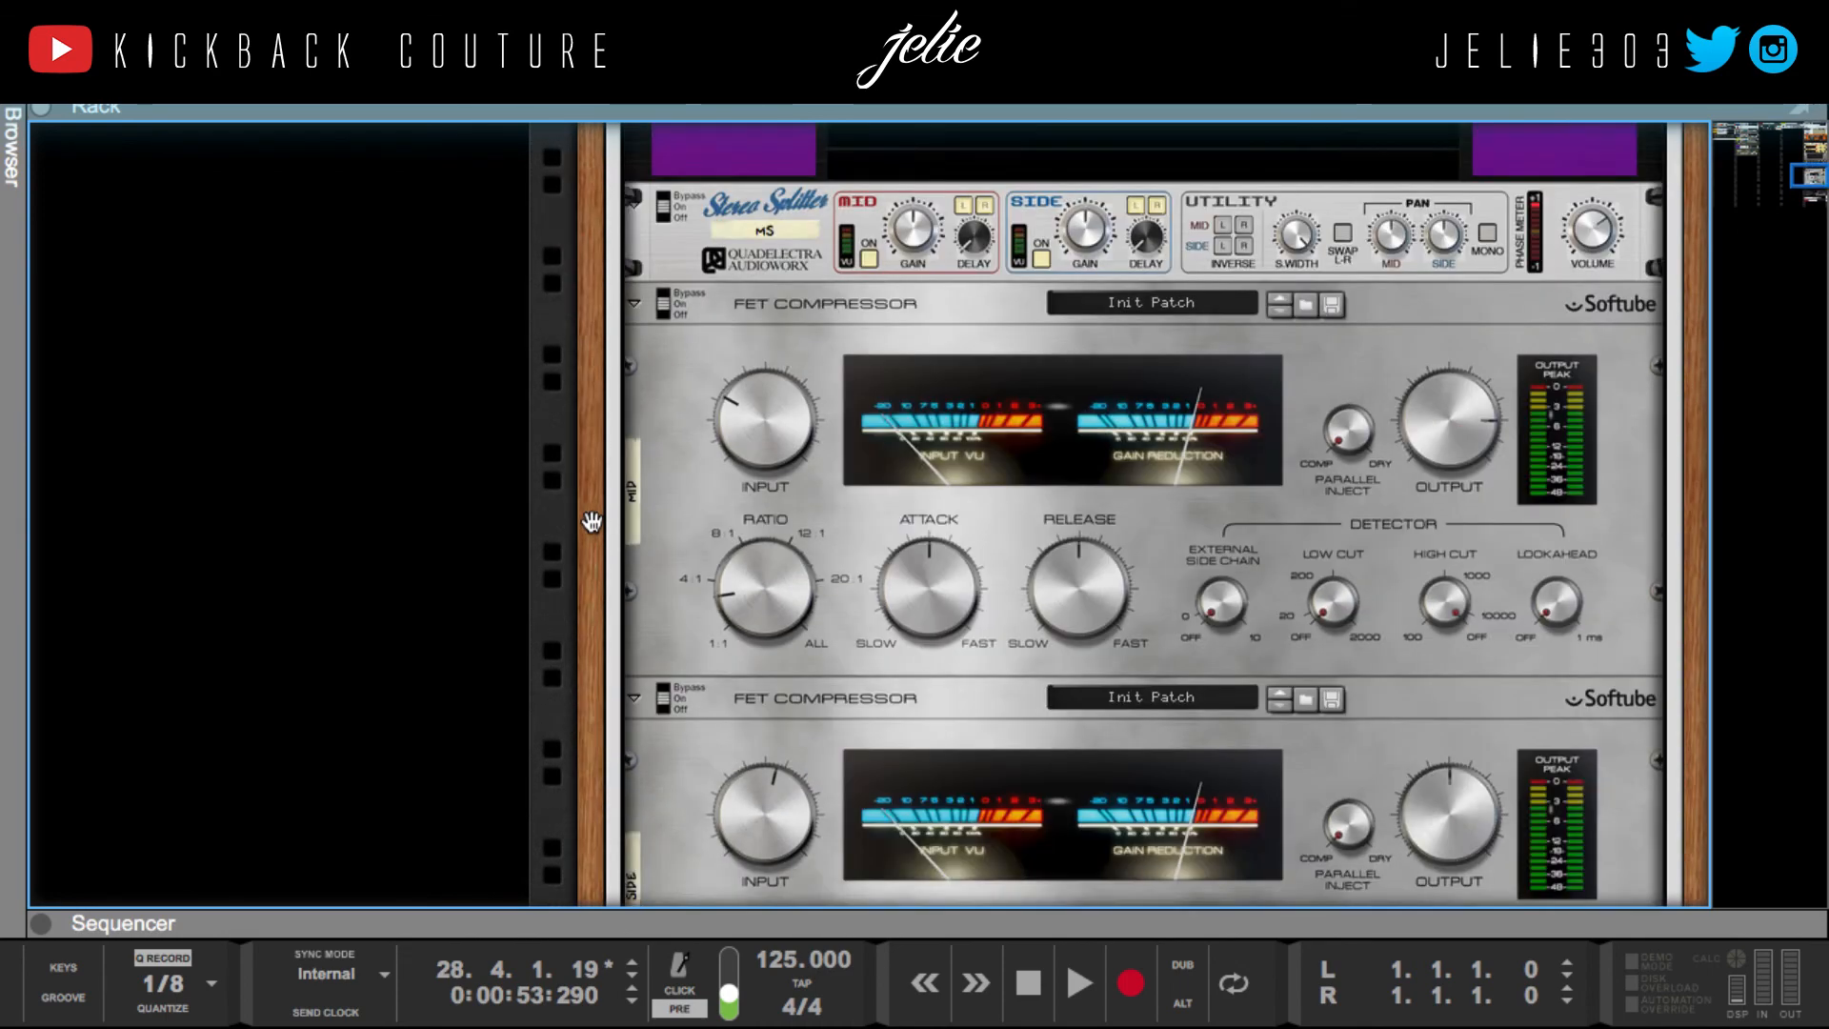
pyautogui.scroll(10, 592, 521)
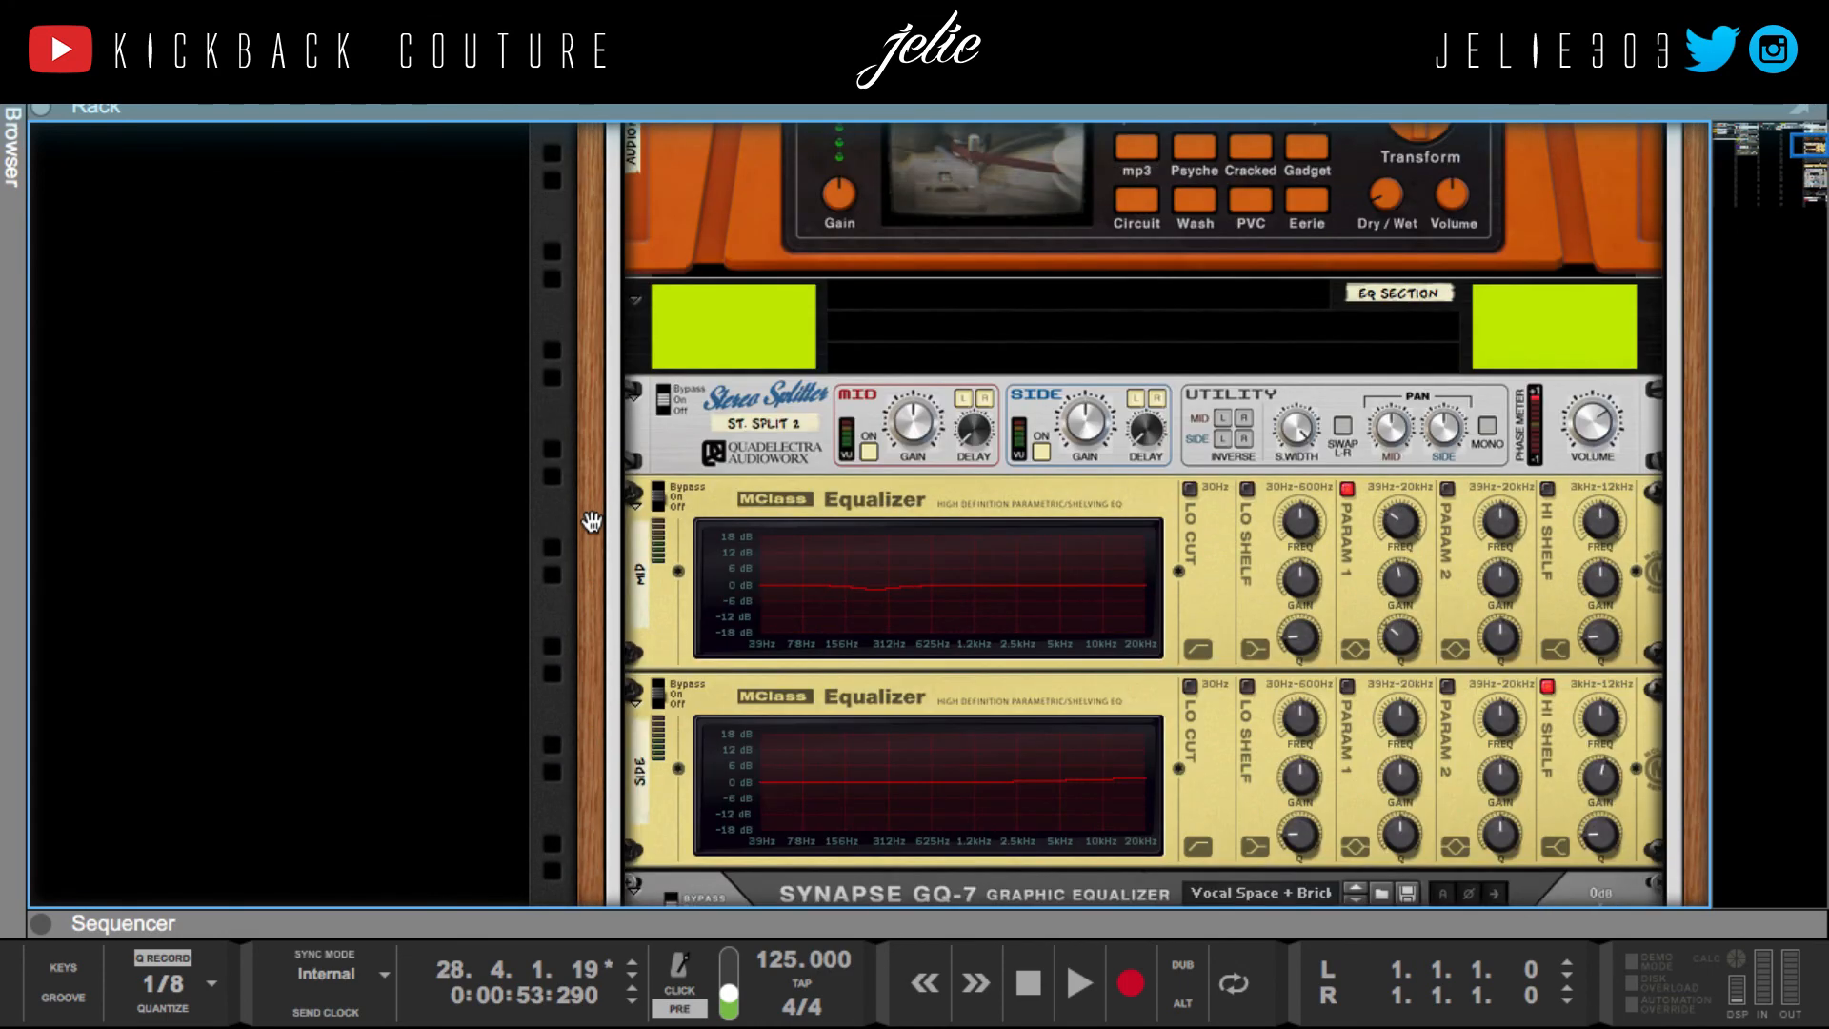
# Step: Select the Audiomatic, the MClass Stereo Imager, the MS Stereo Splitter and the first Ozone Maximizer in signal order to recap the chain
pyautogui.scroll(3, 592, 521)
pyautogui.click(699, 353)
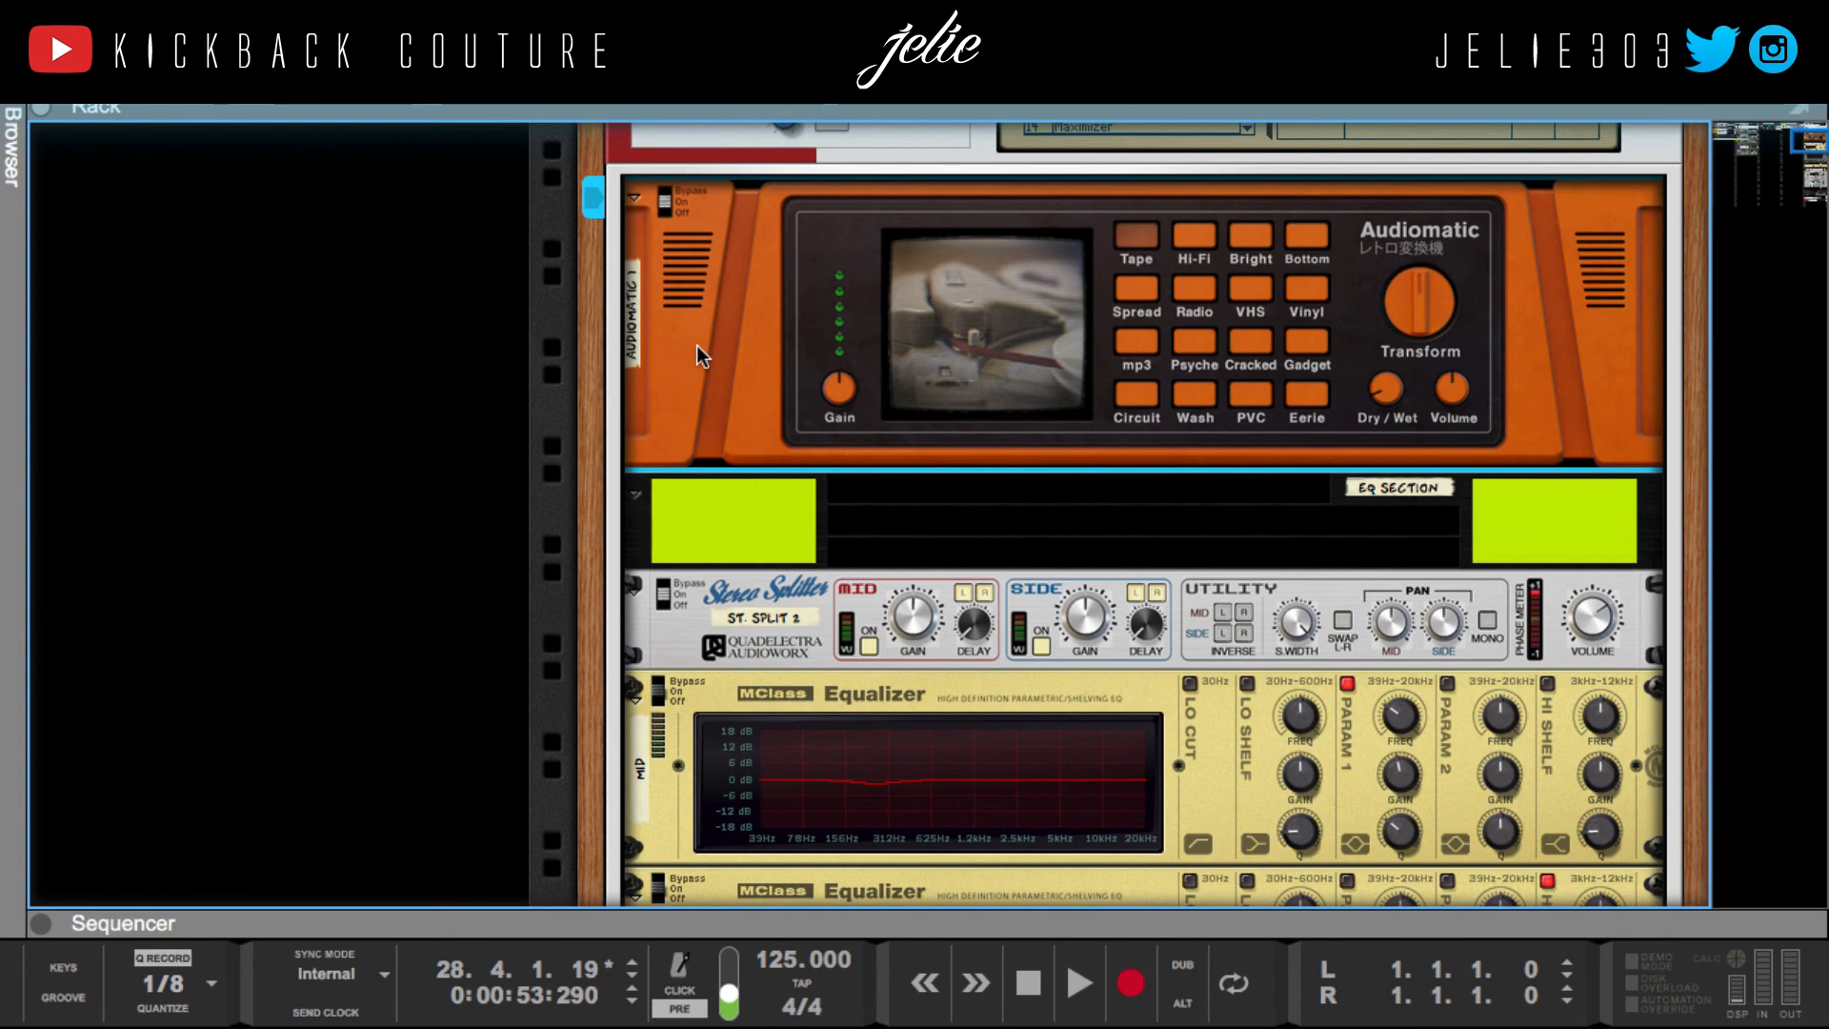
pyautogui.scroll(-8, 696, 364)
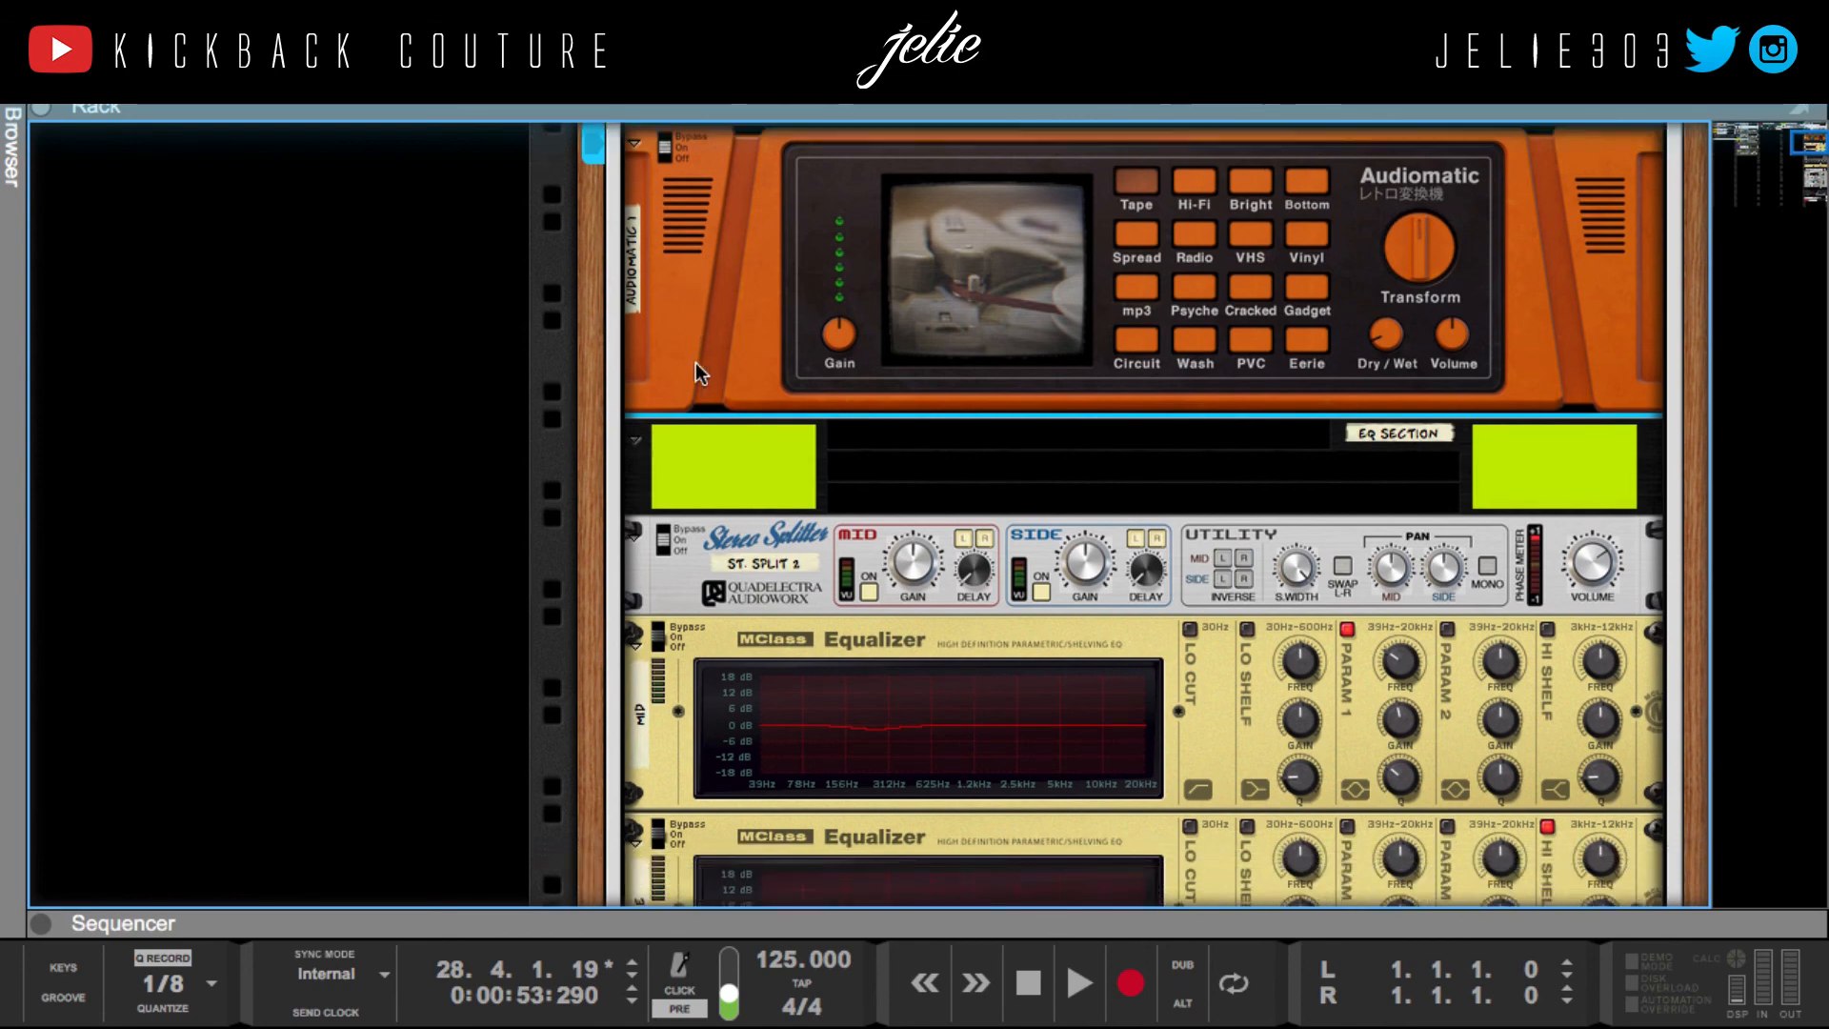
pyautogui.scroll(-11, 699, 371)
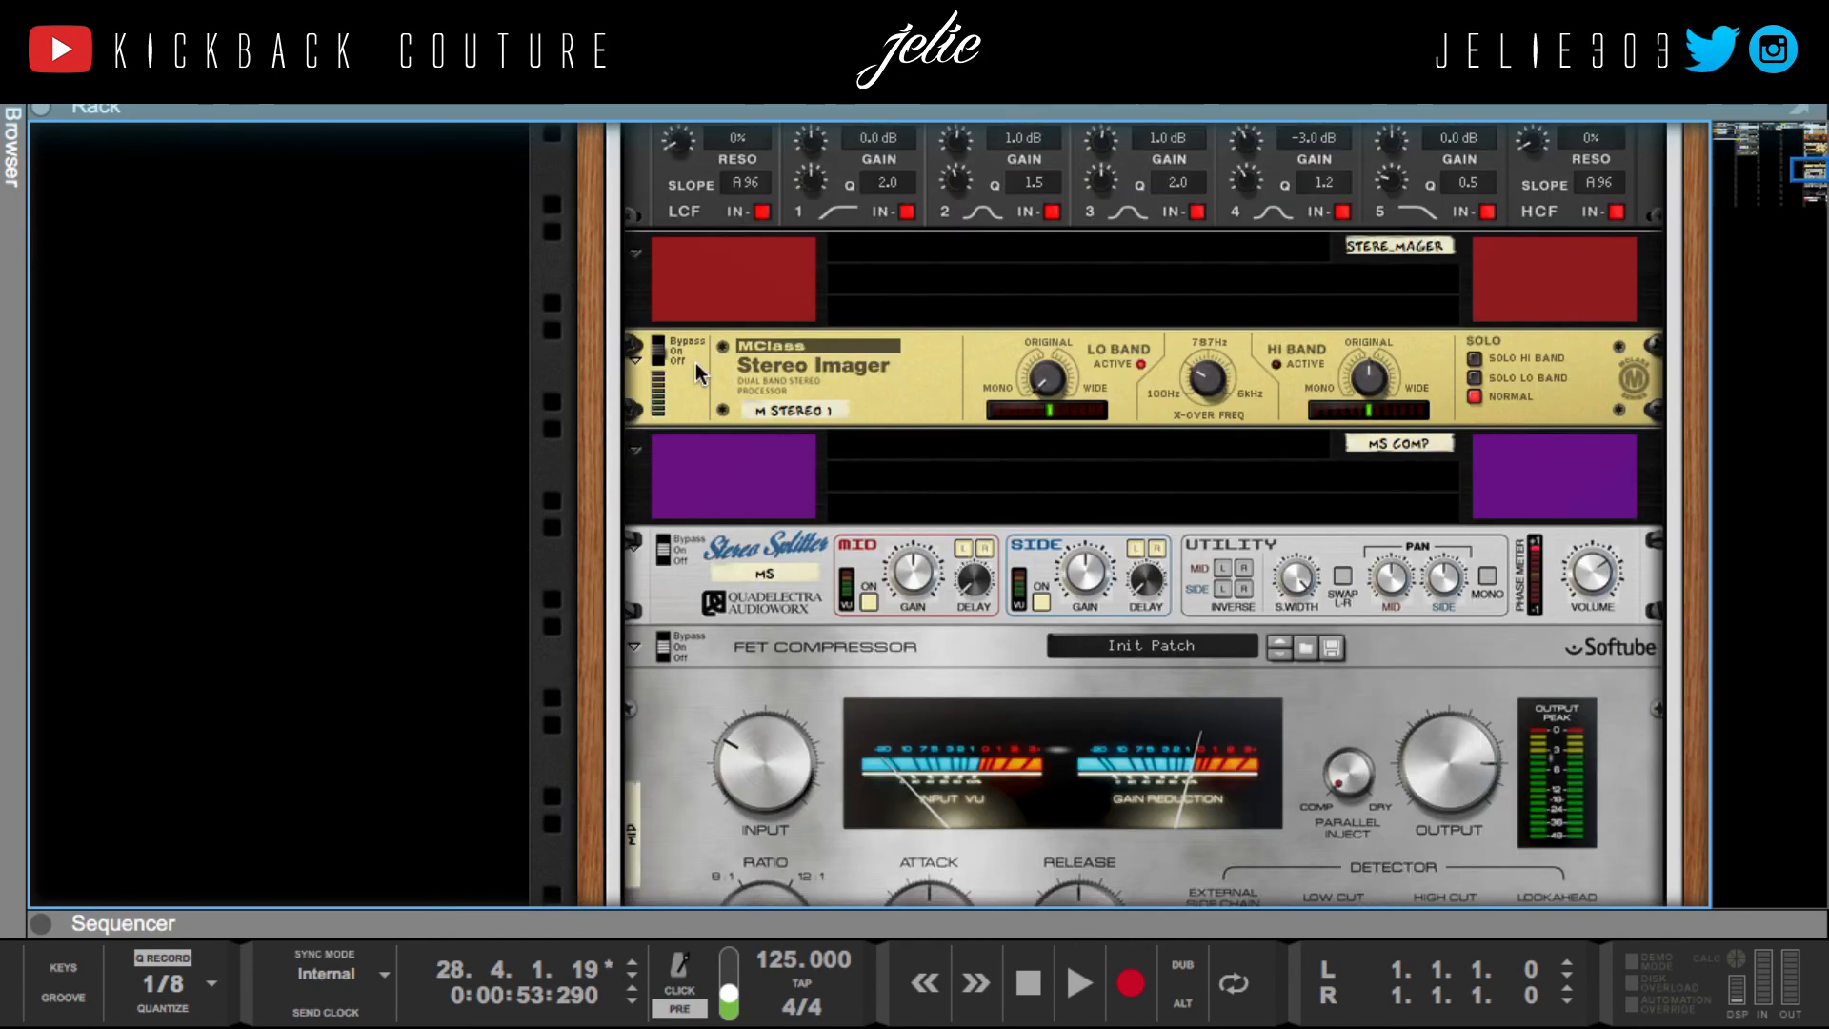
pyautogui.click(894, 388)
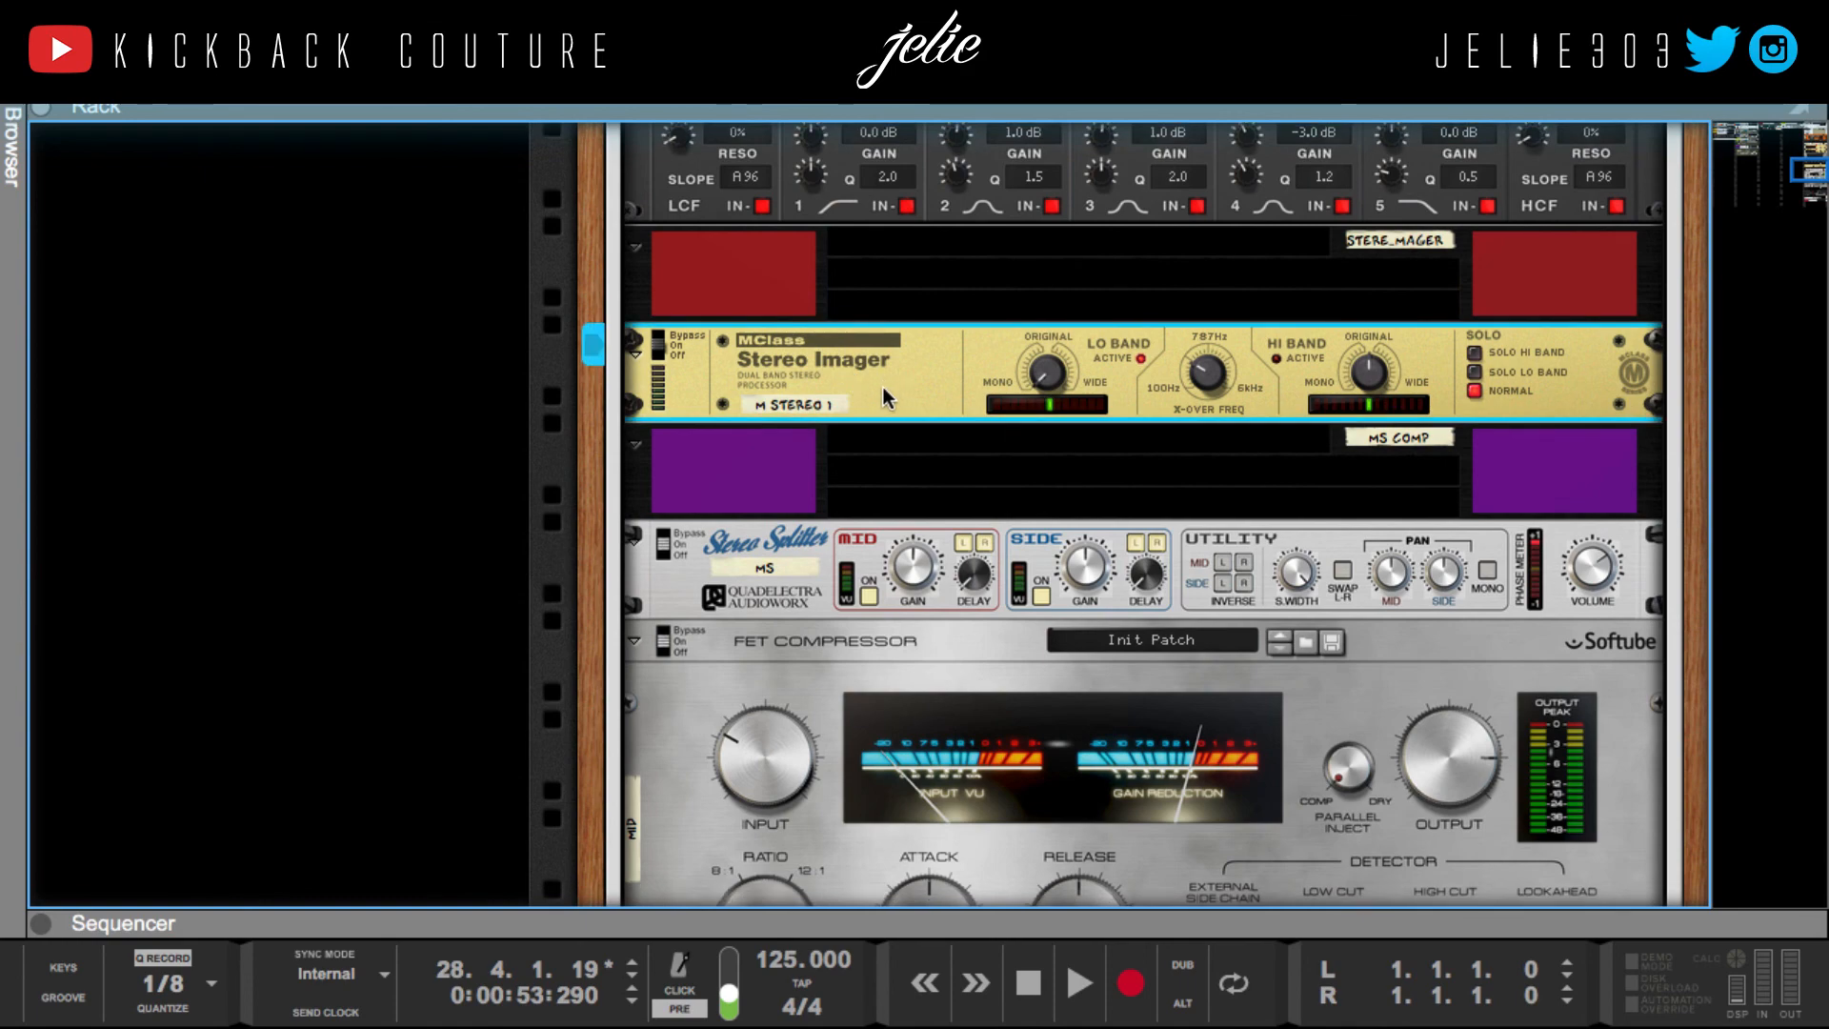
pyautogui.scroll(-5, 883, 387)
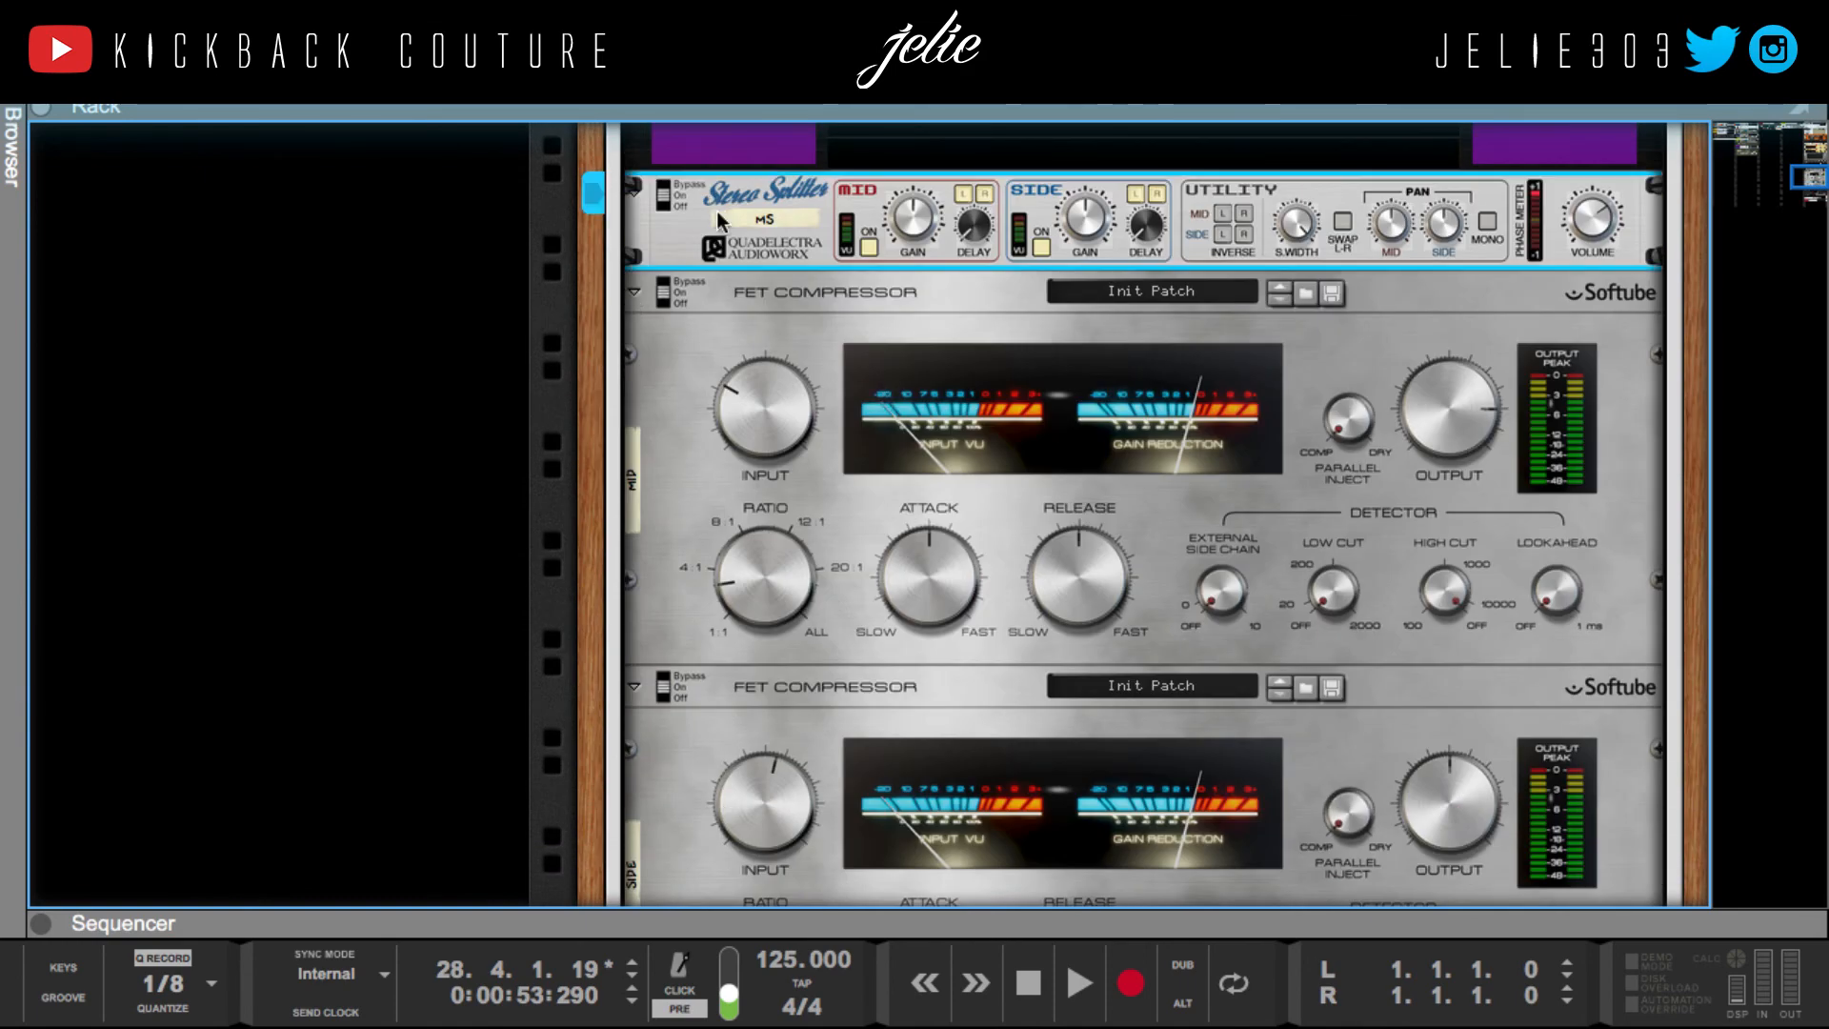
pyautogui.scroll(-10, 716, 210)
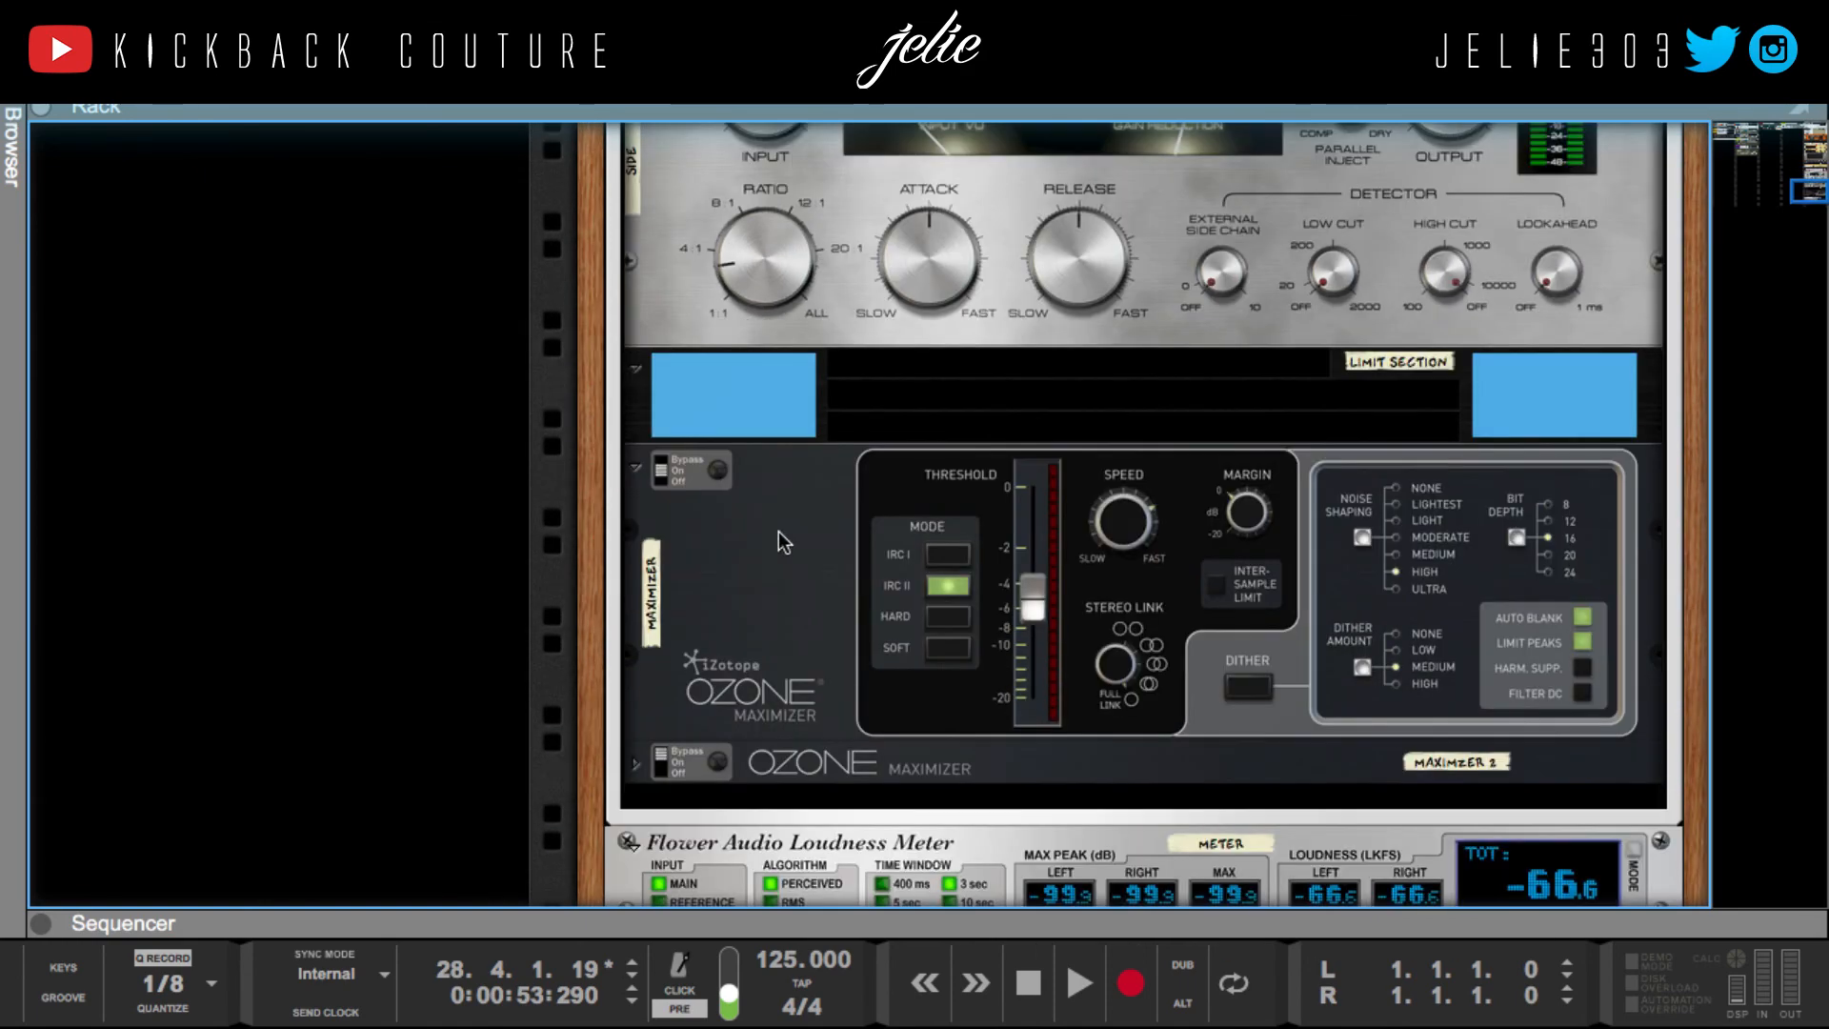
pyautogui.click(798, 570)
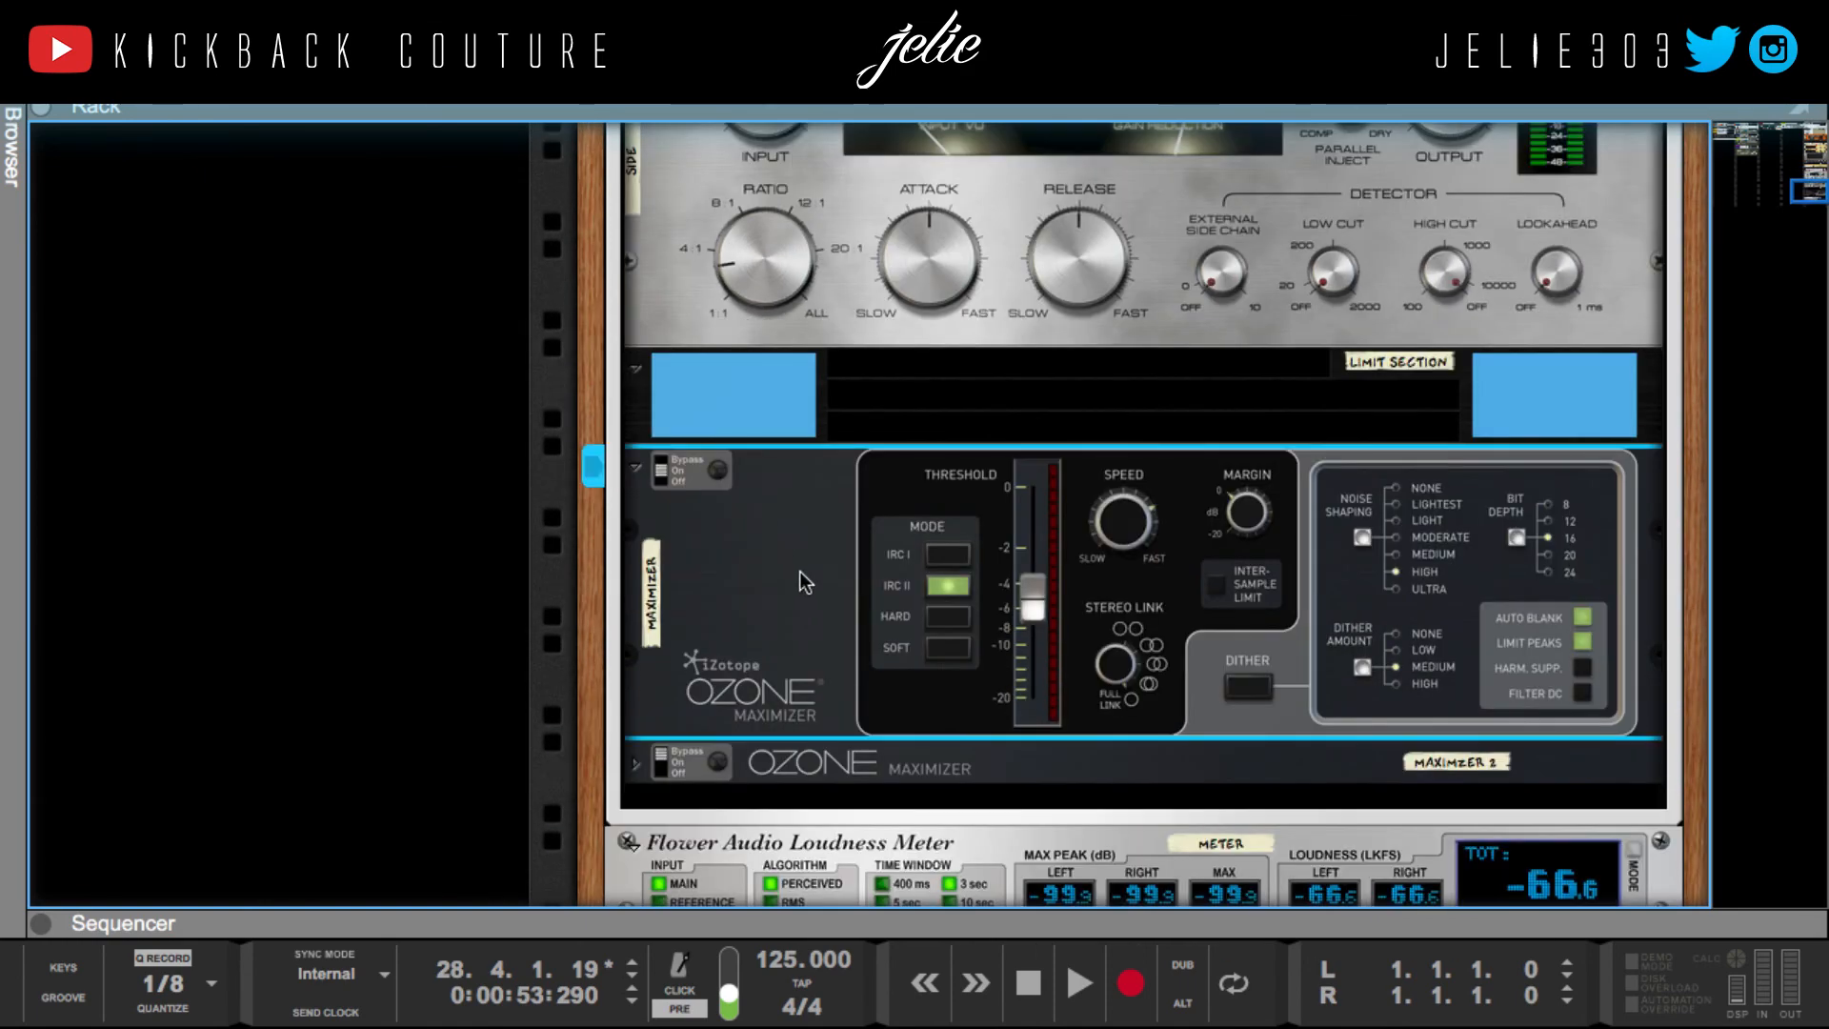
# Step: Examine the EQ section, selecting the mid MClass Equalizer and the Synapse GQ-7 alternately to compare their curves
pyautogui.scroll(8, 776, 632)
pyautogui.scroll(15, 776, 633)
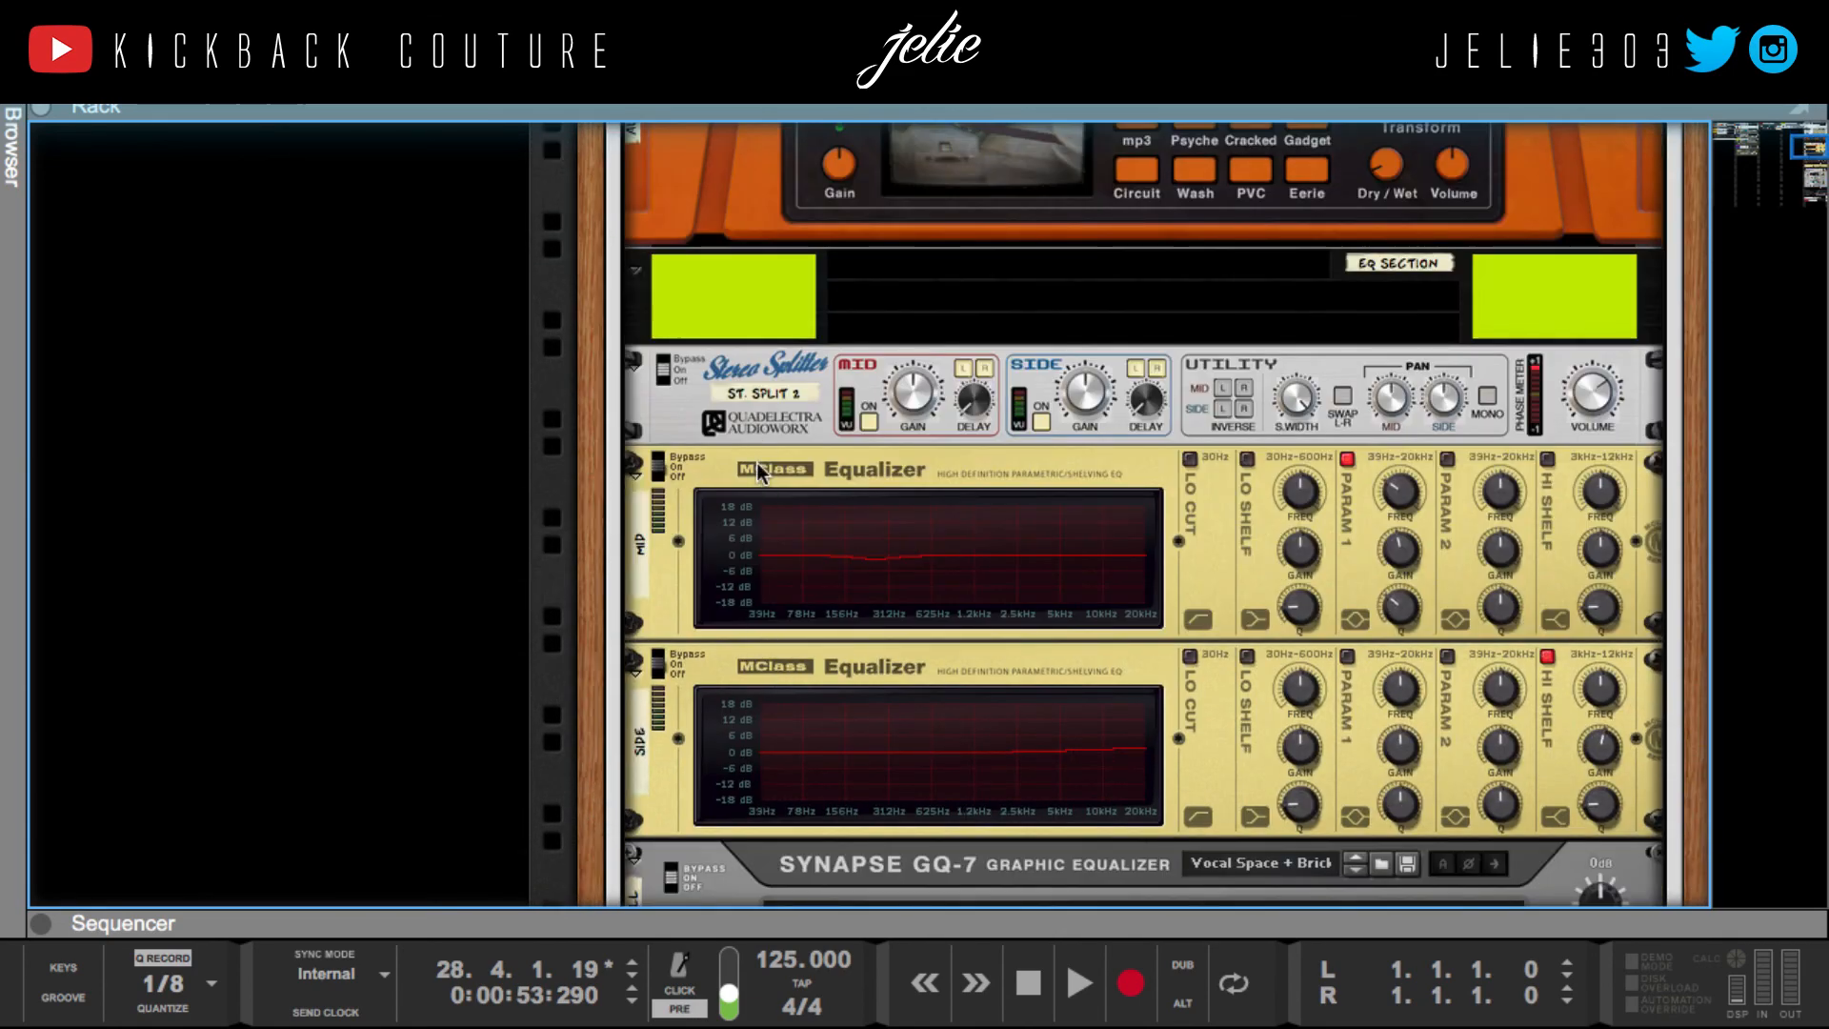
pyautogui.scroll(-1, 797, 634)
pyautogui.click(734, 638)
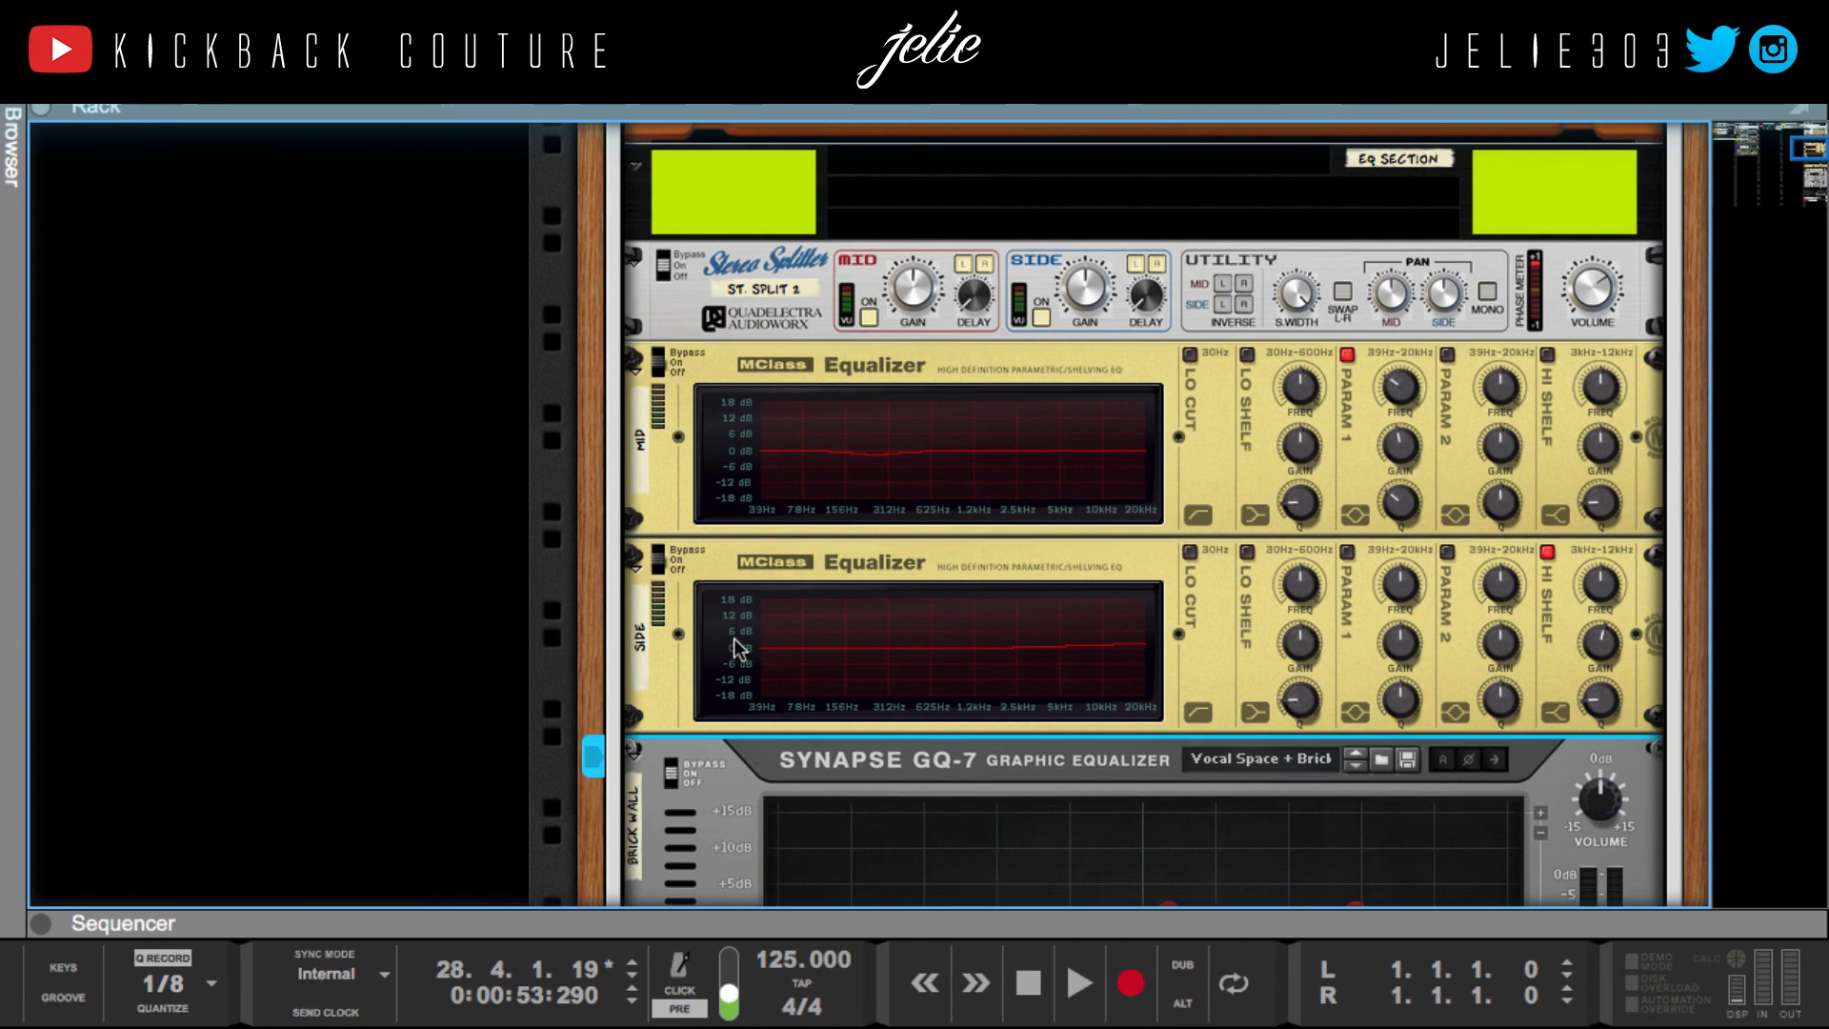
pyautogui.click(711, 364)
pyautogui.scroll(-3, 717, 670)
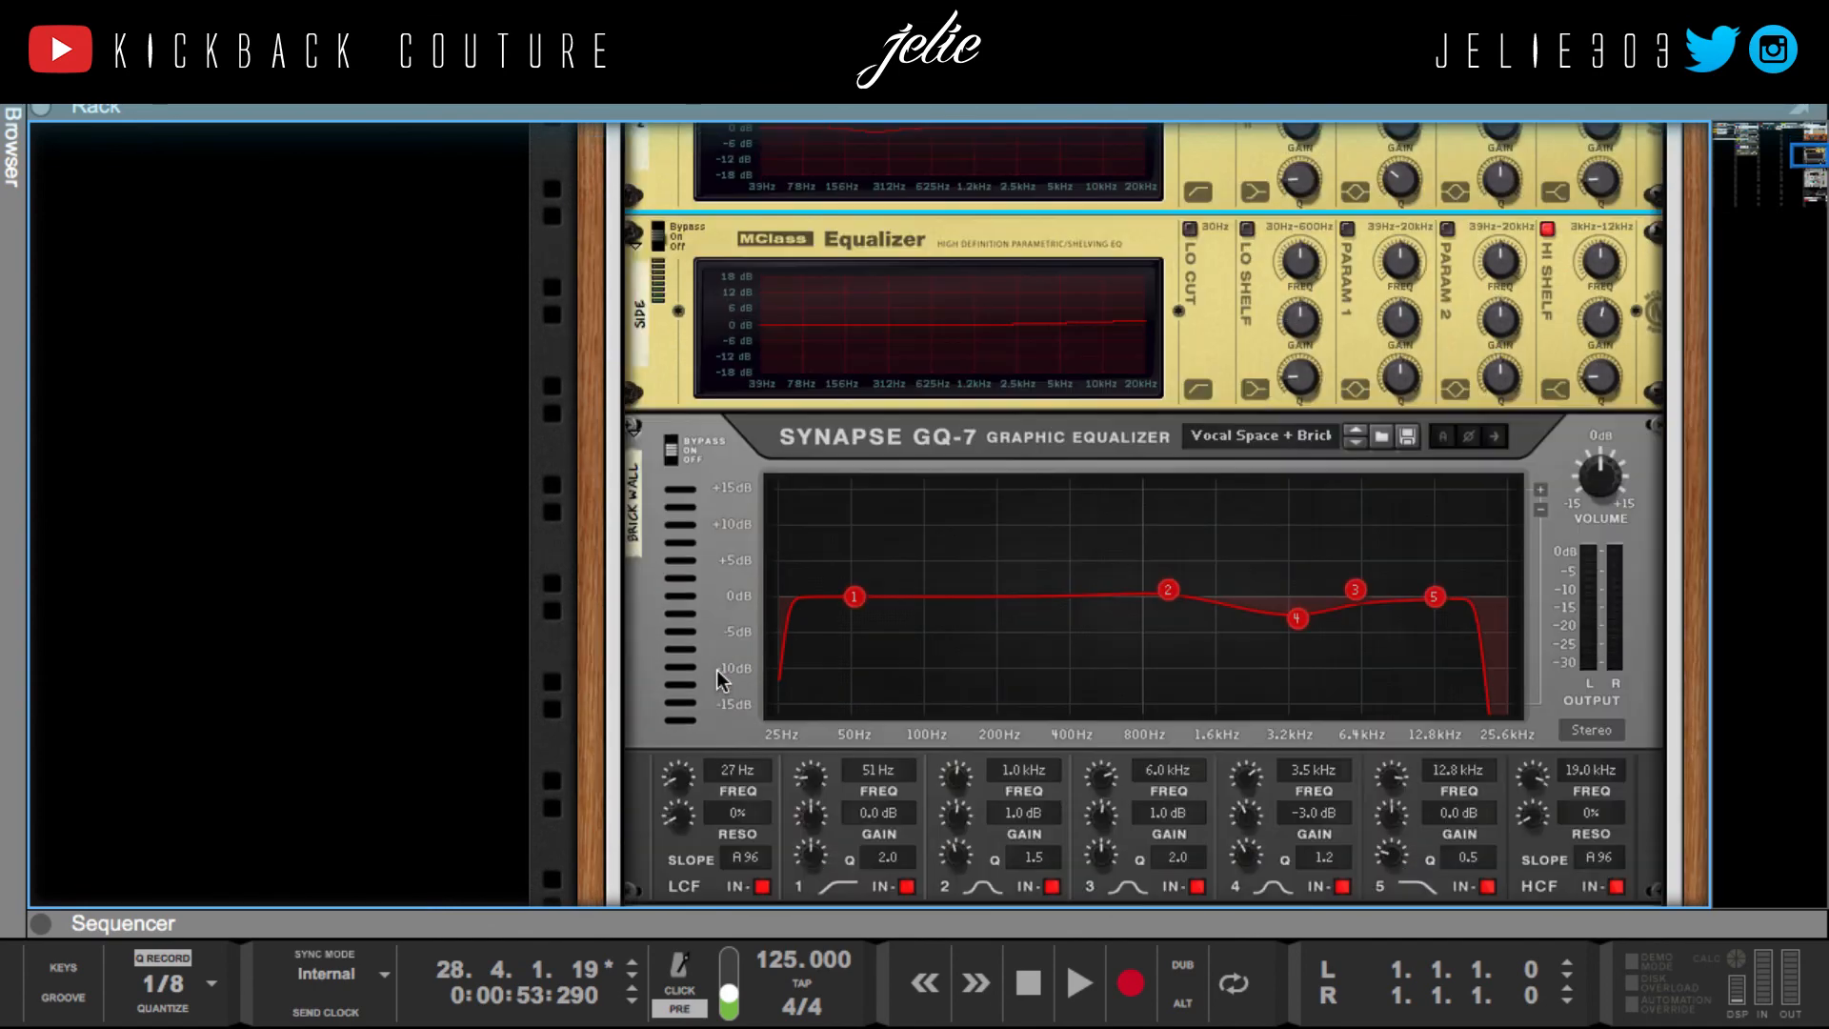
pyautogui.click(694, 707)
pyautogui.scroll(3, 699, 672)
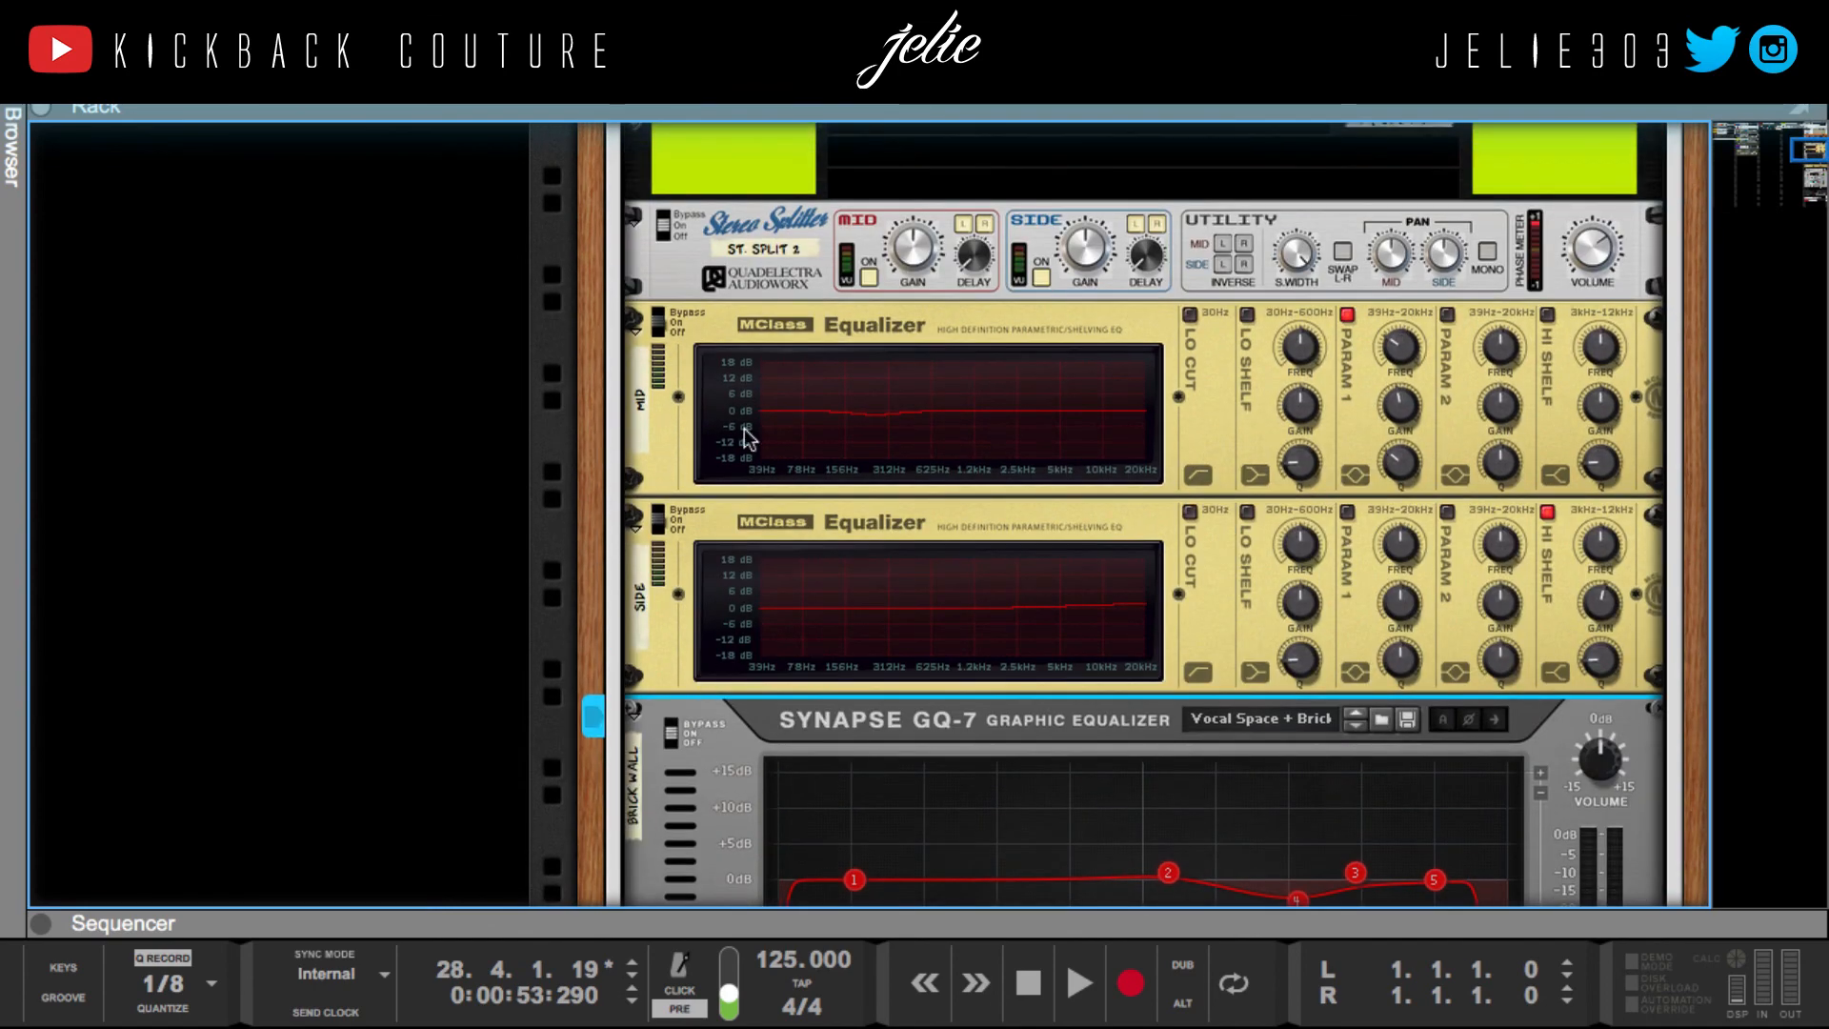
pyautogui.click(791, 324)
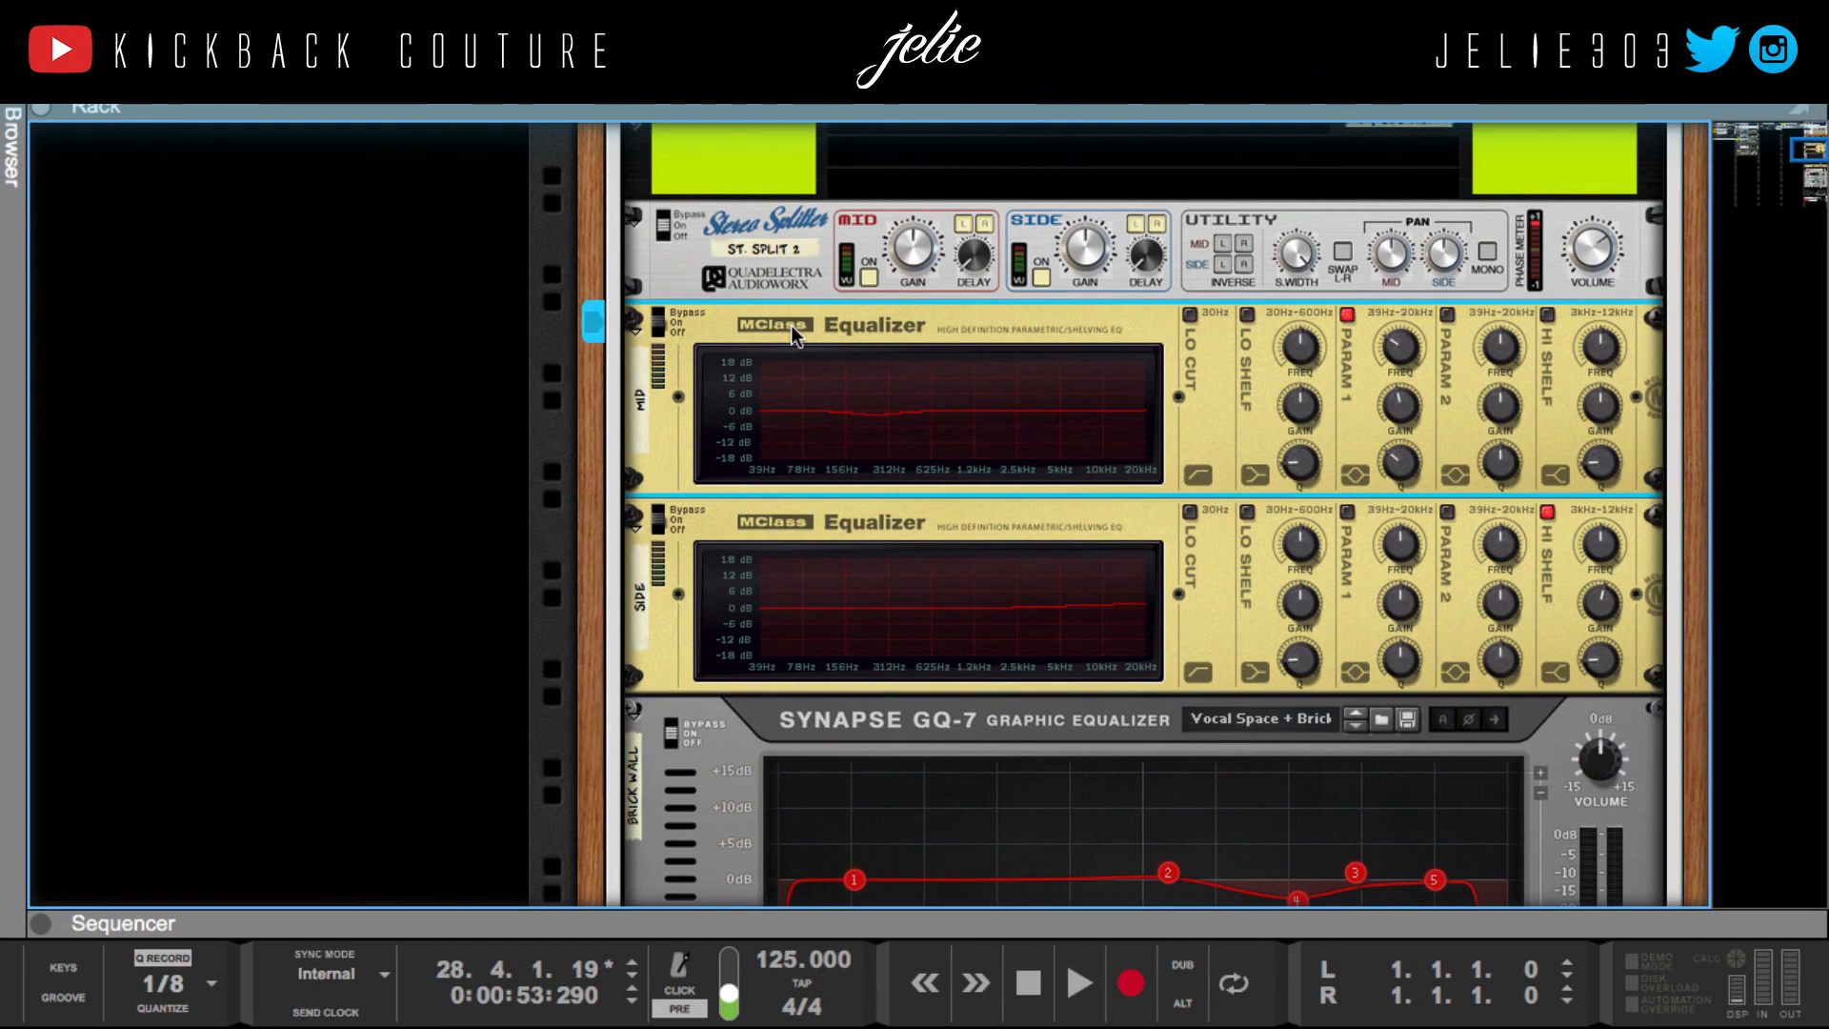
pyautogui.click(734, 748)
pyautogui.scroll(-3, 736, 738)
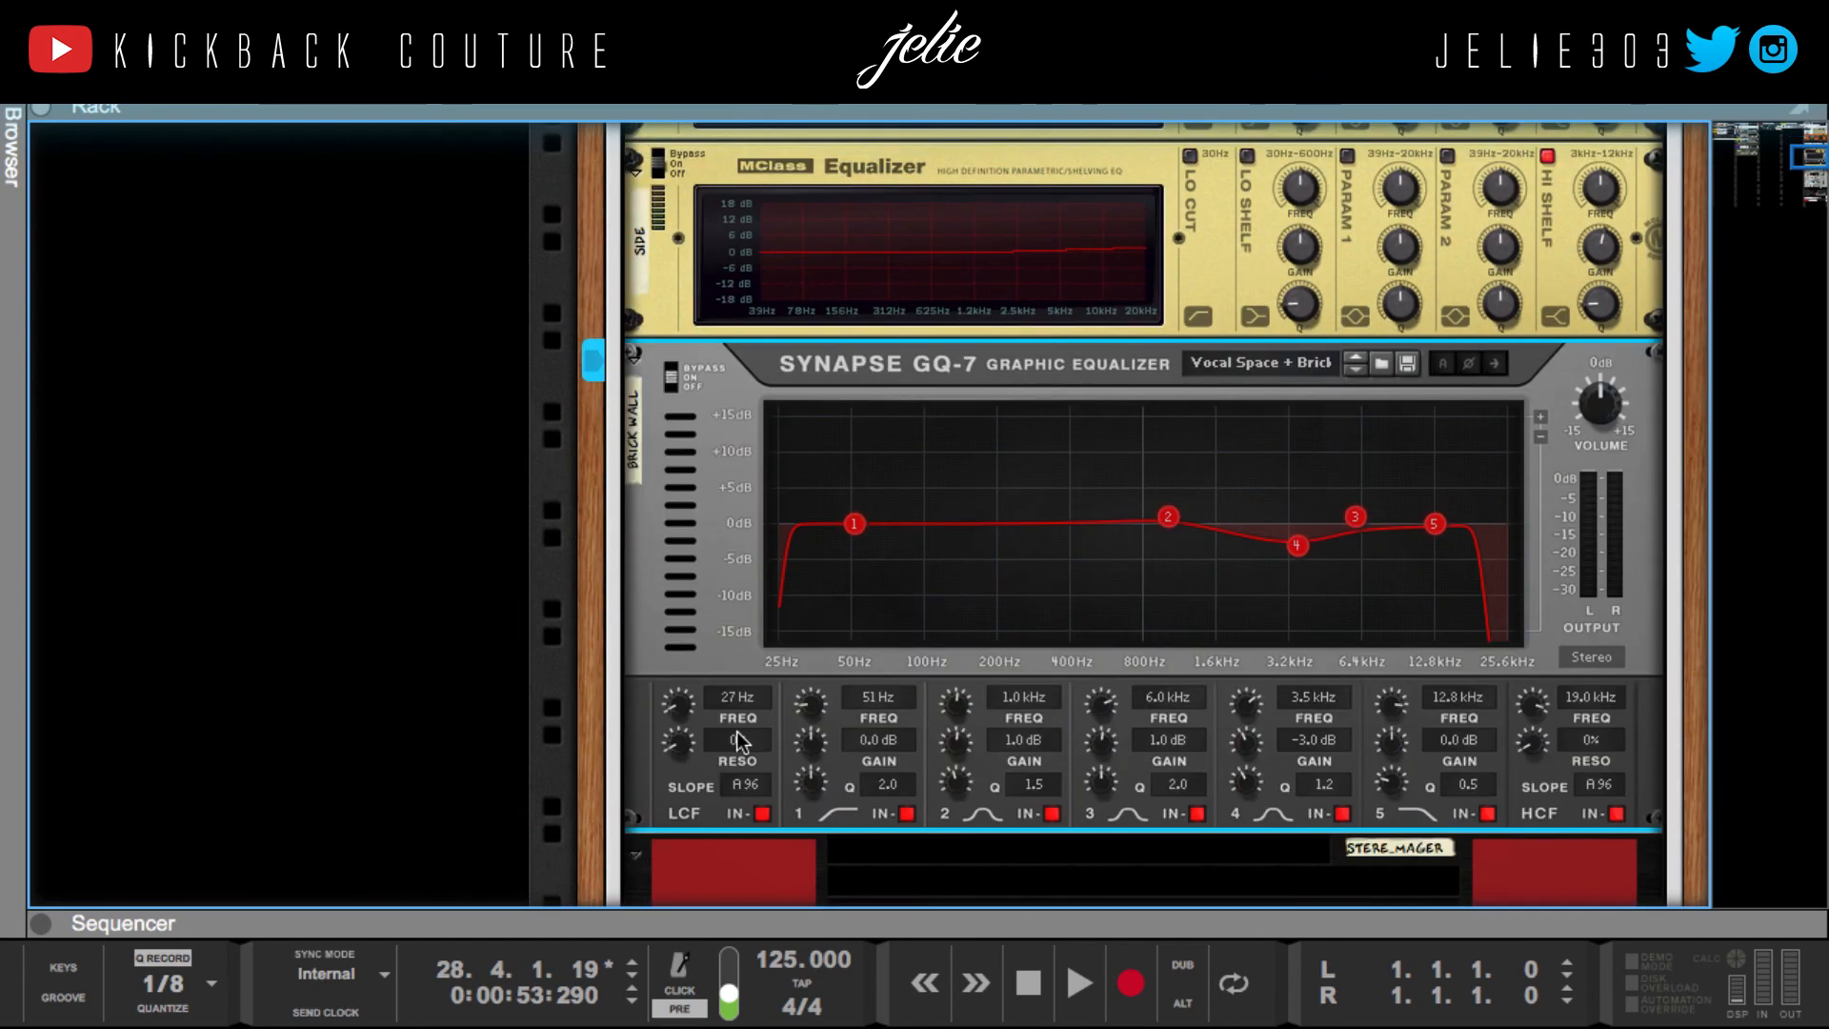
pyautogui.scroll(-4, 736, 730)
pyautogui.scroll(4, 736, 730)
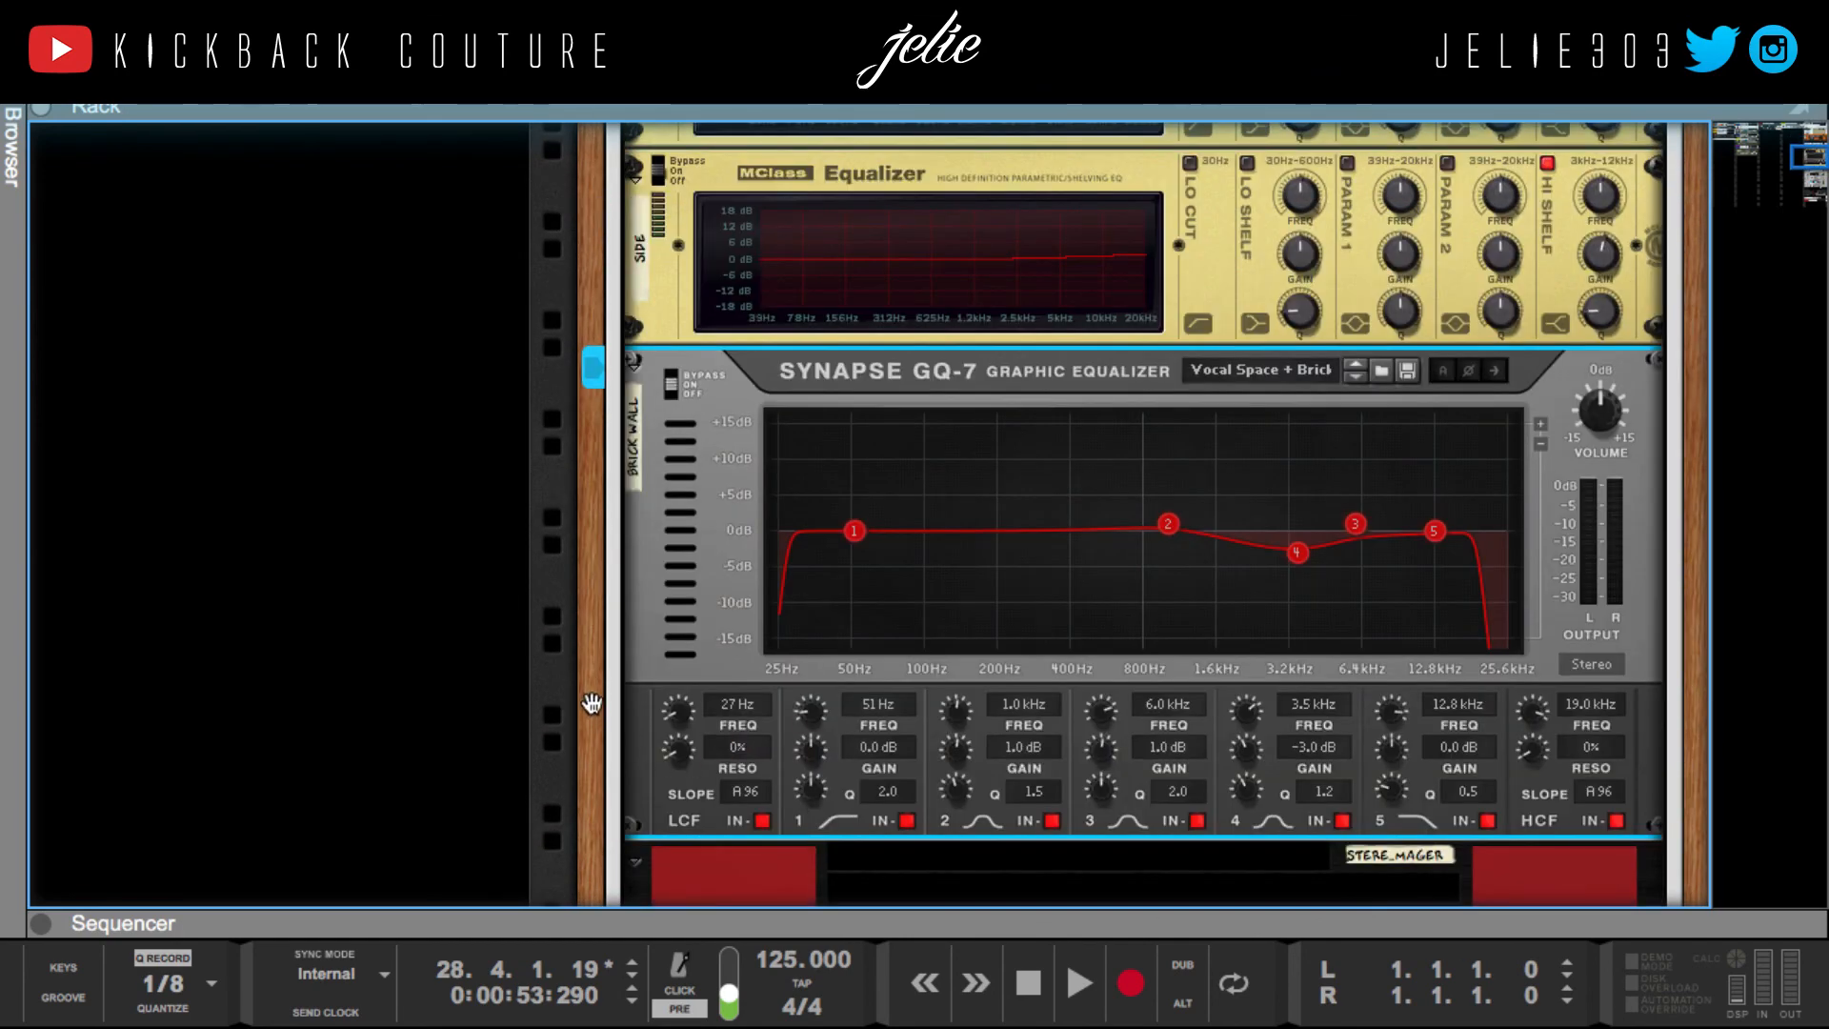
# Step: Go past the melody and drum devices to the sequencer and return the song position to the start of the arrangement
pyautogui.hscroll(-20, 591, 702)
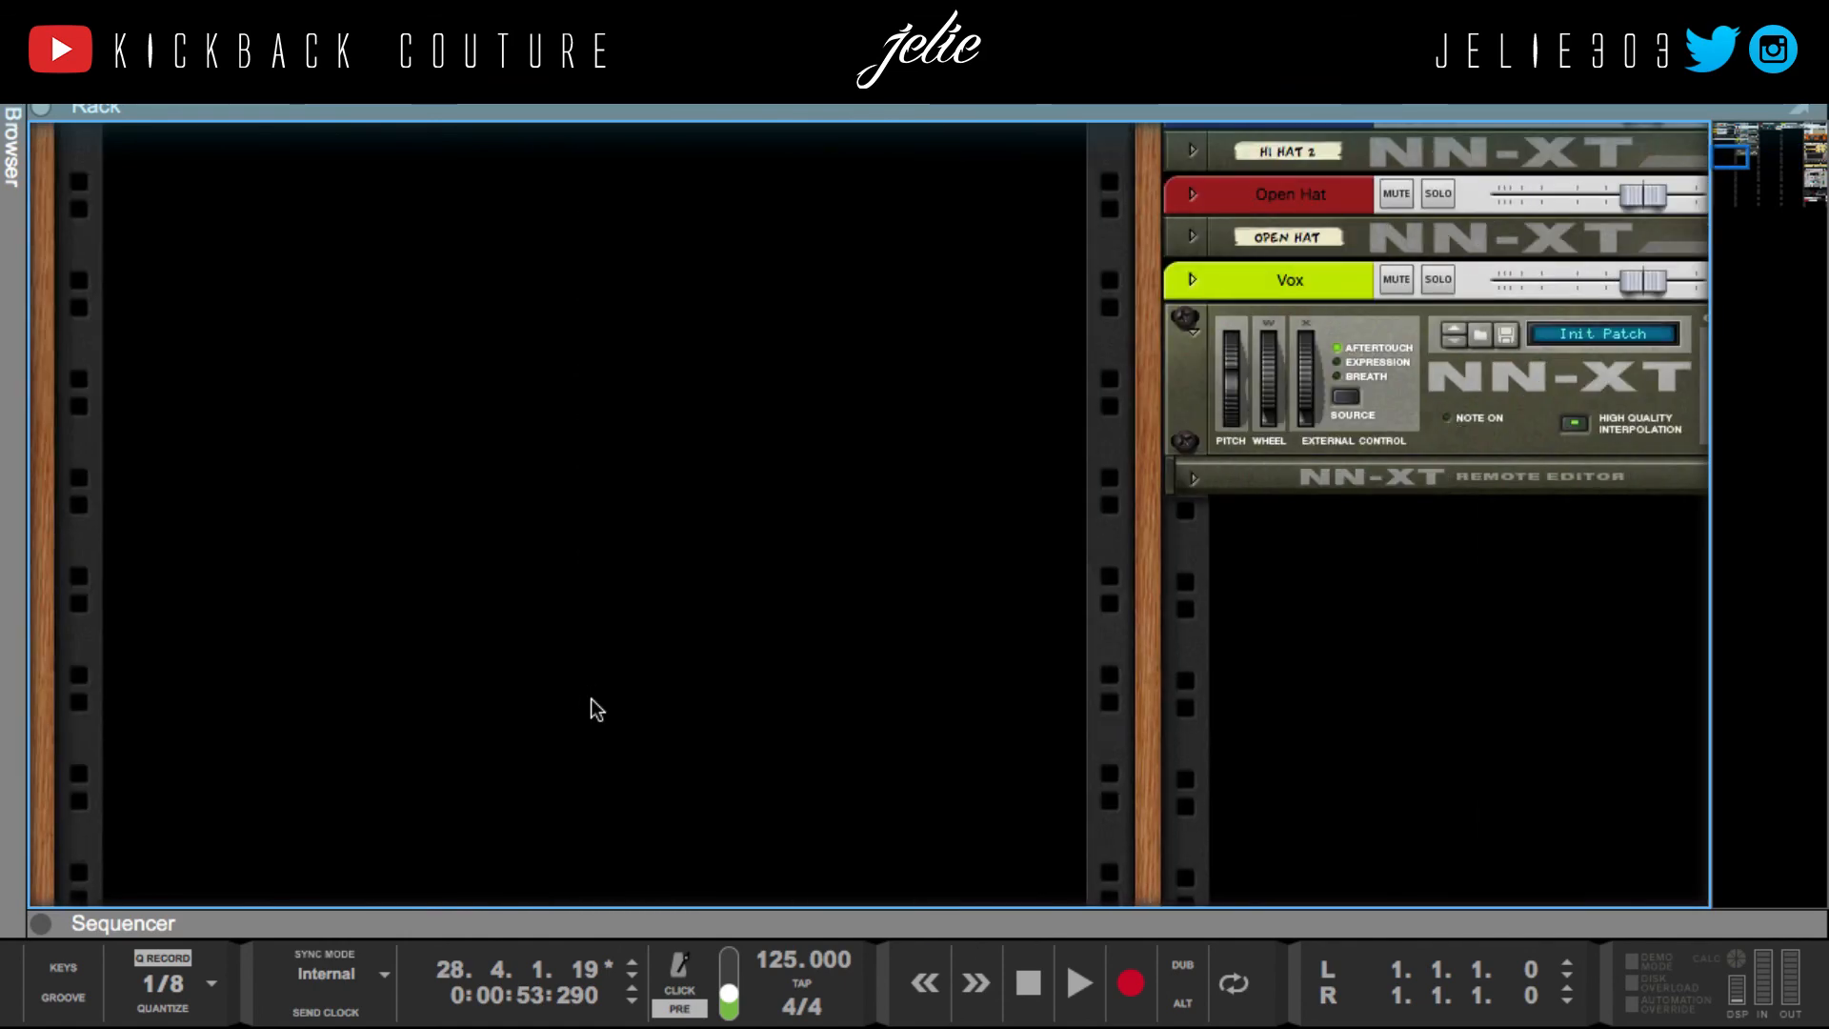
pyautogui.scroll(8, 592, 702)
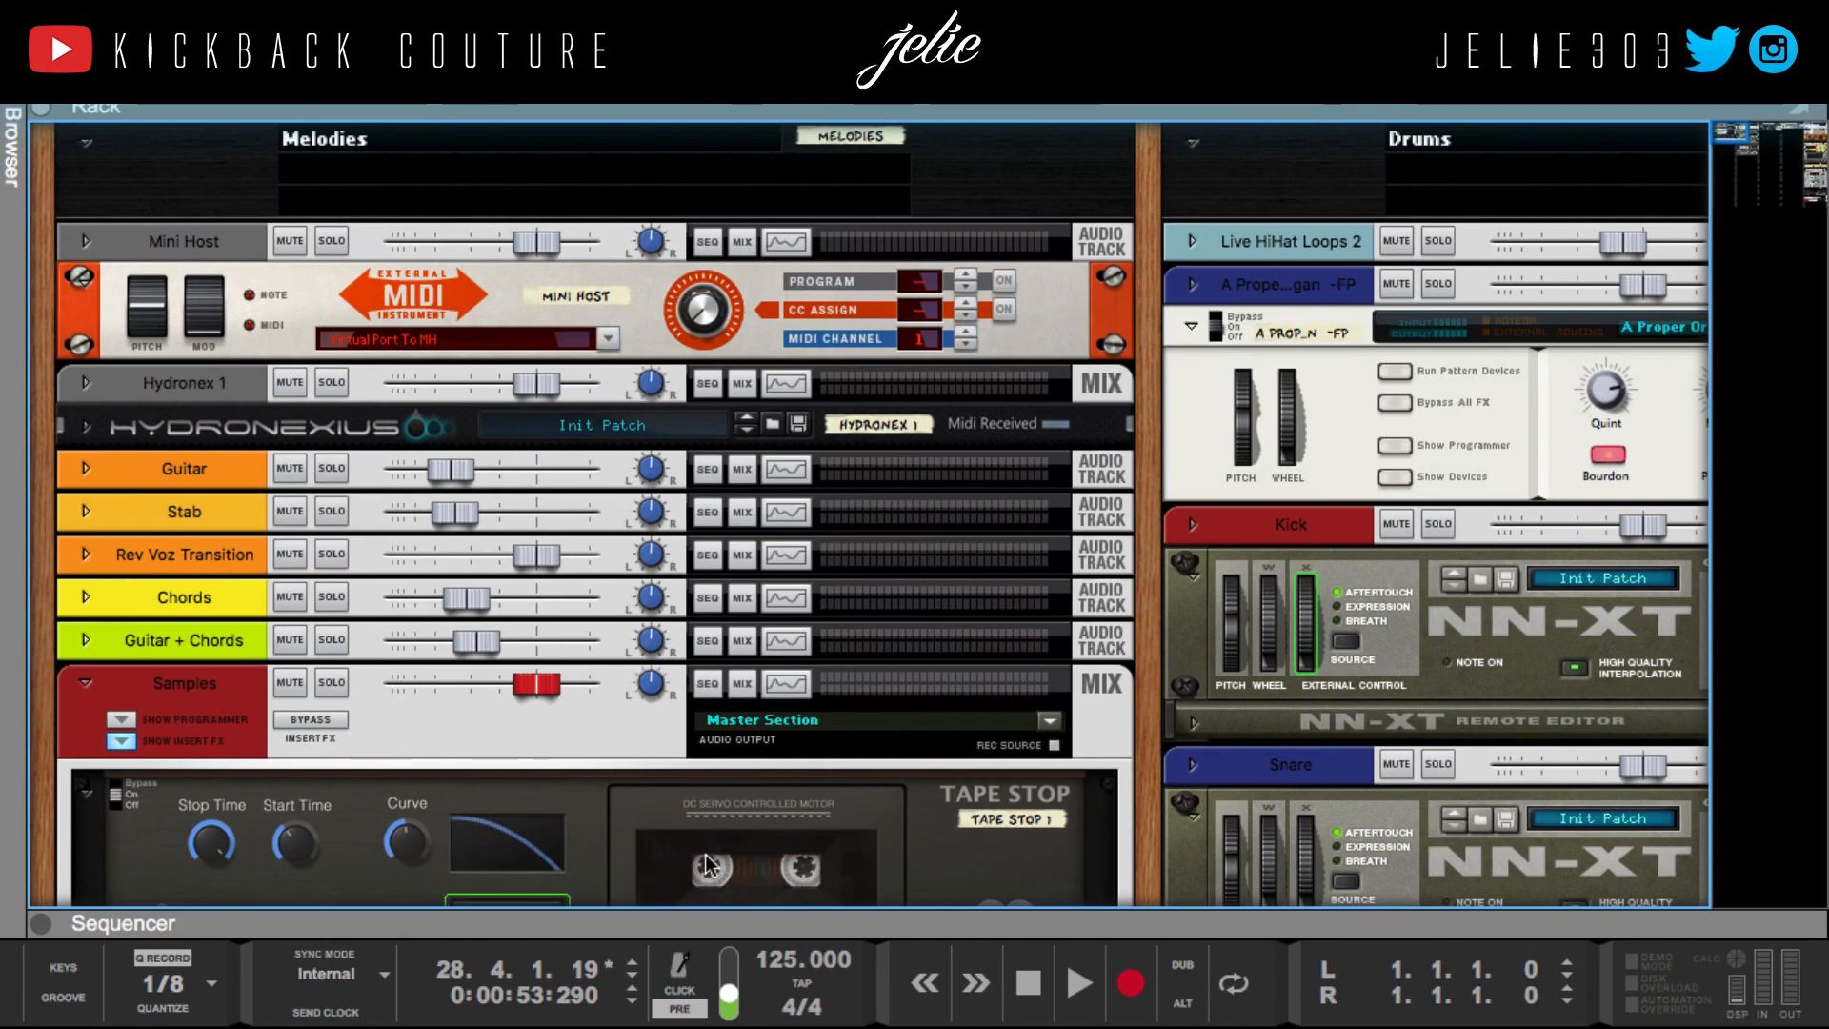
pyautogui.doubleClick(768, 922)
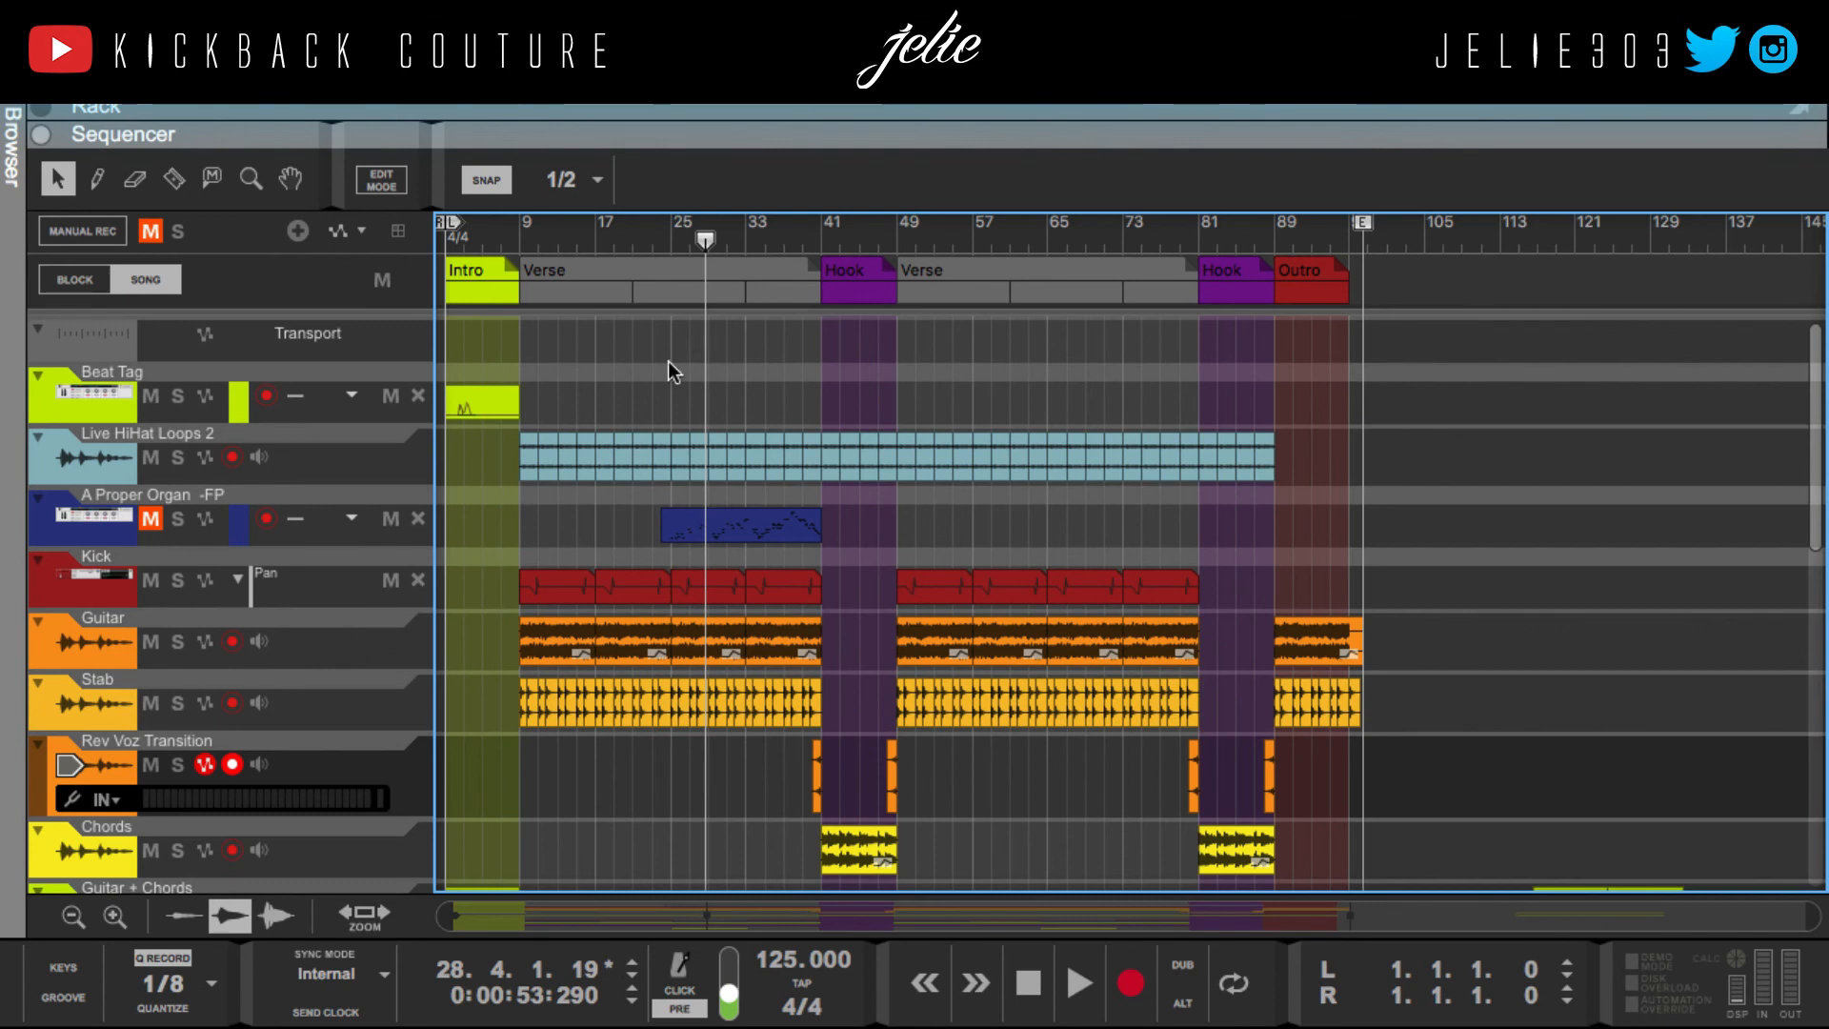
pyautogui.press('Home')
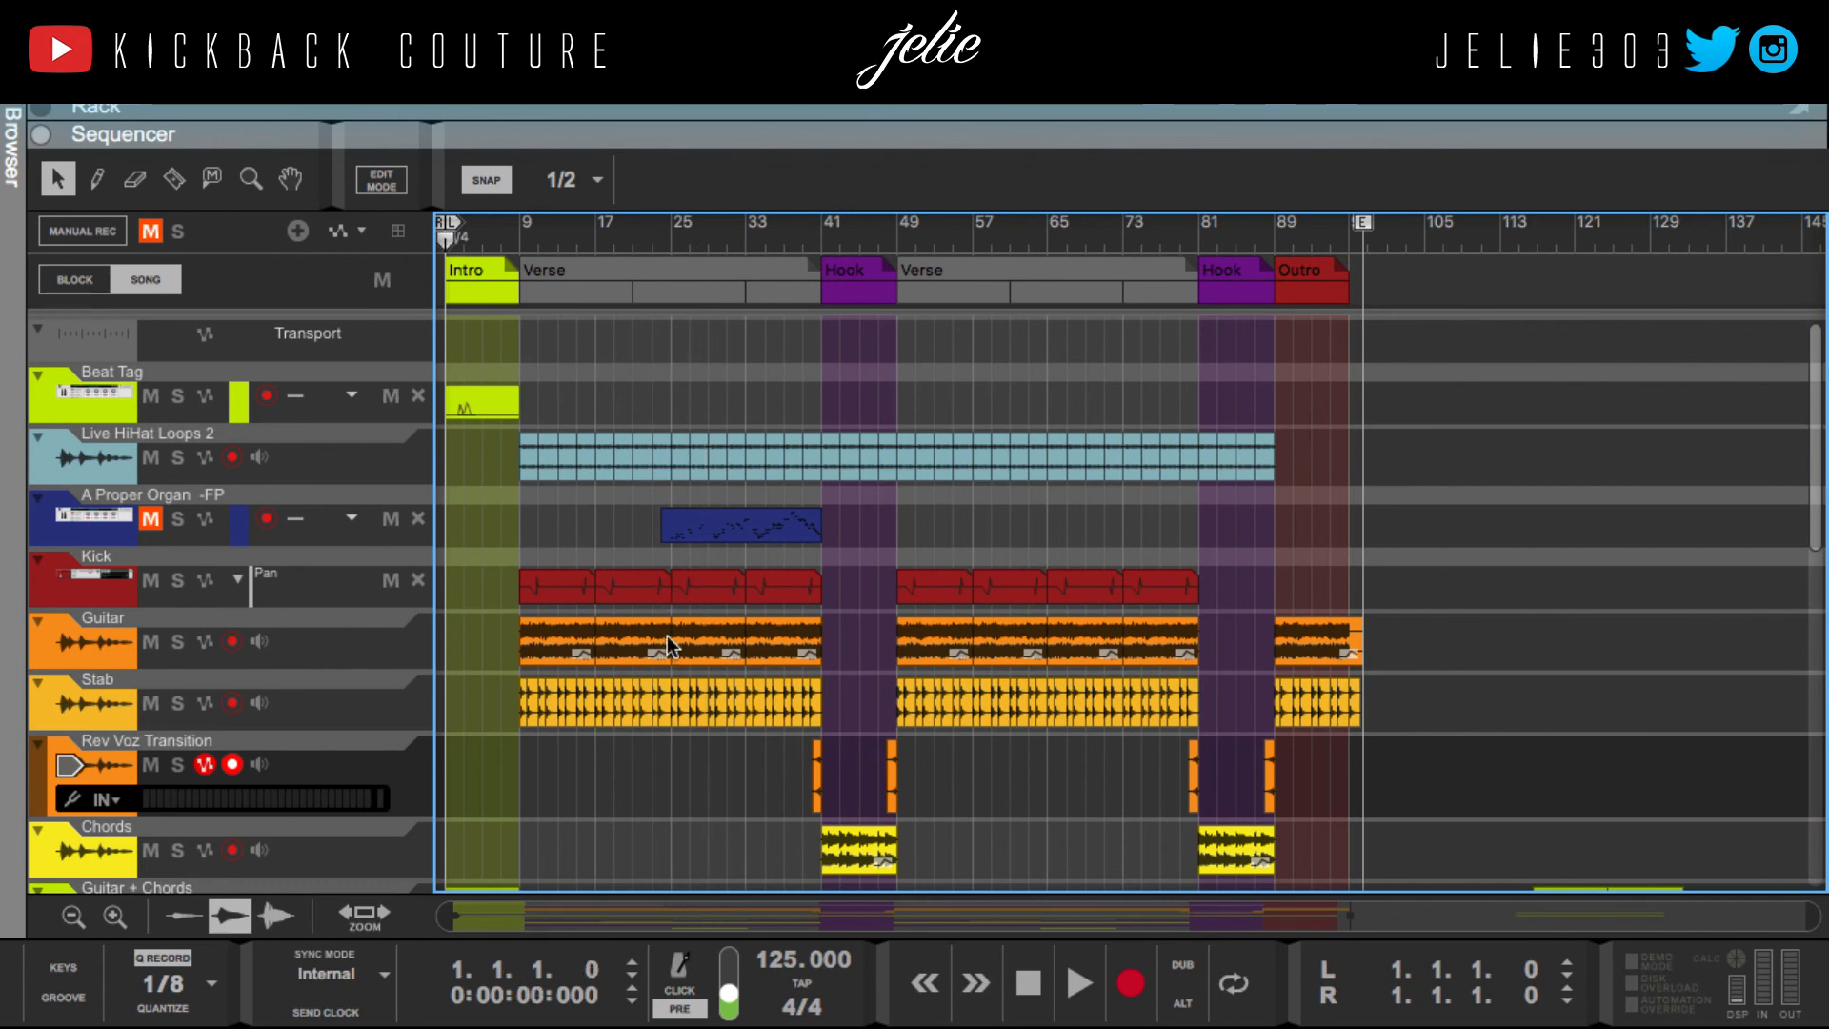